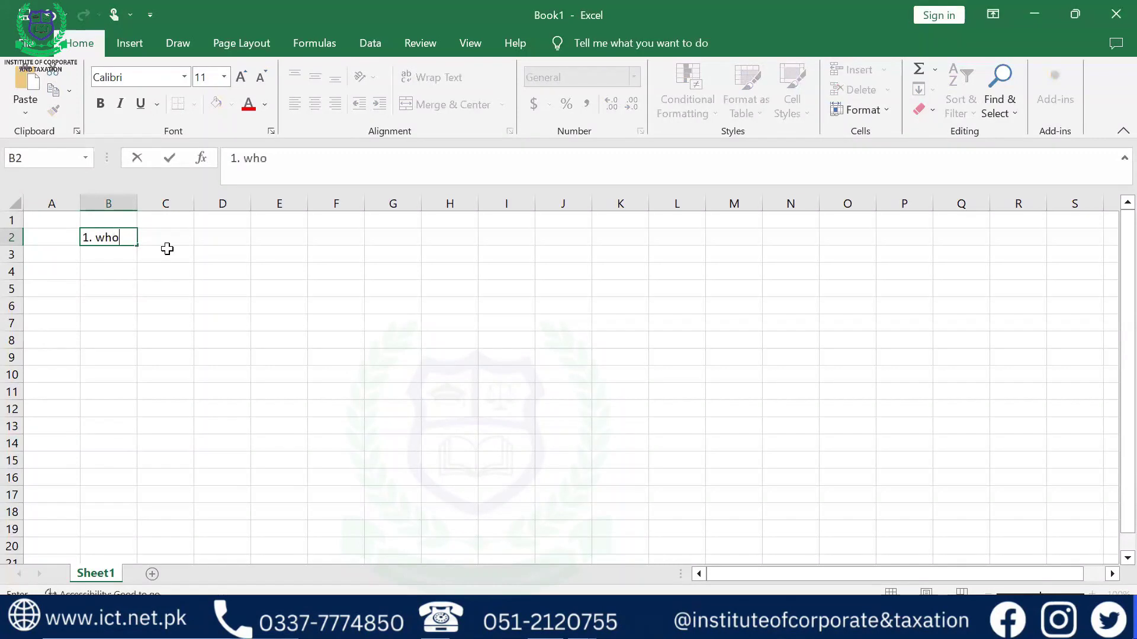
- Complete the question "1. who is required to file ITR?" in B2 and enter "section 114" in F2
type("required to file ITR?")
key("Right")
key("Right")
key("Right")
key("Right")
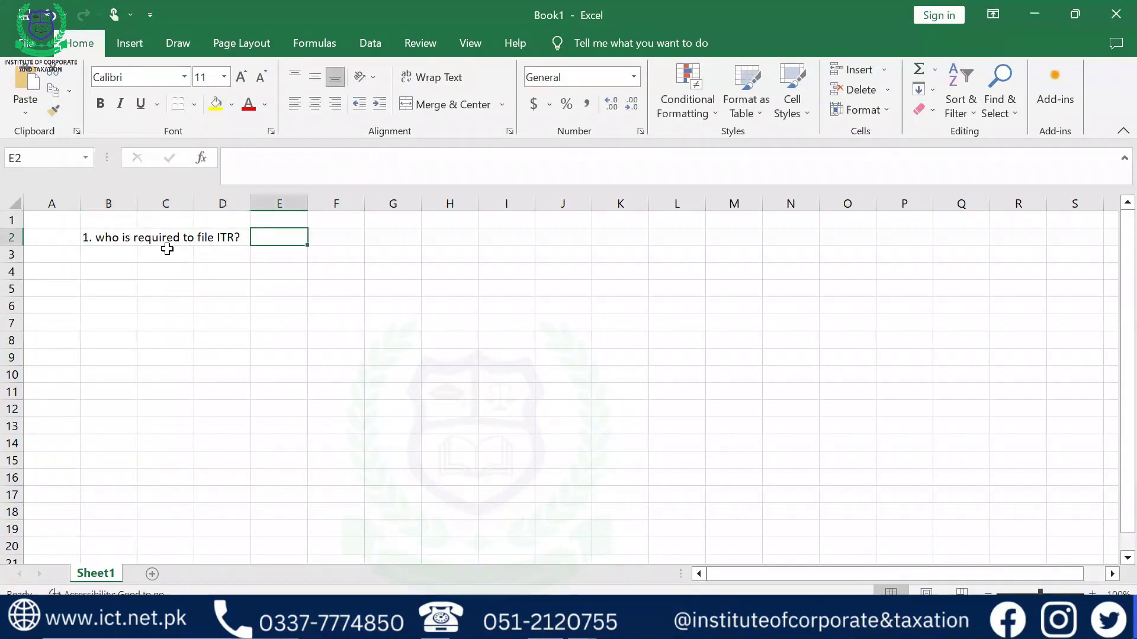
type("section ")
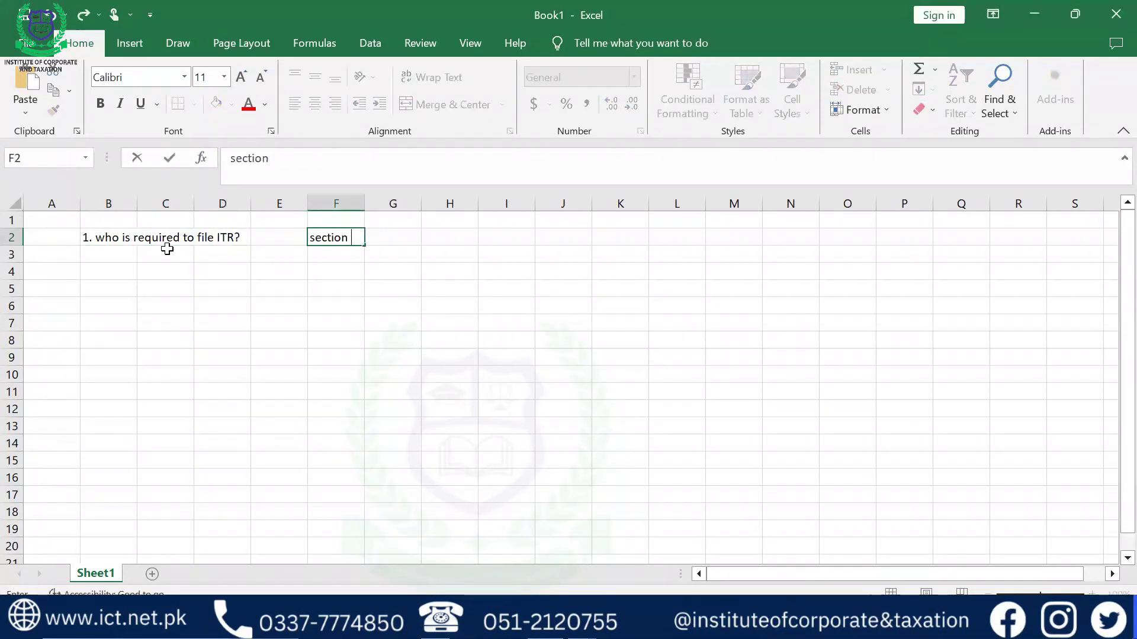
type("114")
key("Return")
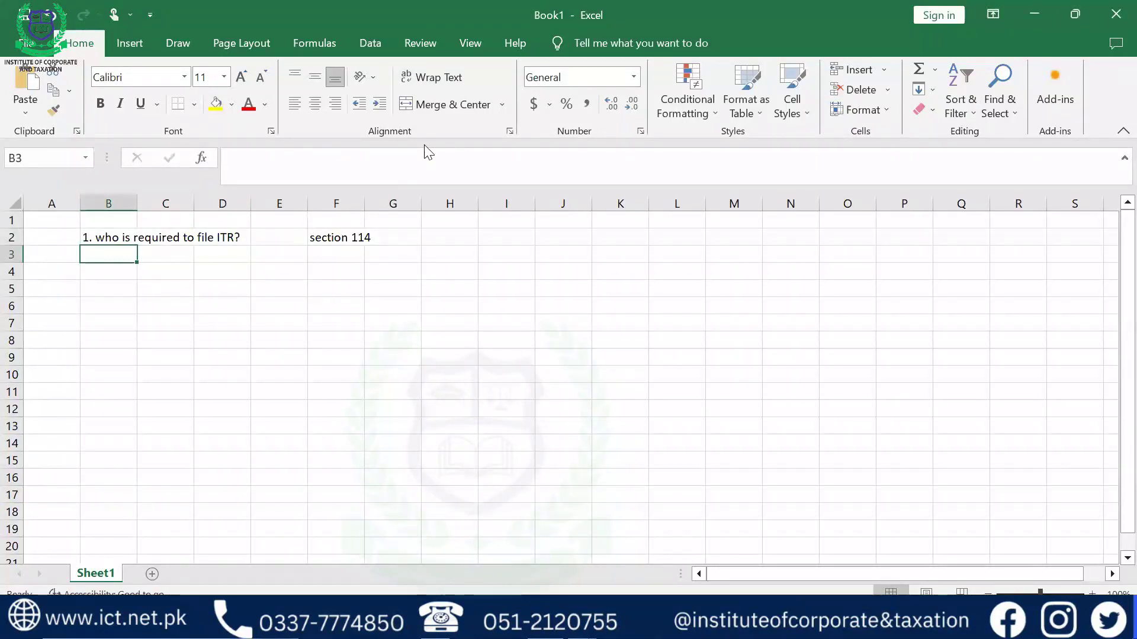
- Delete the empty column A and the empty row 1 so the first question starts in A1
left_click(60, 315)
key("ctrl+space")
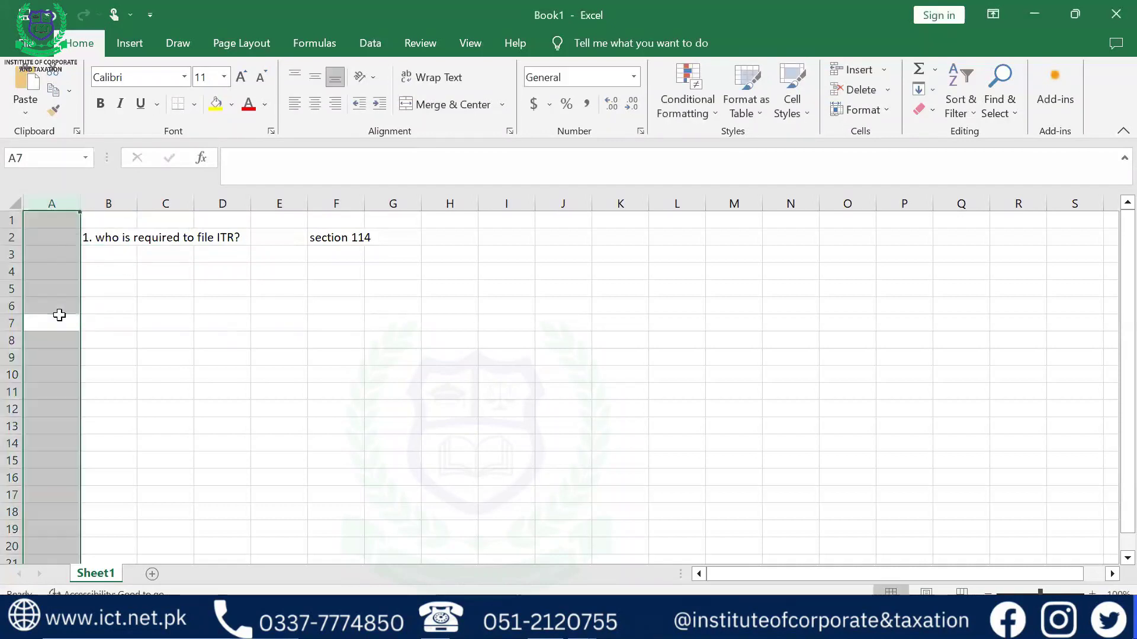
key("ctrl+minus")
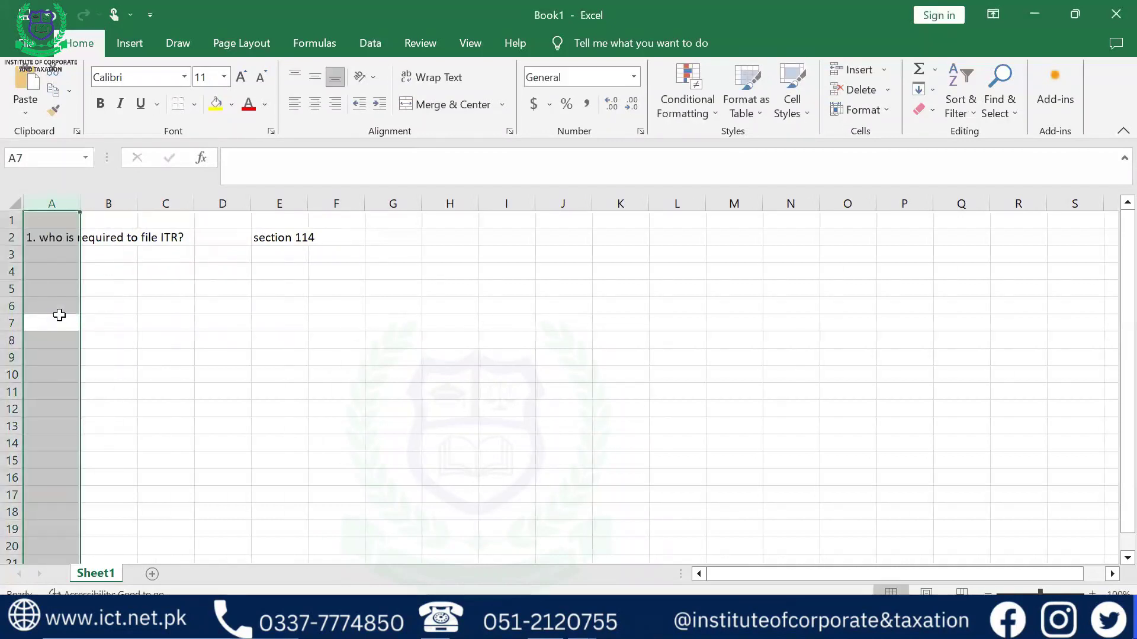
left_click(12, 220)
key("ctrl+minus")
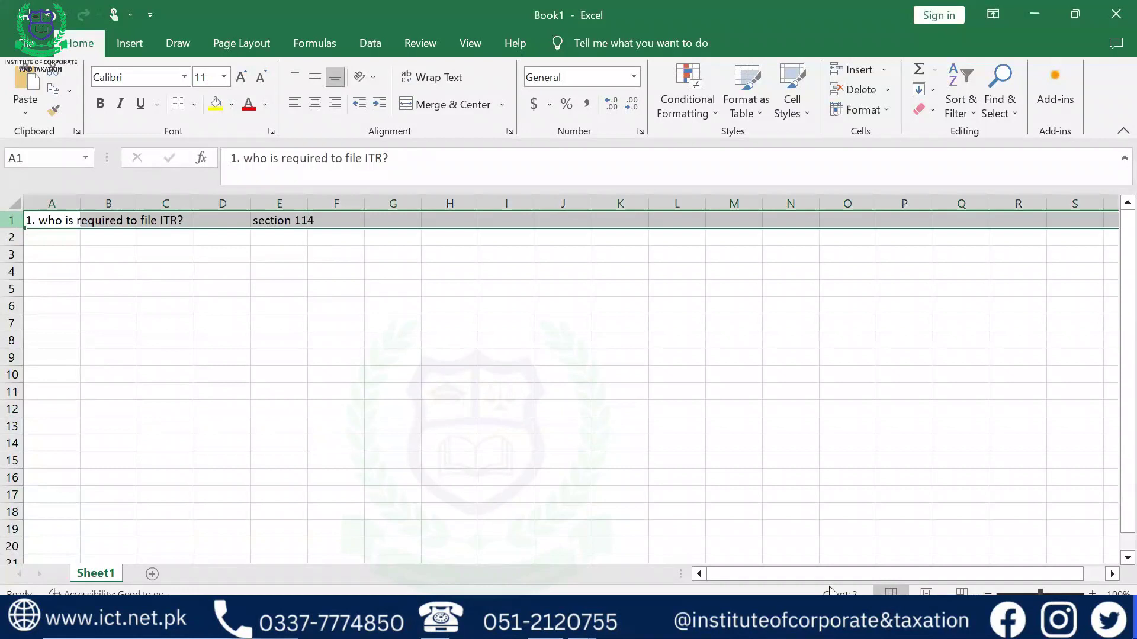
- Enter "2. who is exempted/not required to file ITR" in cell A2
scroll(1092, 593, "up", 8)
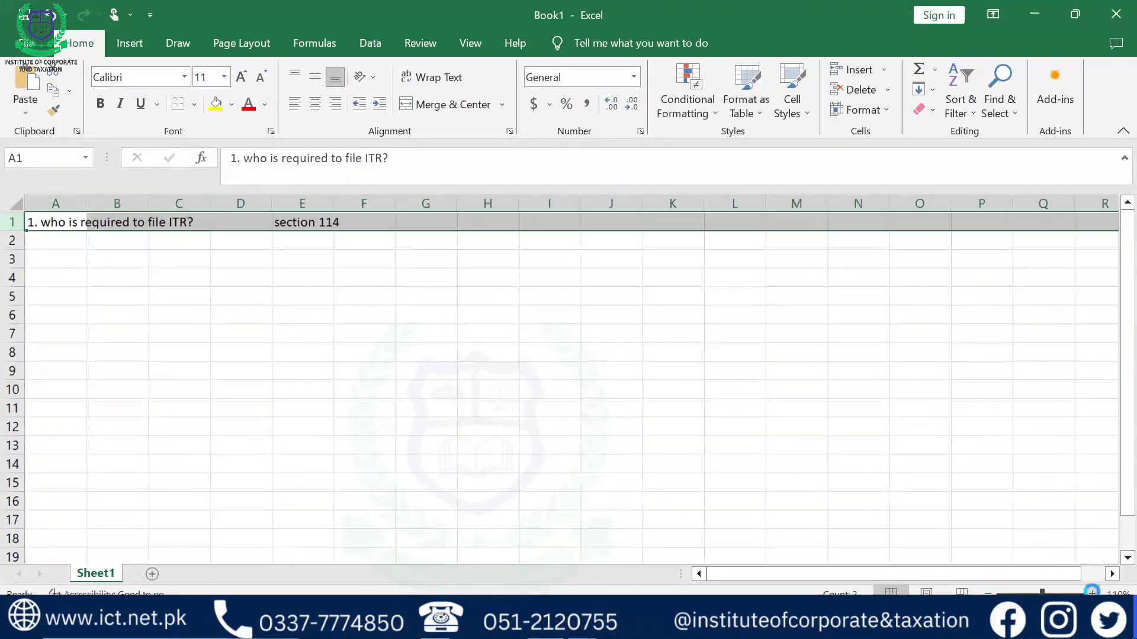
left_click(1092, 592)
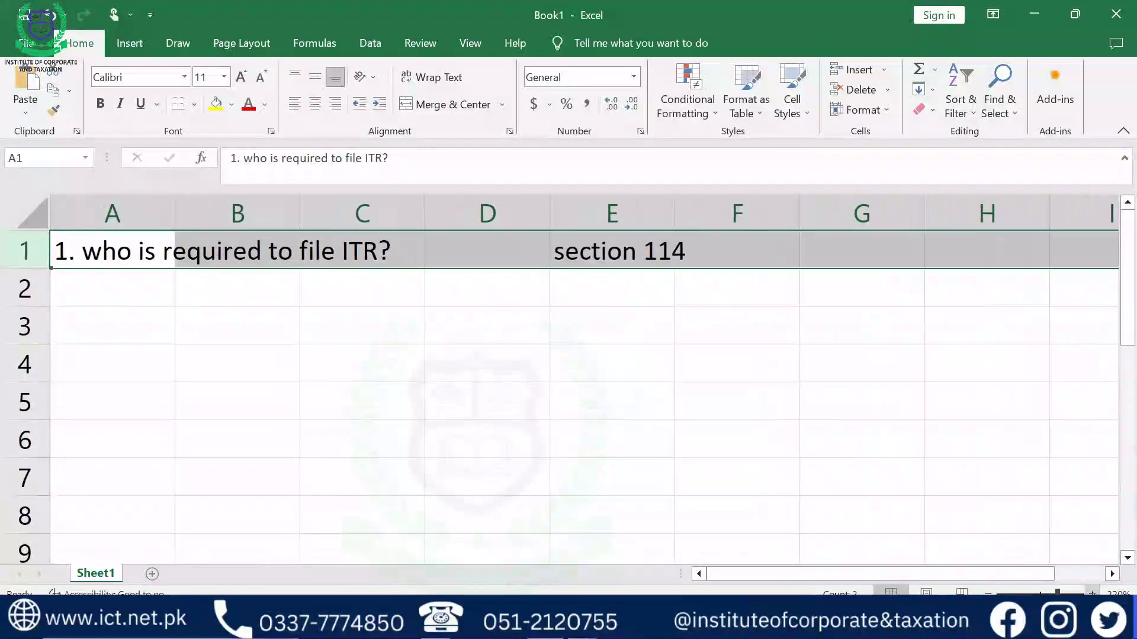
left_click(173, 283)
type("2. who is e")
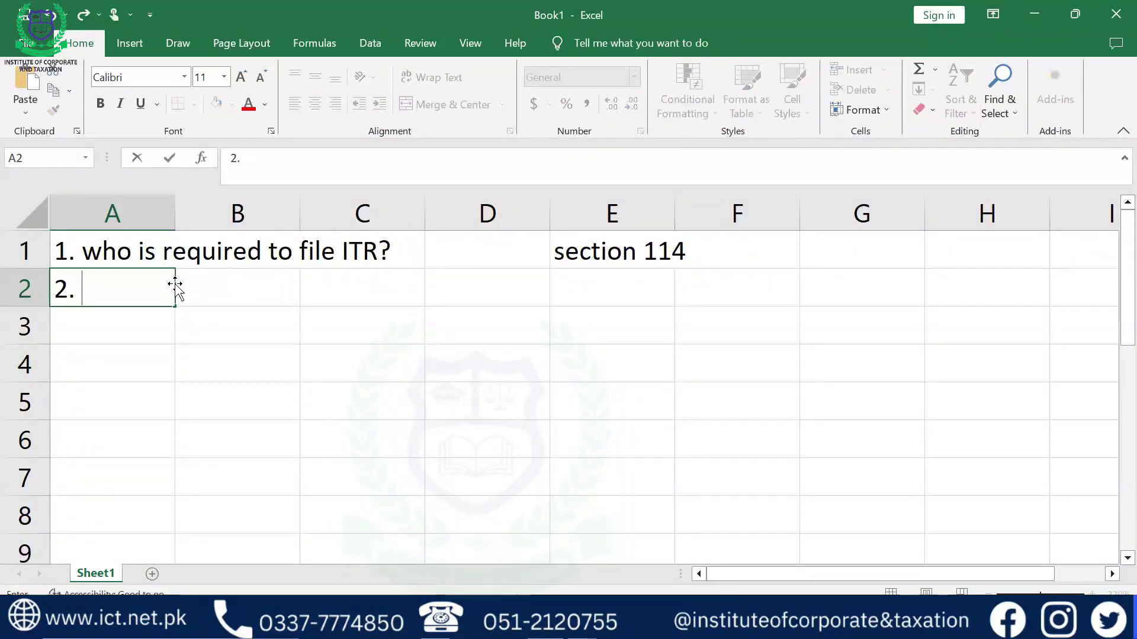
type("xc")
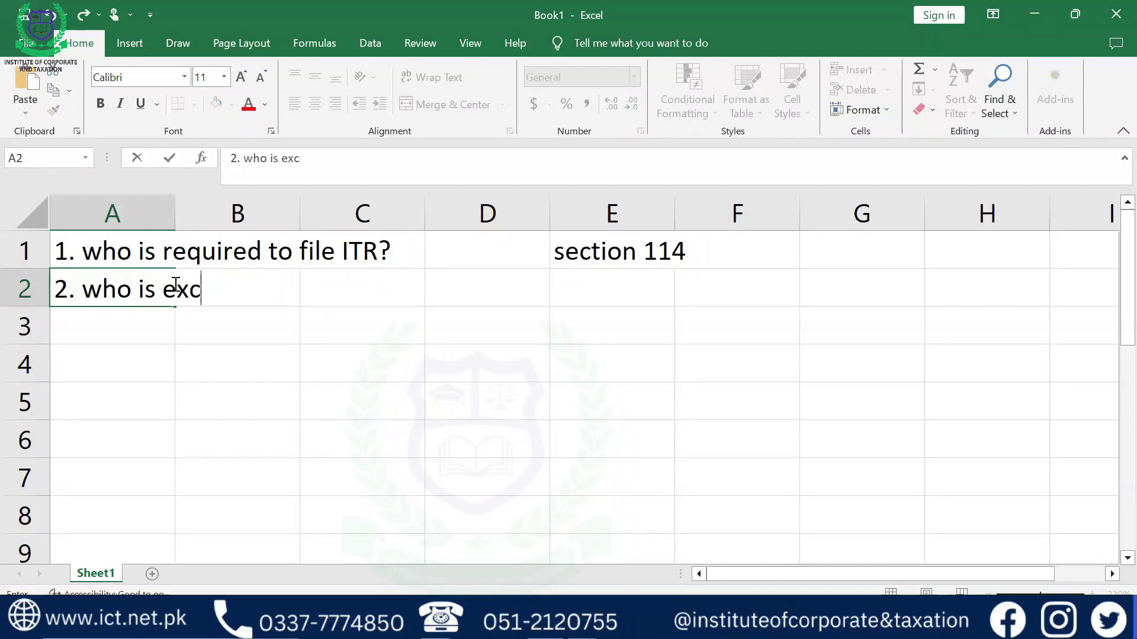
key("BackSpace")
type("empted/not required to")
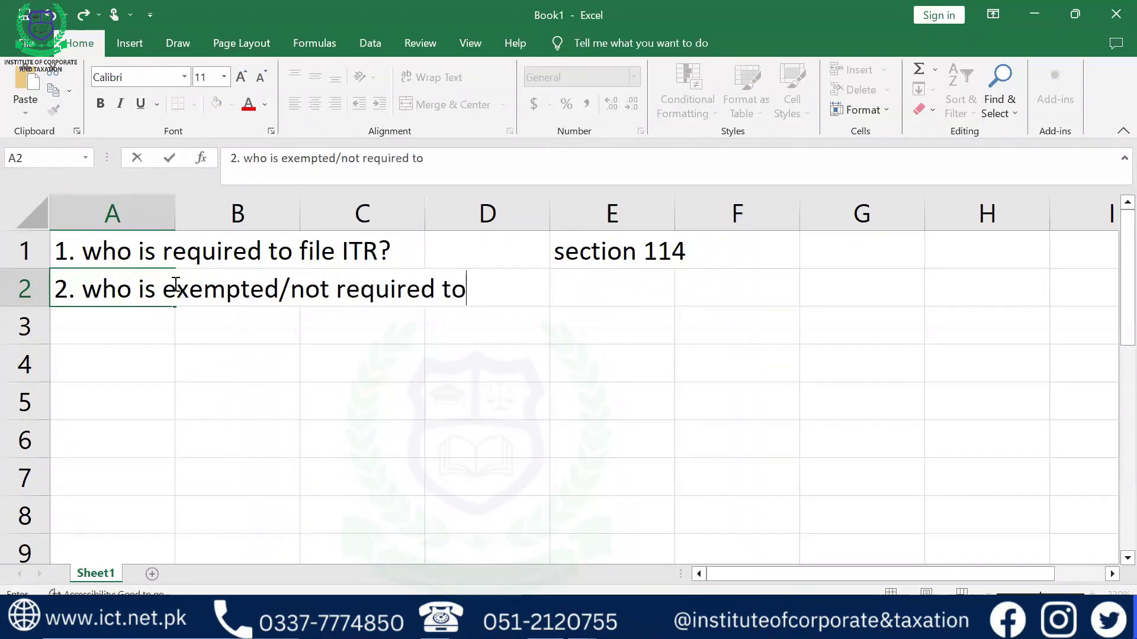
type(" file ITER")
key("BackSpace")
key("BackSpace")
type("R")
key("Tab")
- Insert a blank column before column D to make room between the questions and the section references
key("Right")
key("Right")
key("Right")
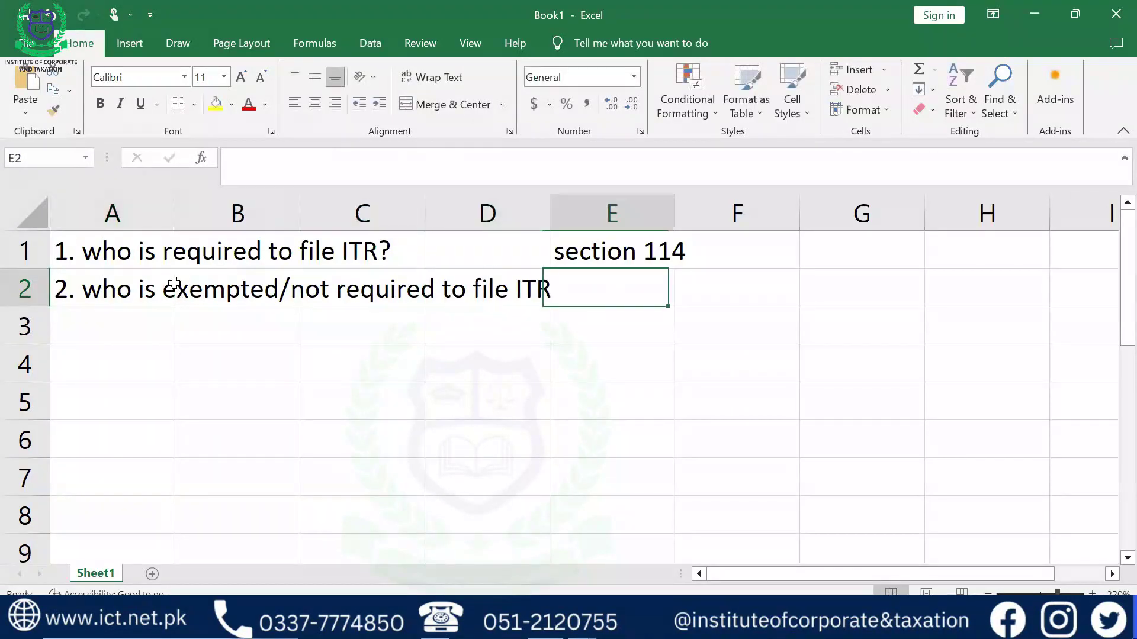
key("Left")
key("ctrl+space")
key("ctrl+shift+plus")
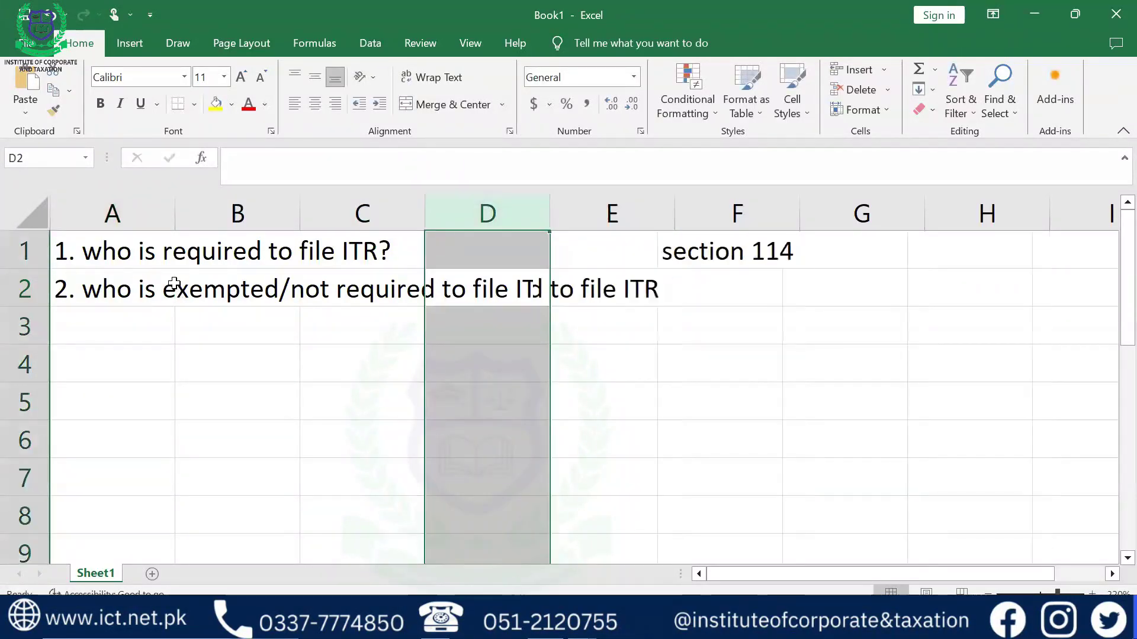
- Copy the section reference from F1 into F2 and change it to "section 115"
key("Right")
key("Right")
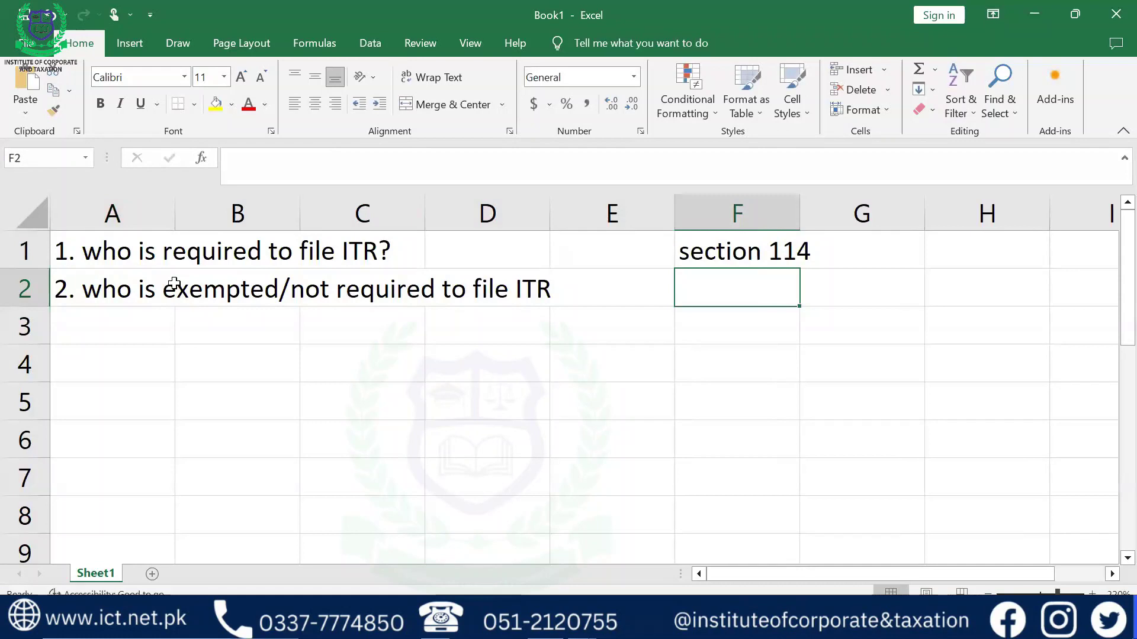
key("Up")
key("ctrl+c")
key("Down")
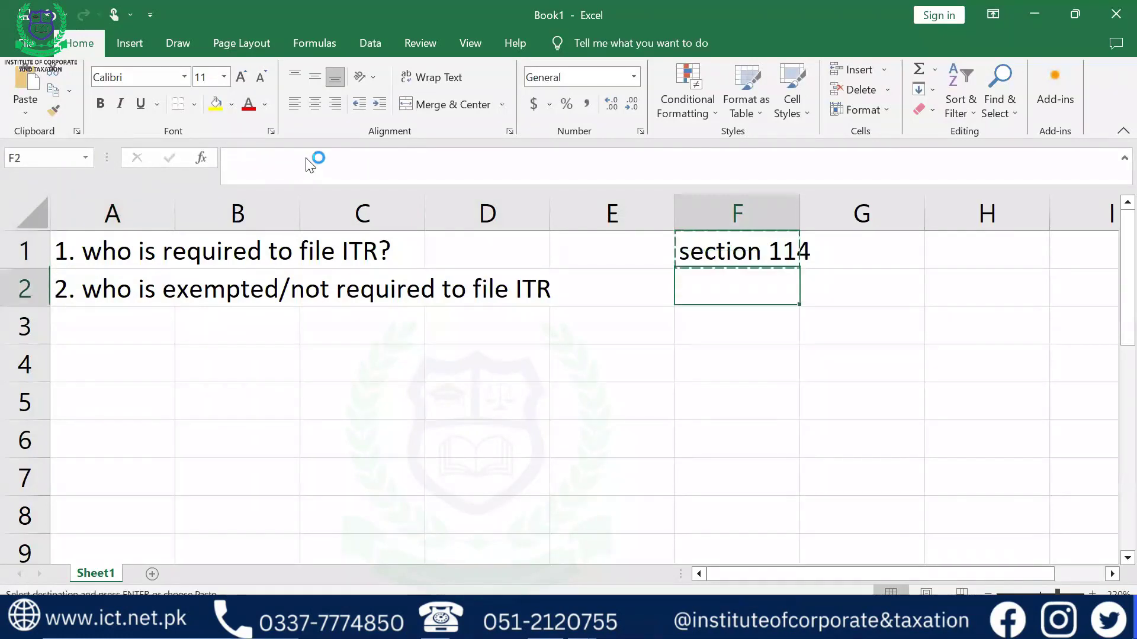
key("ctrl+v")
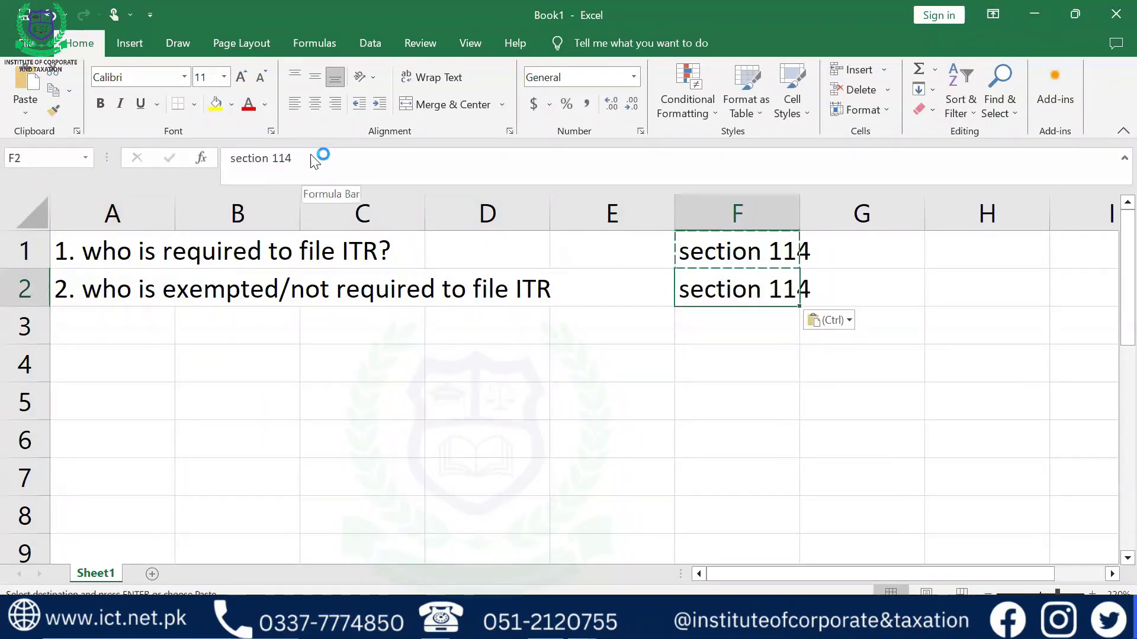
key("BackSpace")
key("Escape")
key("F2")
key("BackSpace")
type("5")
key("Return")
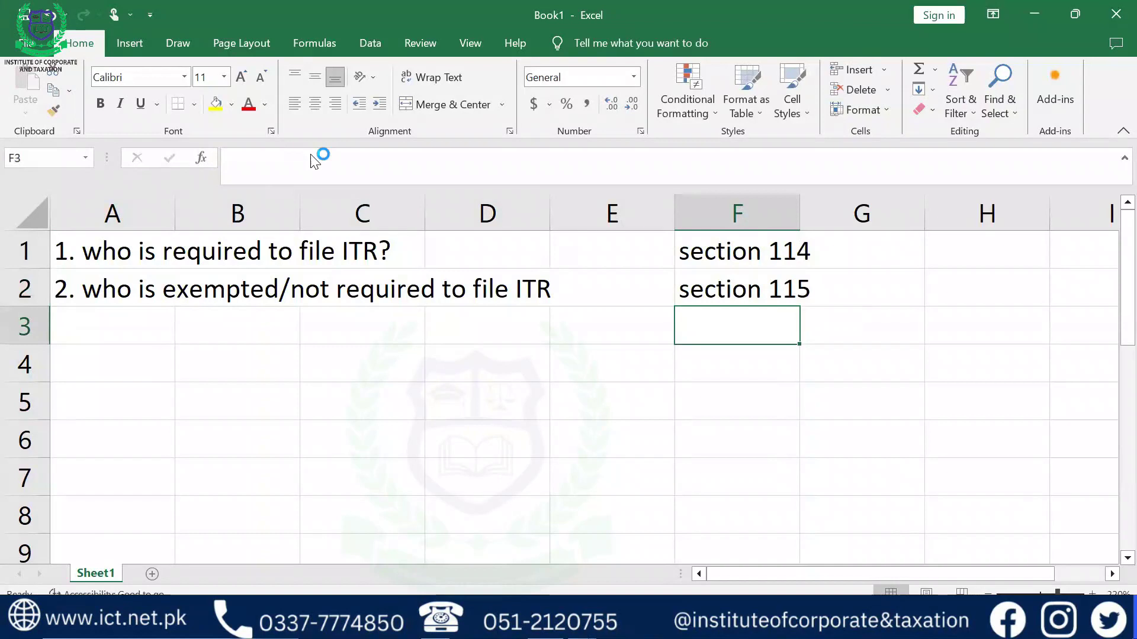
- Enter "3. wealth statement" in cell A3
key("Left")
key("Left")
key("Left")
key("Left")
key("Left")
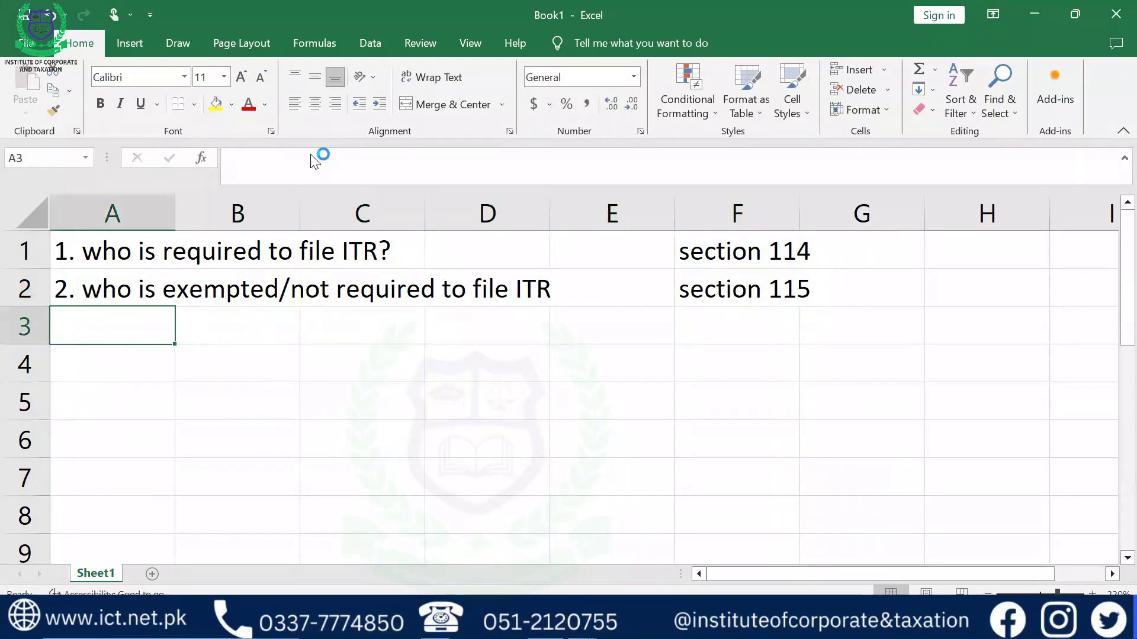
type("3.")
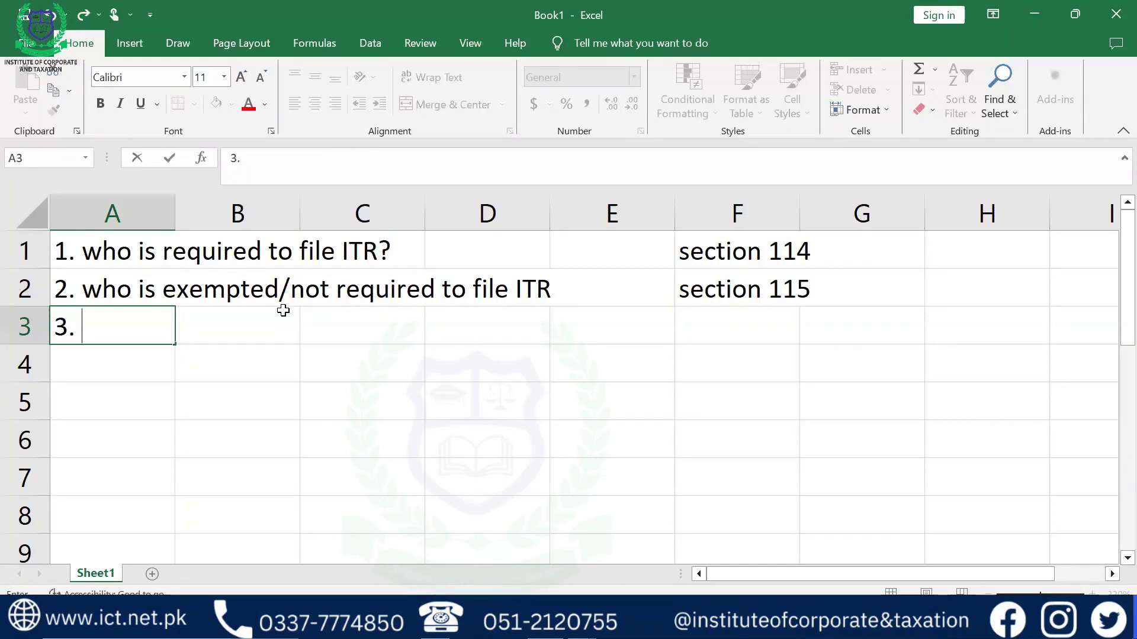
type("ealt")
key("BackSpace")
key("BackSpace")
key("BackSpace")
key("BackSpace")
type("weal")
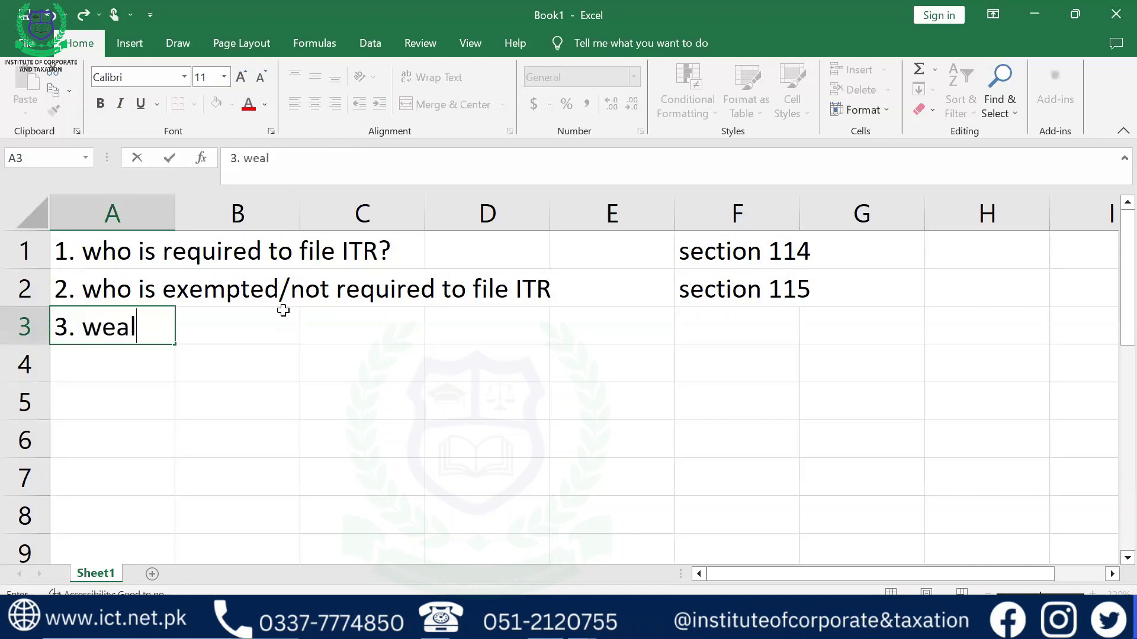
type("th stateme")
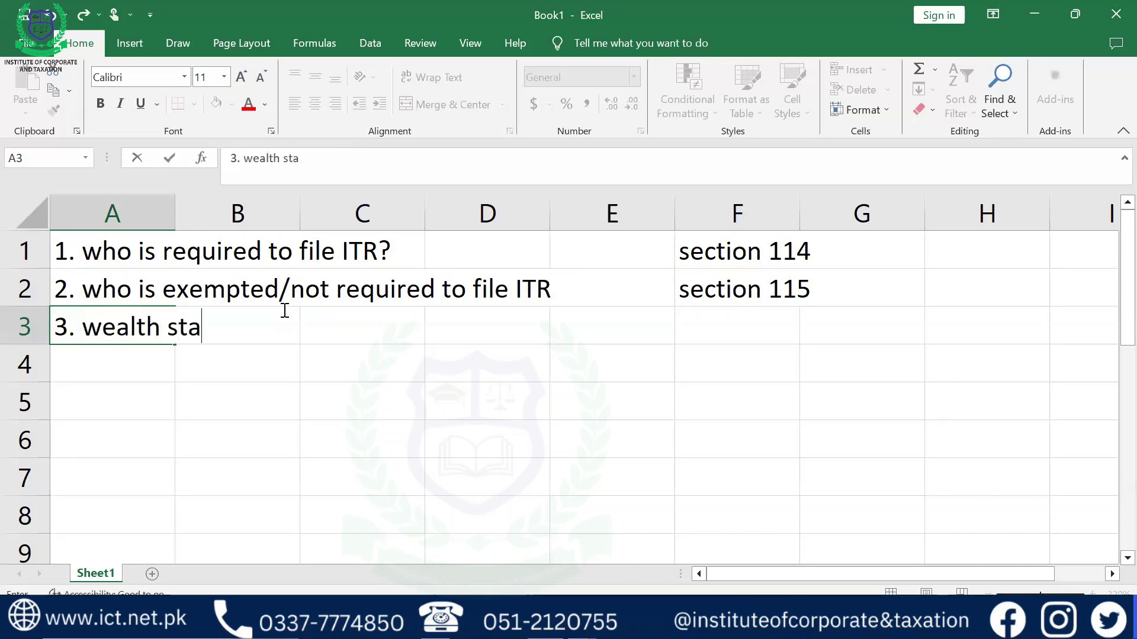
- Enter "section 116" in F3 as the reference for the wealth statement
key("Right")
key("Right")
key("Right")
key("Right")
key("Right")
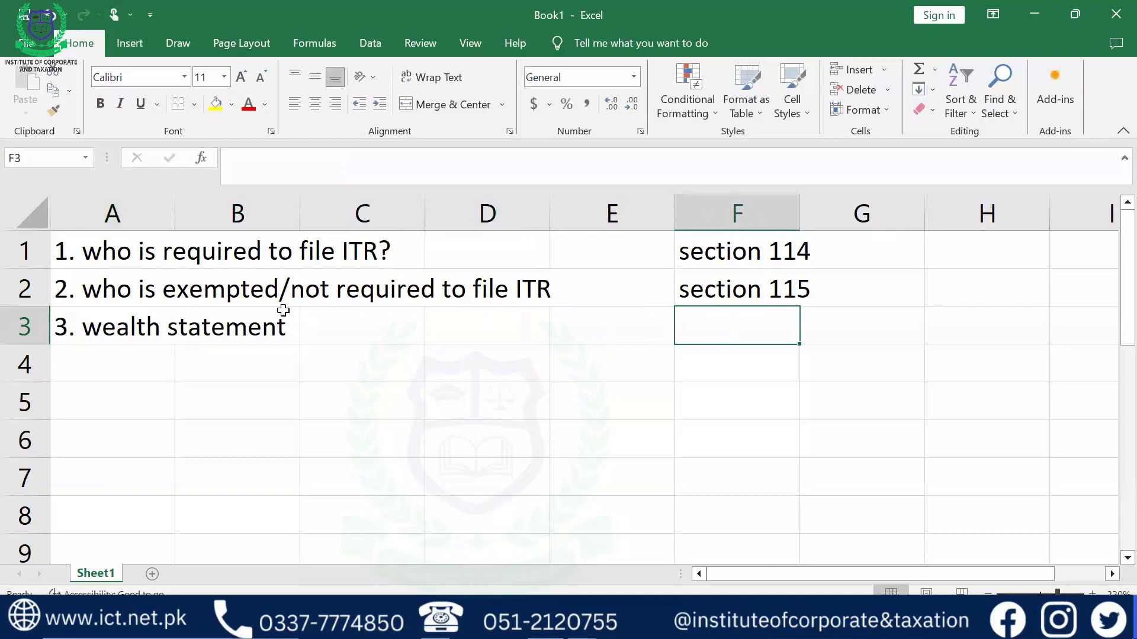
type("se")
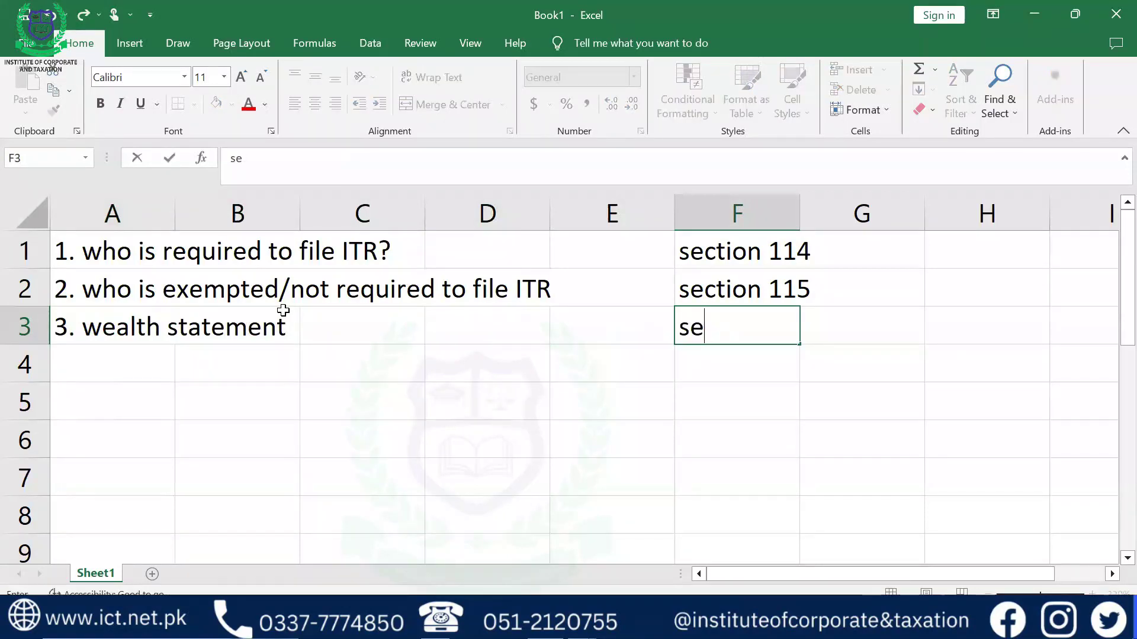
type("ction 116")
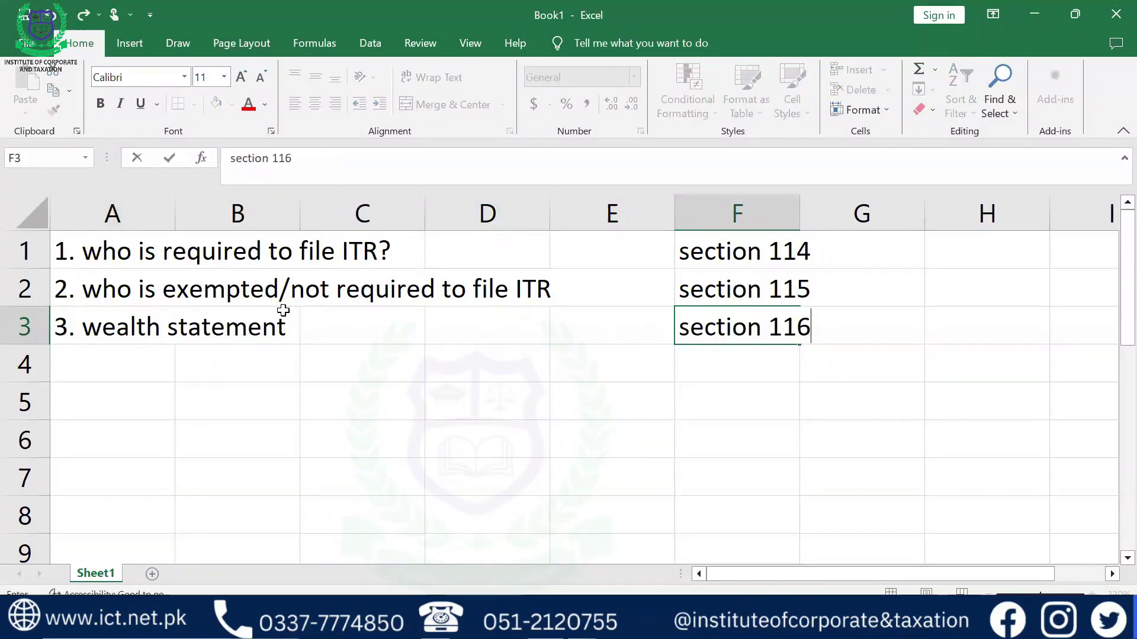
key("Return")
- Enter "8. due date of filing ITR" in cell A4
type("8. ")
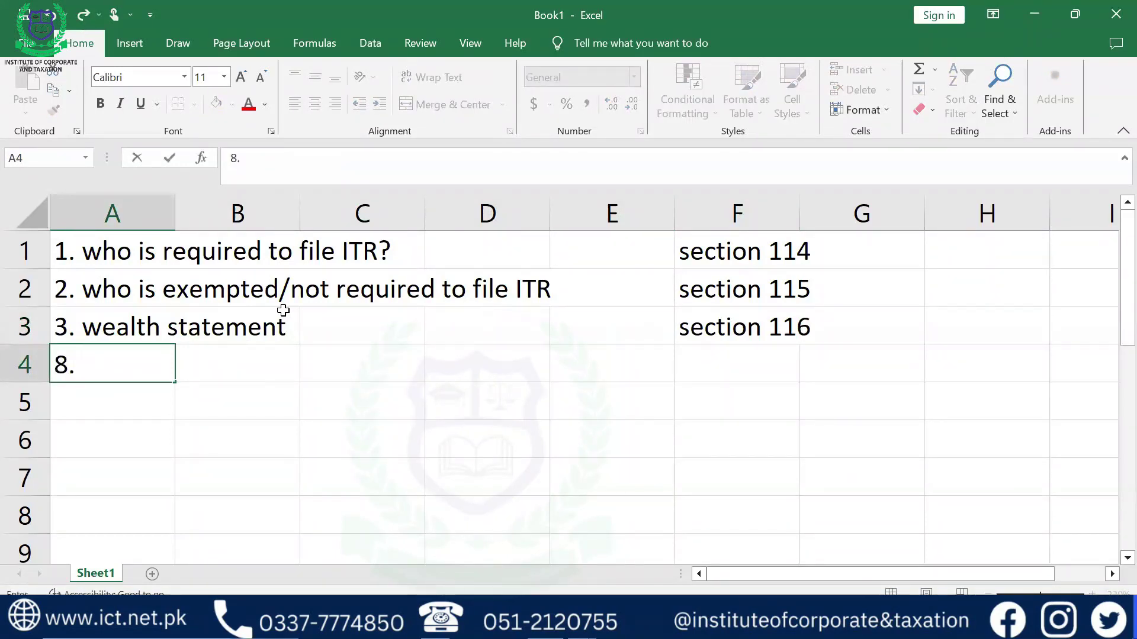
type("due ")
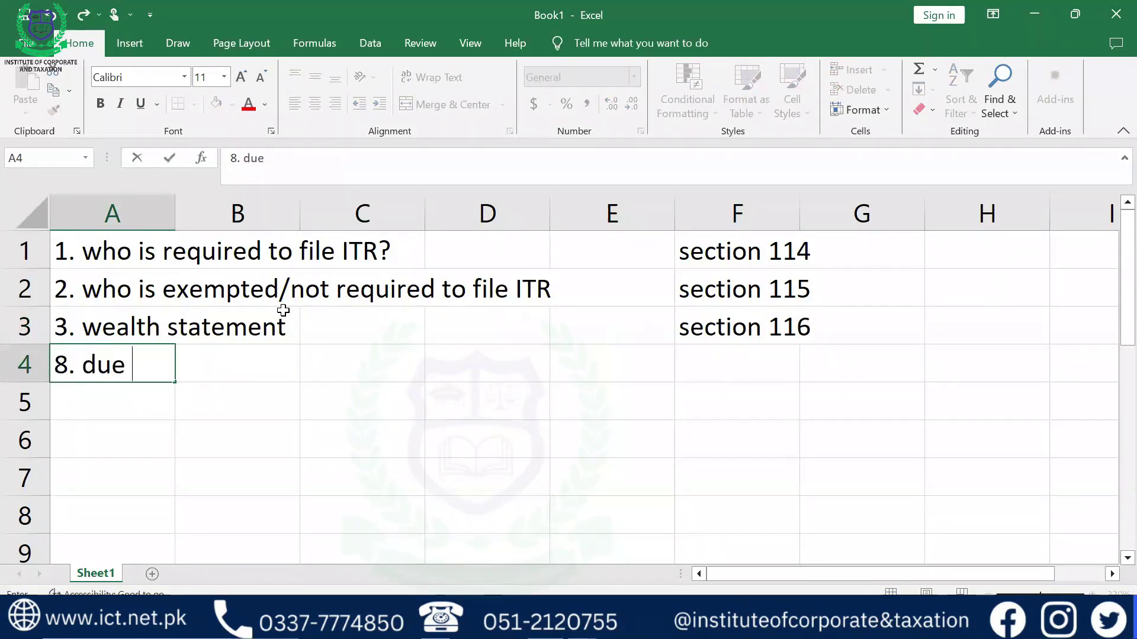
type("date of filing ITR")
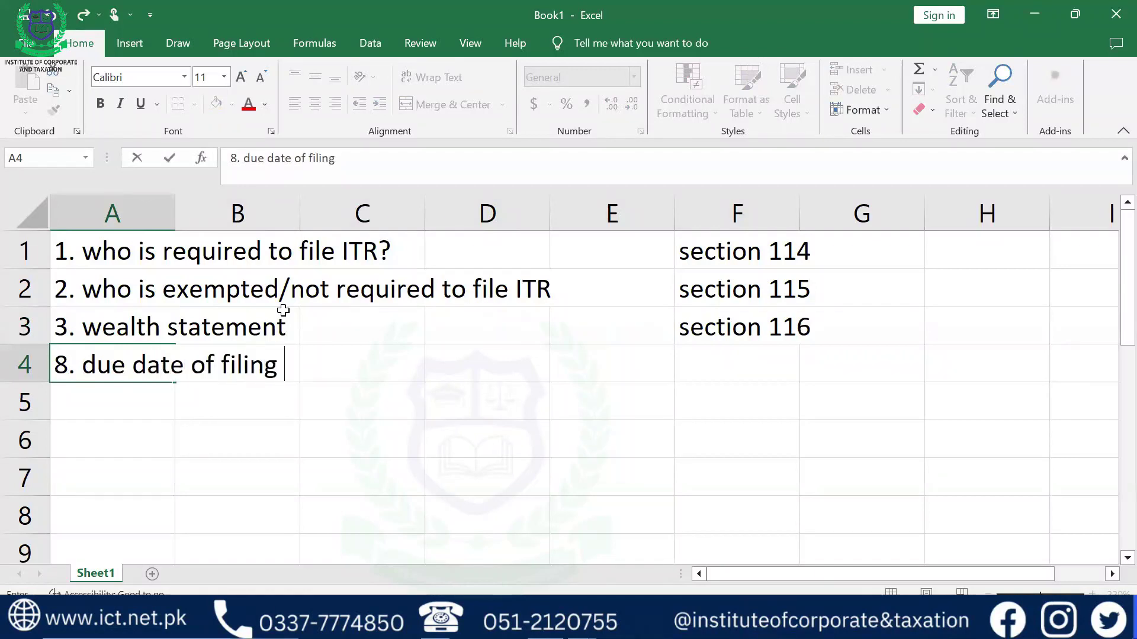
- Copy the section reference from F3 into F4 and change it to "section 118"
key("Right")
key("Right")
key("Right")
key("Right")
key("Right")
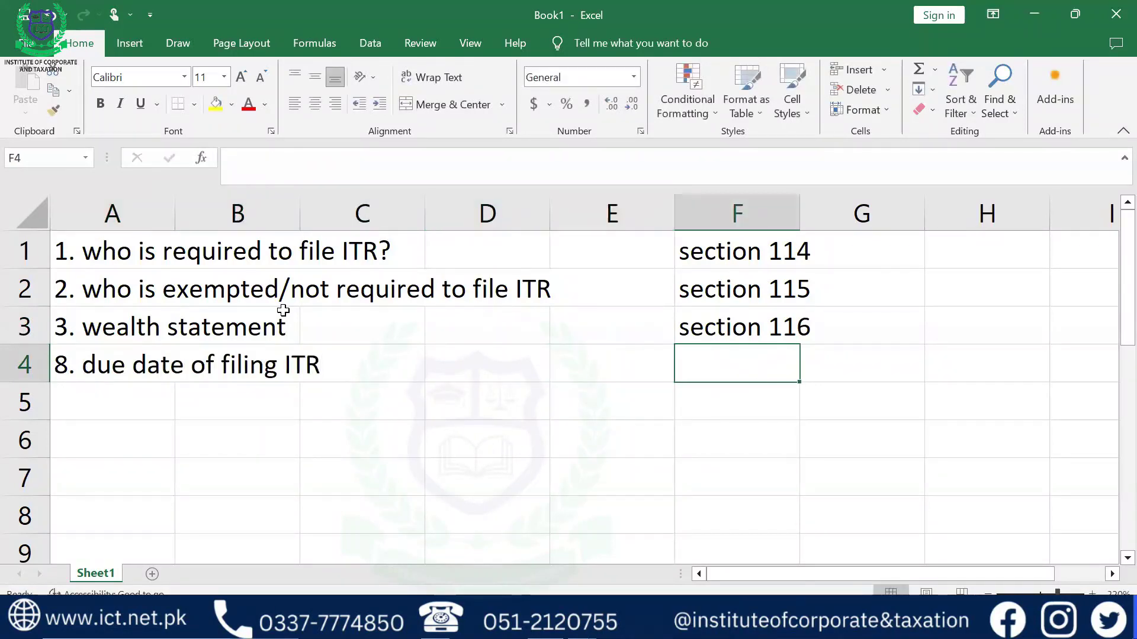
key("Up")
key("ctrl+c")
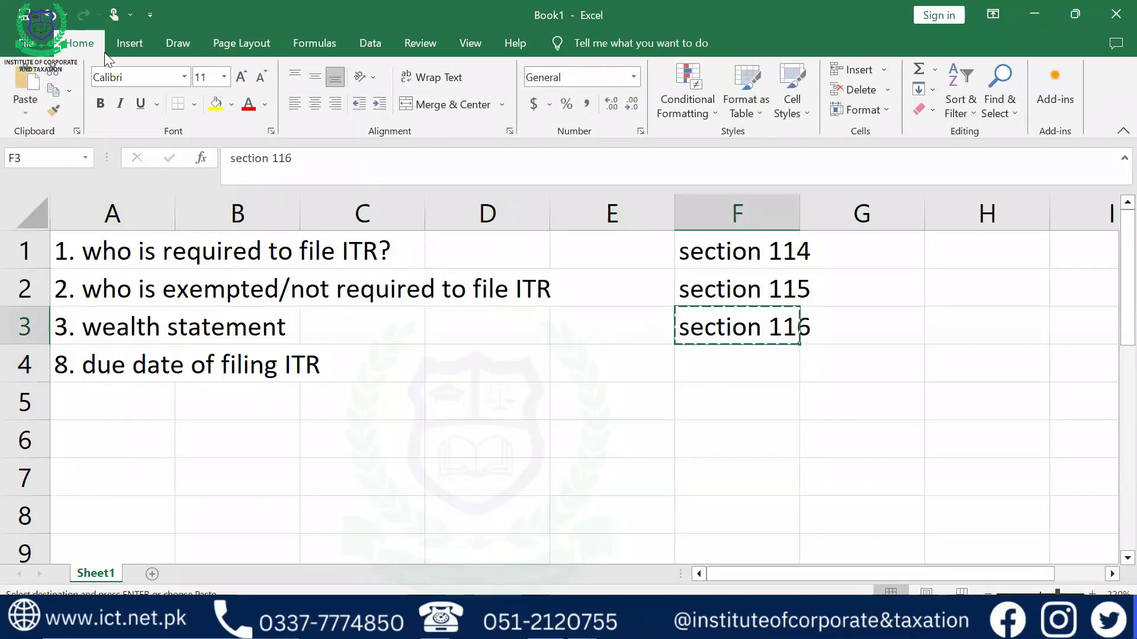
key("Down")
key("ctrl+v")
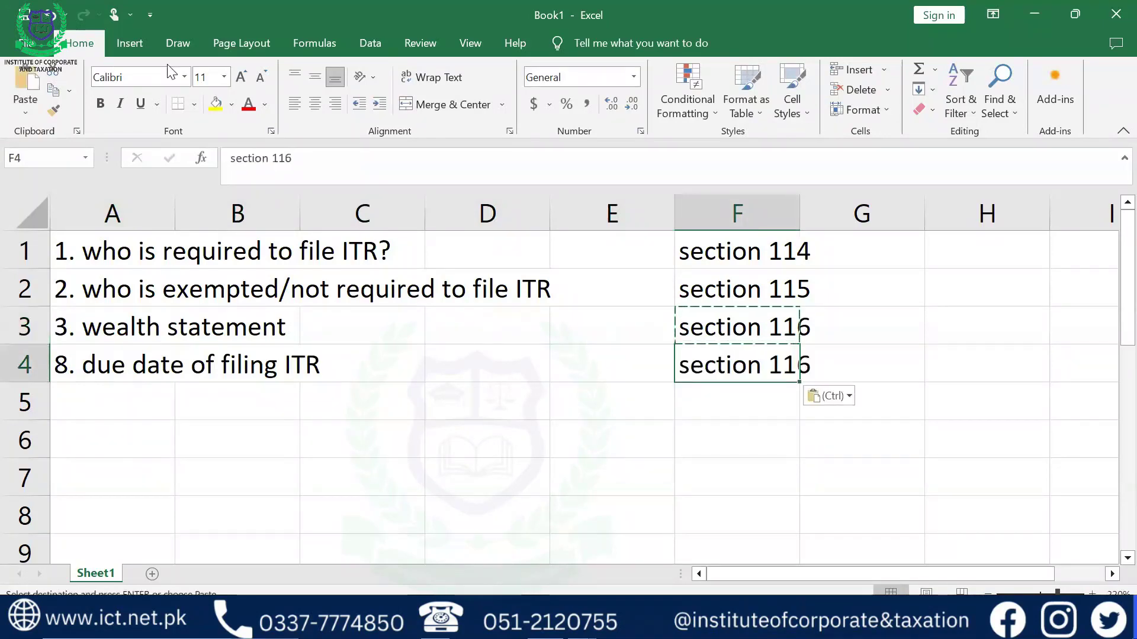
left_click(321, 155)
key("BackSpace")
type("8")
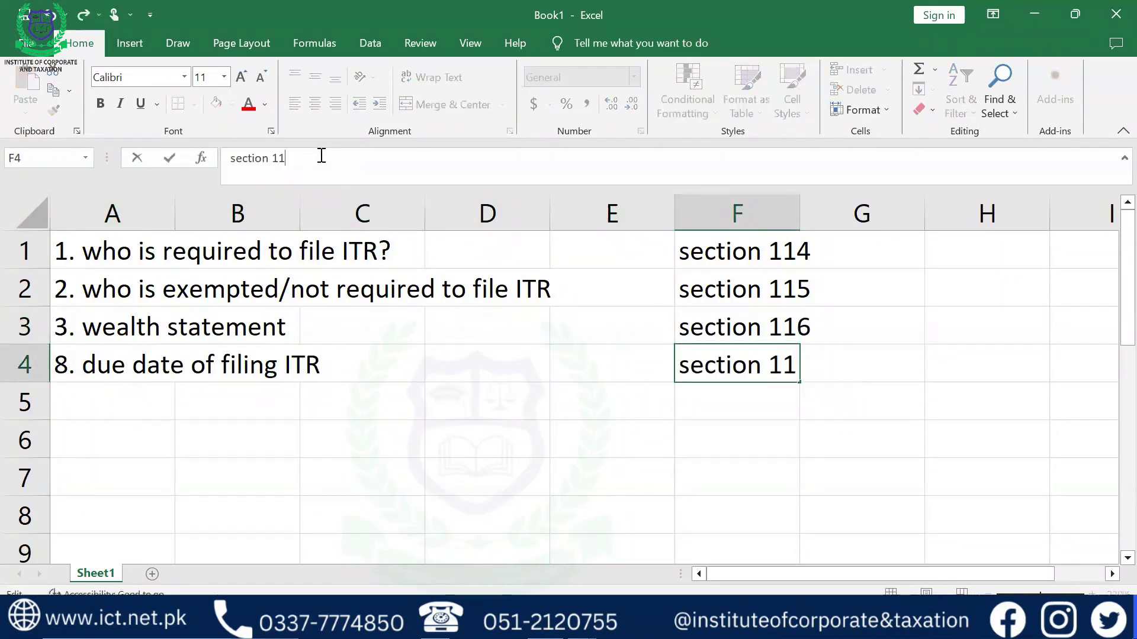
key("Return")
- Copy the due date entry from A4 into A5 and change its item number to 9
key("Left")
key("Left")
key("Left")
key("Left")
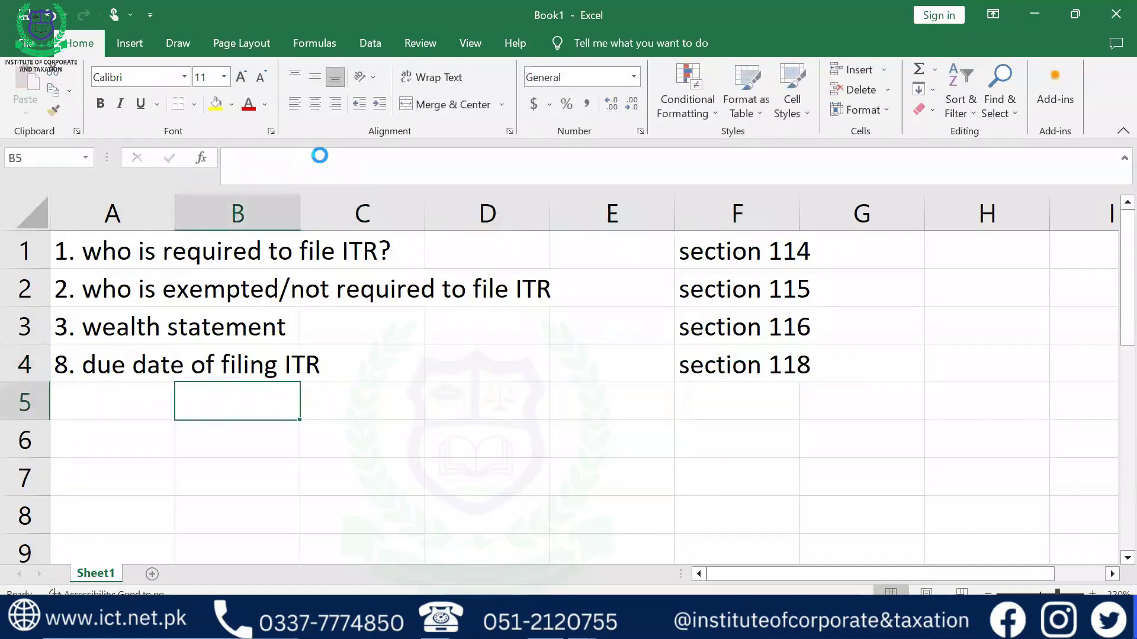
key("Left")
key("Up")
key("ctrl+c")
key("Down")
key("ctrl+v")
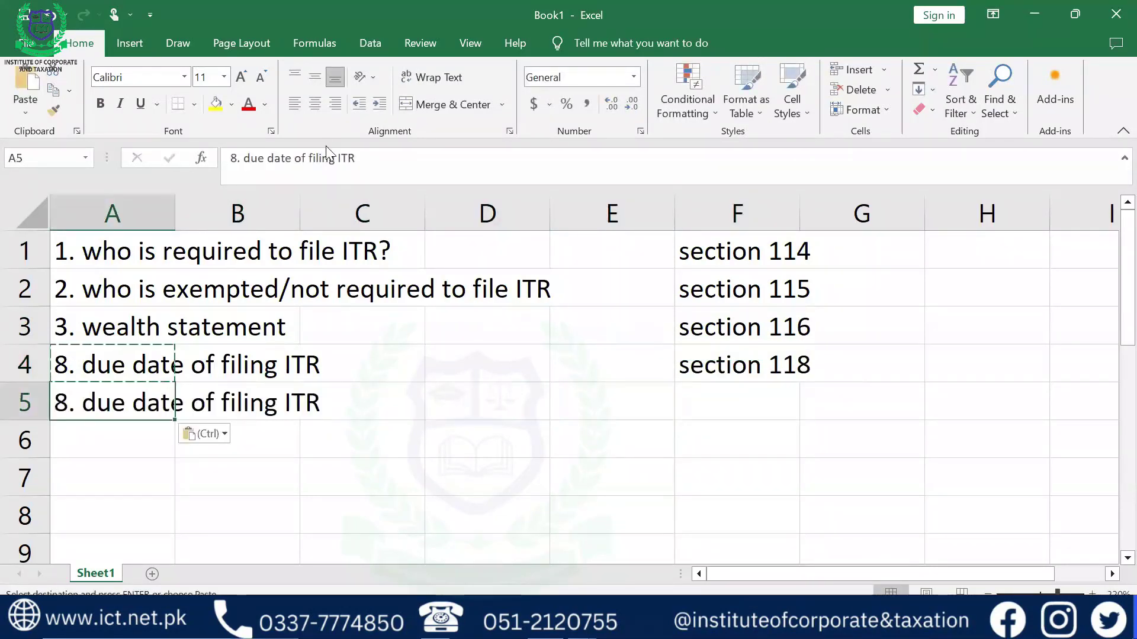
left_click(236, 159)
key("BackSpace")
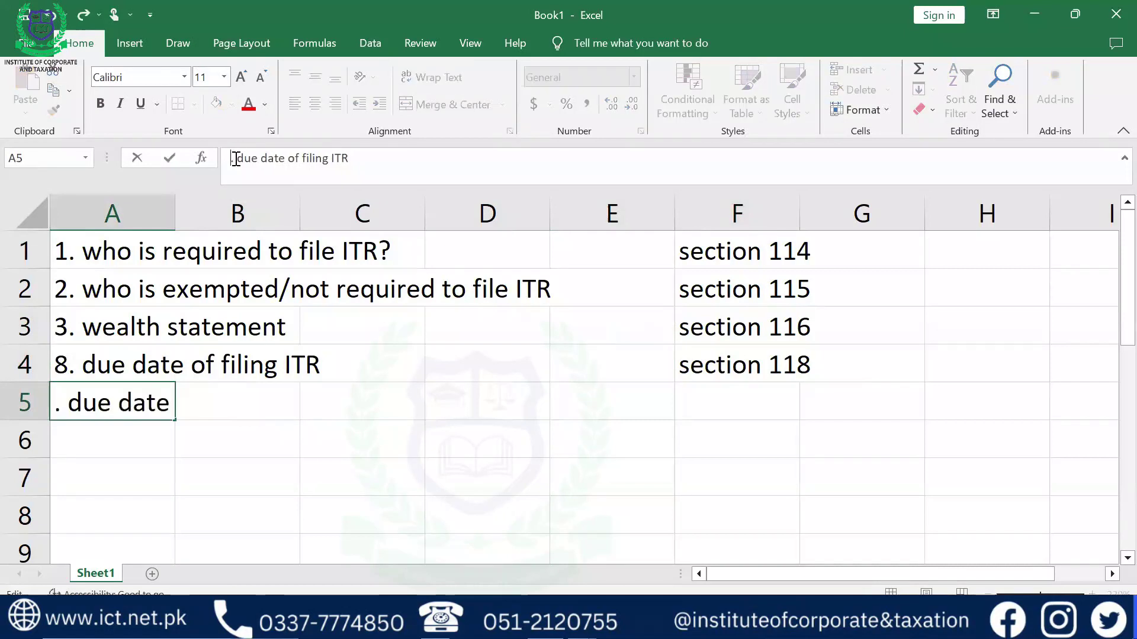
type("9")
key("Return")
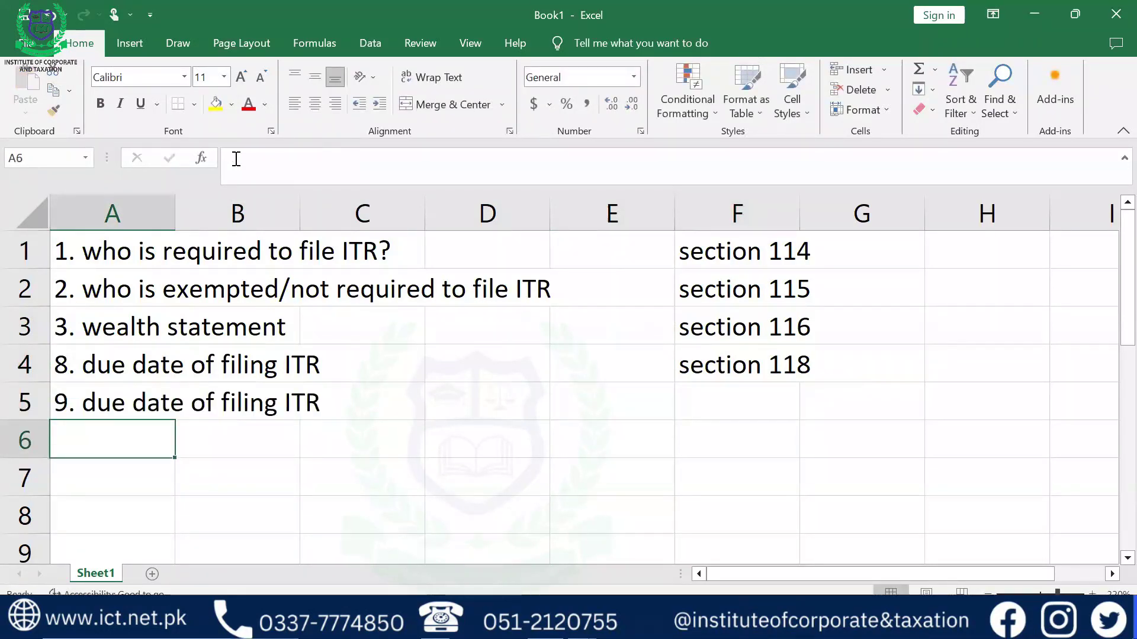
- Replace the due date wording in A5 so the entry reads "9. extension"
key("Up")
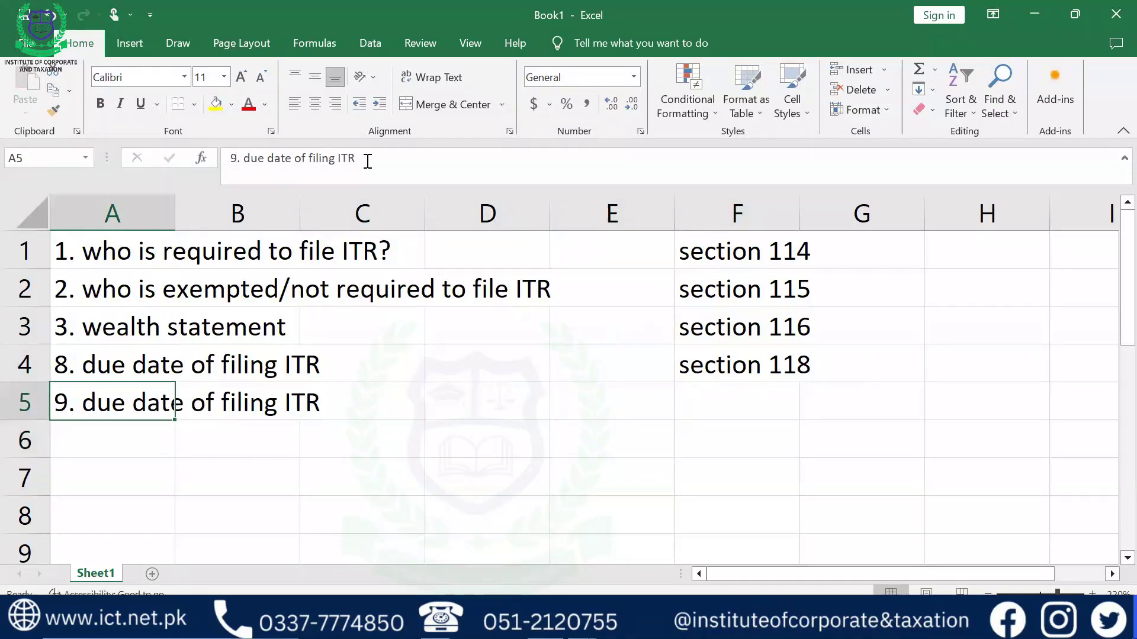
left_click_drag(360, 158, 247, 157)
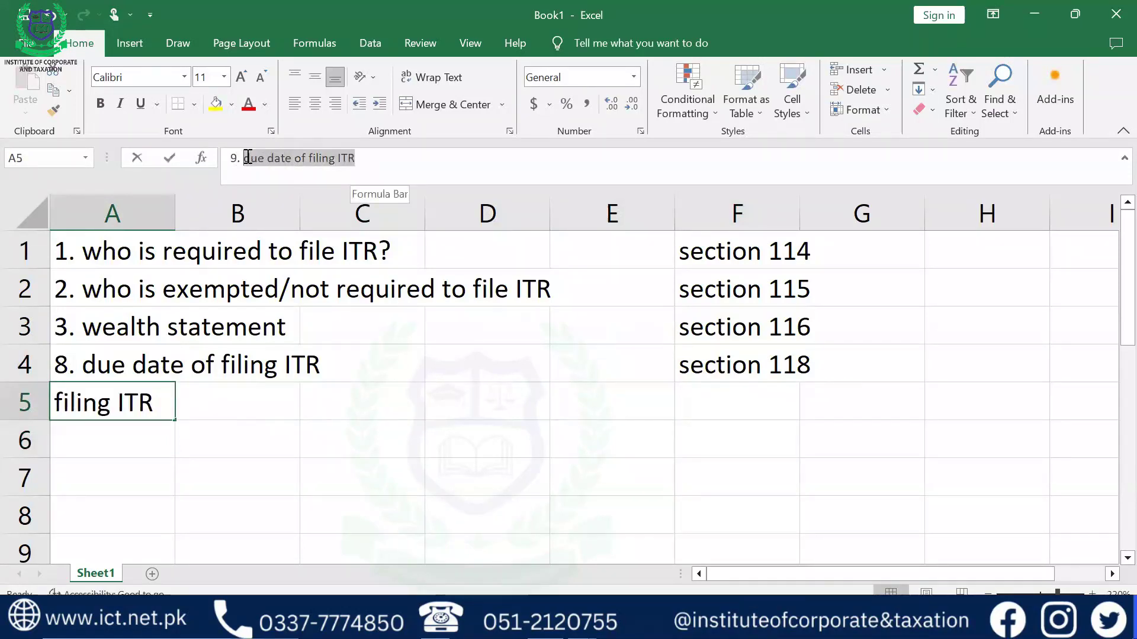
type("extension")
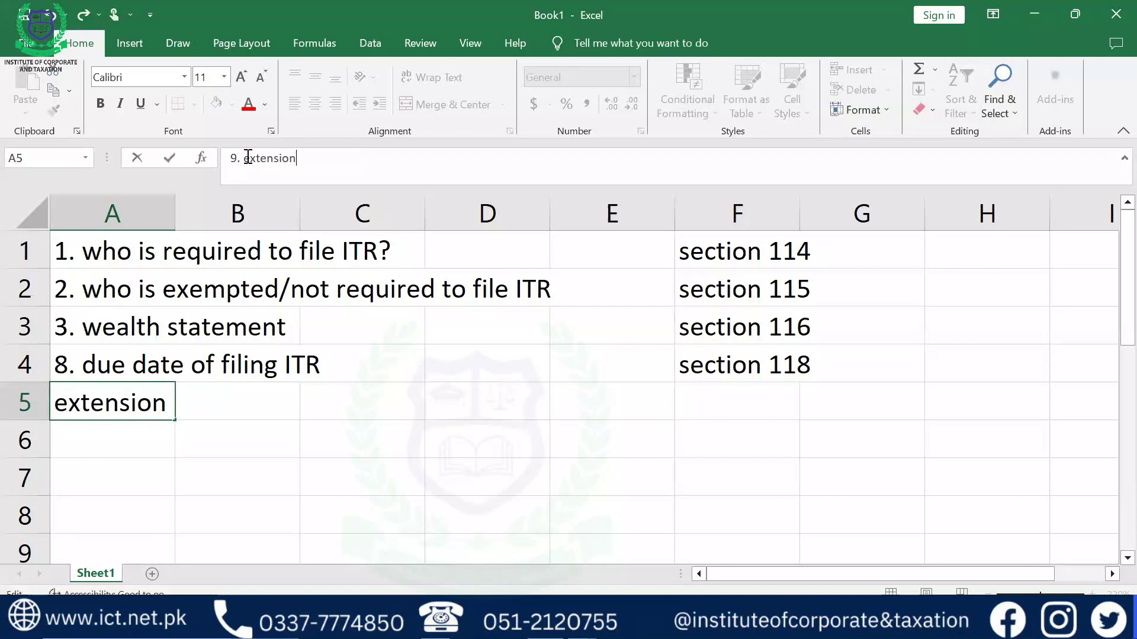
key("Tab")
- Copy the section reference from F4 into F5 and change it to "section 119"
key("Tab")
key("Tab")
key("Tab")
key("Tab")
key("Up")
key("ctrl+c")
key("Down")
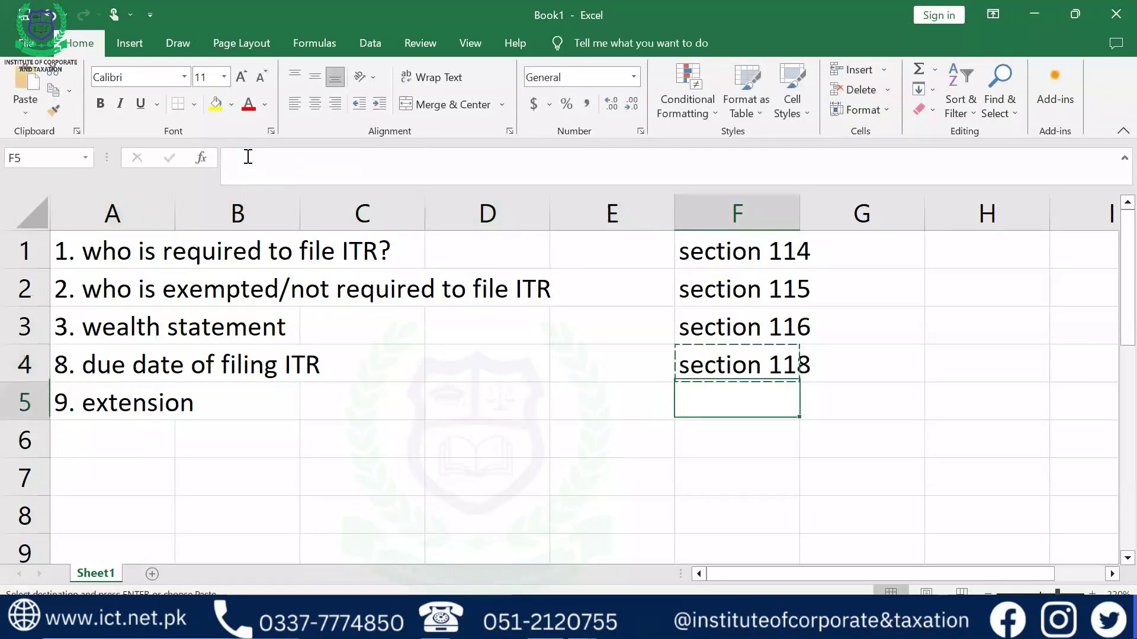
key("ctrl+v")
left_click(301, 159)
key("BackSpace")
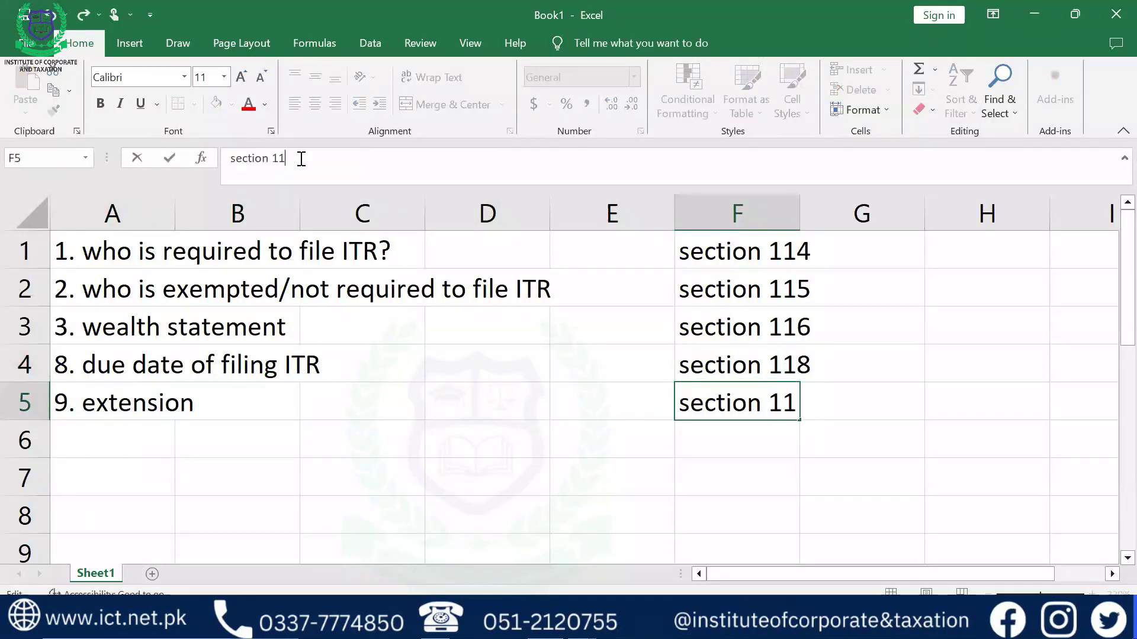
type("9")
key("Return")
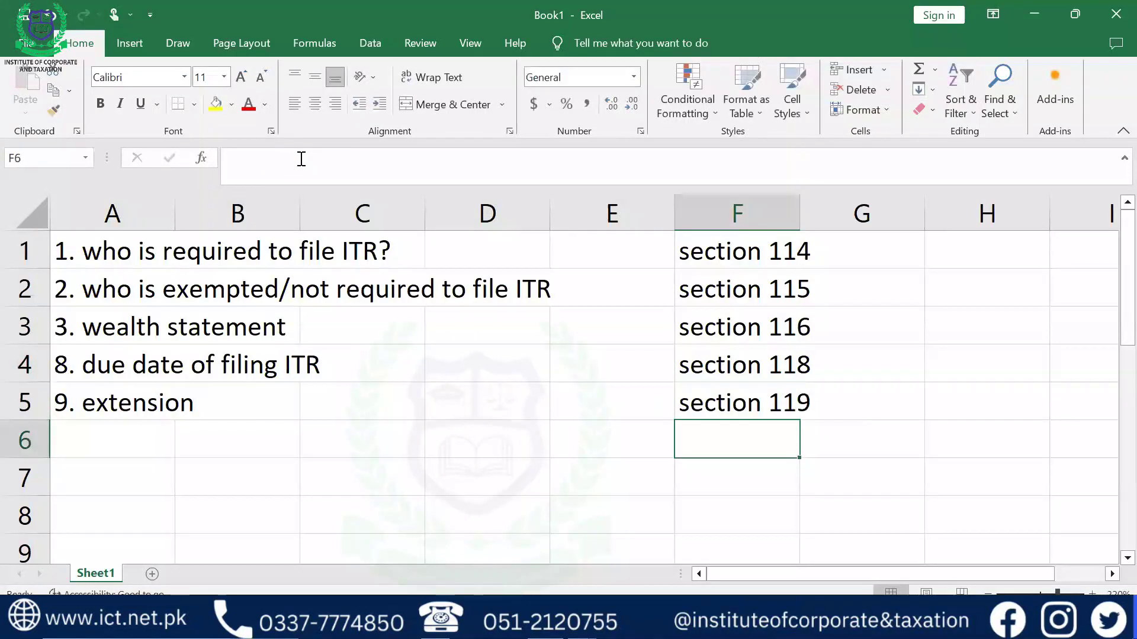
- Review the section references in column F from row 1 to row 5
key("Up")
key("Up")
key("Up")
key("Up")
key("Up")
key("Down")
key("Up")
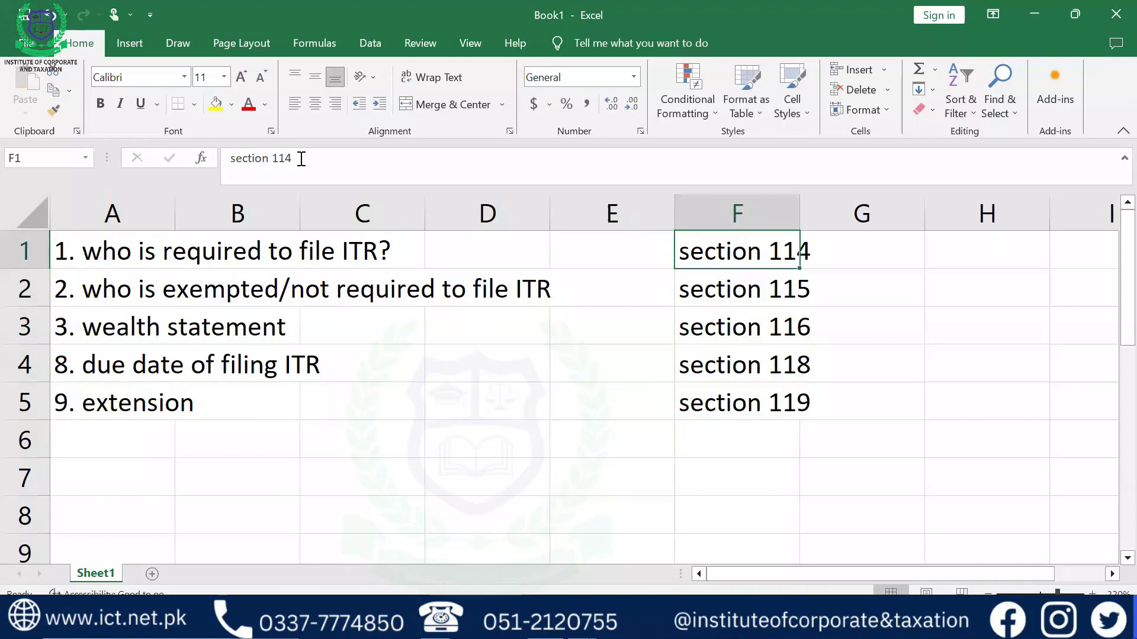
key("Down")
key("Down")
key("Down")
key("Down")
key("Down")
key("Down")
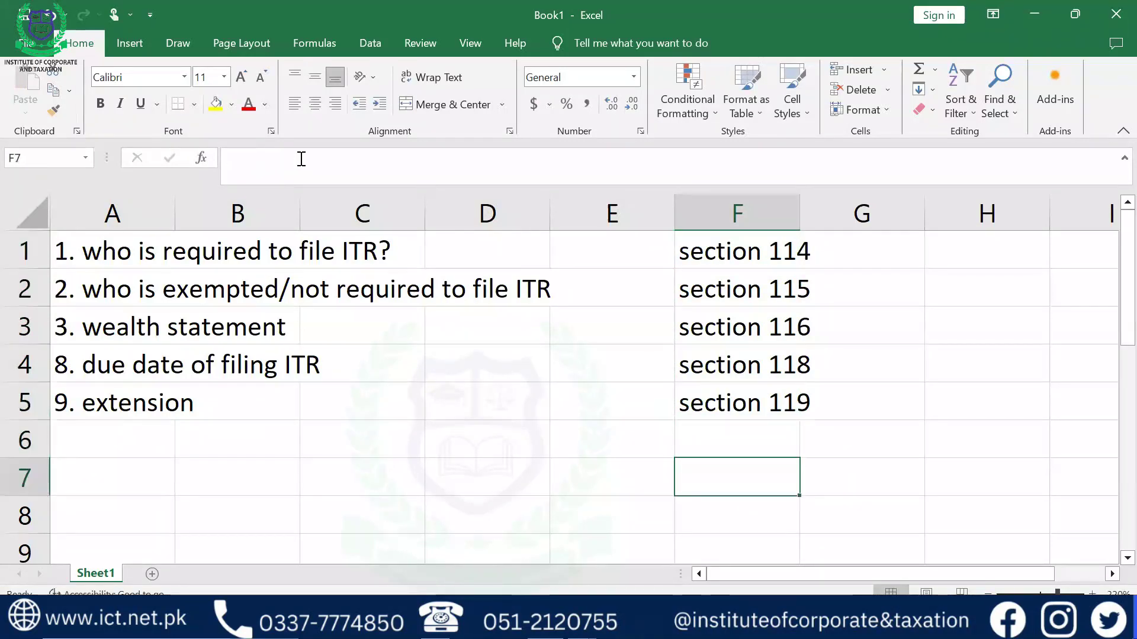
- Renumber the due date entry in A4 to 4 and the extension entry in A5 to 5
key("Left")
key("Up")
key("Left")
key("Left")
key("Left")
key("Left")
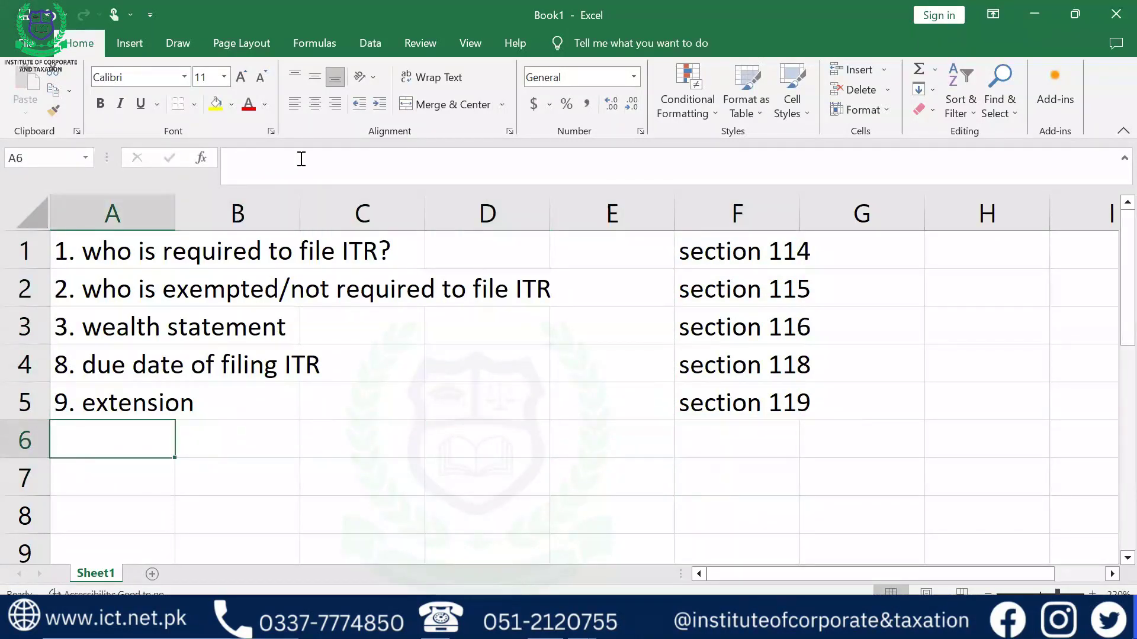
key("Up")
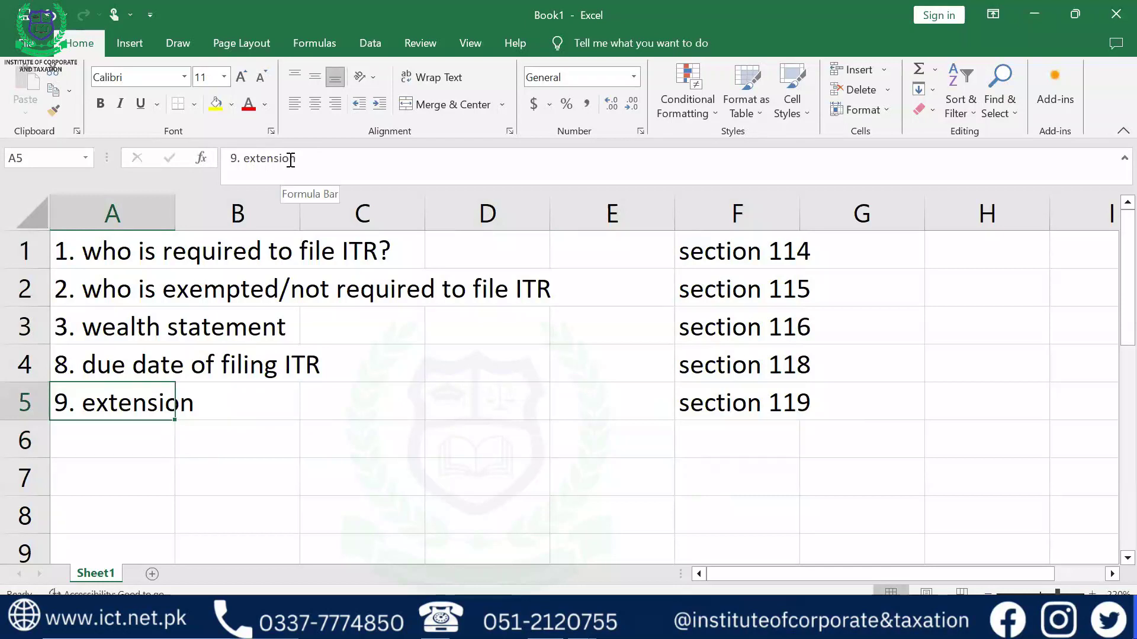
key("Up")
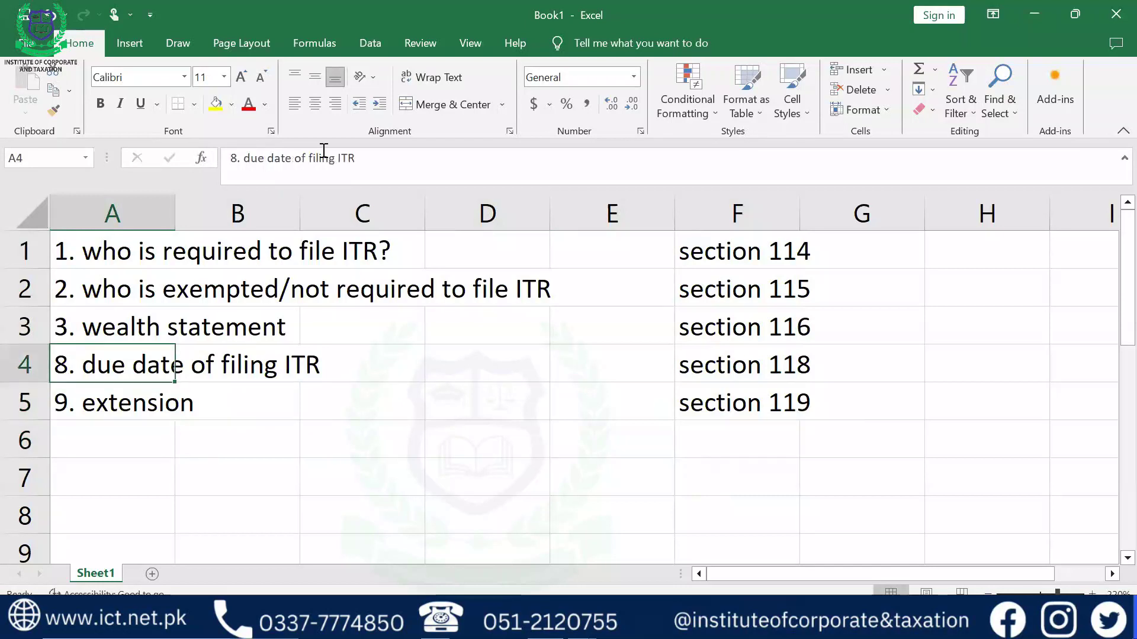
left_click(239, 157)
key("BackSpace")
type("4")
key("Return")
left_click(239, 157)
key("BackSpace")
type("5")
key("Return")
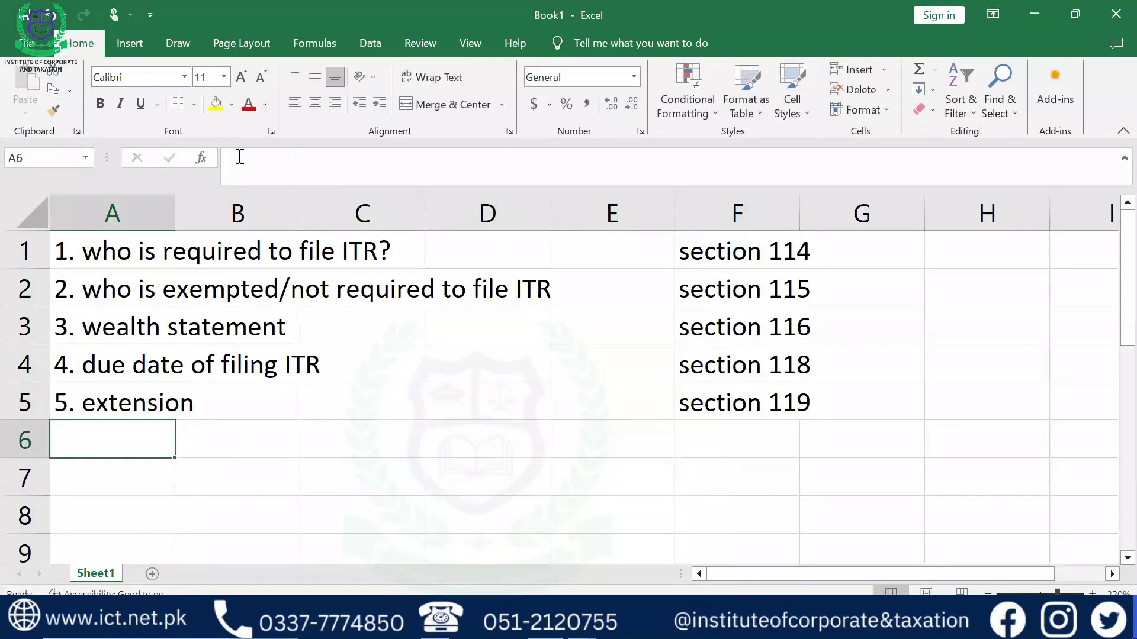
- Enter "6. revision" in cell A6
type("6.")
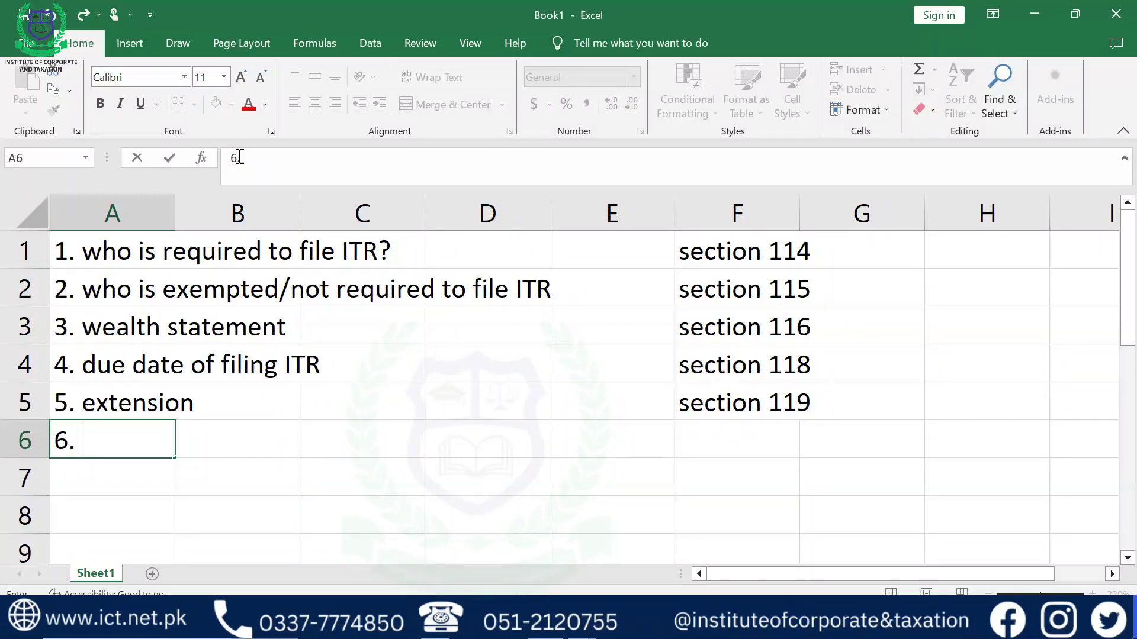
type("revision")
key("Right")
- Copy the section reference from F5 into F6 and change it to "section 114"
key("Right")
key("Right")
key("Right")
key("Right")
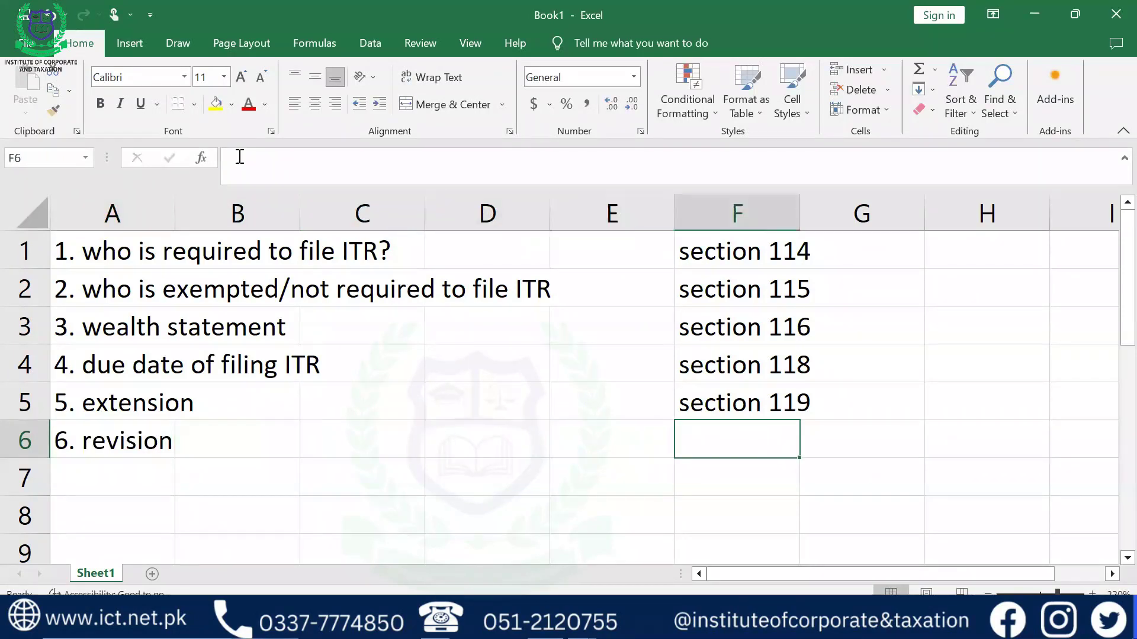
key("Up")
key("ctrl+c")
key("Down")
key("ctrl+v")
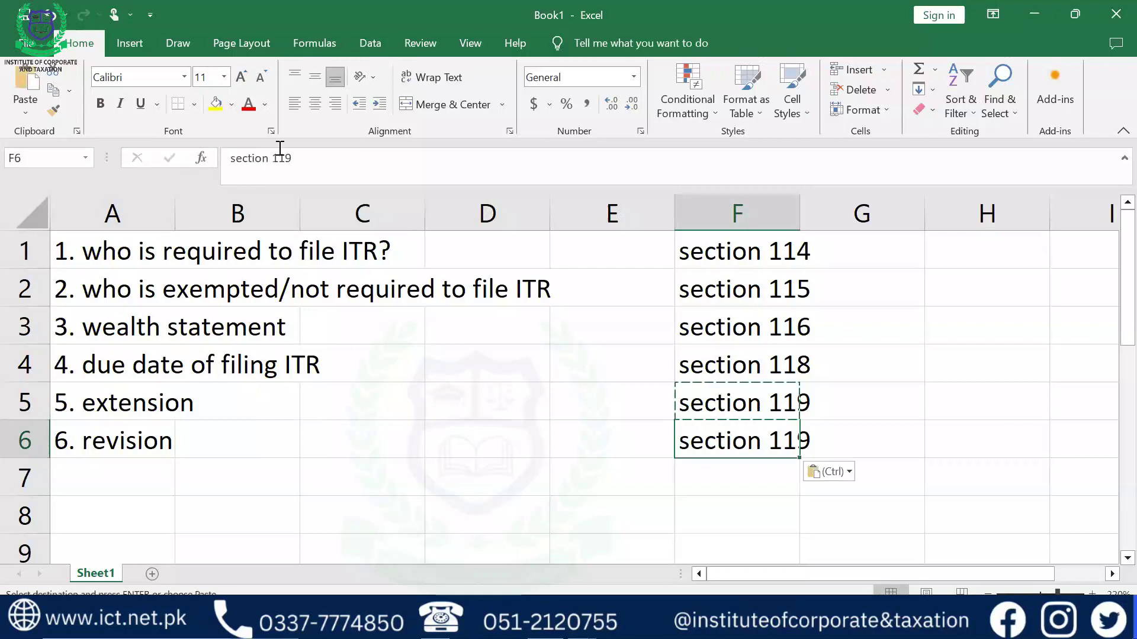
left_click(304, 158)
key("BackSpace")
type("4")
key("Return")
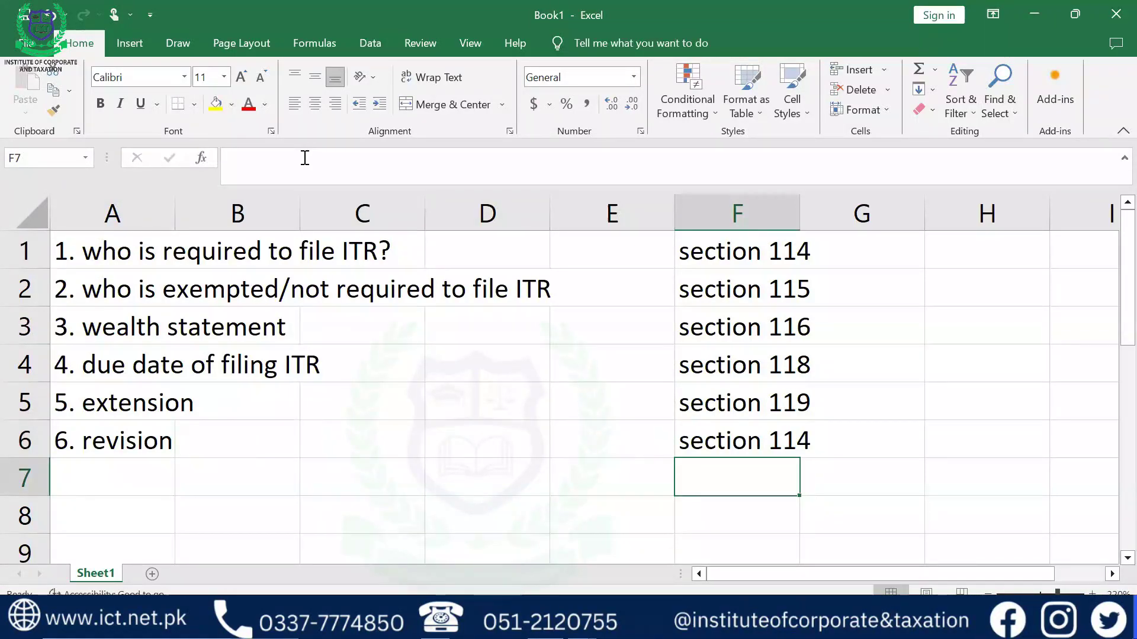
- Enter "7. assessment order" in cell A7 as the next topic
key("Left")
key("Left")
key("Left")
key("Left")
key("Left")
type("7. ")
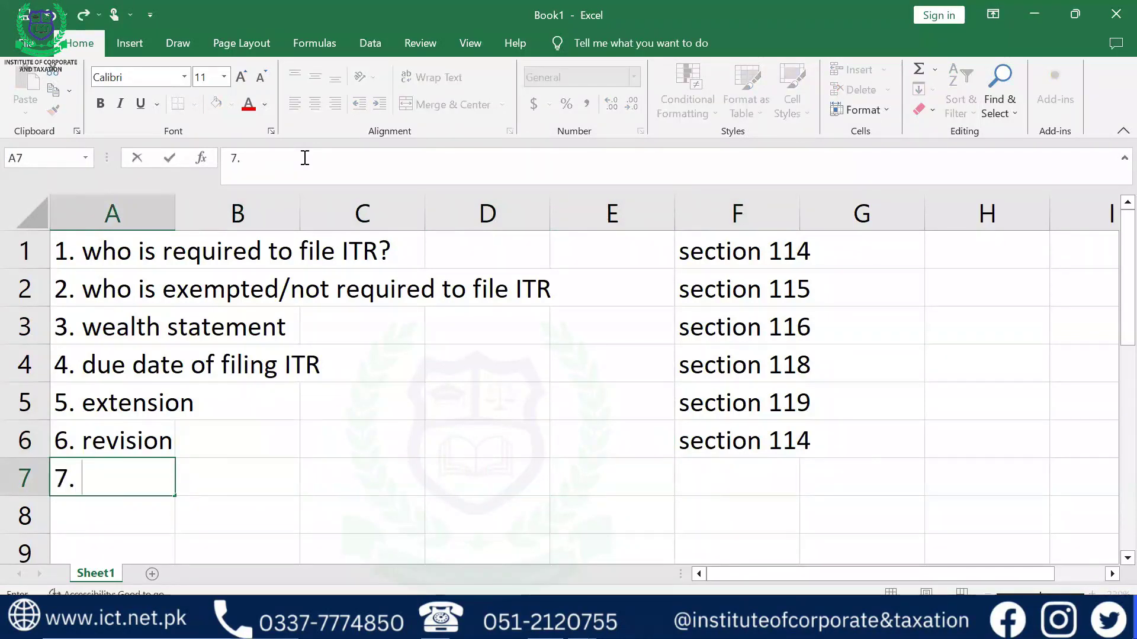
type("assess")
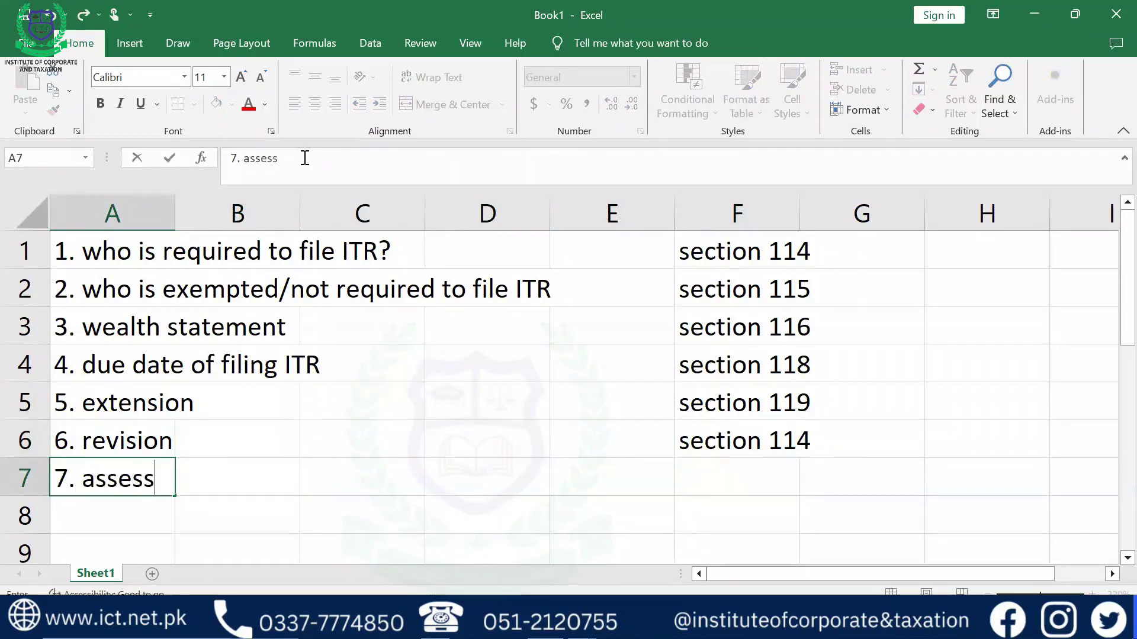
type("ment order")
key("Return")
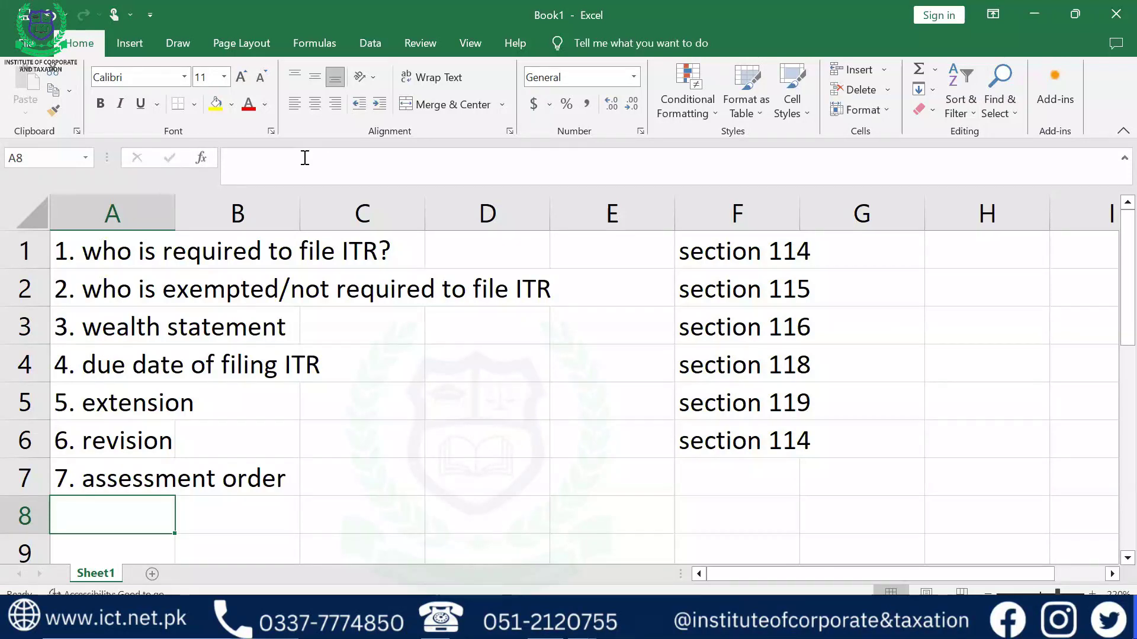
- Reword the topic in A7 to read "7. audit/assessment"
key("Up")
key("Right")
key("Left")
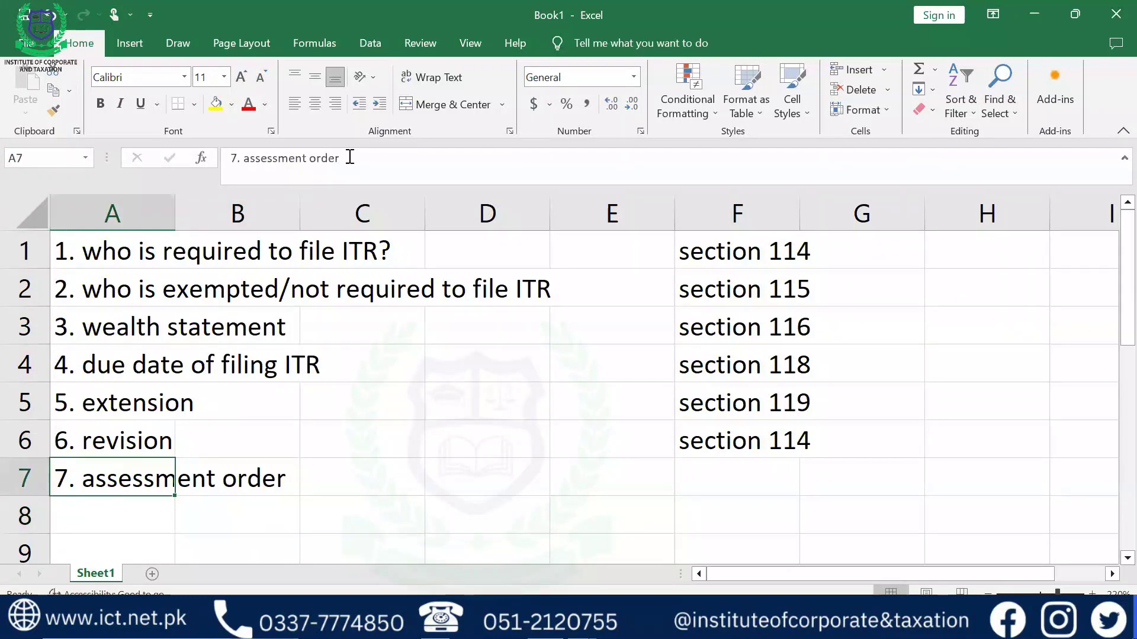
left_click(350, 157)
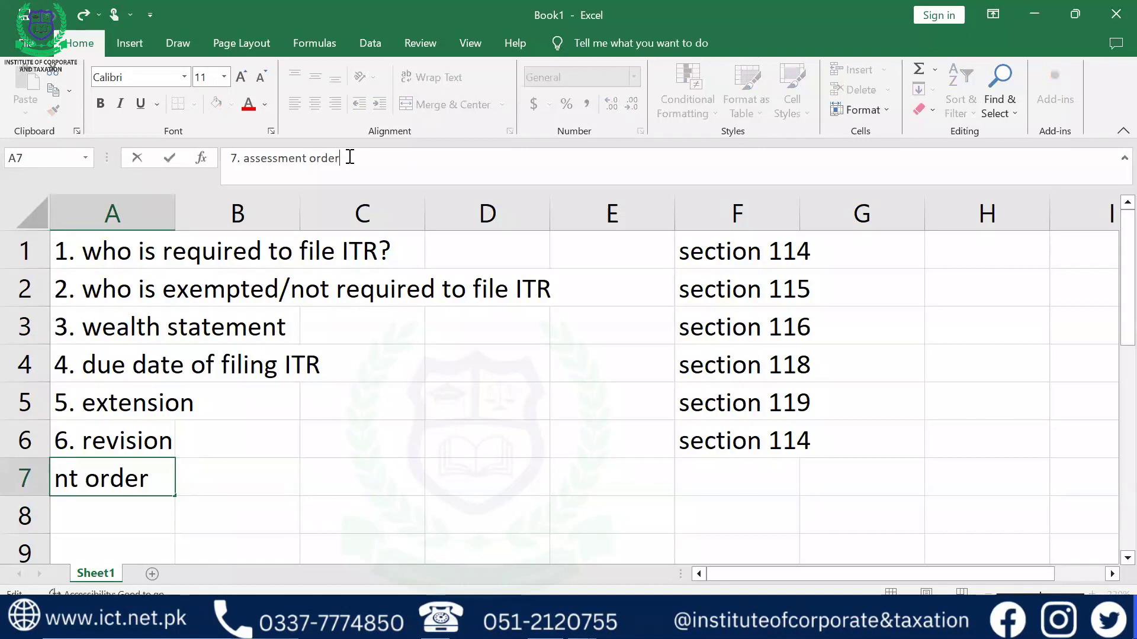
key("Escape")
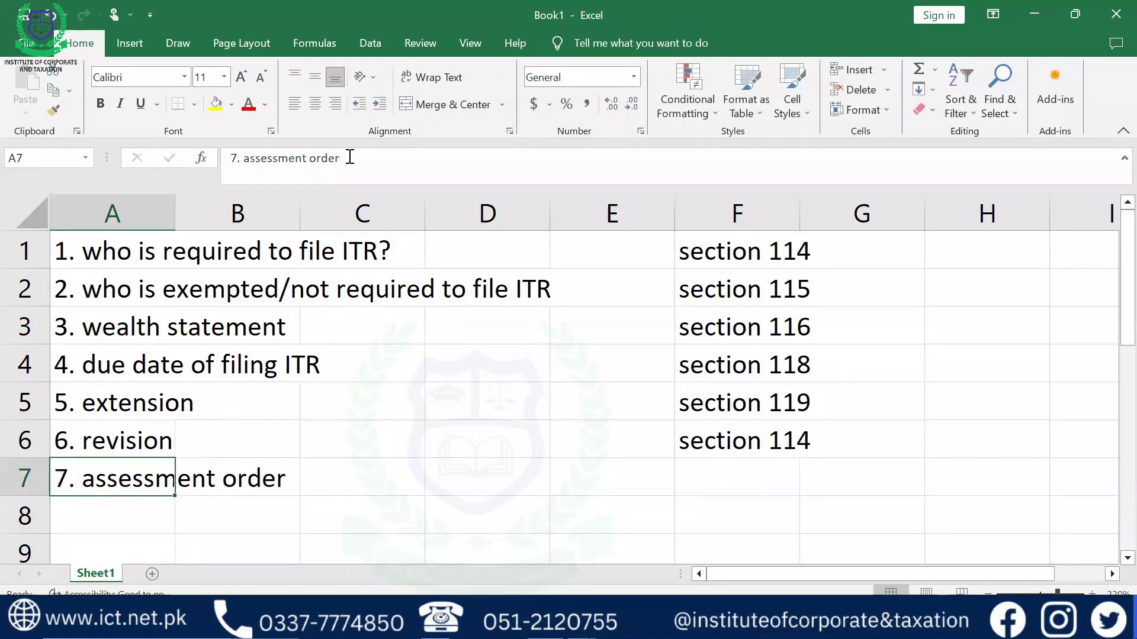
key("F2")
key("BackSpace")
key("BackSpace")
key("BackSpace")
key("BackSpace")
key("BackSpace")
key("BackSpace")
key("BackSpace")
key("BackSpace")
key("BackSpace")
key("BackSpace")
key("BackSpace")
key("BackSpace")
key("BackSpace")
key("BackSpace")
key("BackSpace")
type("au")
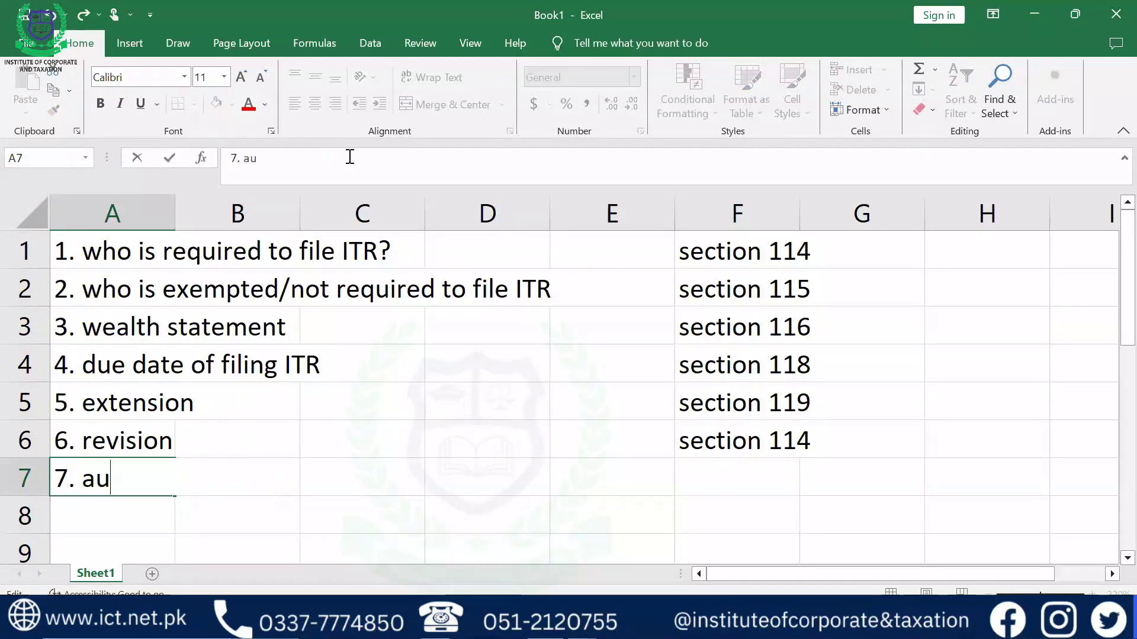
type("dit/assessment")
key("Tab")
- Enter "section 120" in F7 as the reference for audit/assessment
key("Tab")
key("Tab")
key("Tab")
key("Tab")
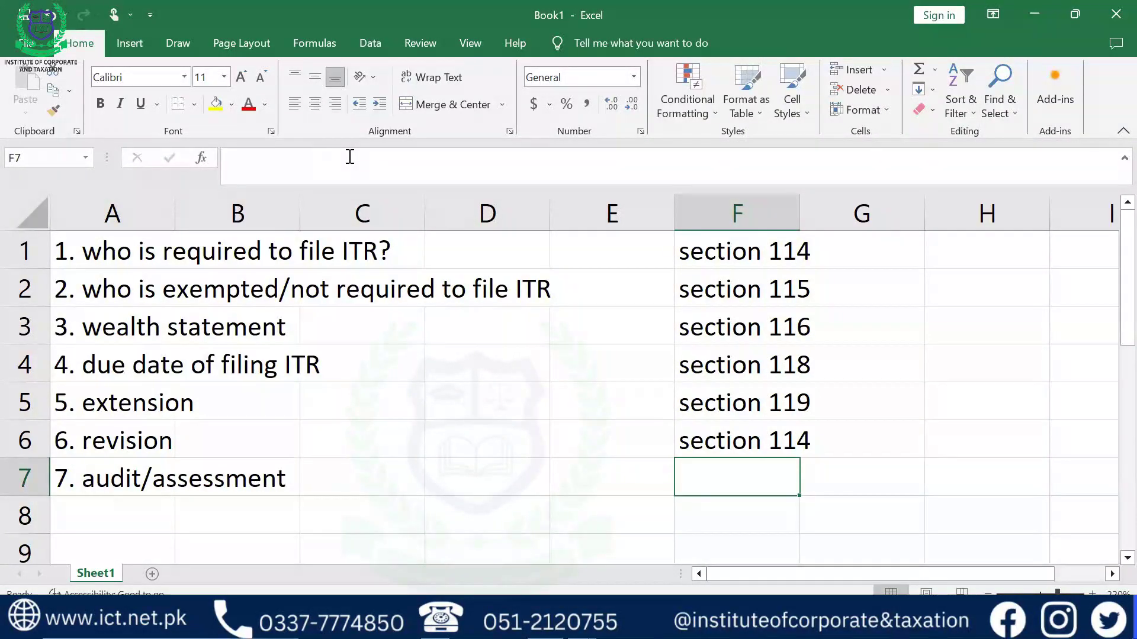
type("se ti")
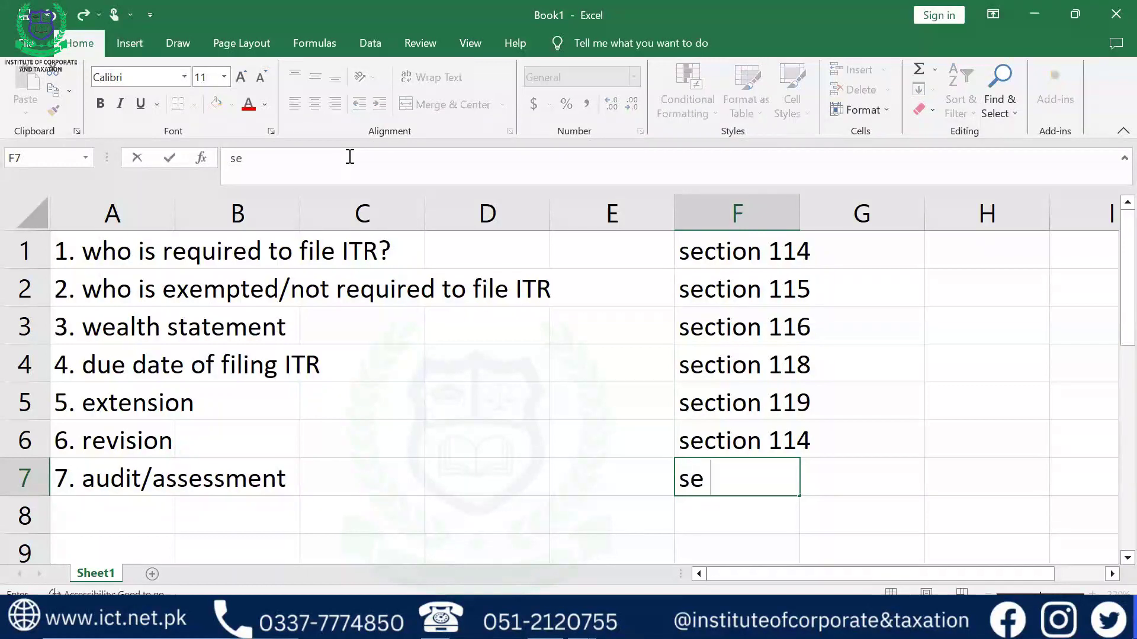
key("BackSpace")
key("BackSpace")
key("BackSpace")
type("ctio")
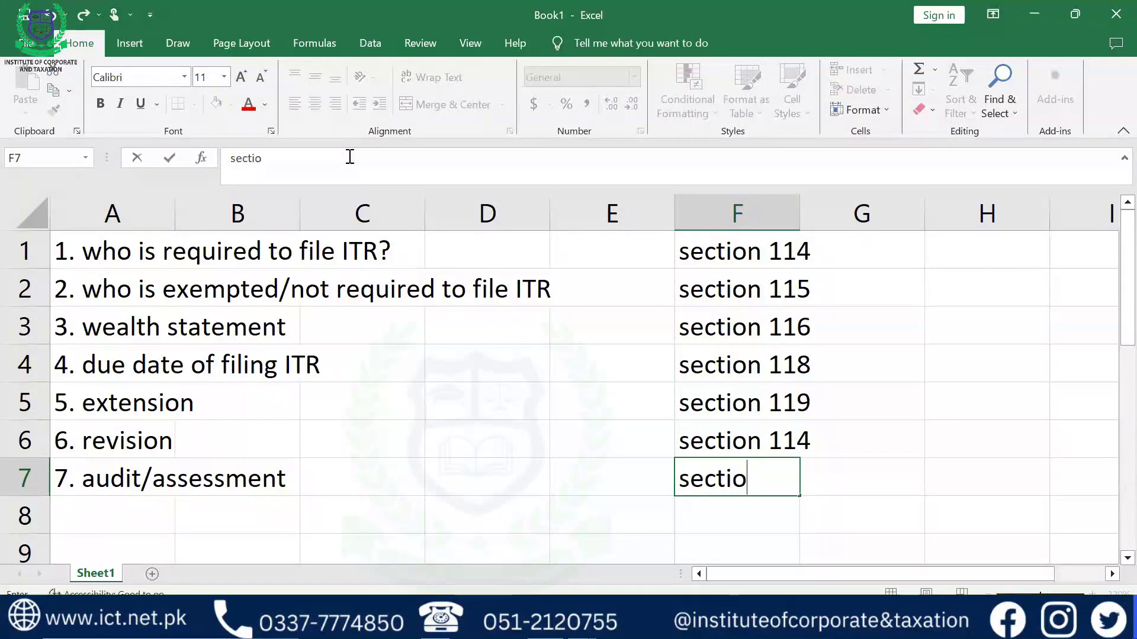
type("n 120")
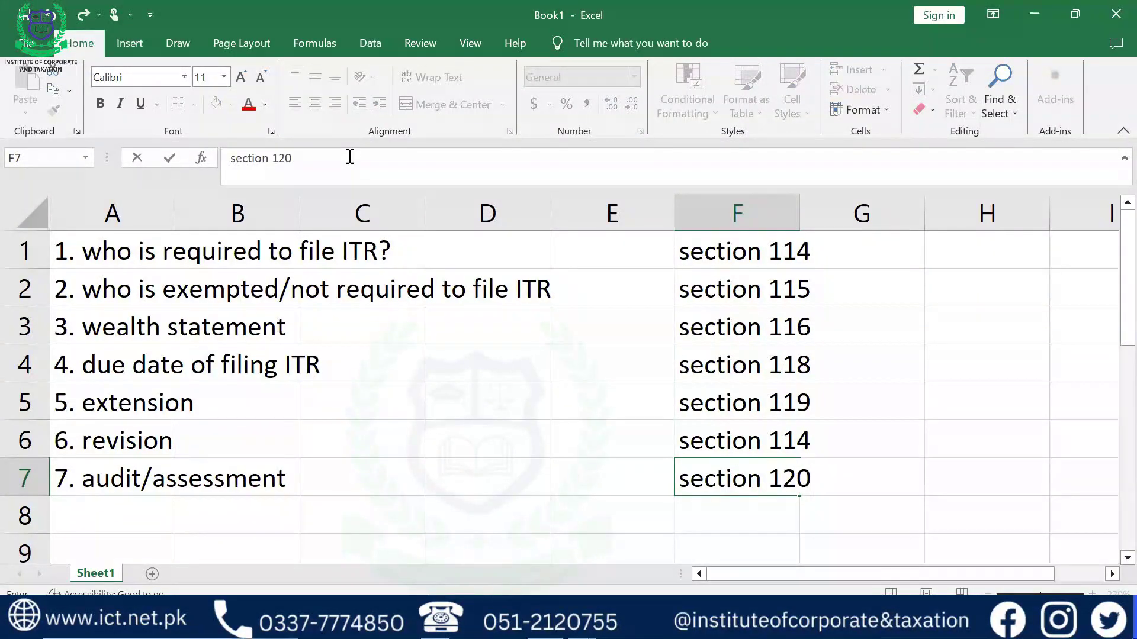
key("Return")
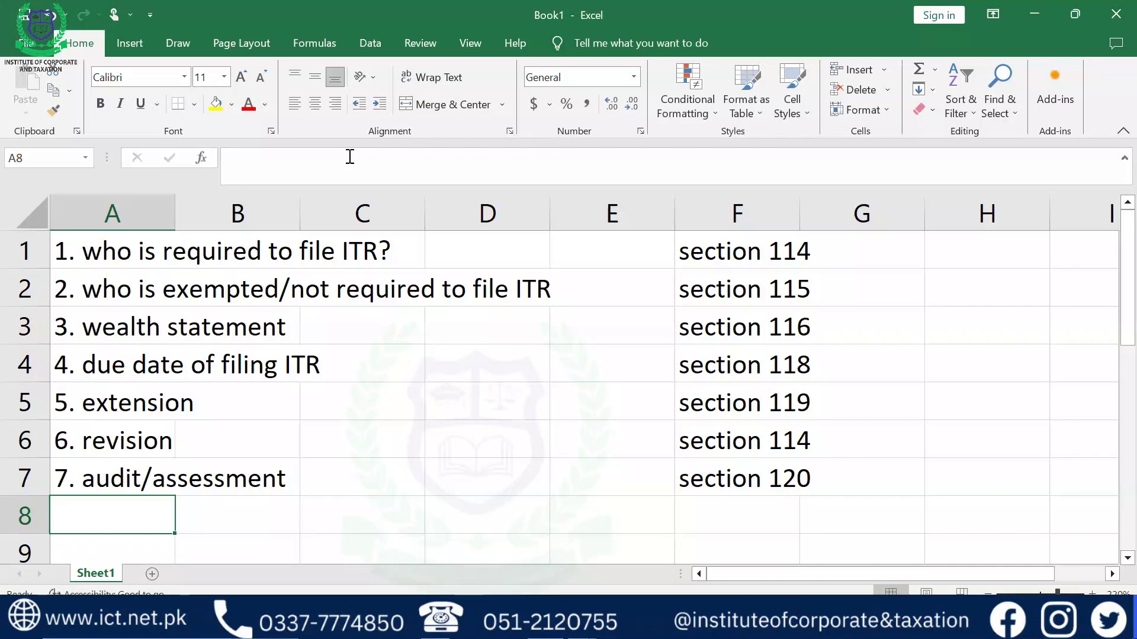
left_click(1114, 13)
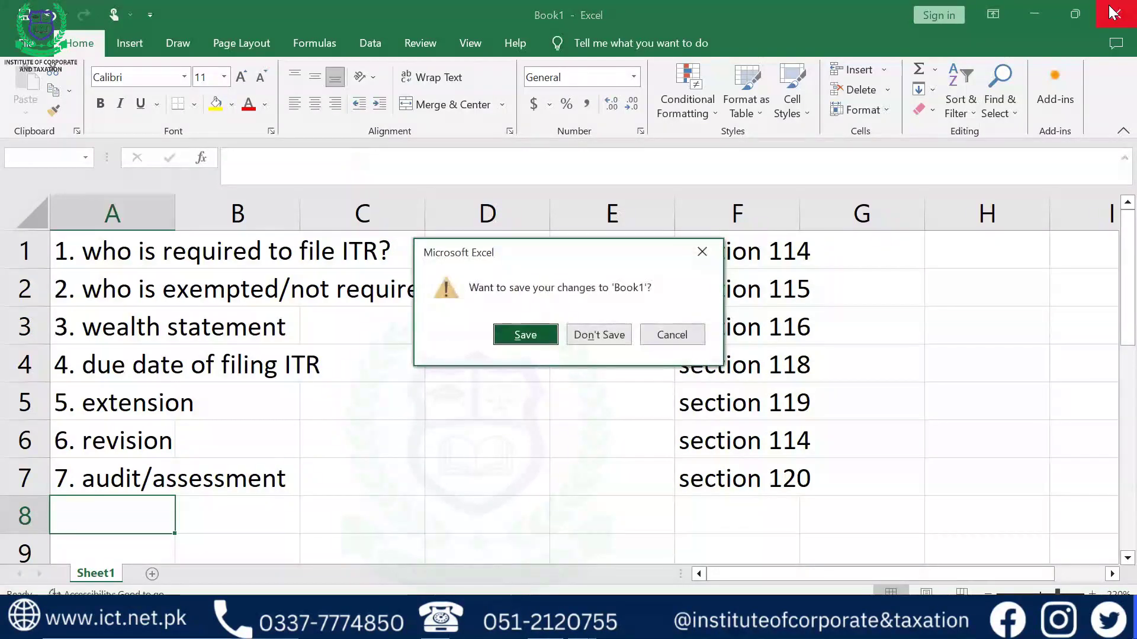
key("Escape")
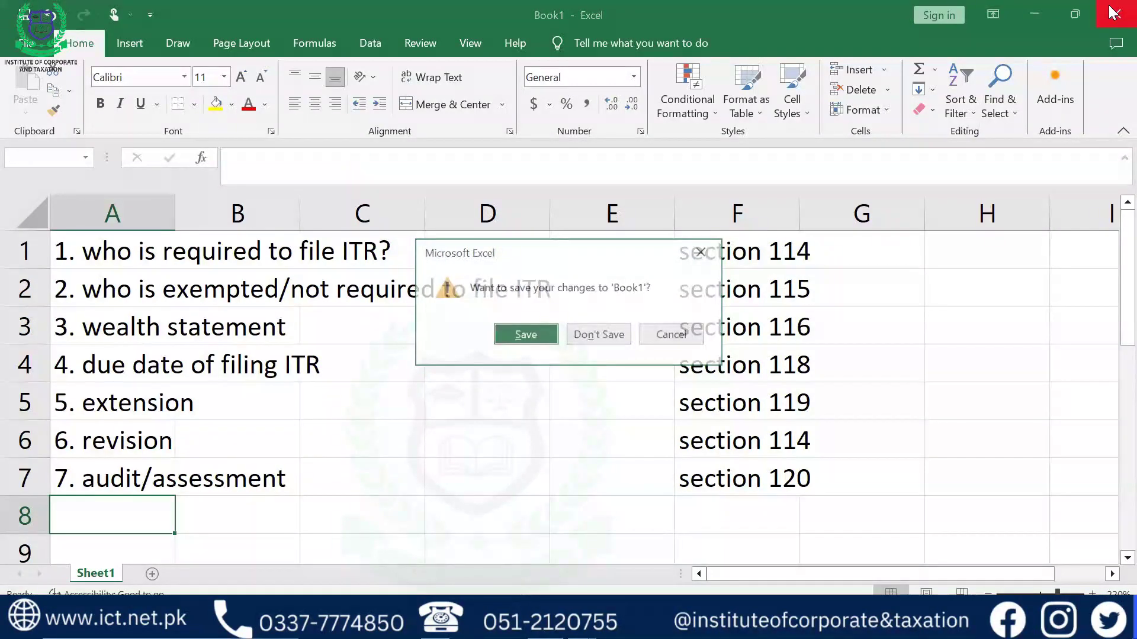
key("Return")
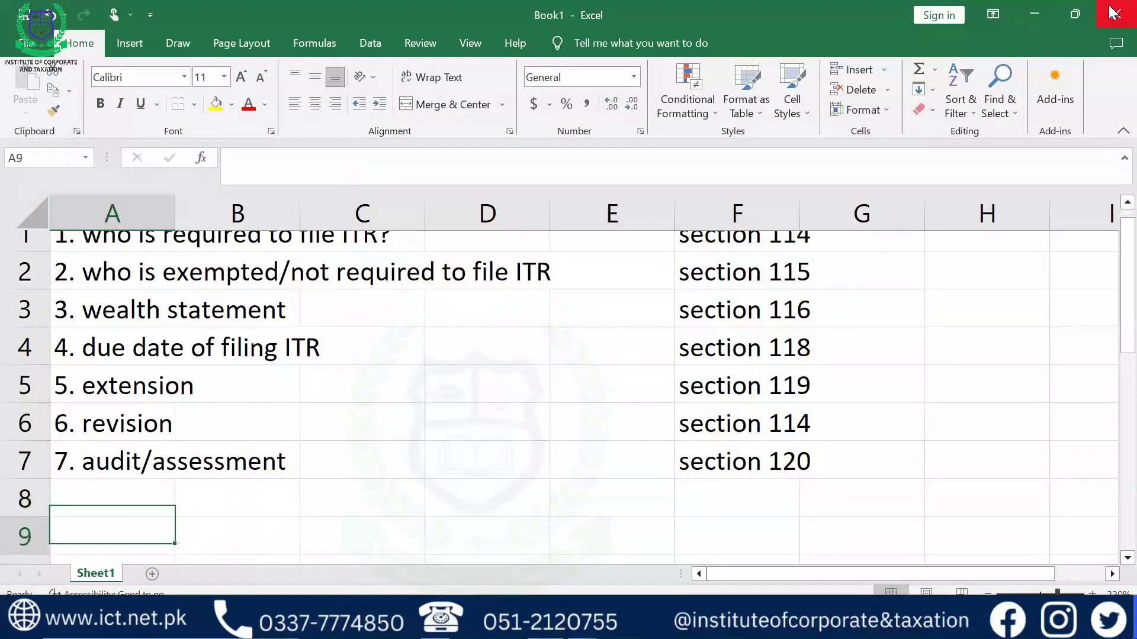
key("Up")
key("Up")
key("Up")
key("Up")
key("Up")
key("Up")
key("Up")
key("Up")
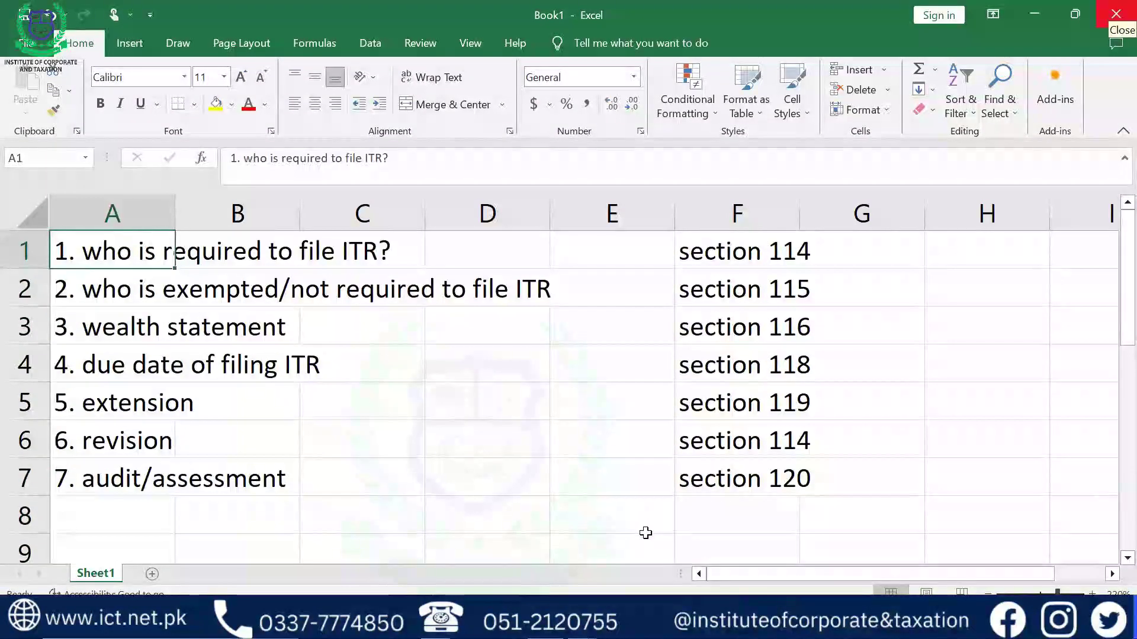
key("Right")
key("Right")
key("Right")
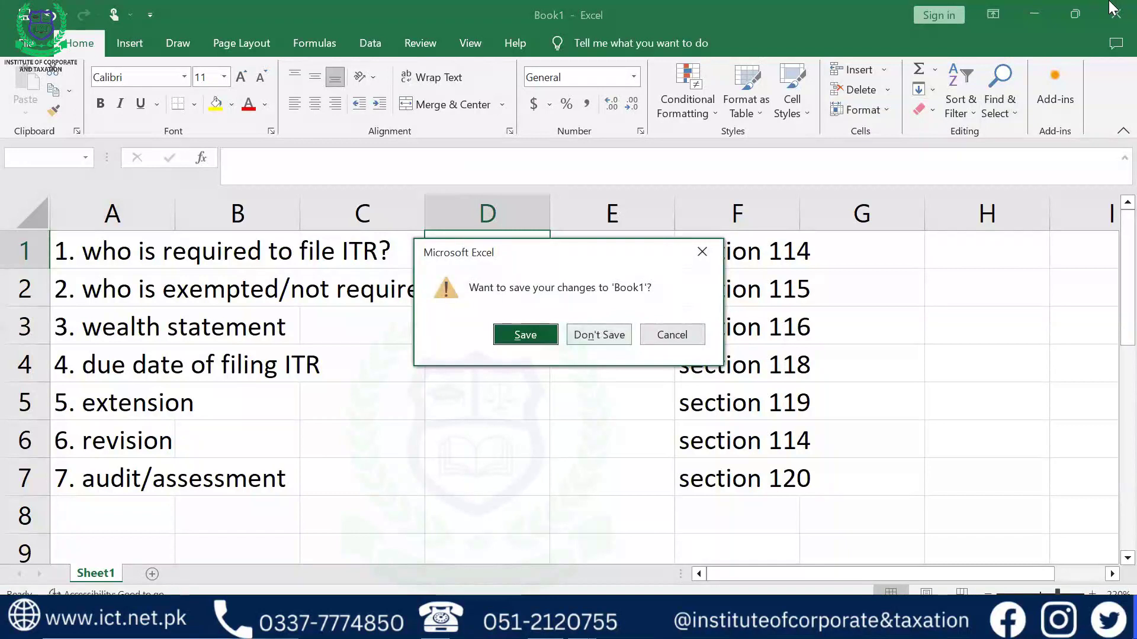
- Close Book1 without saving its changes
left_click(648, 332)
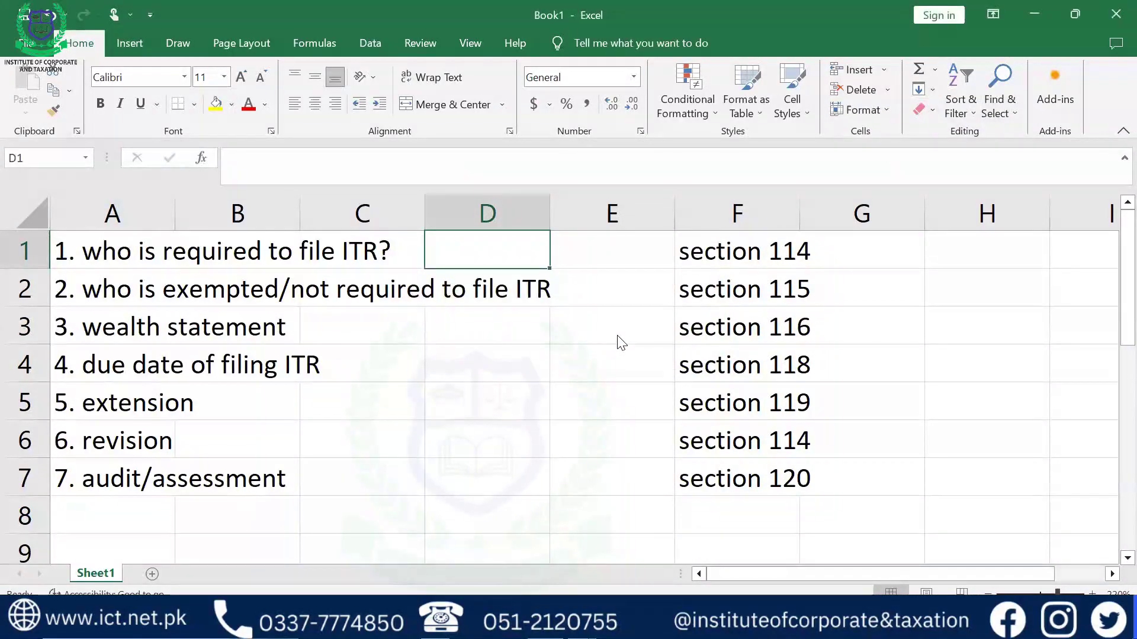
key("alt+F4")
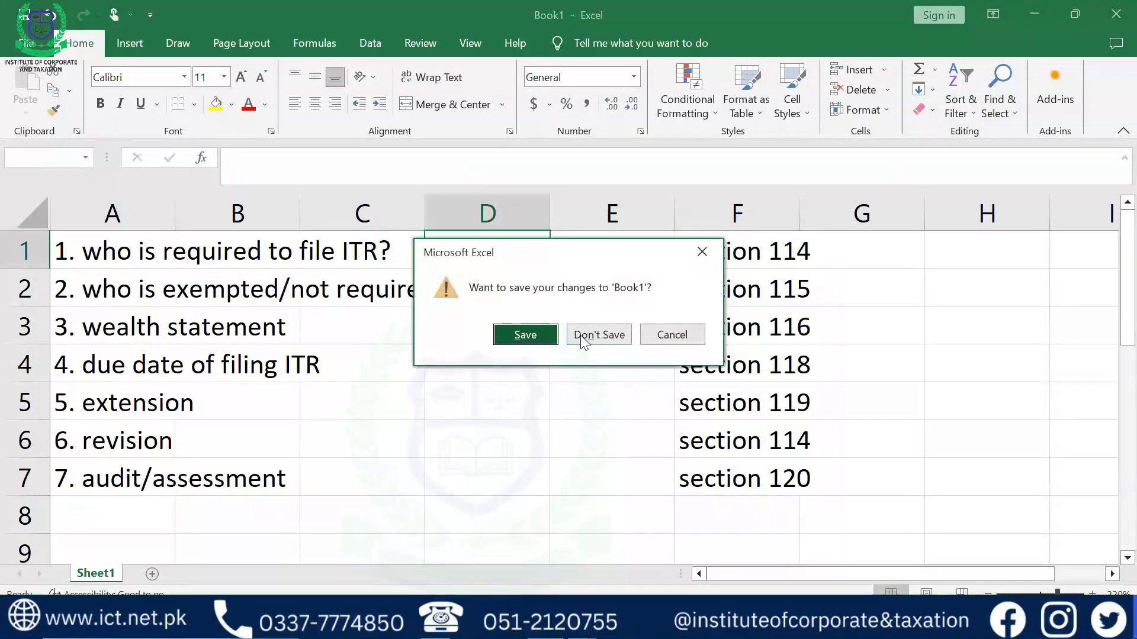
key("Tab")
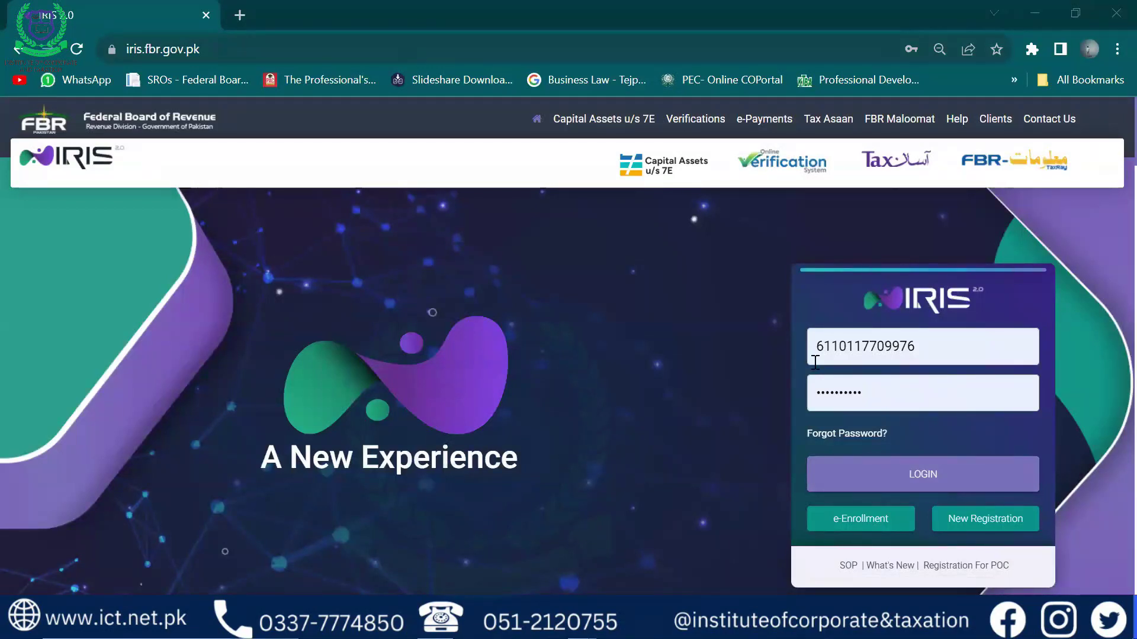
- Switch to the FBR IRIS portal in the browser and log in with the prefilled credentials
left_click(912, 475)
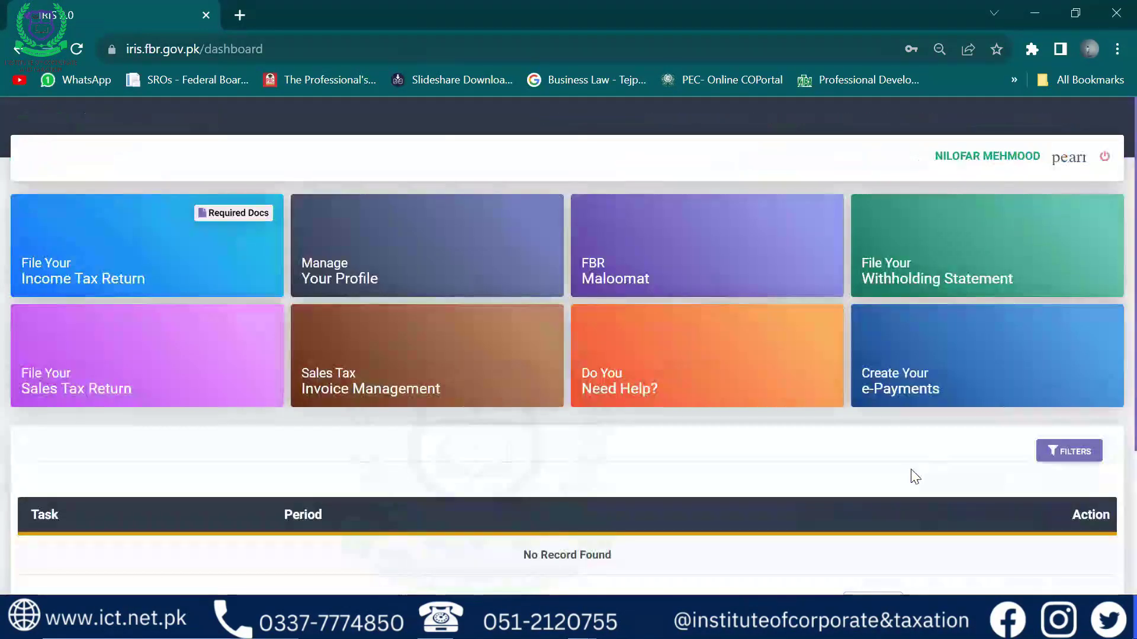
mouse_move(1005, 248)
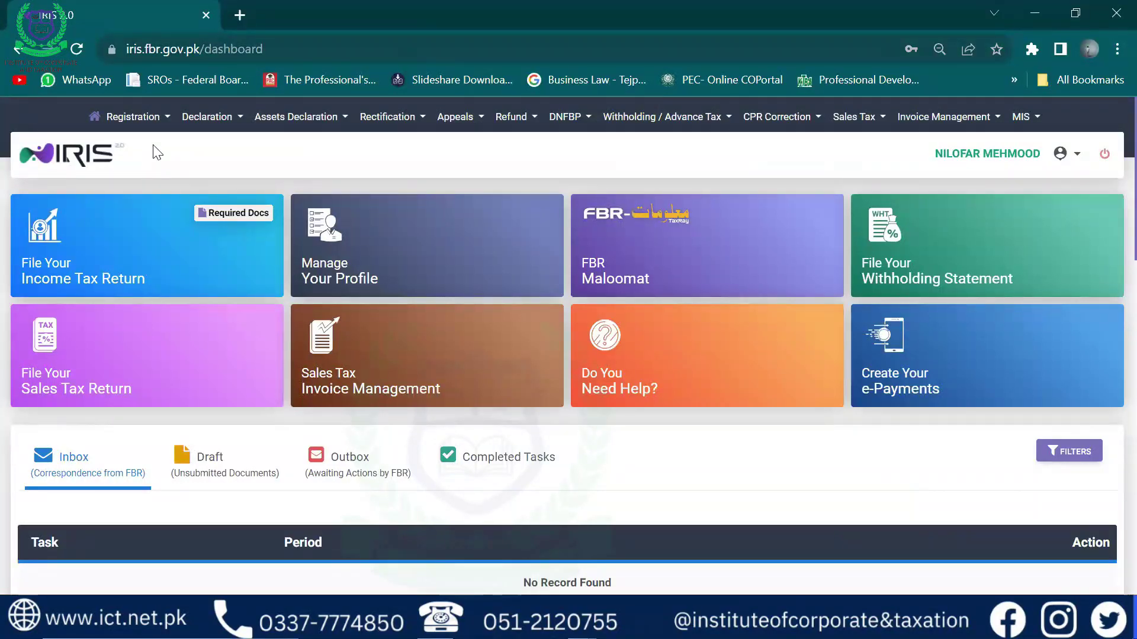
- Examine the Declaration forms offered for original returns, revised returns, extension applications and revision applications
left_click(207, 117)
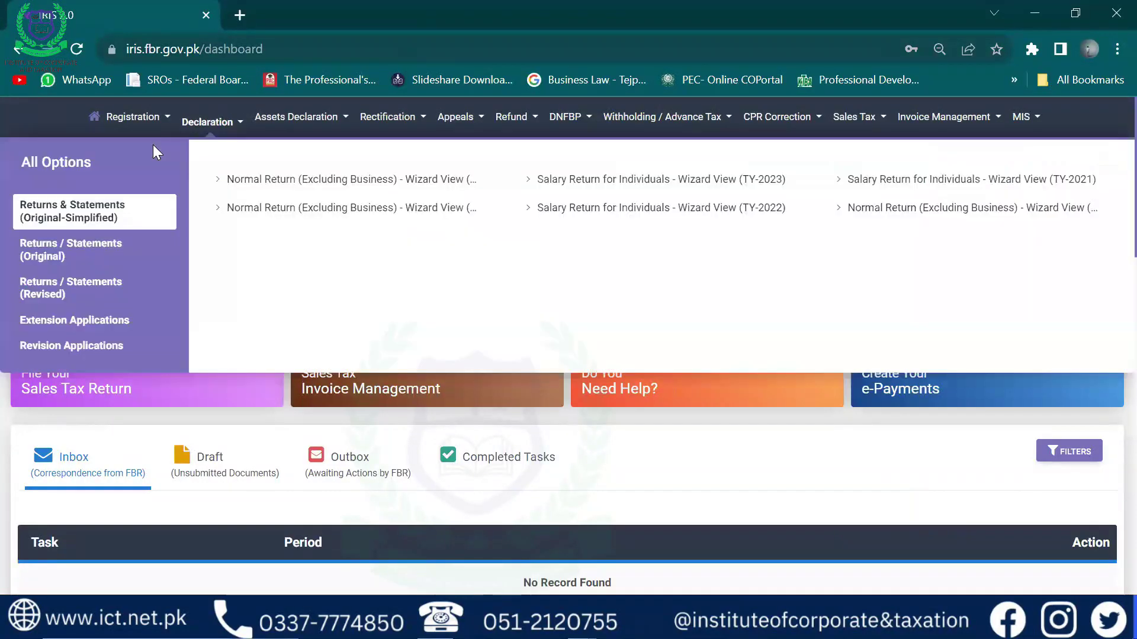
left_click(83, 256)
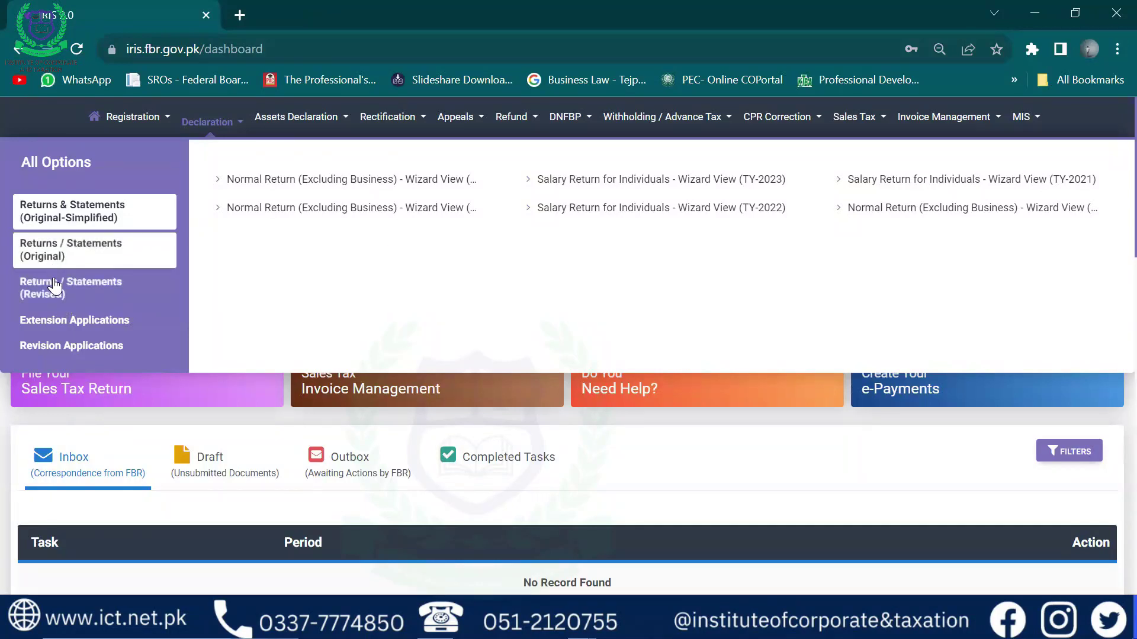
left_click(88, 355)
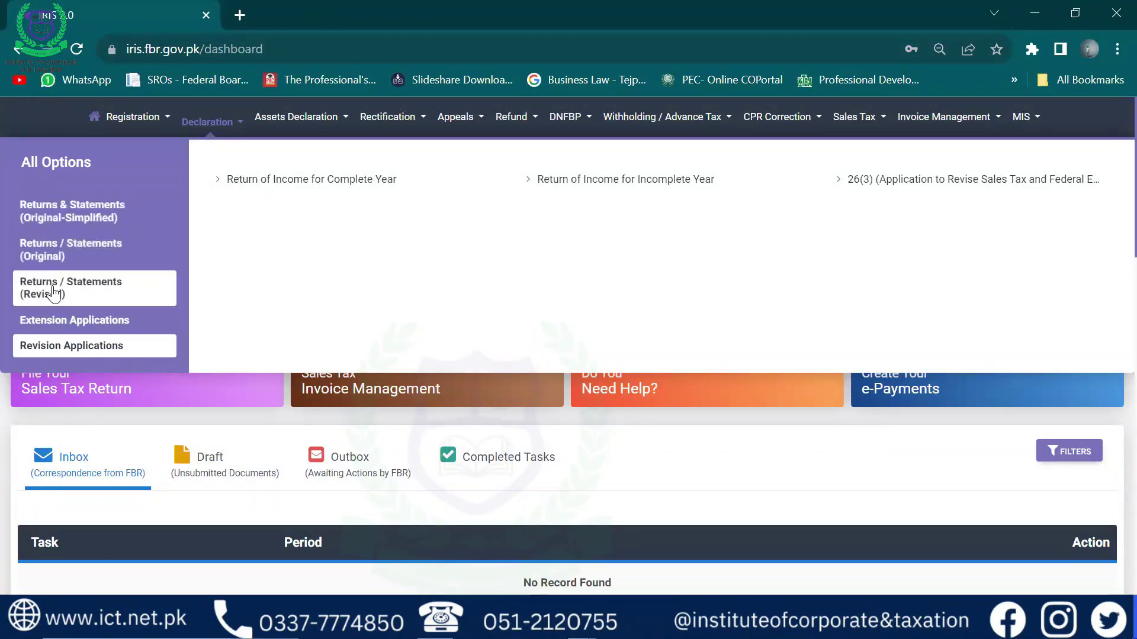
left_click(58, 328)
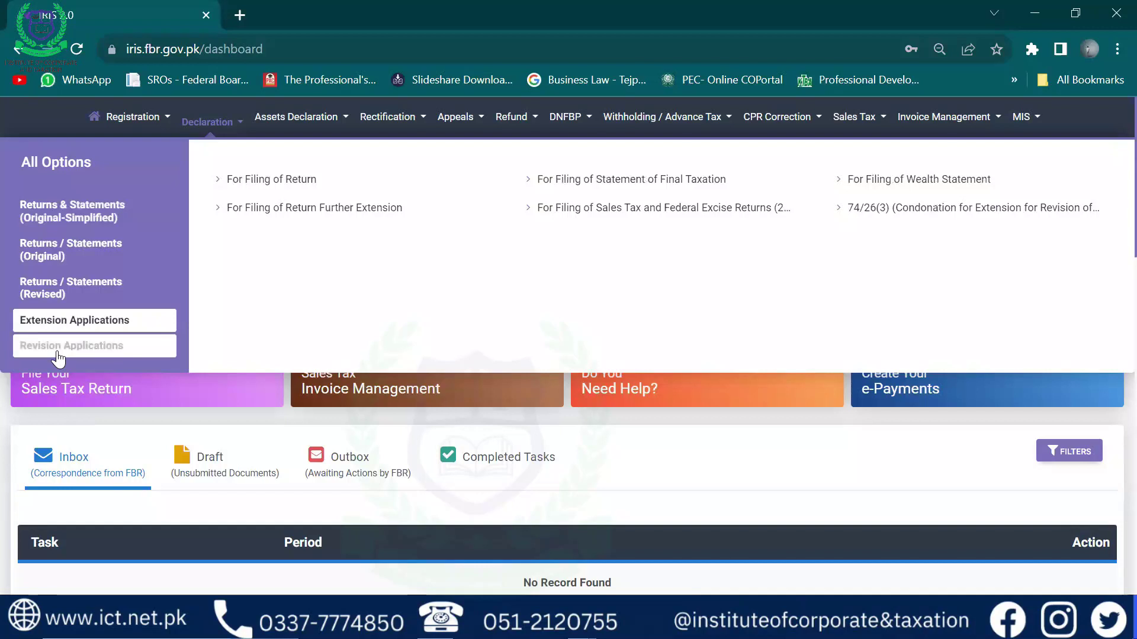
left_click(58, 354)
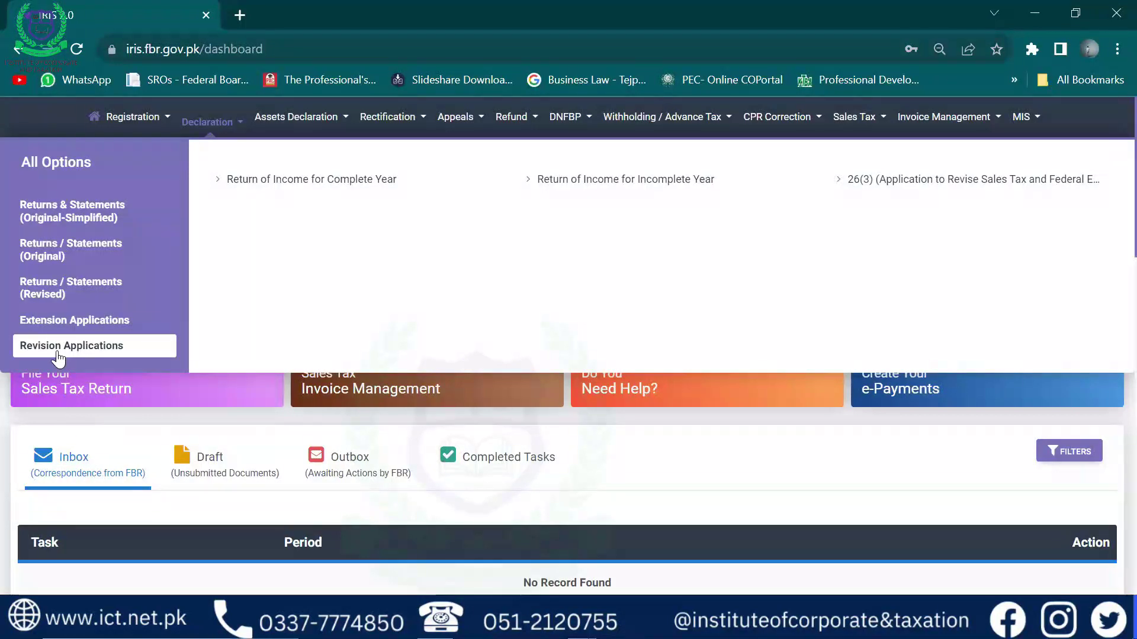
left_click(52, 298)
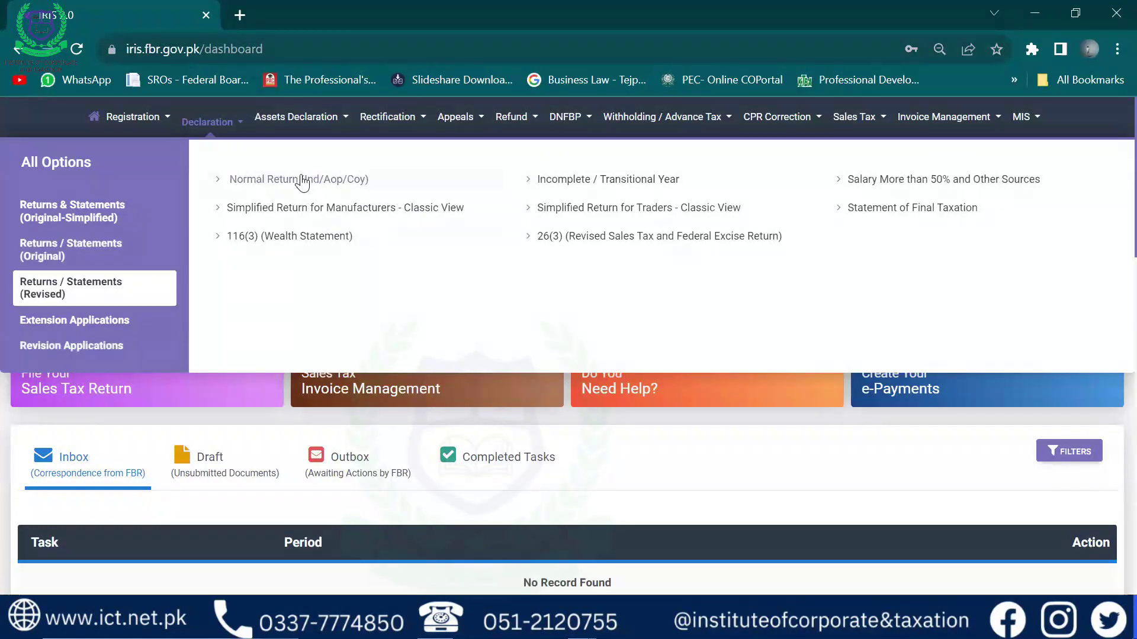
left_click(813, 463)
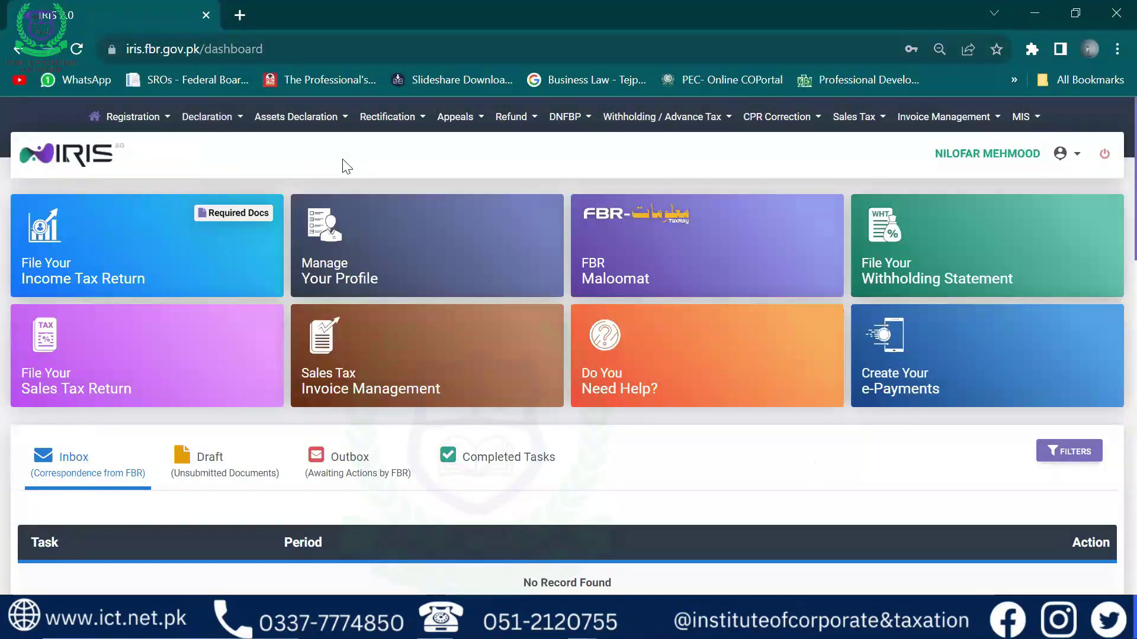
- Request the original Salary Return for Individuals - Classic View for 01-JUL-2021 - 30-JUN-2022 and open its existing draft
left_click(207, 117)
left_click(104, 250)
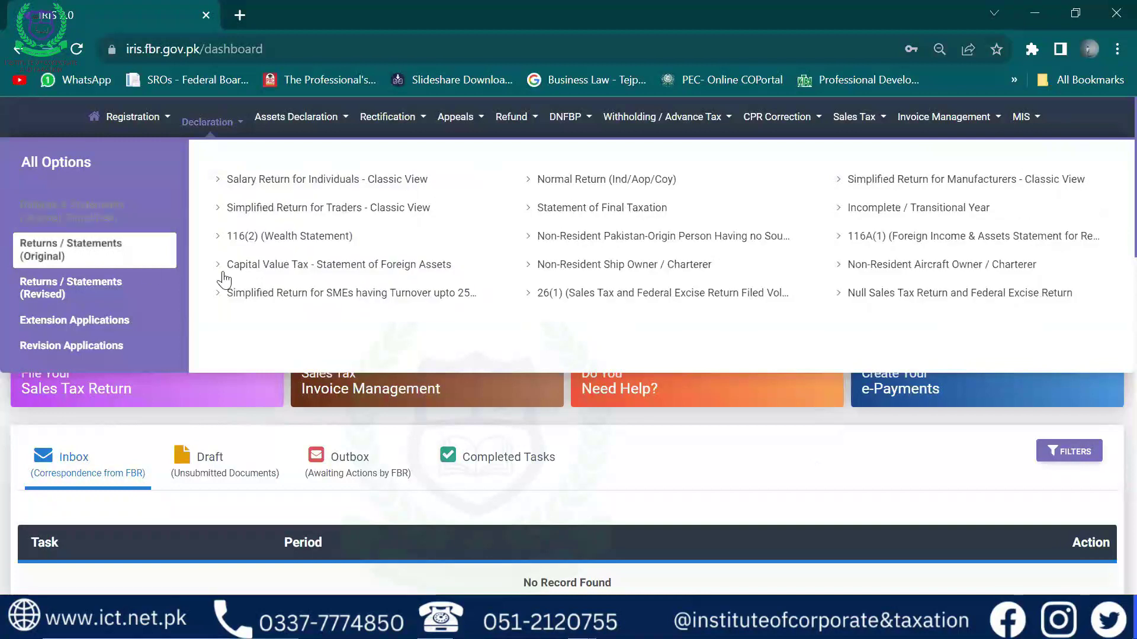
left_click(359, 187)
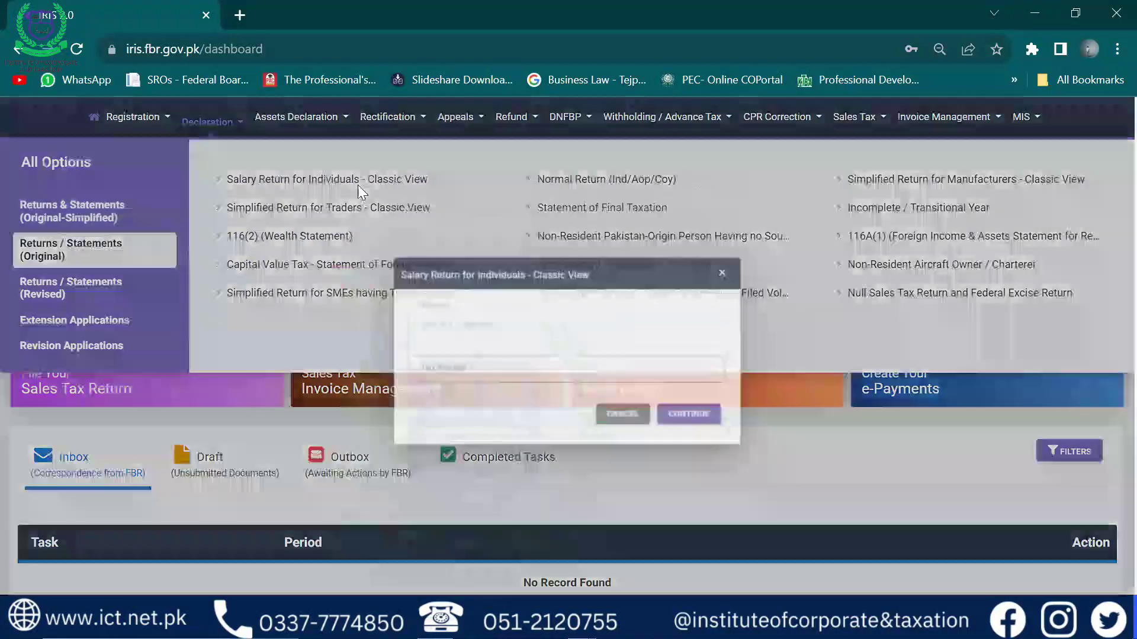
type("2022")
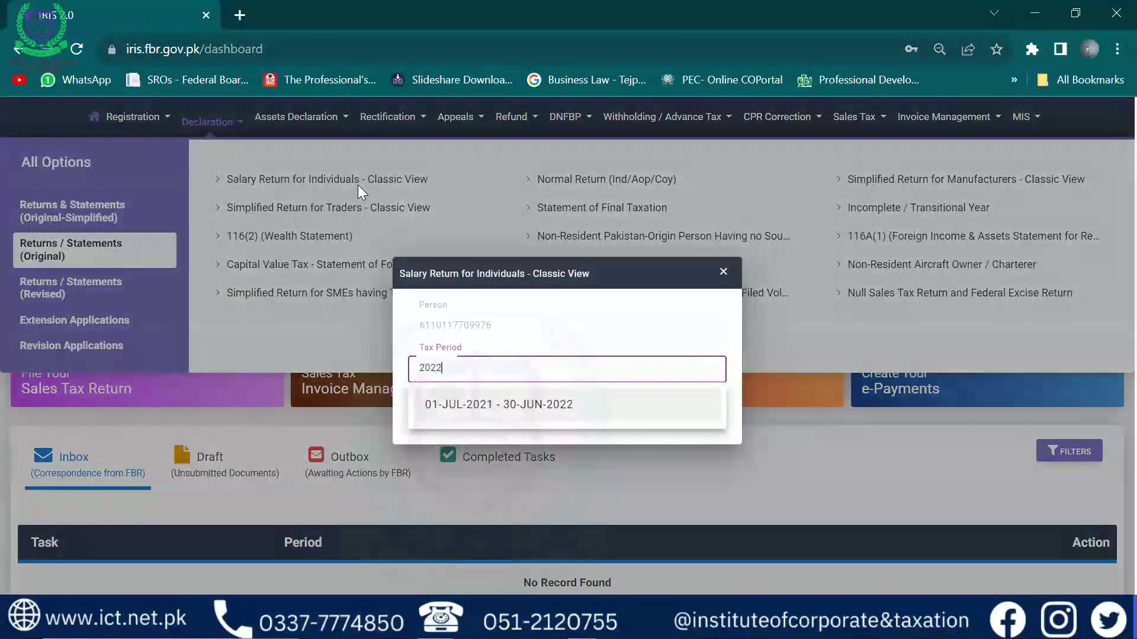
left_click(586, 409)
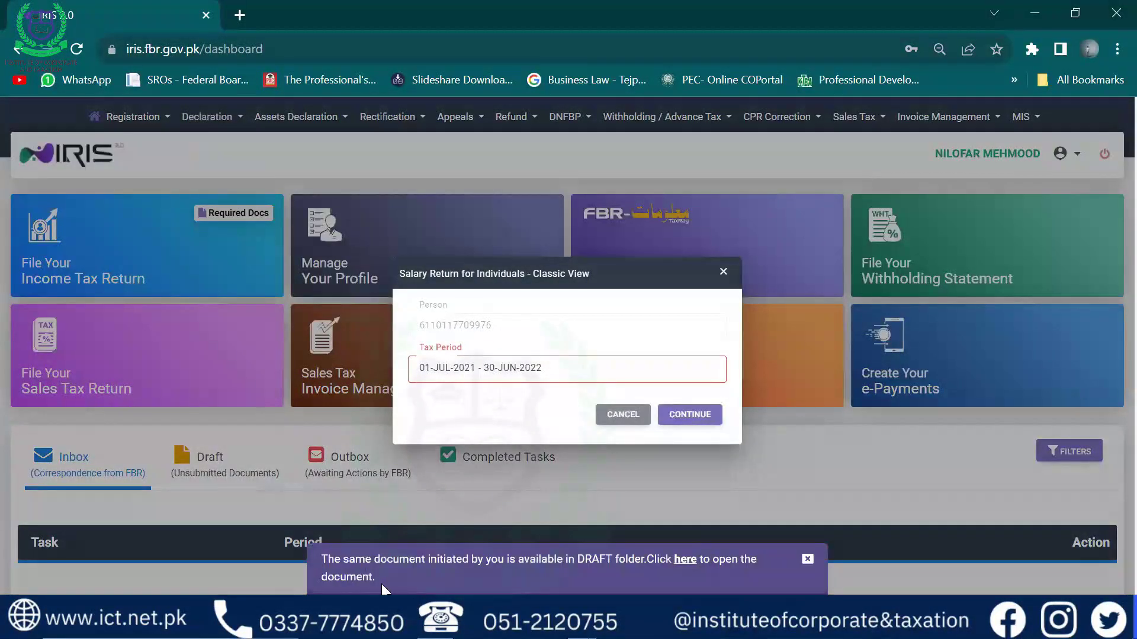
left_click_drag(380, 582, 306, 551)
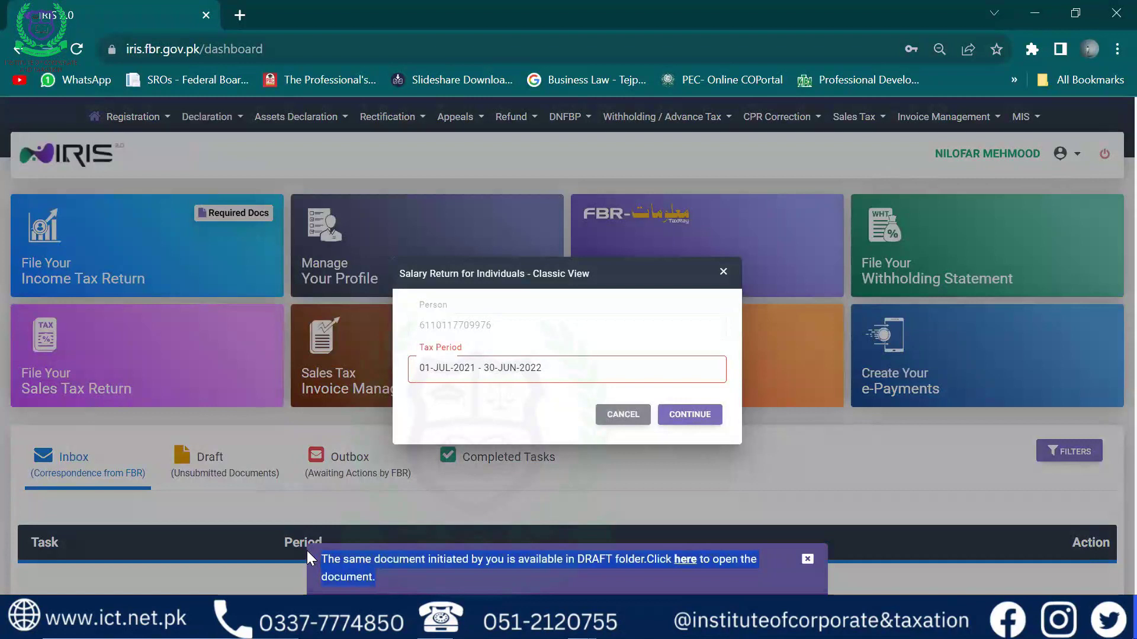
left_click(687, 560)
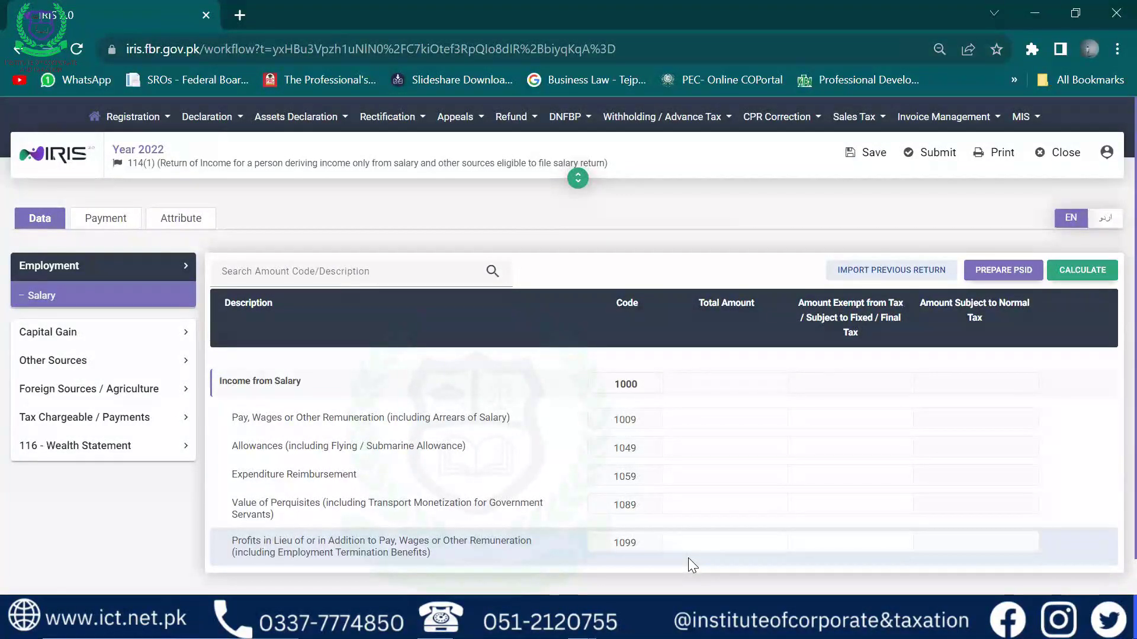
- Read the 114(1) title of the 2022 salary return
left_click(736, 419)
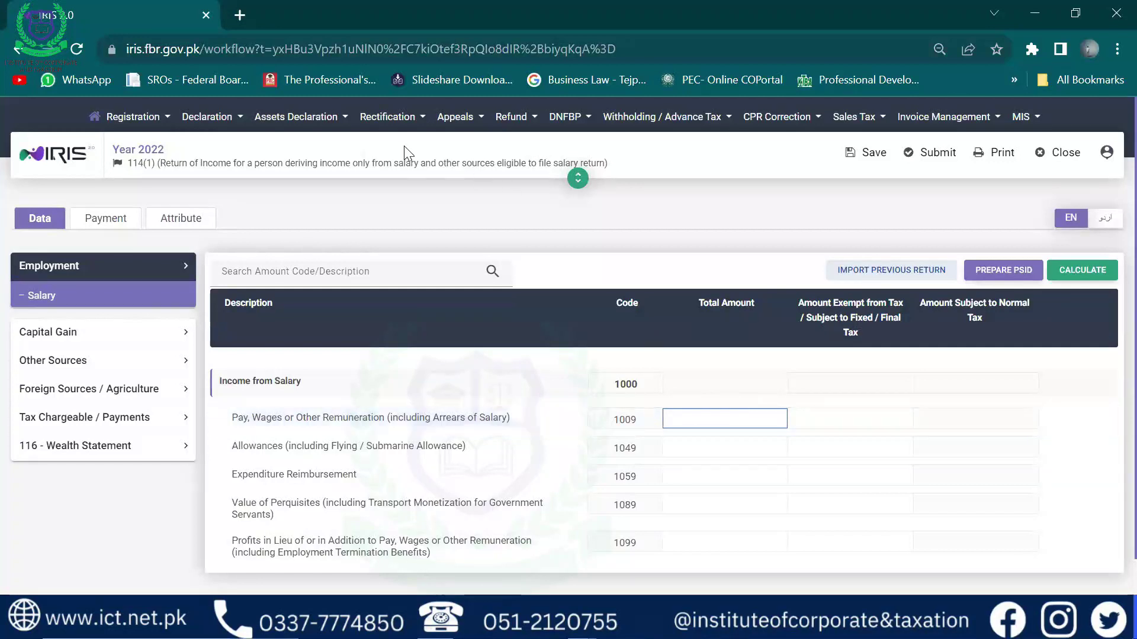
left_click_drag(400, 167, 132, 166)
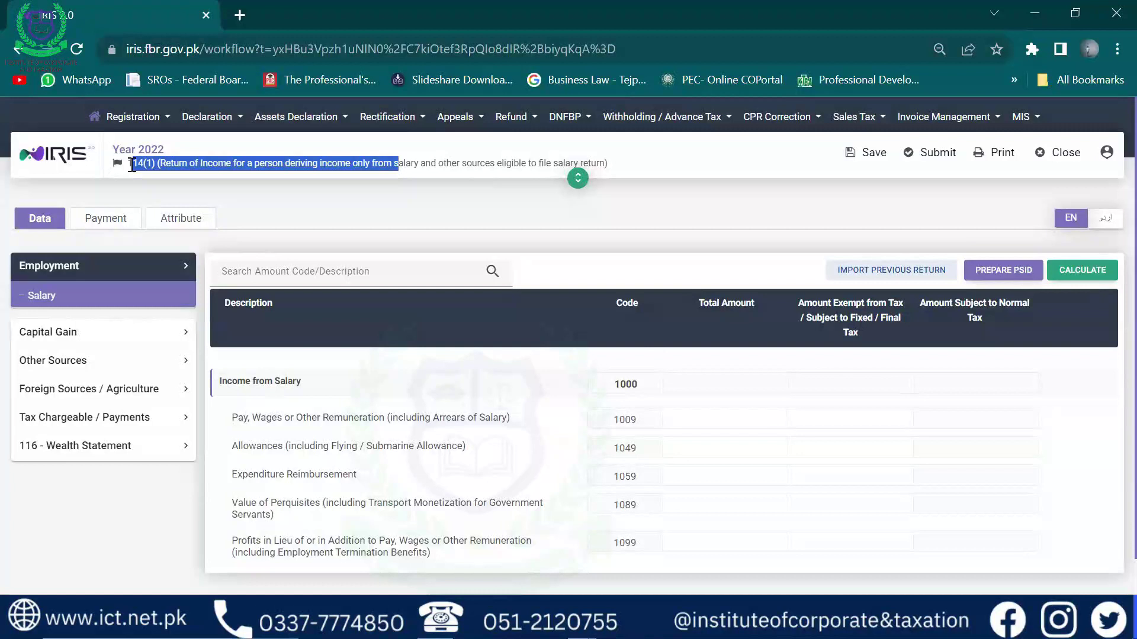
left_click(132, 166)
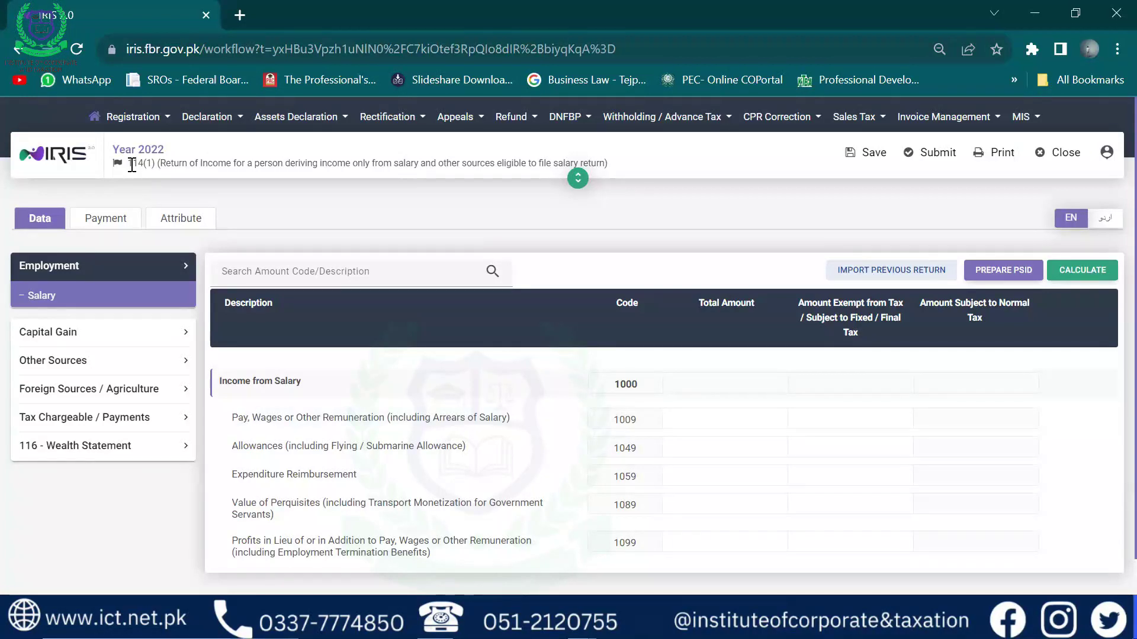
- Set the total amount of Pay, Wages or Other Remuneration (code 1009) to 300,000 and calculate the return
left_click(744, 424)
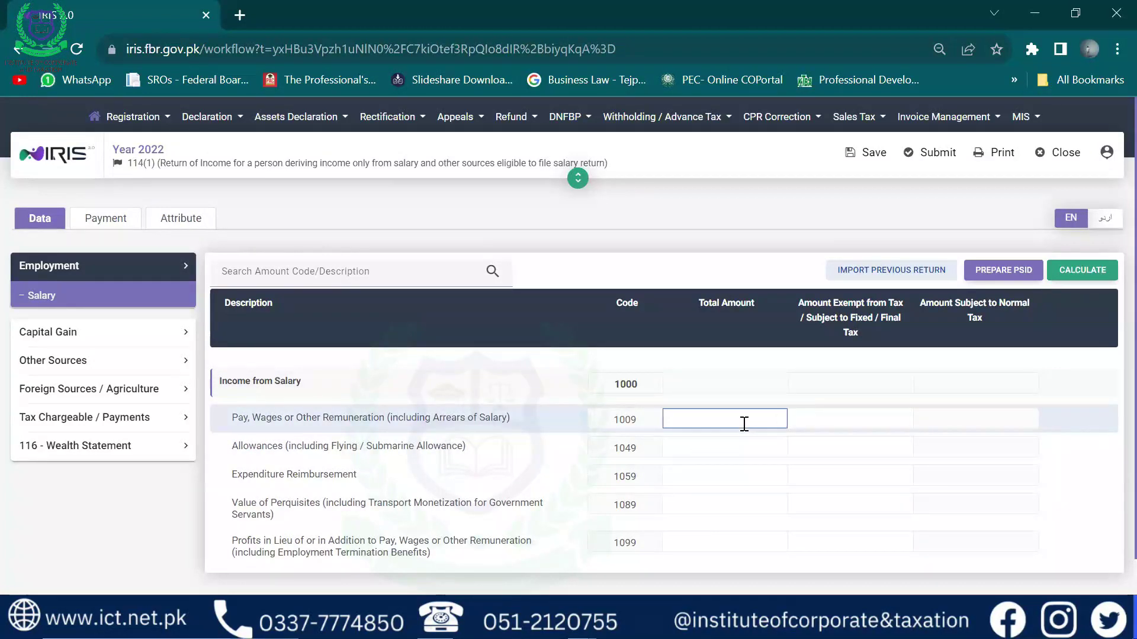
type("300,000")
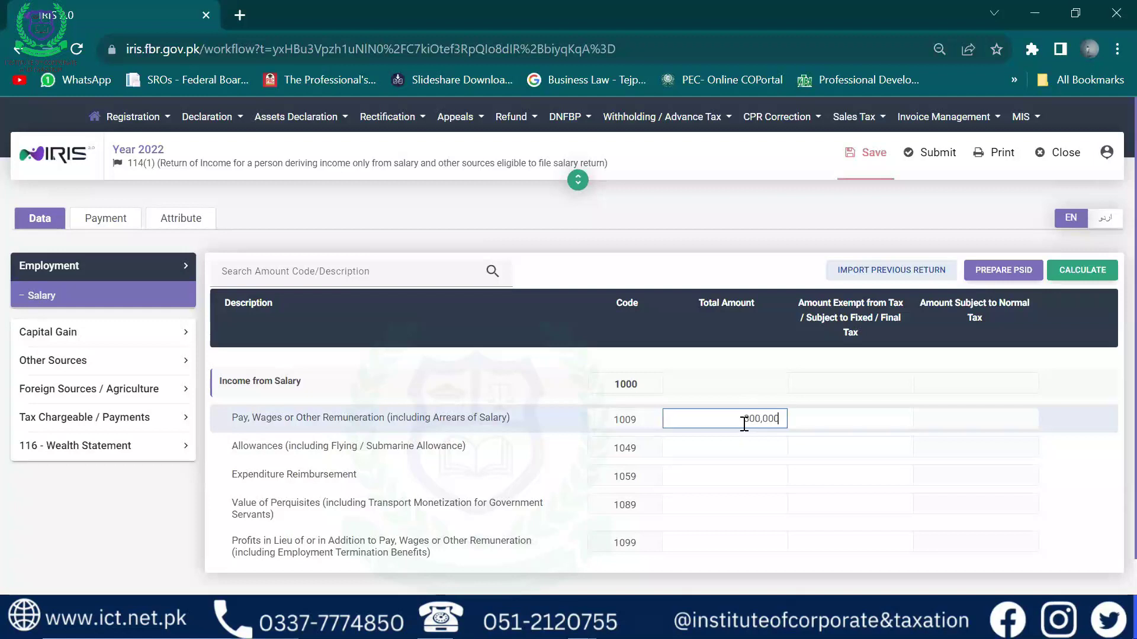
double_click(744, 424)
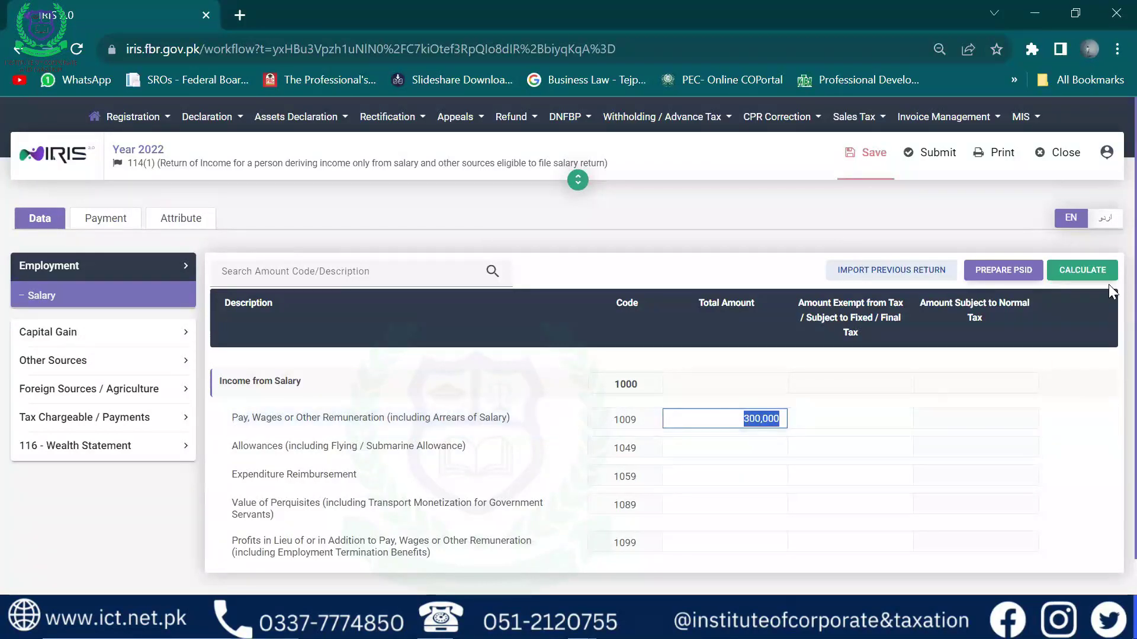
left_click(1084, 272)
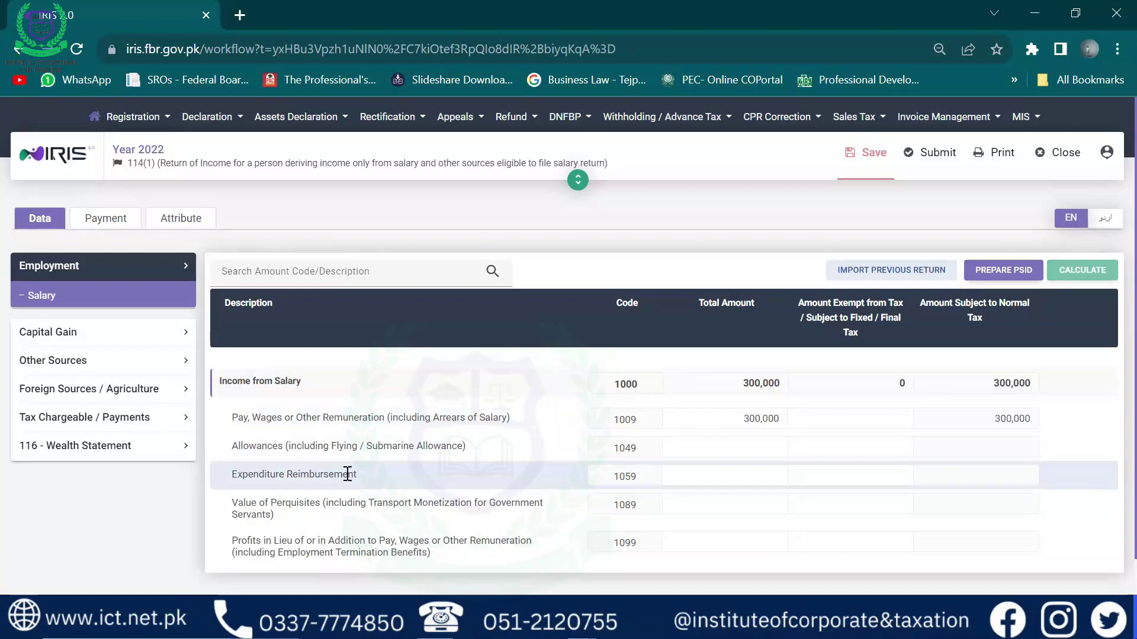
- In the wealth statement's Reconciliation of Net Assets, set income subject to Normal Tax (code 7031) to 300,000 and recalculate
left_click(89, 446)
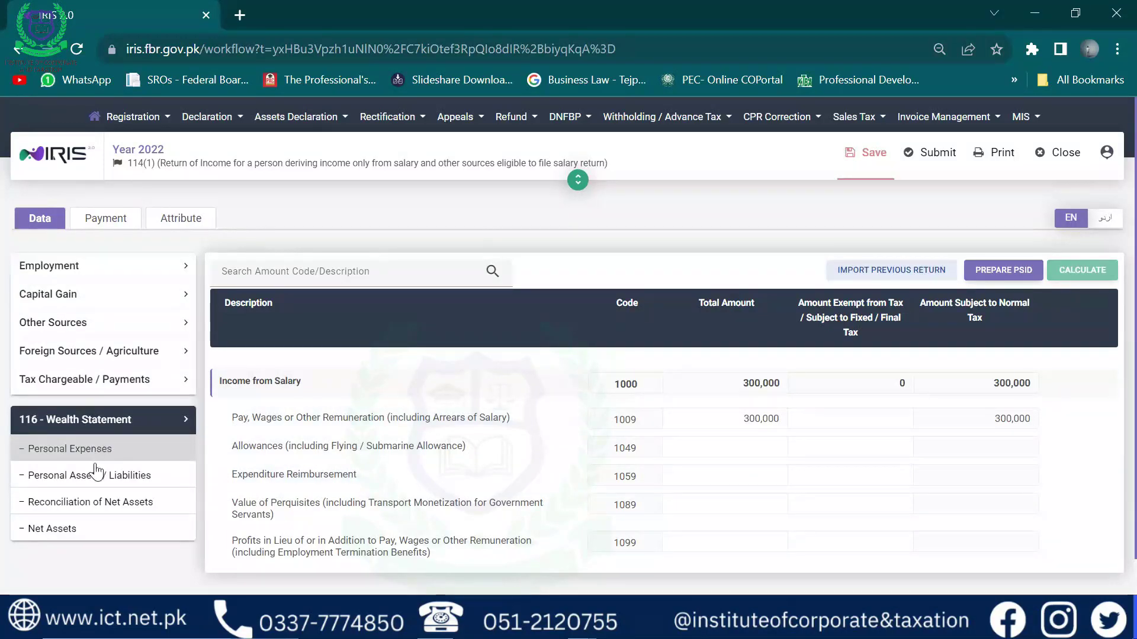
left_click(93, 510)
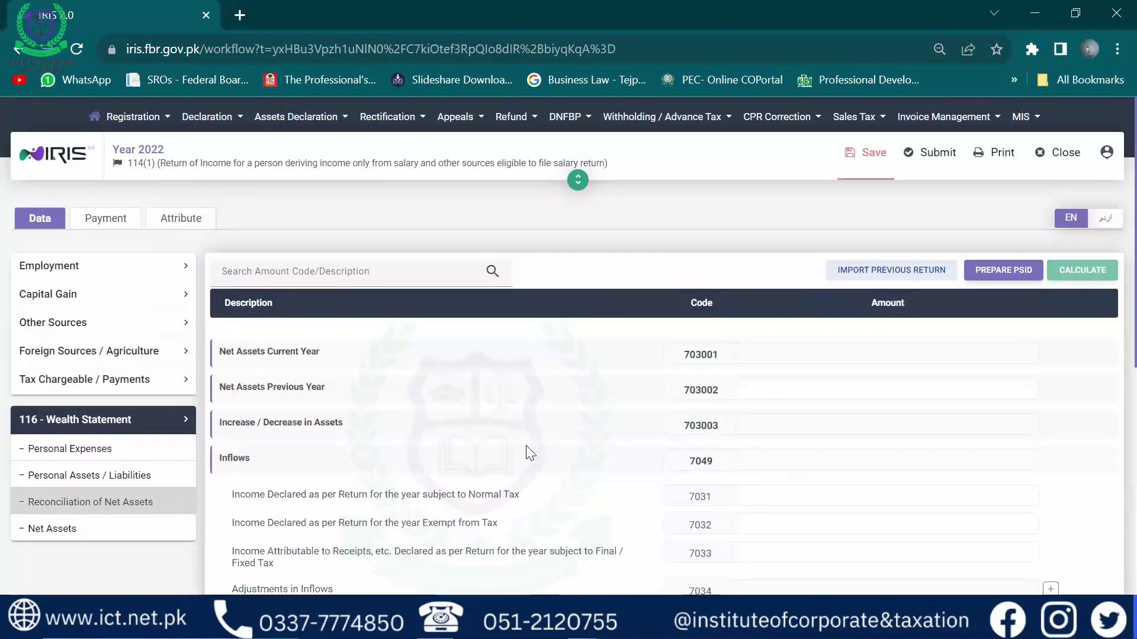
scroll(493, 498, "down", 2)
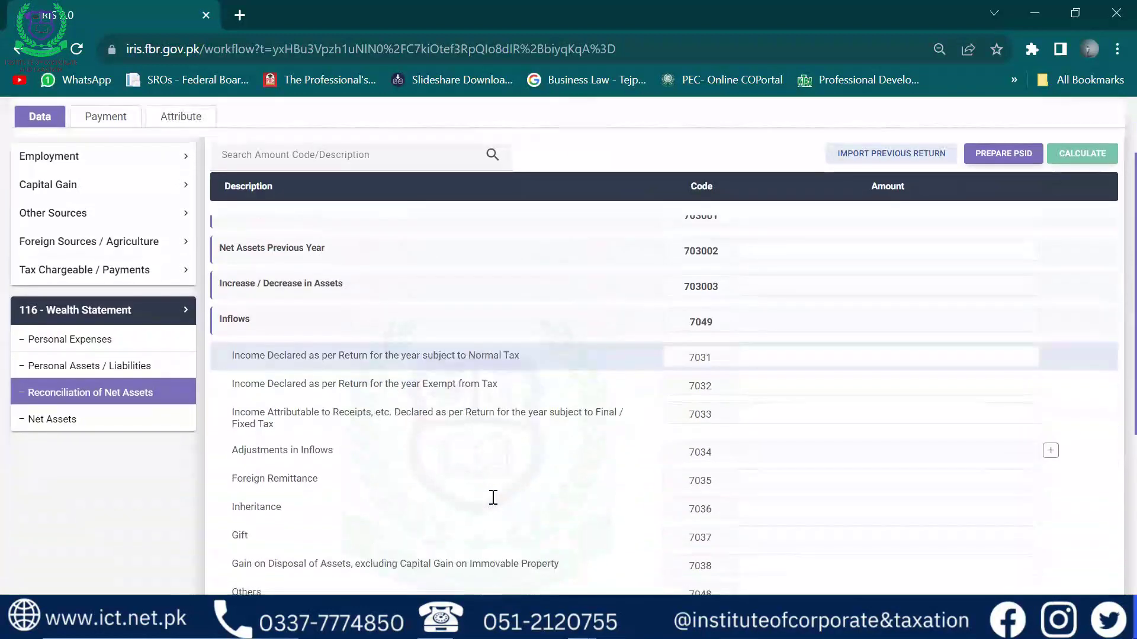
left_click(861, 364)
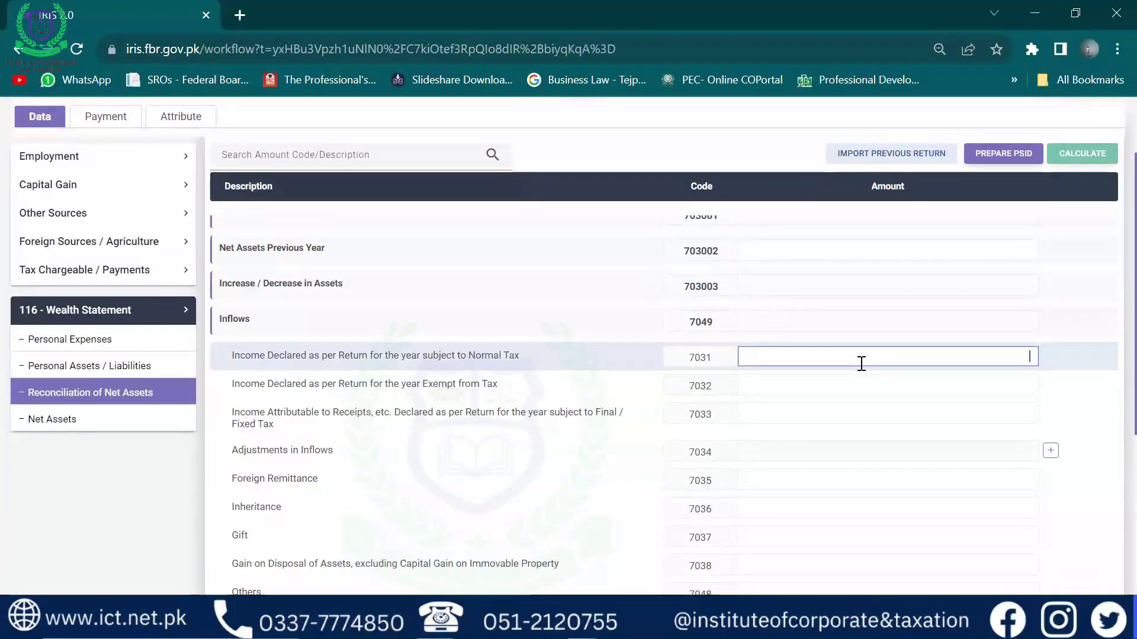
type("3000000")
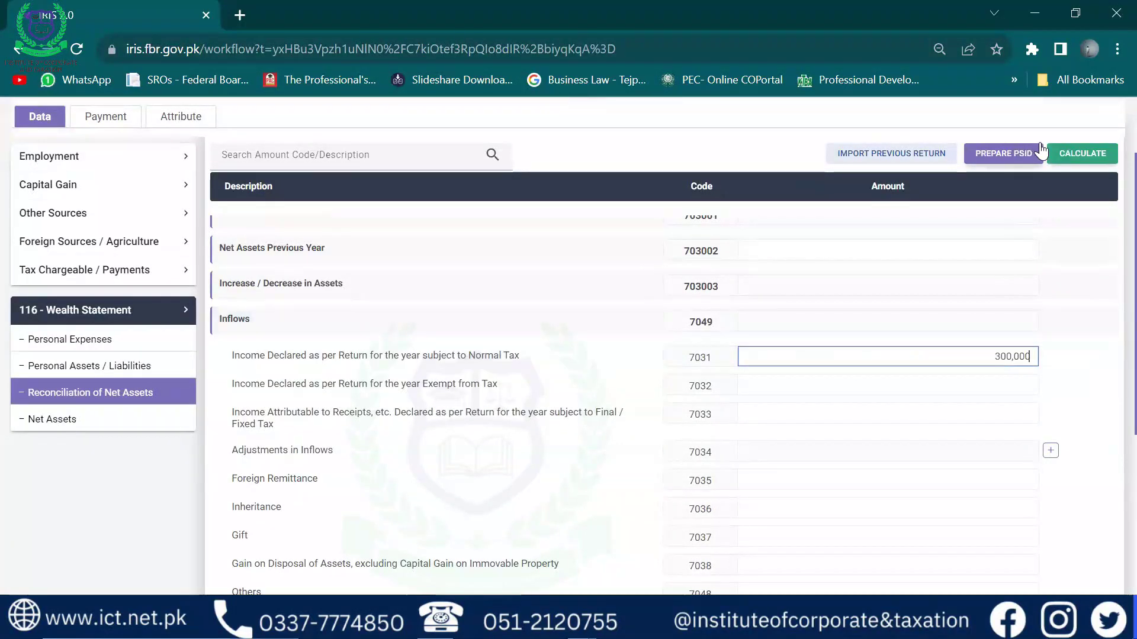
left_click(1075, 156)
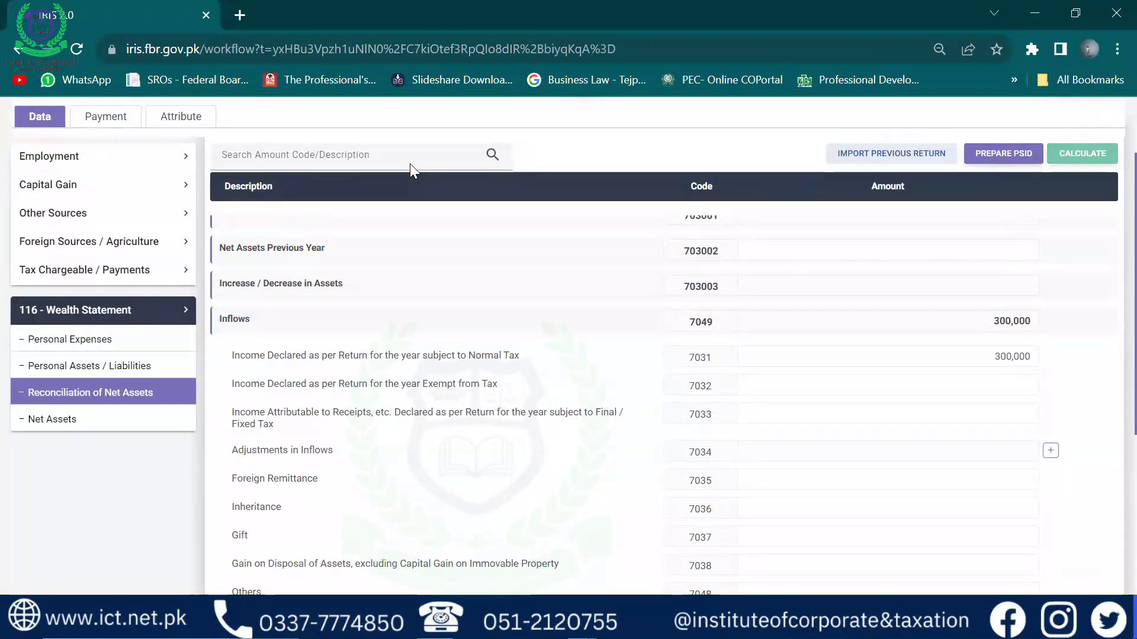
- Review the return's sections, comparing the income sections with 116 - Wealth Statement
left_click(73, 164)
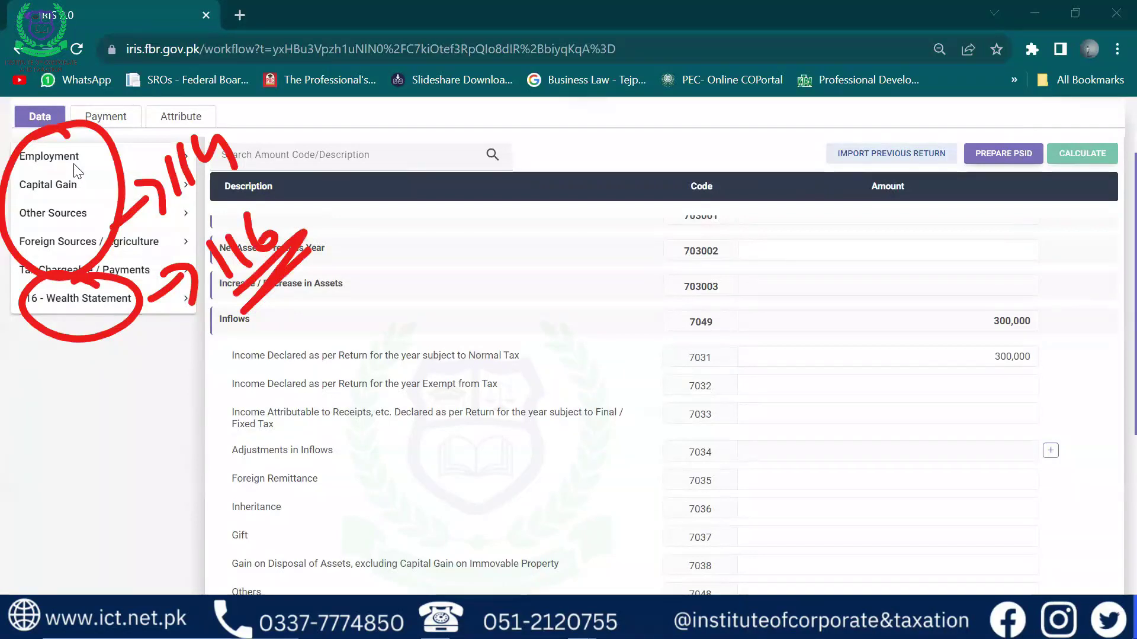
key("Escape")
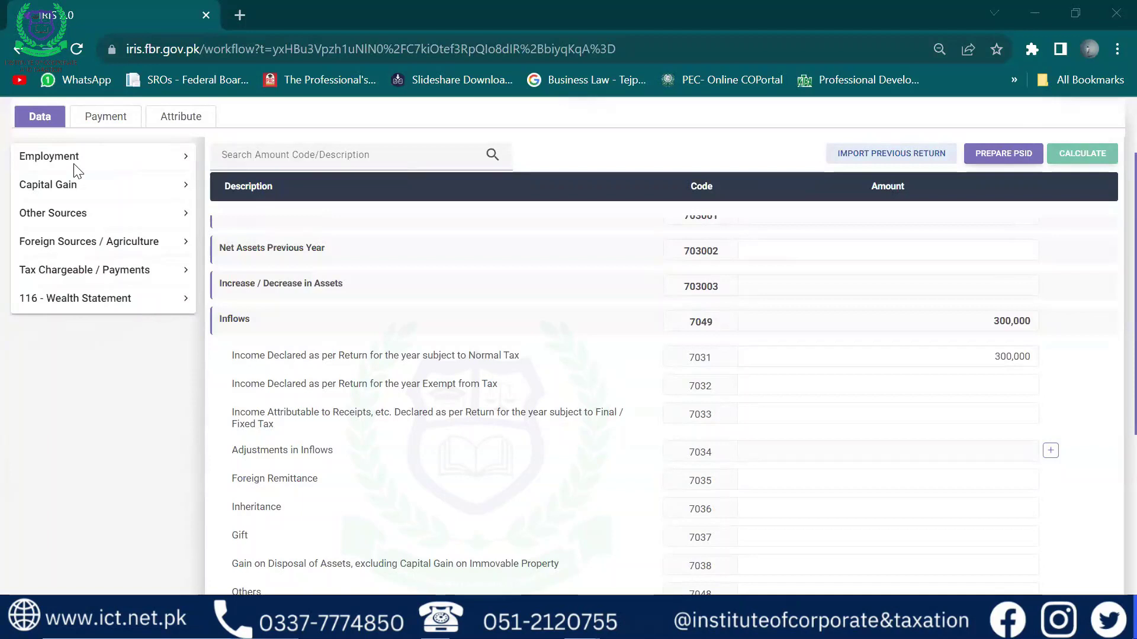
scroll(75, 168, "up", 2)
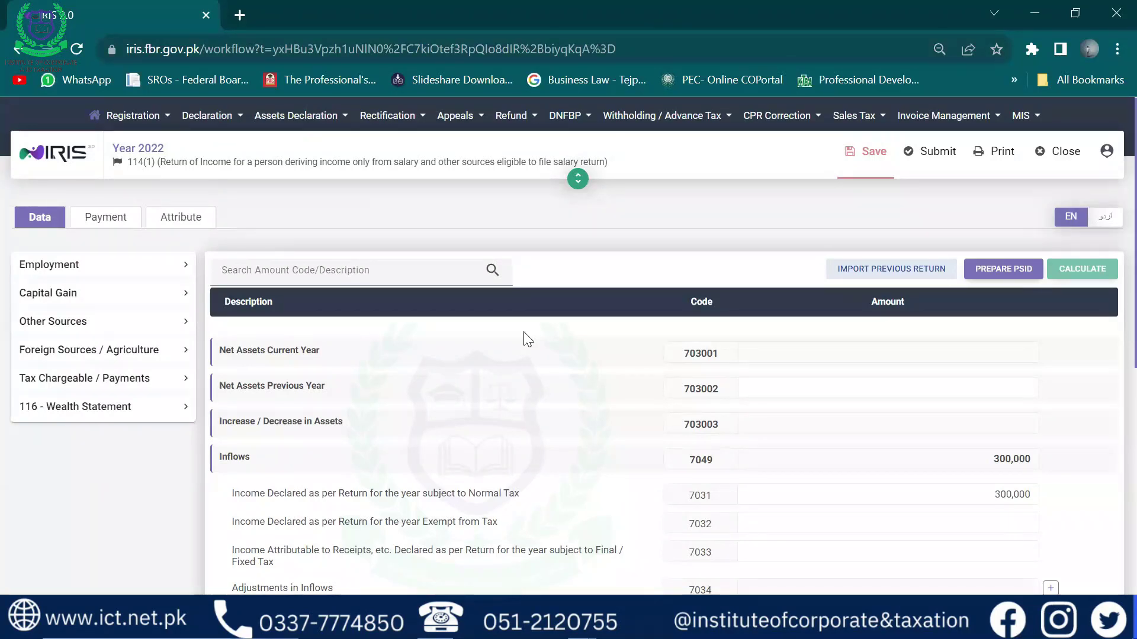
left_click(92, 419)
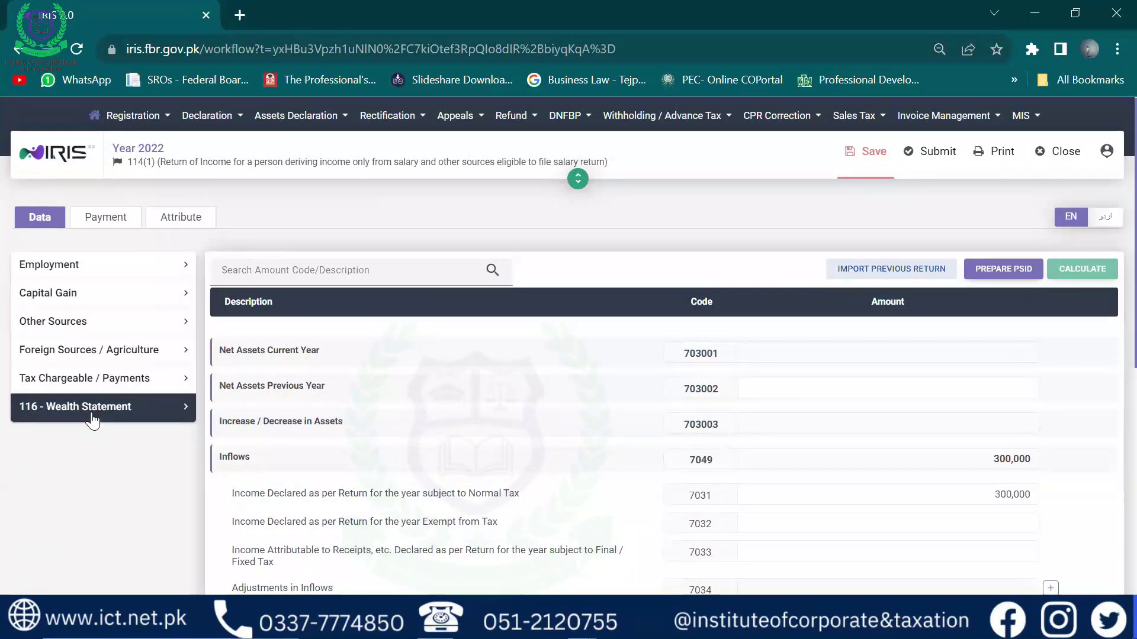
- In the wealth statement's Personal Assets / Liabilities, add an Investment (code 7006) entry named Behbood with contents "Saving Certificates"
left_click(93, 420)
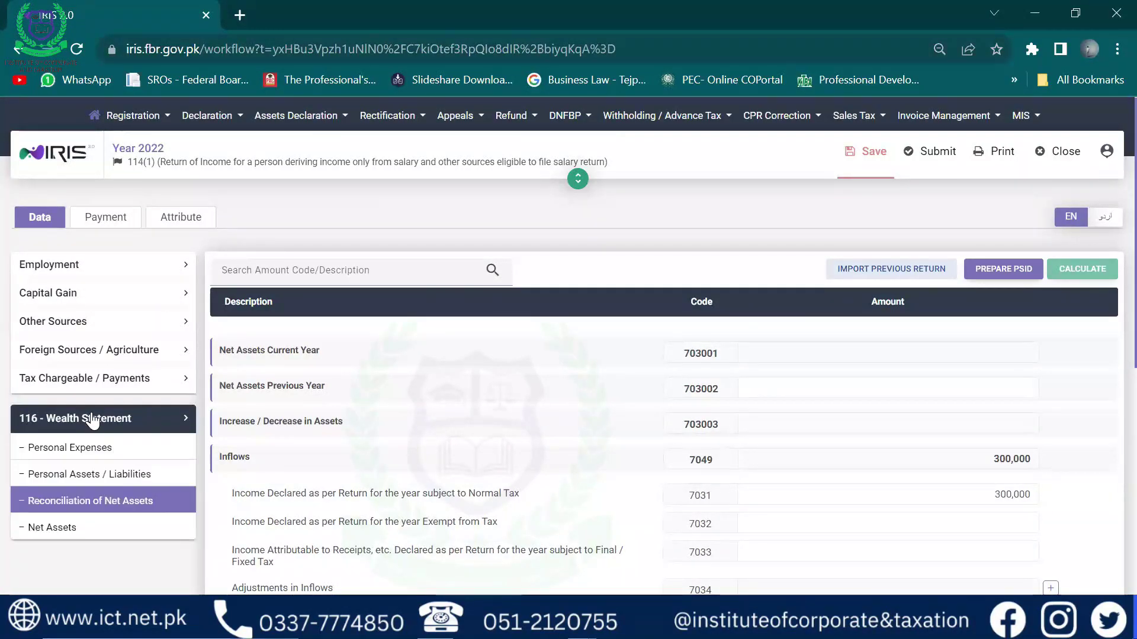
left_click(93, 477)
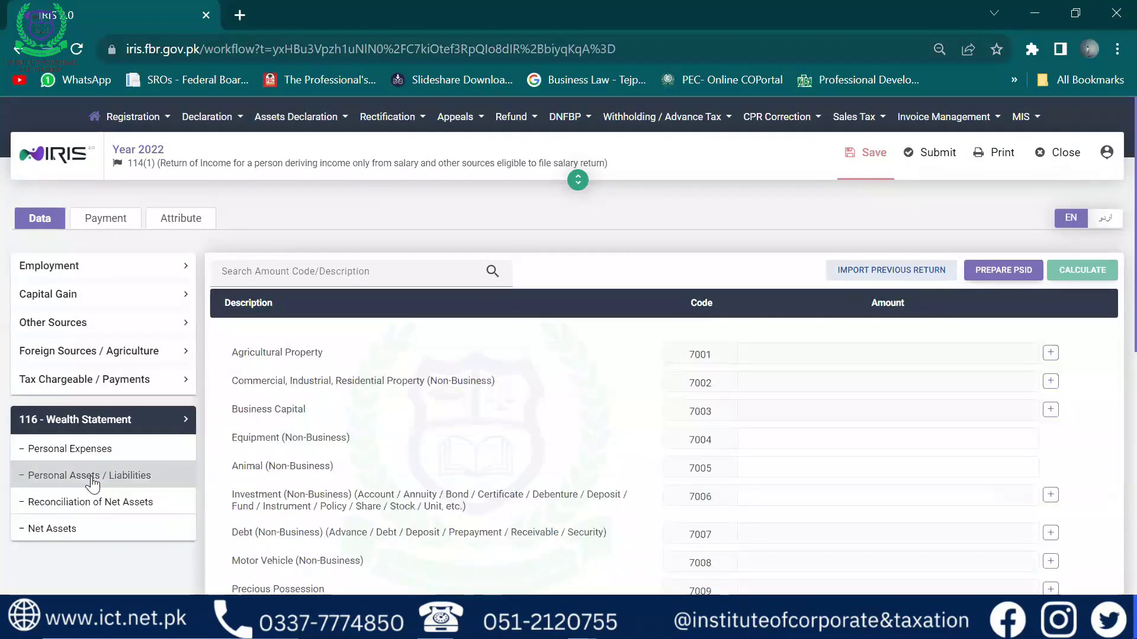
scroll(727, 453, "down", 3)
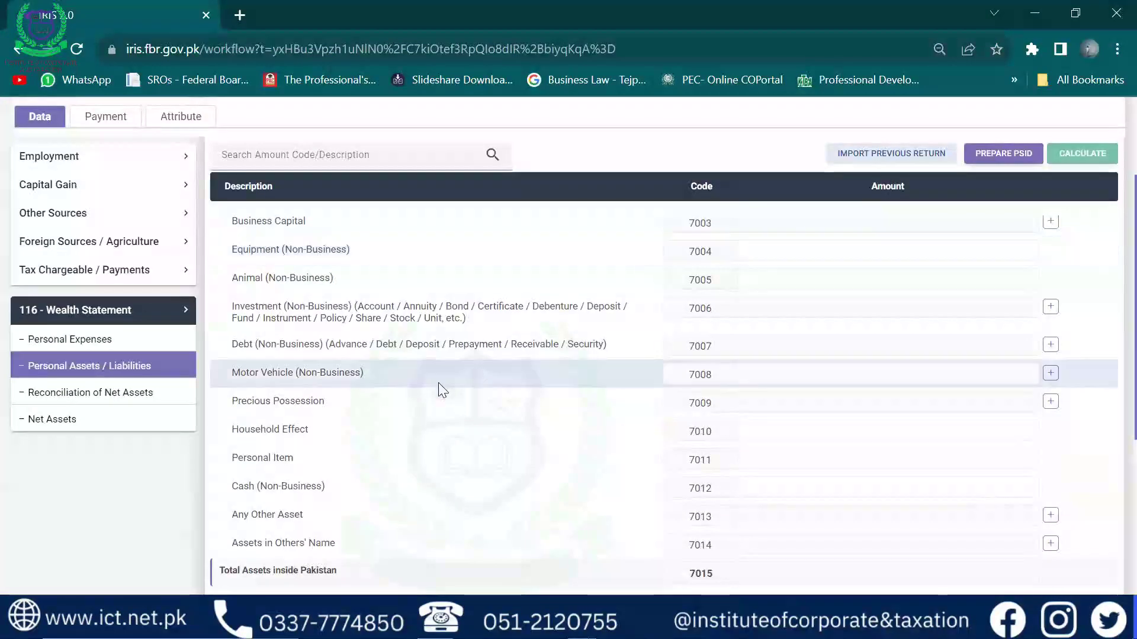
left_click(1051, 306)
type("B")
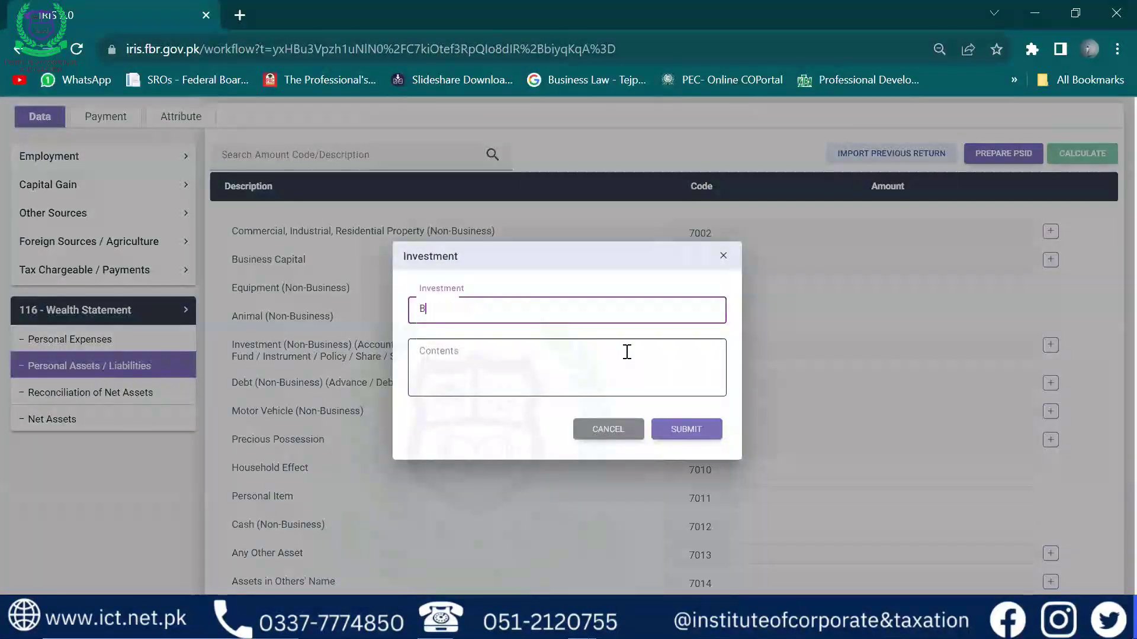
type("ehbood")
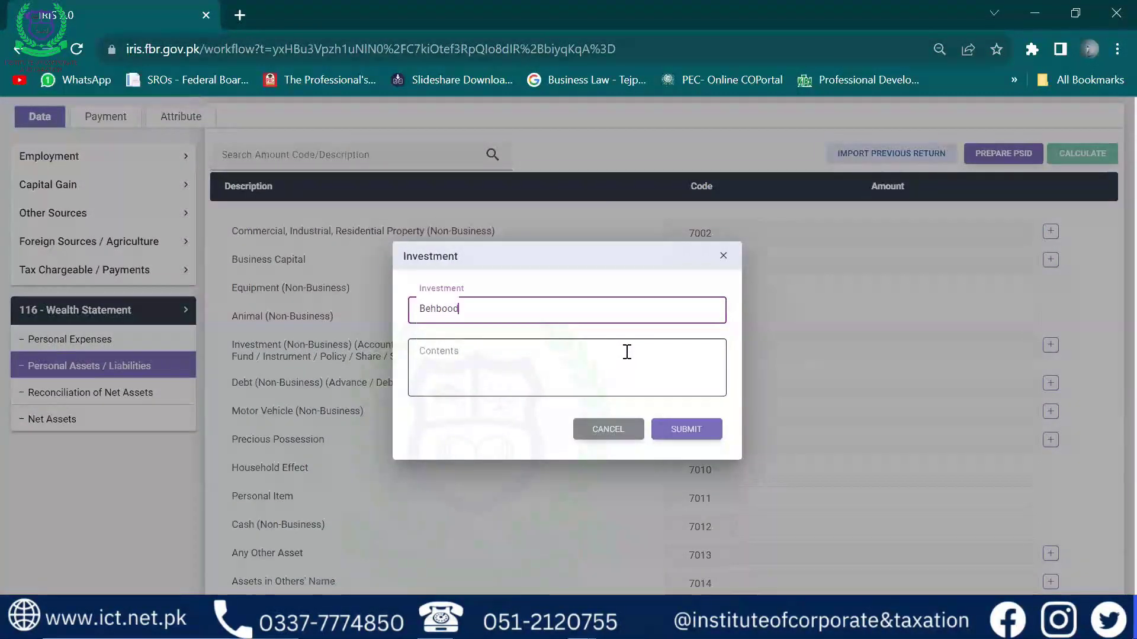
left_click(627, 352)
type("Saving c")
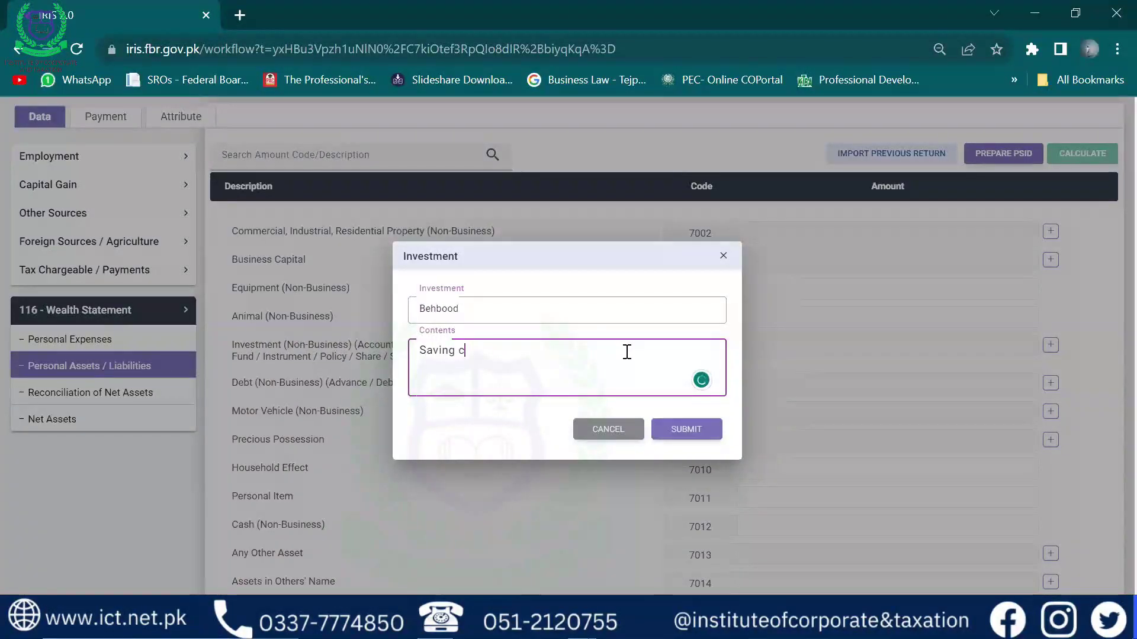
key("BackSpace")
type("Ce")
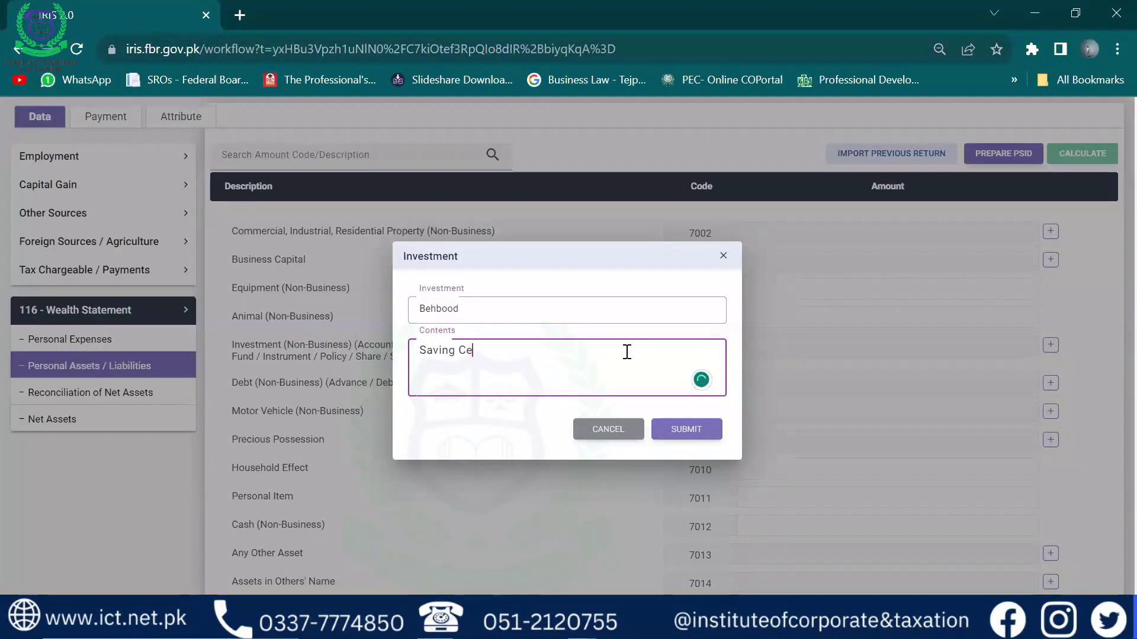
type("rtificates")
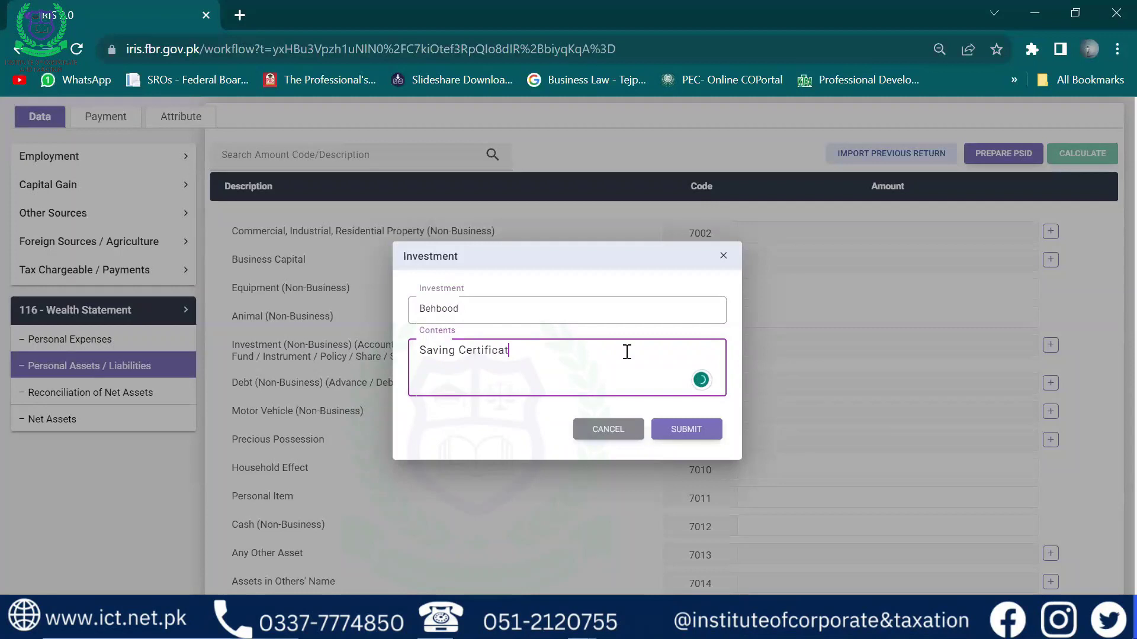
left_click(675, 434)
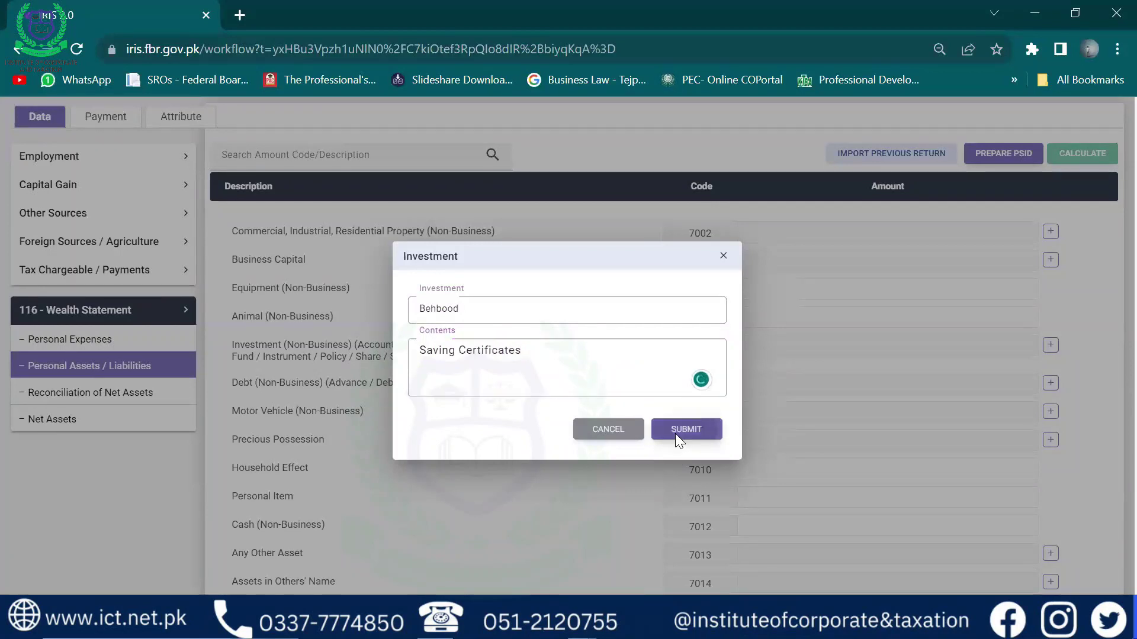
- Set the Behbood Saving Certificates investment amount to 5,000,000, calculate, and check the asset totals
left_click(1029, 350)
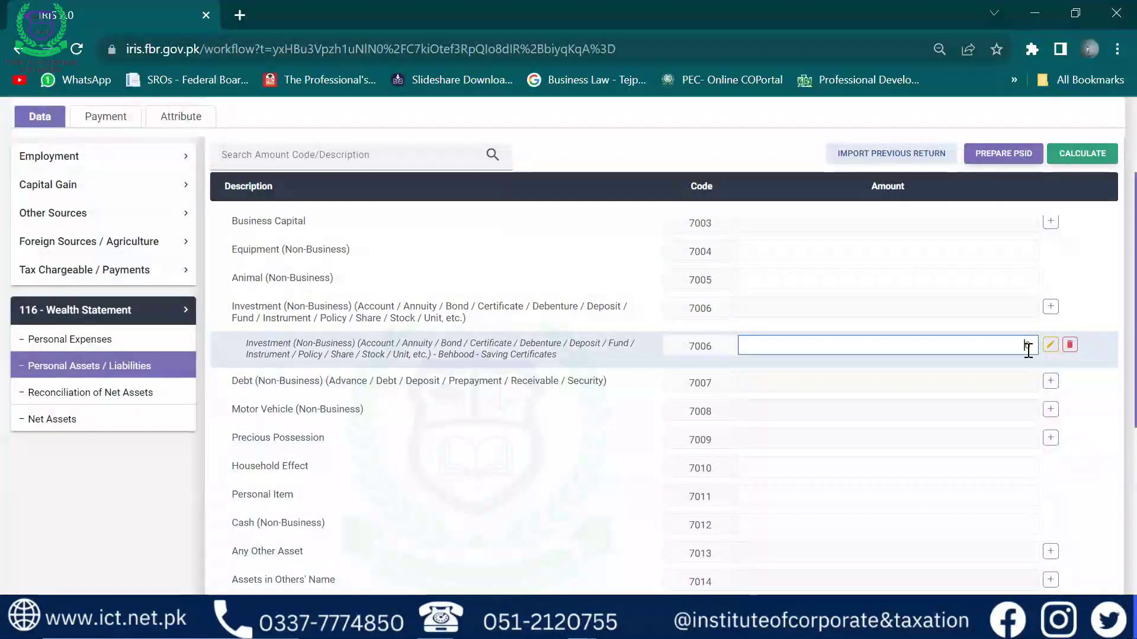
type("500000")
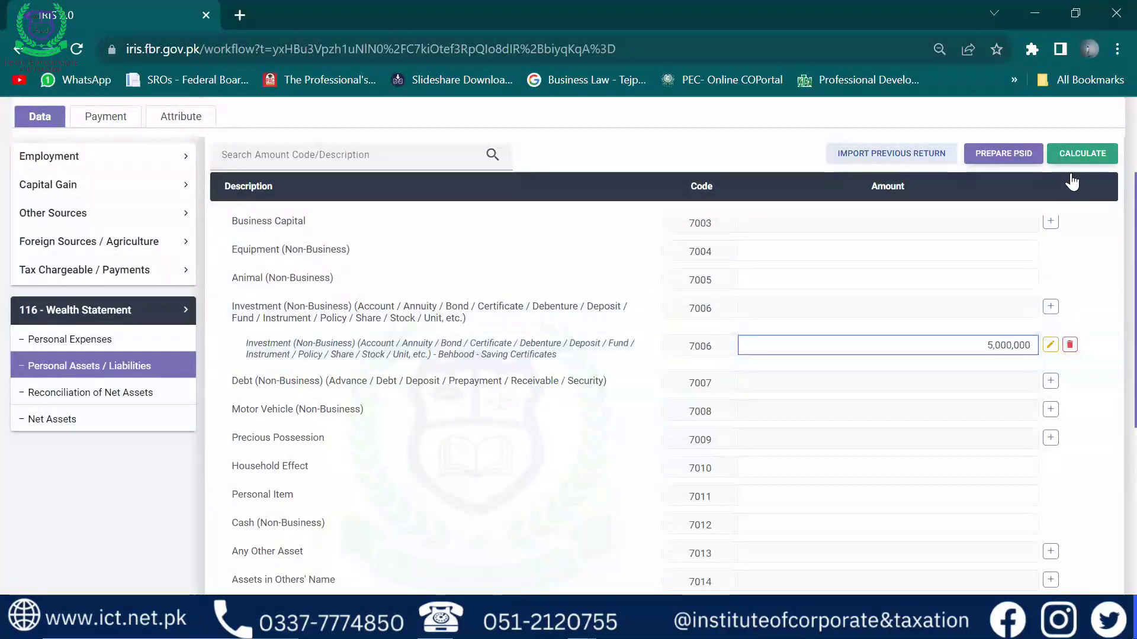
left_click(1076, 154)
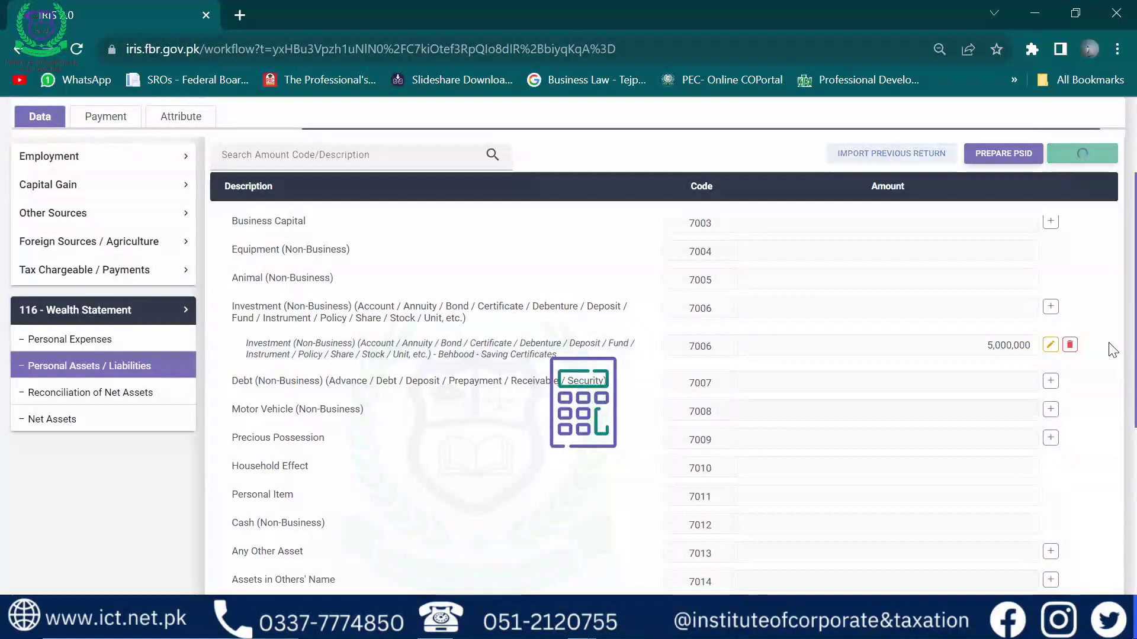
scroll(977, 514, "down", 6)
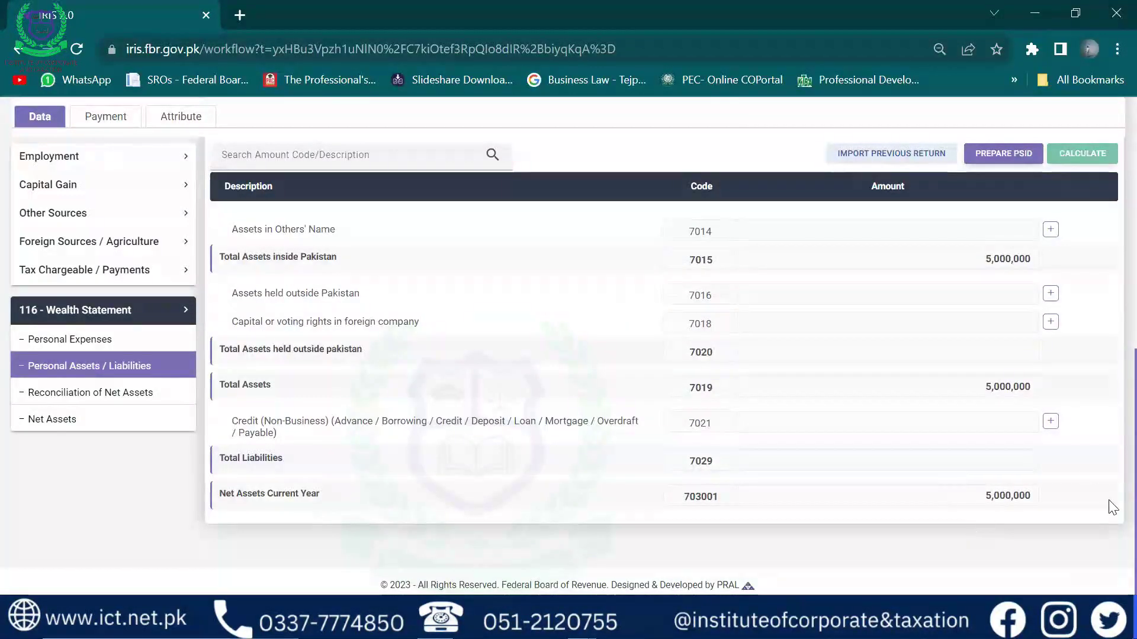
scroll(1112, 477, "up", 8)
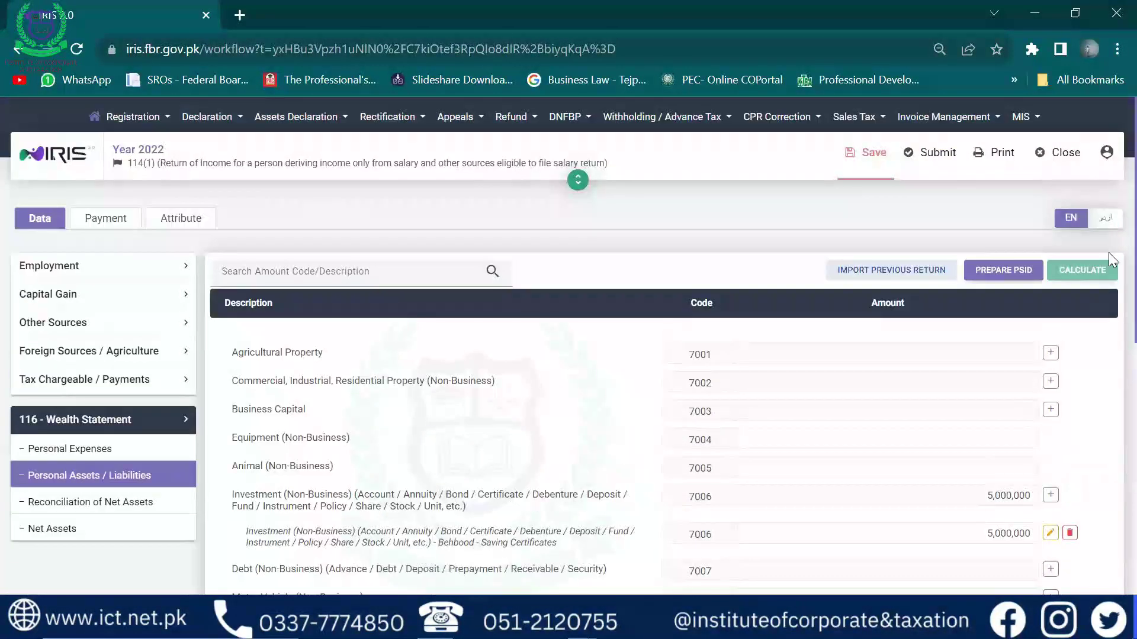
- Set Cash (Non-Business), code 7012, to 980,800 and recalculate the wealth statement
scroll(1108, 252, "down", 6)
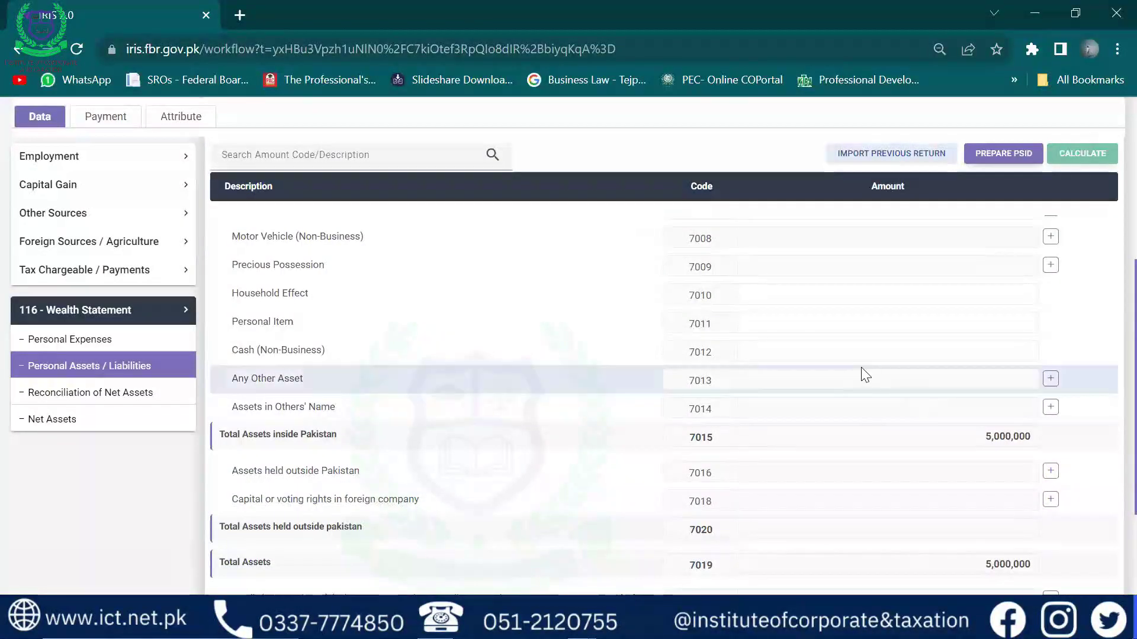
left_click(887, 351)
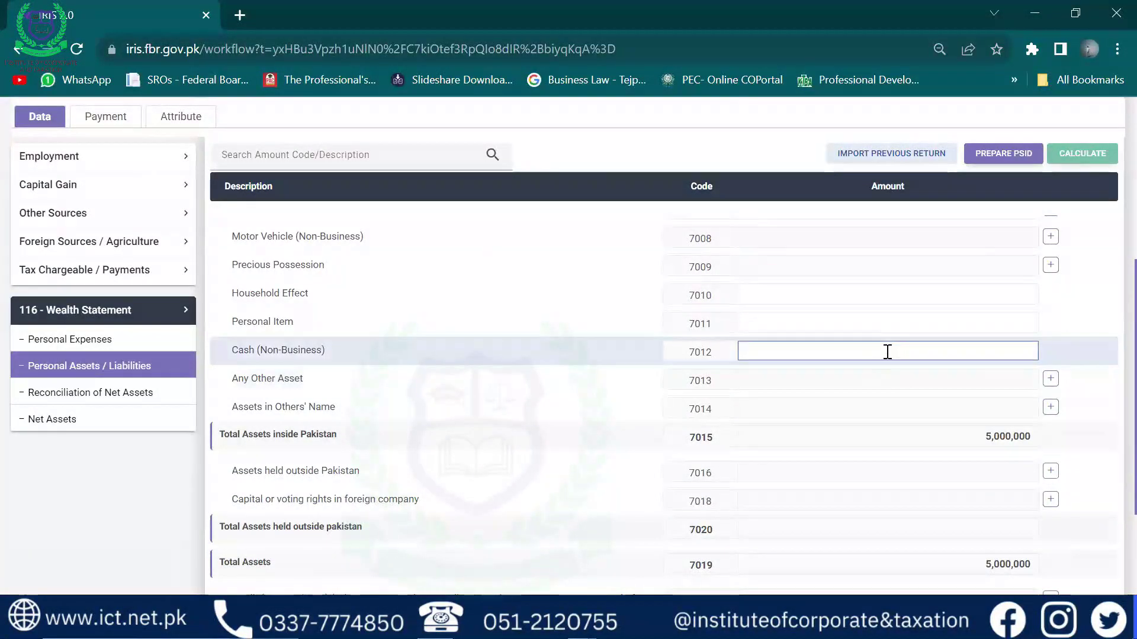
type("9,808,000")
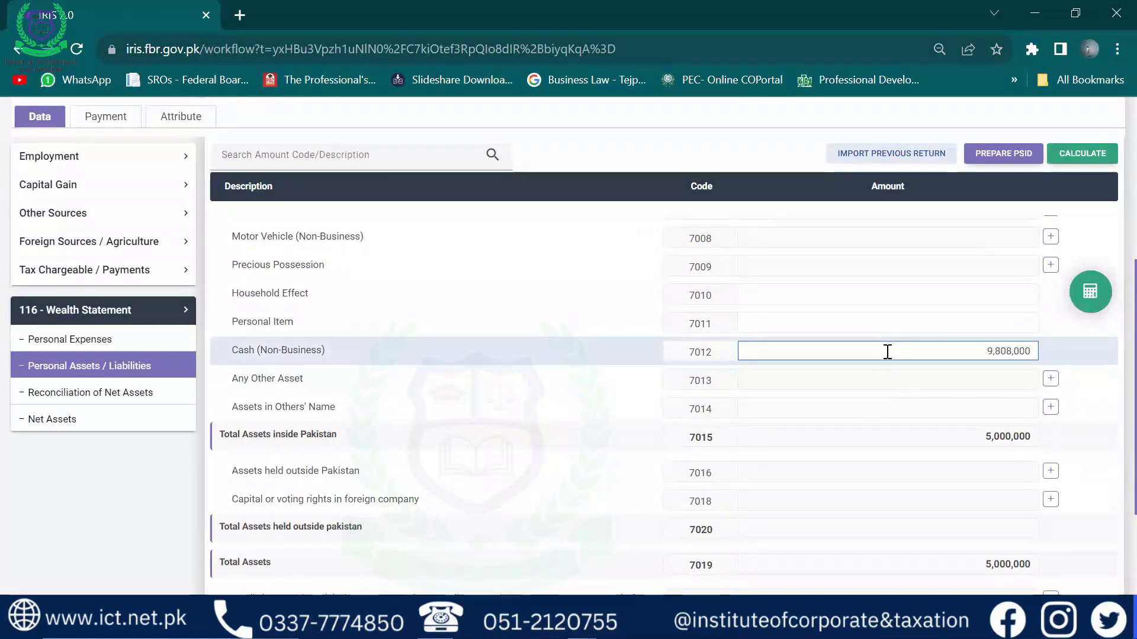
key("BackSpace")
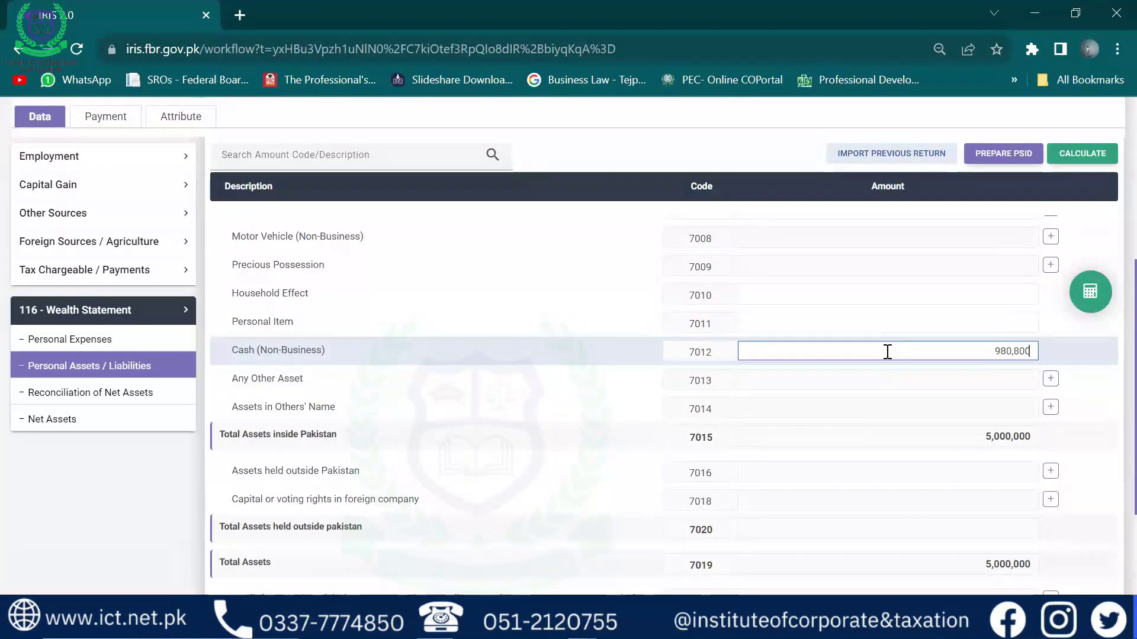
left_click(1067, 154)
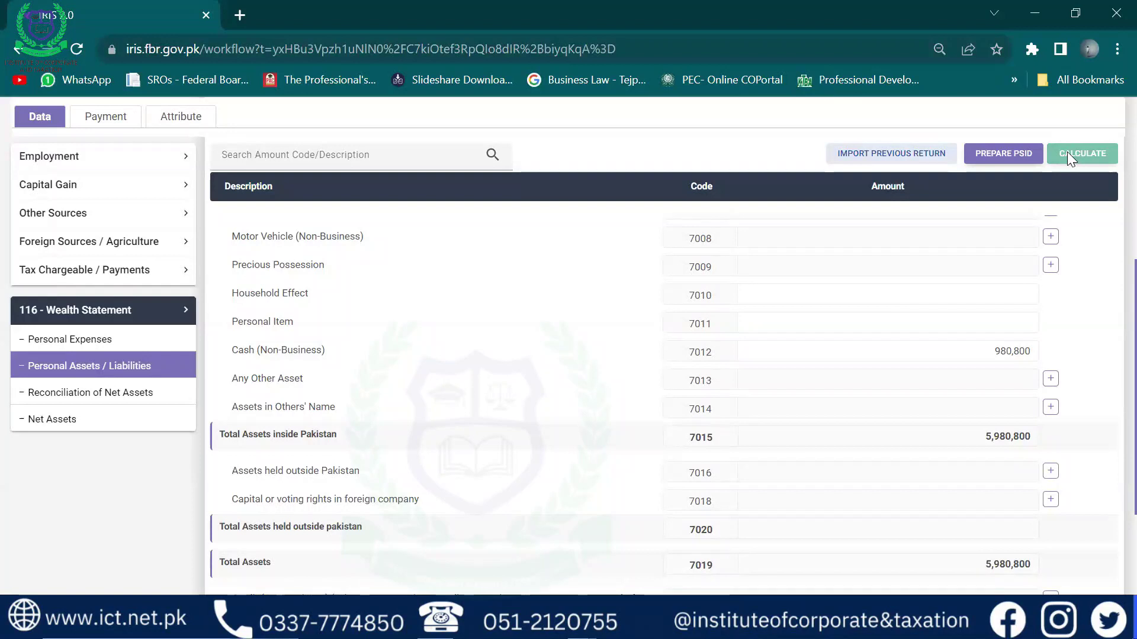
- Start a Commercial, Industrial, Residential Property (code 7002) entry with address "Faisalabad" and contents "17 Kanal"
scroll(1067, 151, "up", 1)
scroll(1067, 152, "up", 1)
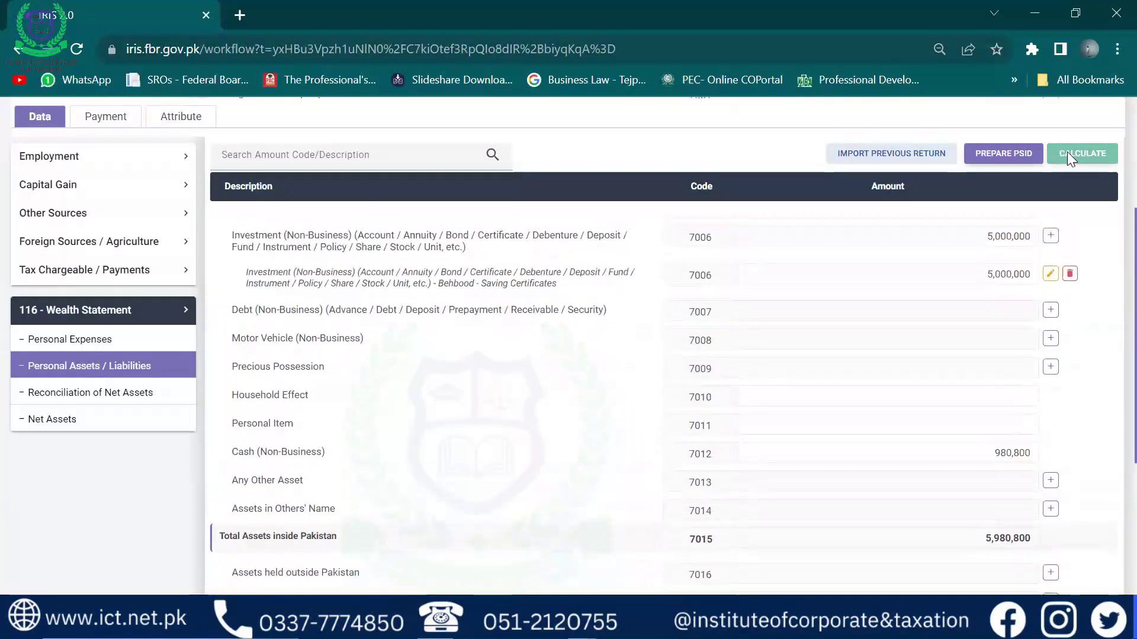
scroll(1067, 152, "up", 1)
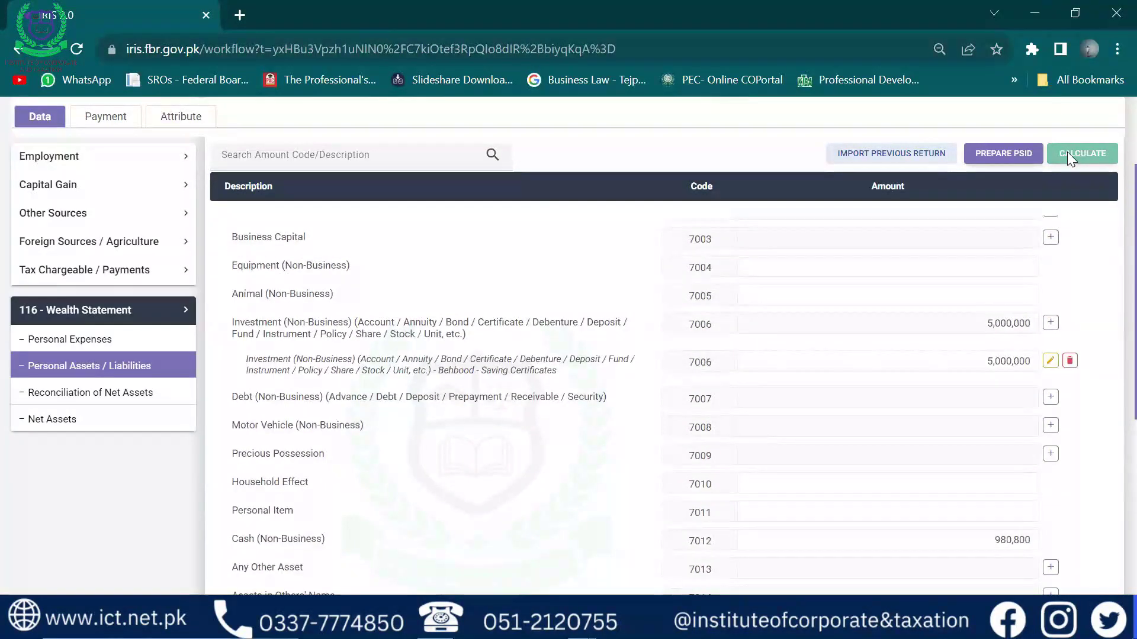
scroll(1067, 151, "up", 2)
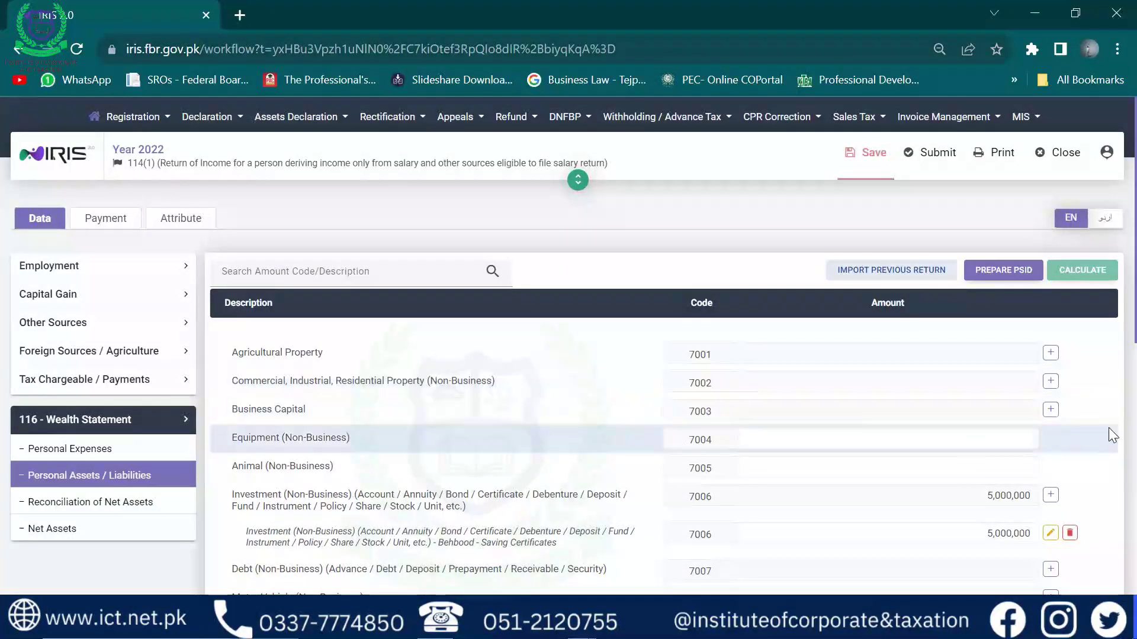
left_click(1051, 381)
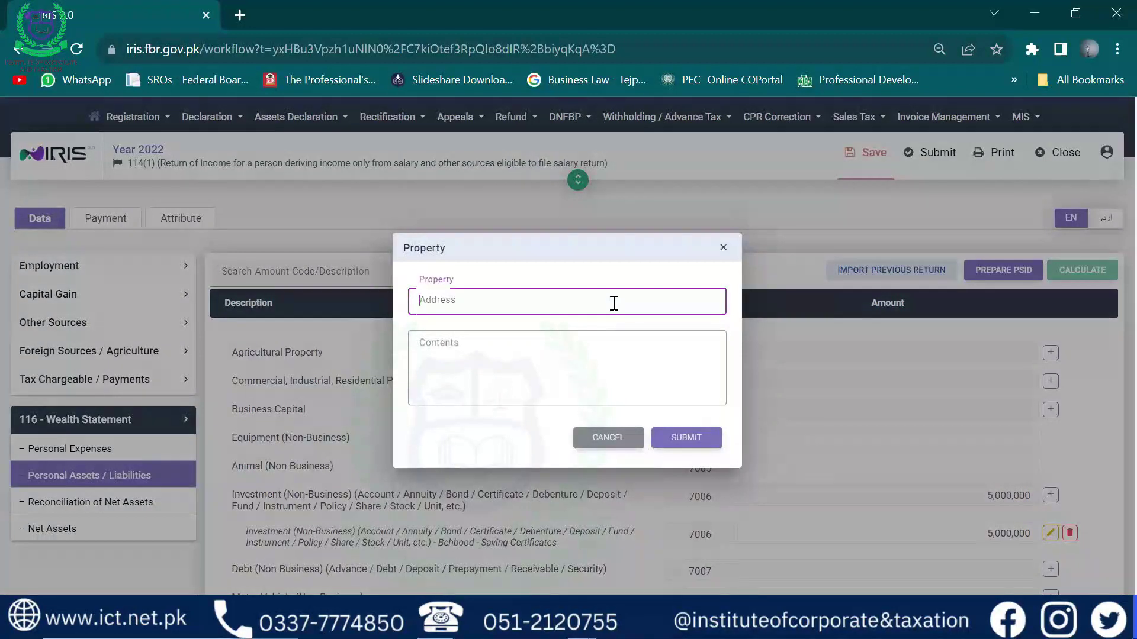
type("Faisalabad")
key("Tab")
type("17 Kanal")
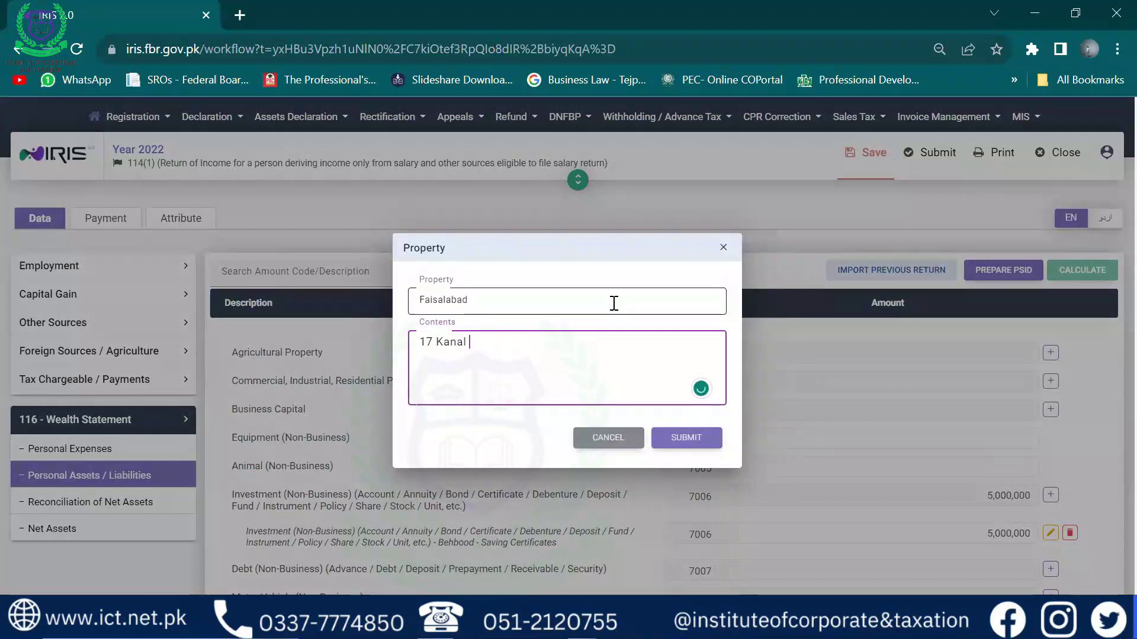
- Find the "admission form" PDF on the computer, open it in PDF-XChange Editor and print it
left_click(669, 145)
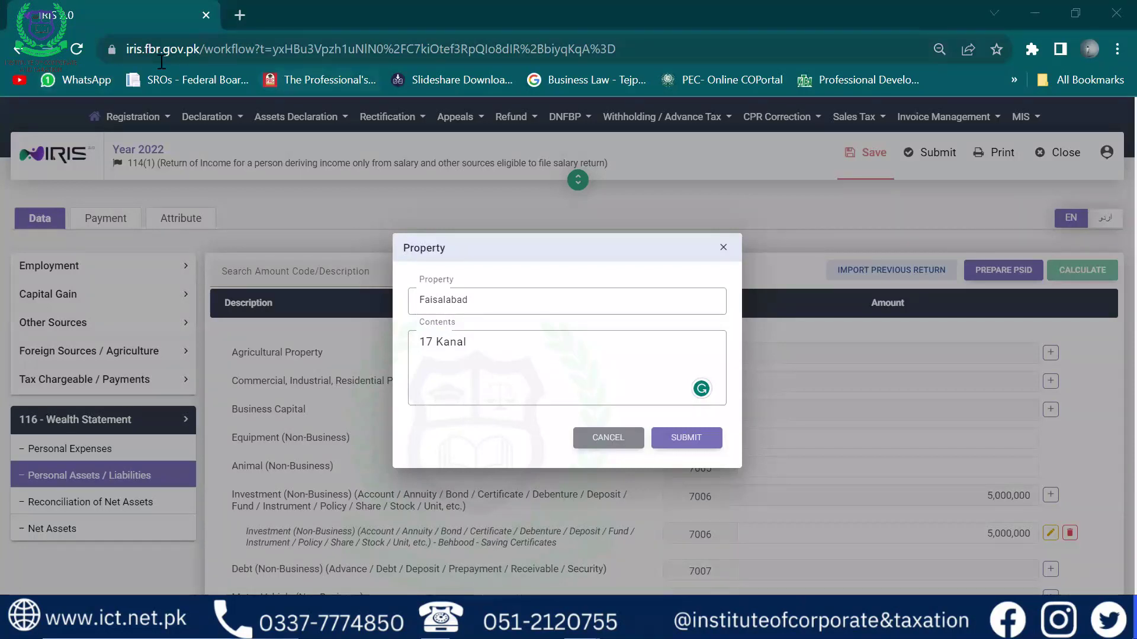
key("super")
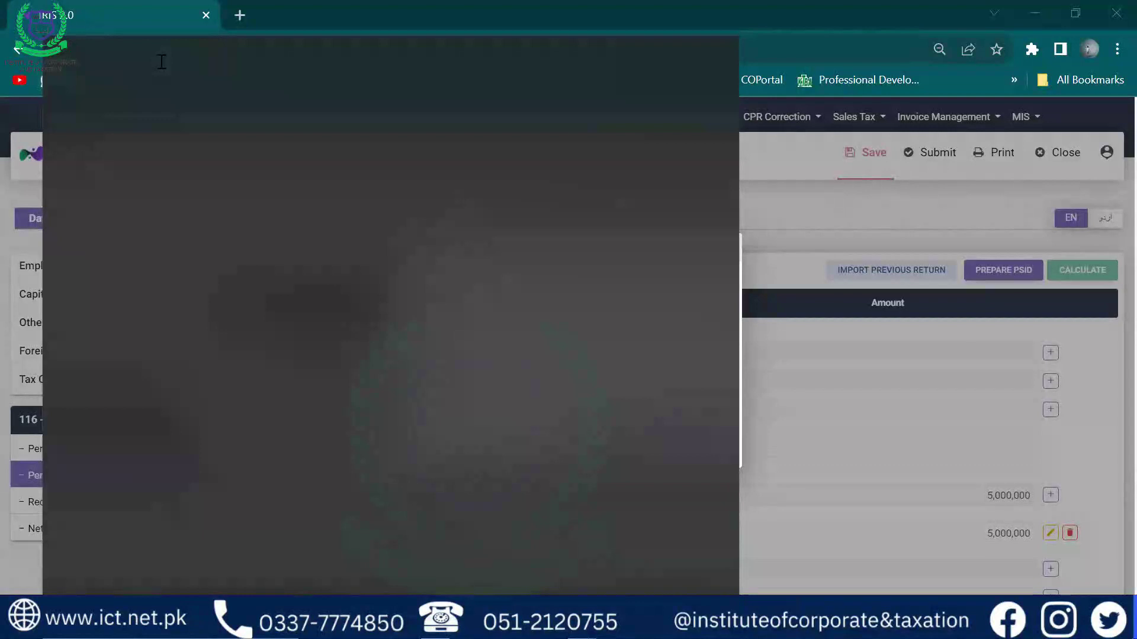
type("admission form")
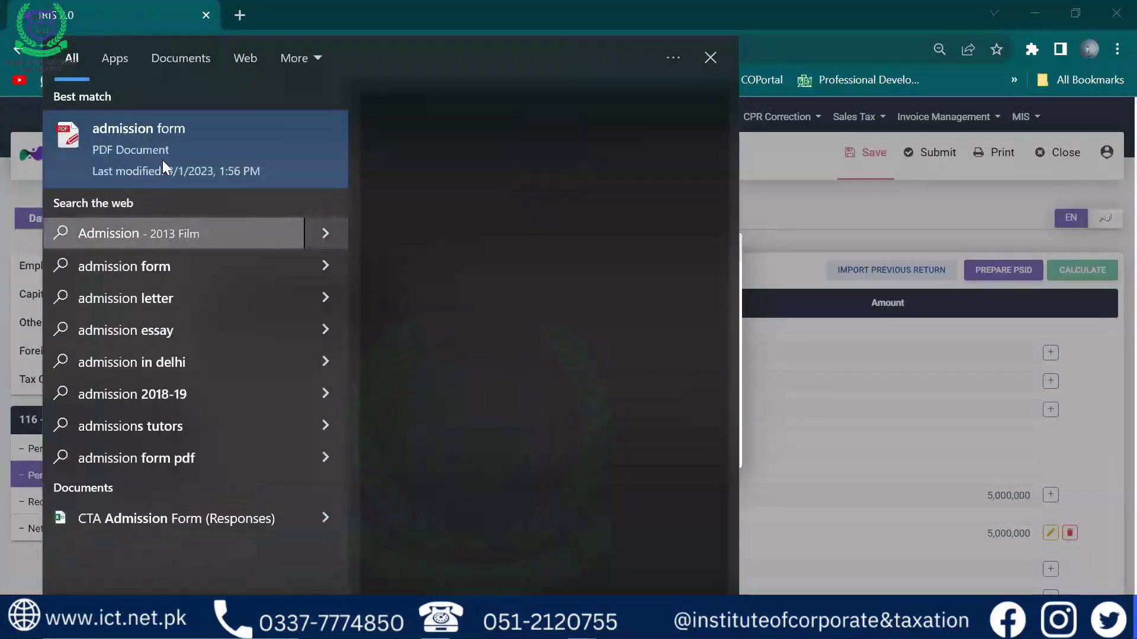
left_click(161, 159)
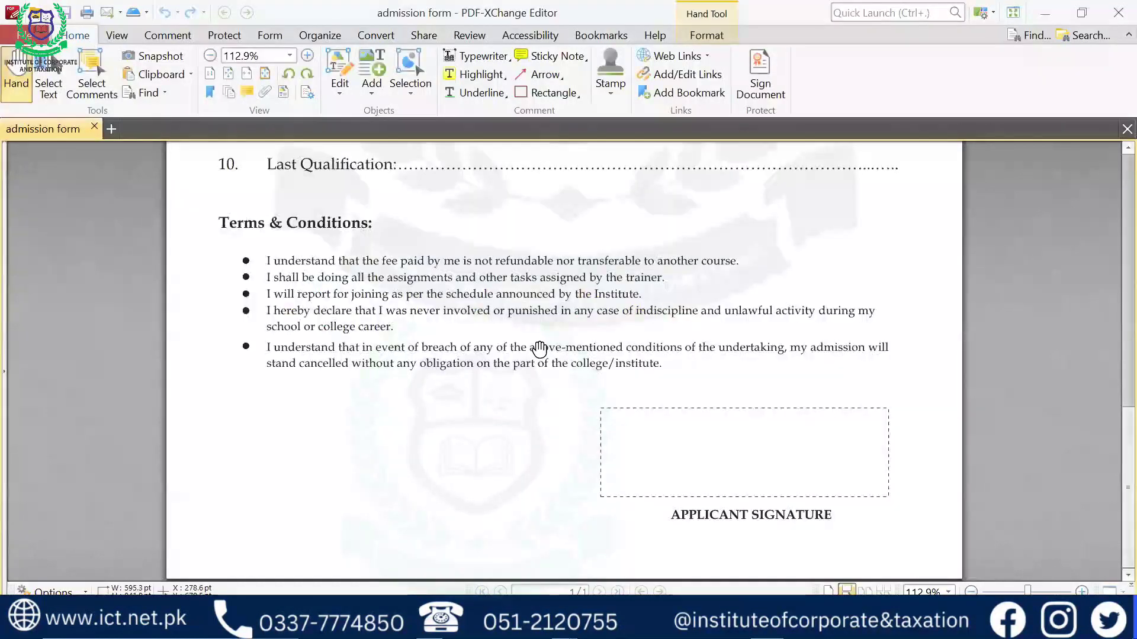
key("ctrl+p")
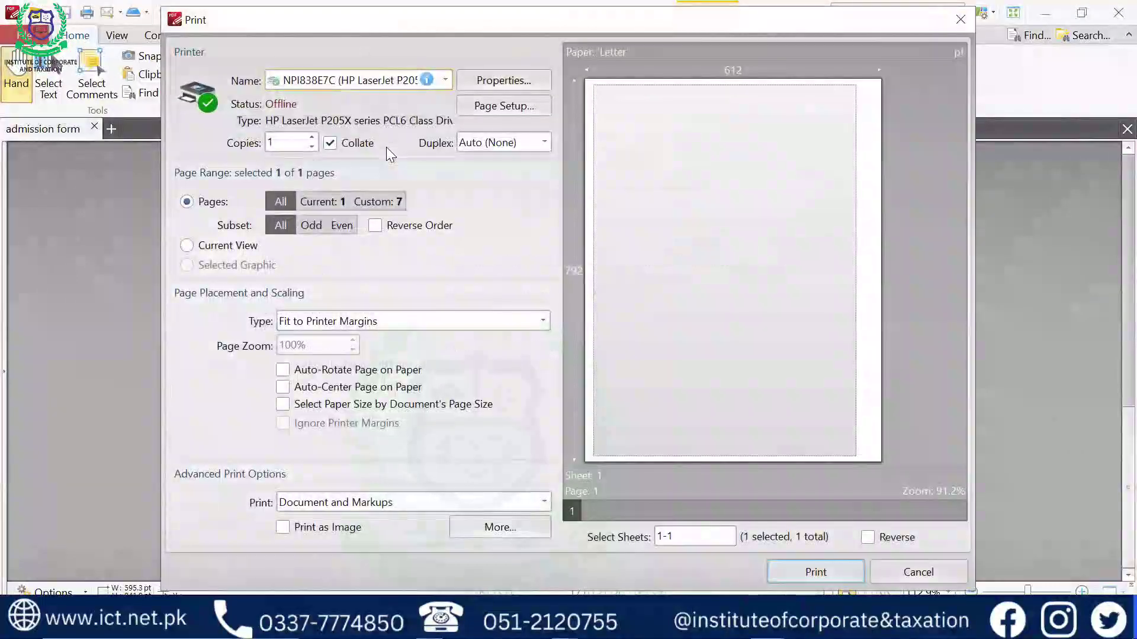
left_click(312, 136)
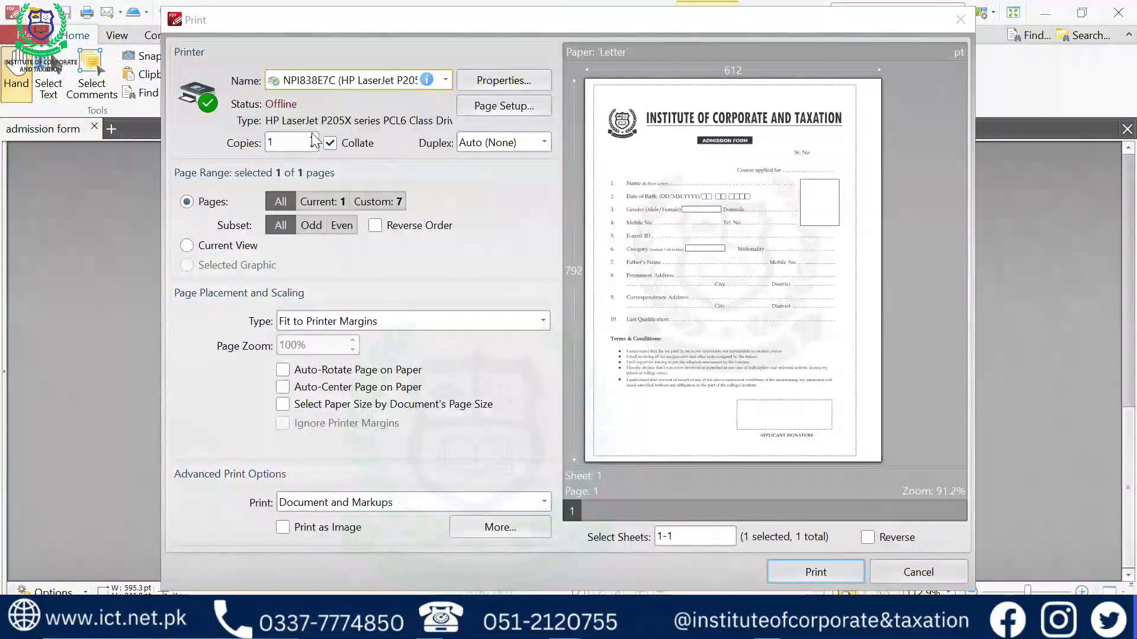
left_click(804, 573)
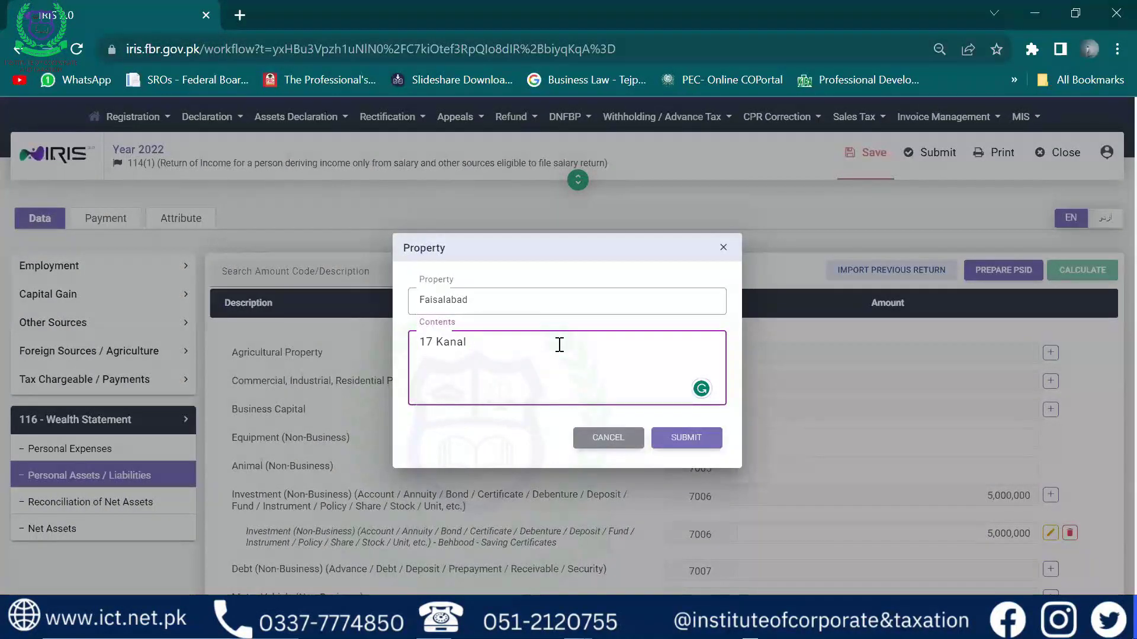
- Back in IRIS, extend the property contents with "- 09 Marlay", submit the entry and open its amount for editing
type("- 09 Marlay")
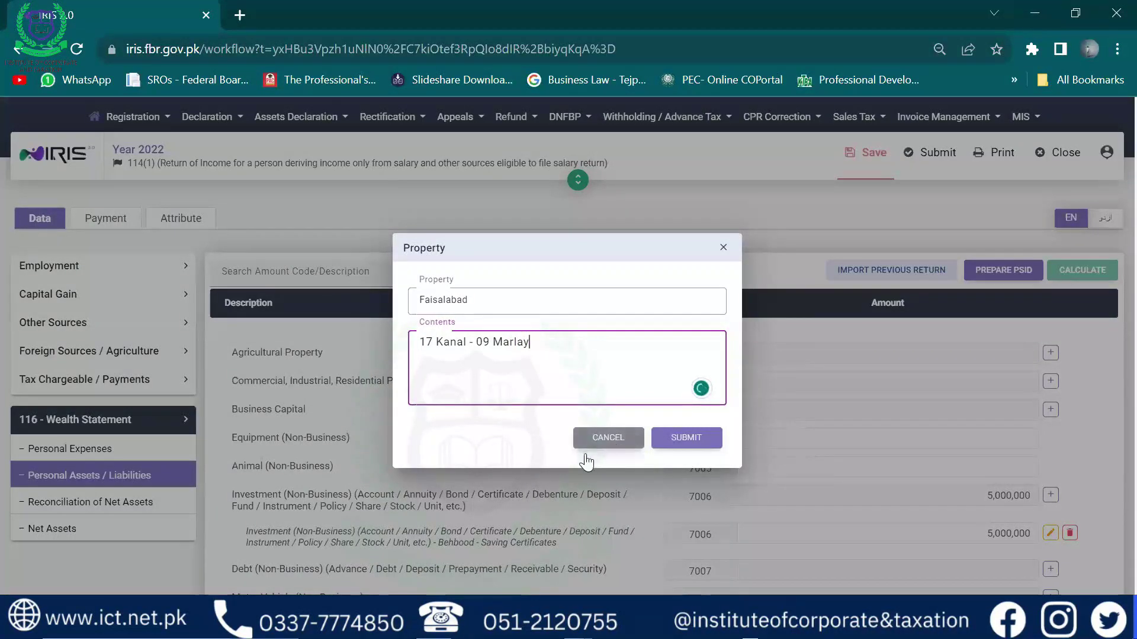
left_click(694, 441)
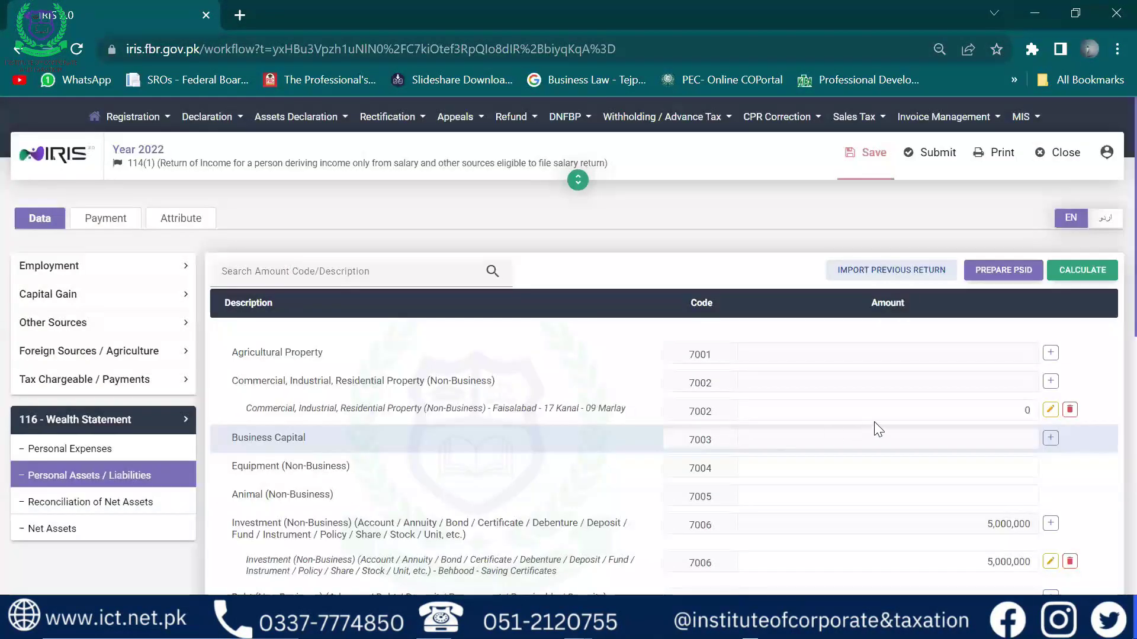
left_click(934, 409)
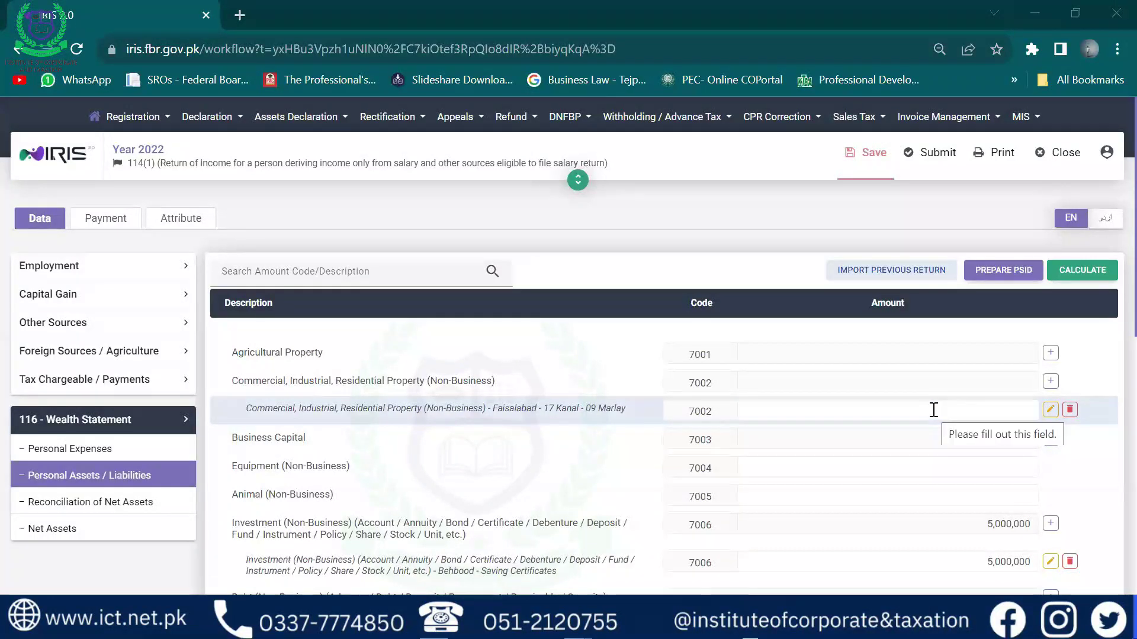
- Find the "ITO 2024" PDF on the computer, open it in PDF-XChange Editor and search it for "79."
type("ito")
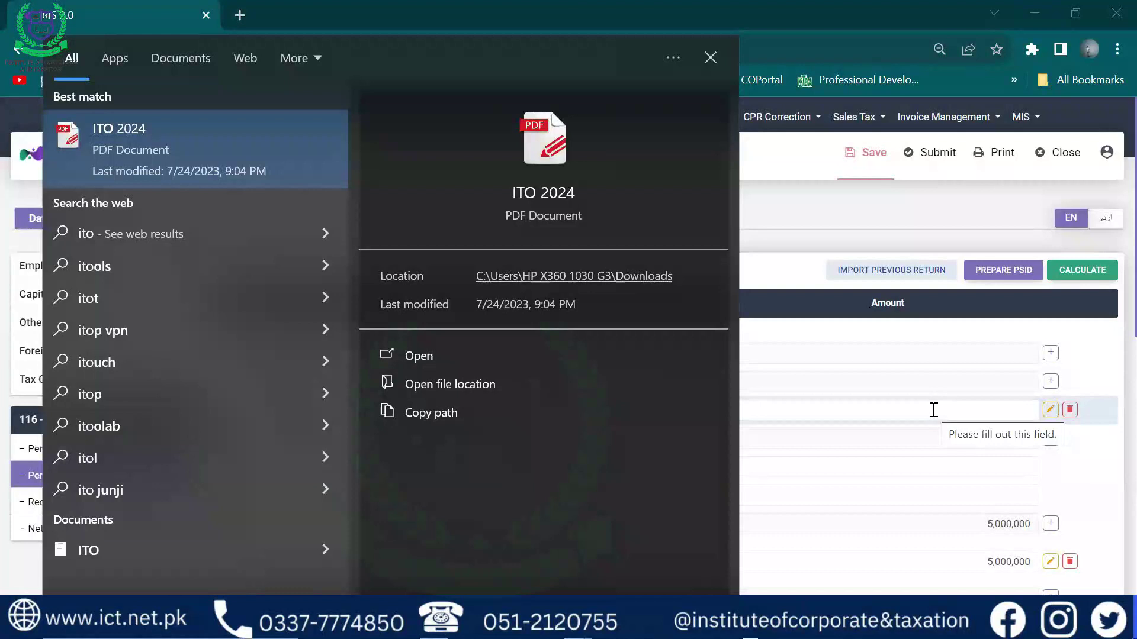
left_click(182, 157)
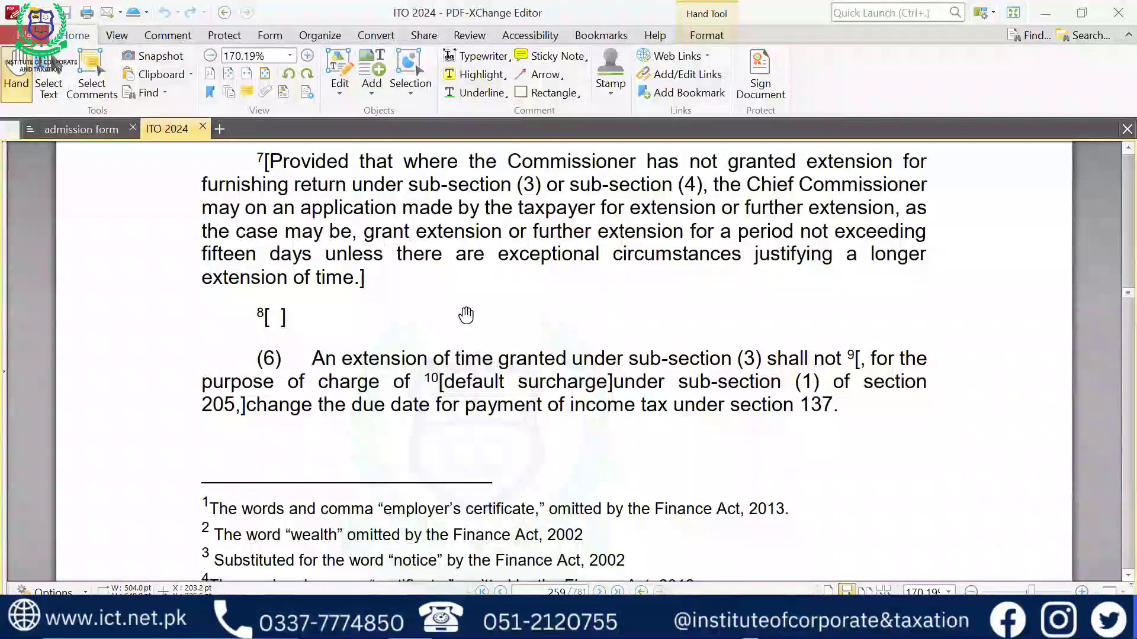
key("ctrl+f")
type("79")
key("Return")
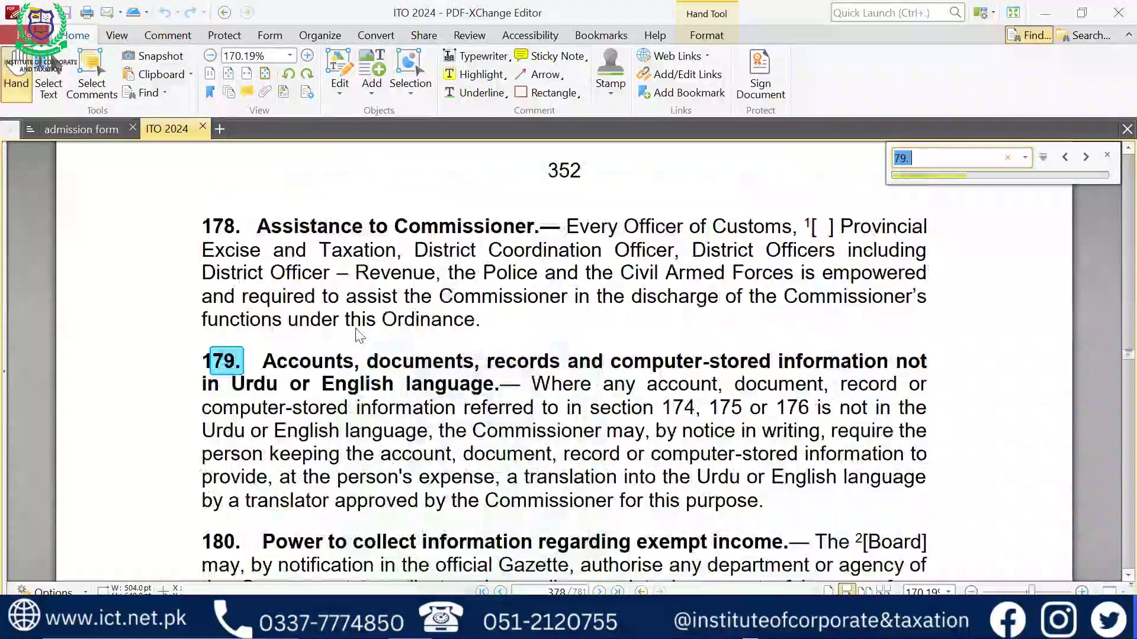
- Step through the matches for "79." until reaching section 79, Non-recognition rules
left_click(937, 156)
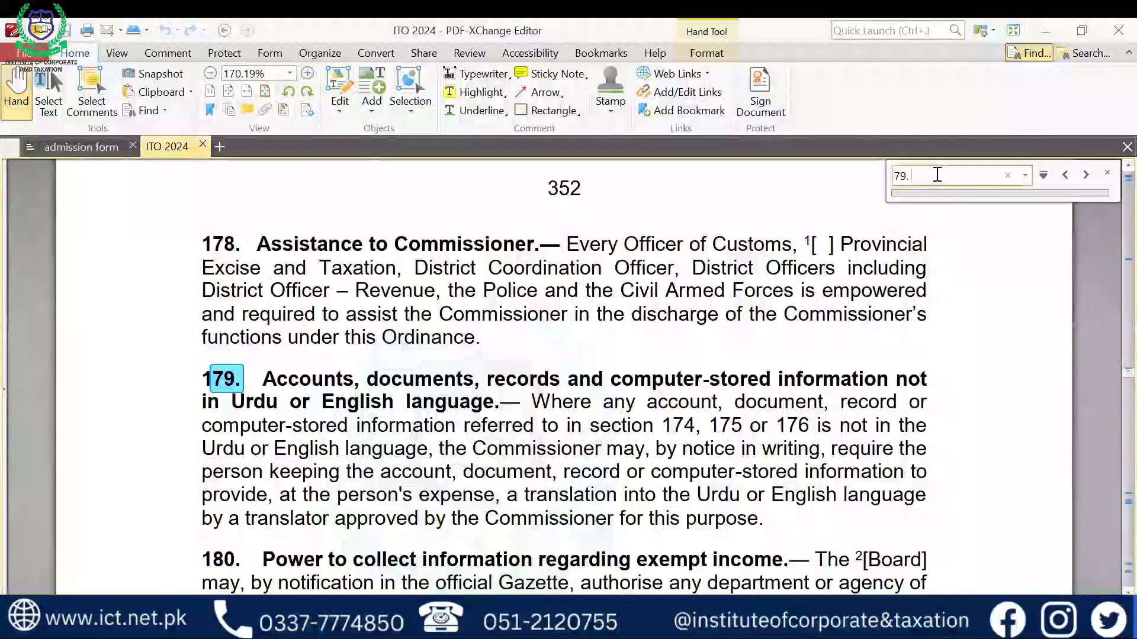
key("Return")
key("Return")
key("Return")
key("Return")
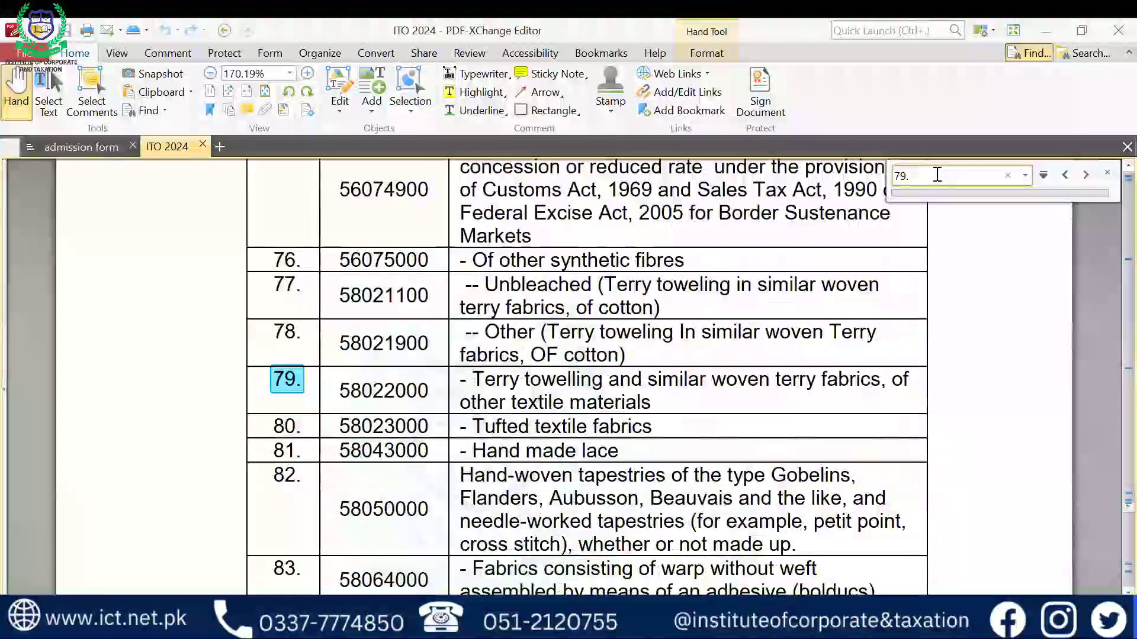
key("Return")
key("Return")
key("Return")
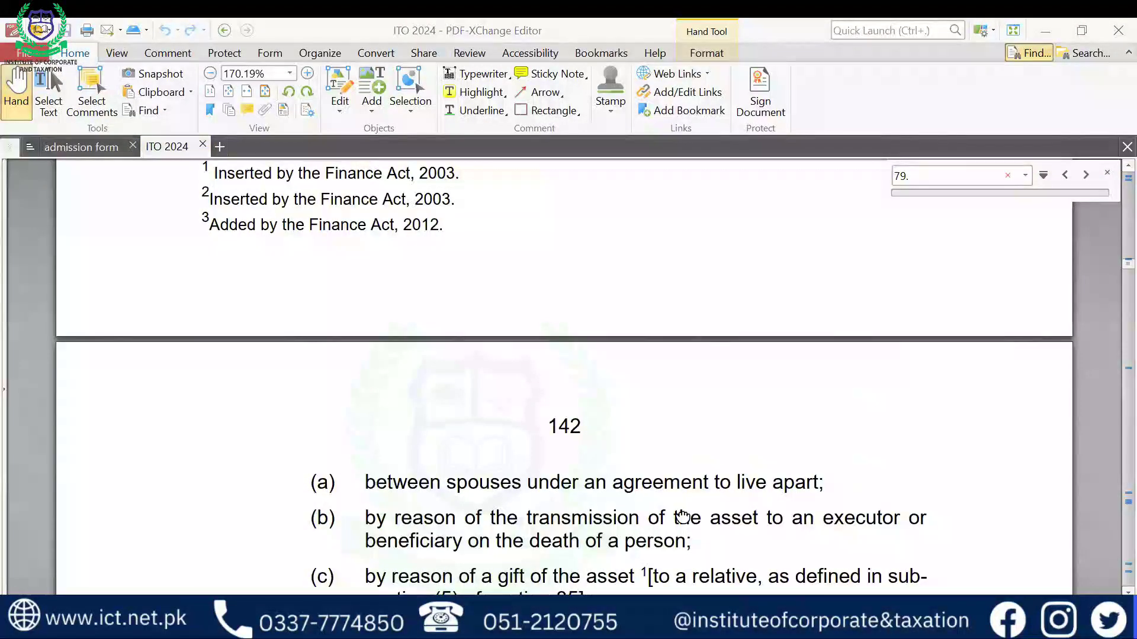
- Read section 79's clauses (a) to (f) and sub-sections (2) and (3), and close PDF-XChange Editor
left_click_drag(587, 257, 548, 355)
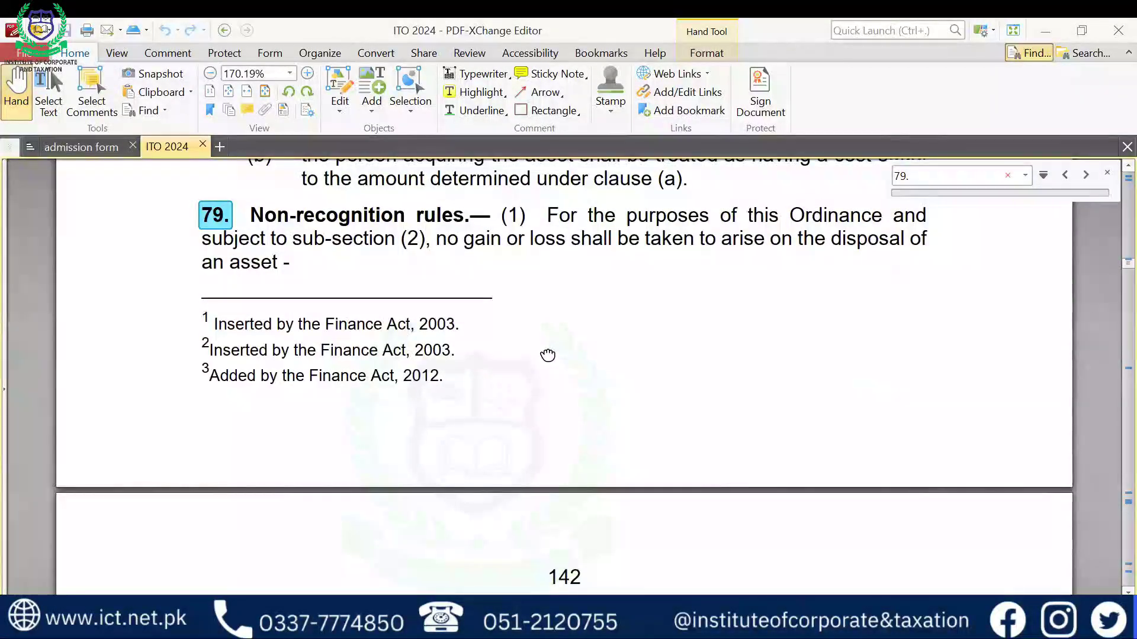
scroll(548, 355, "down", 5)
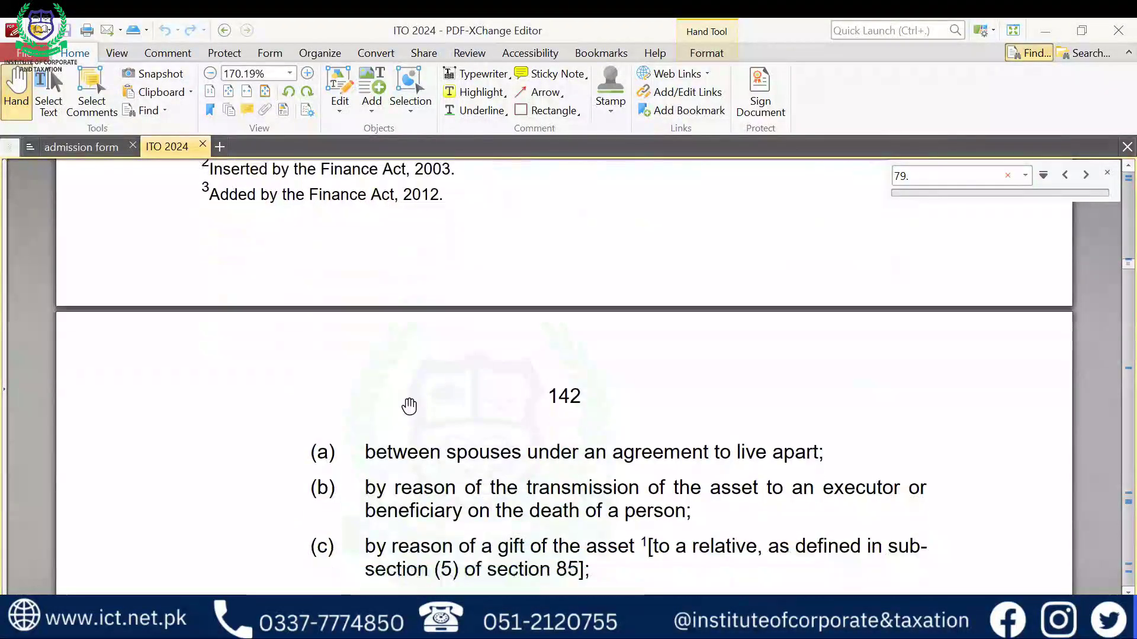
scroll(551, 450, "down", 2)
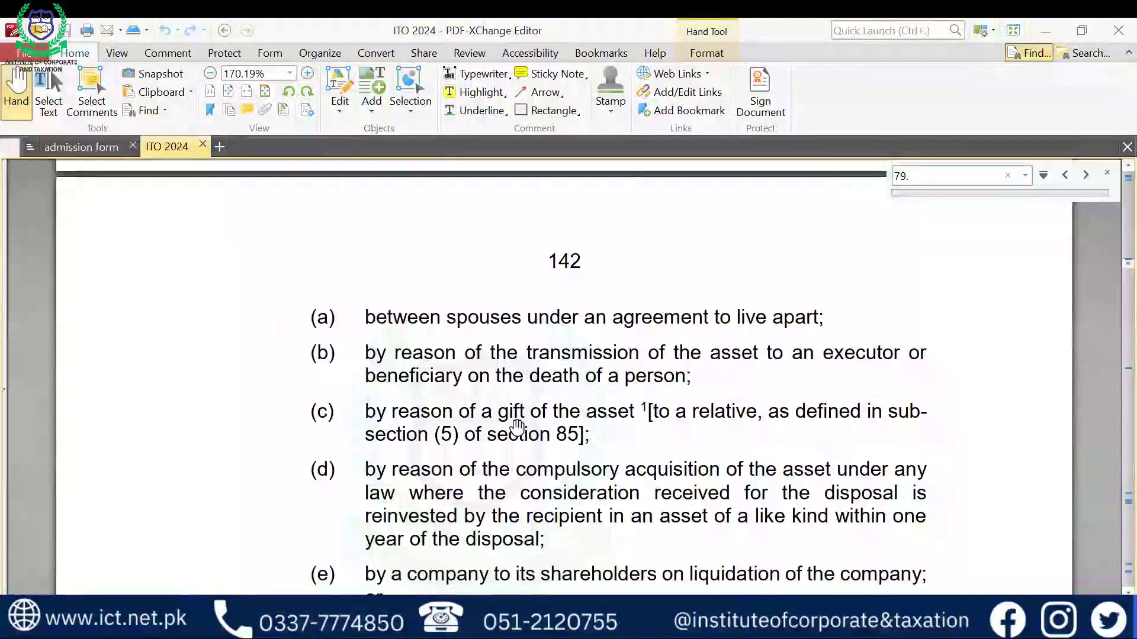
scroll(520, 418, "down", 5)
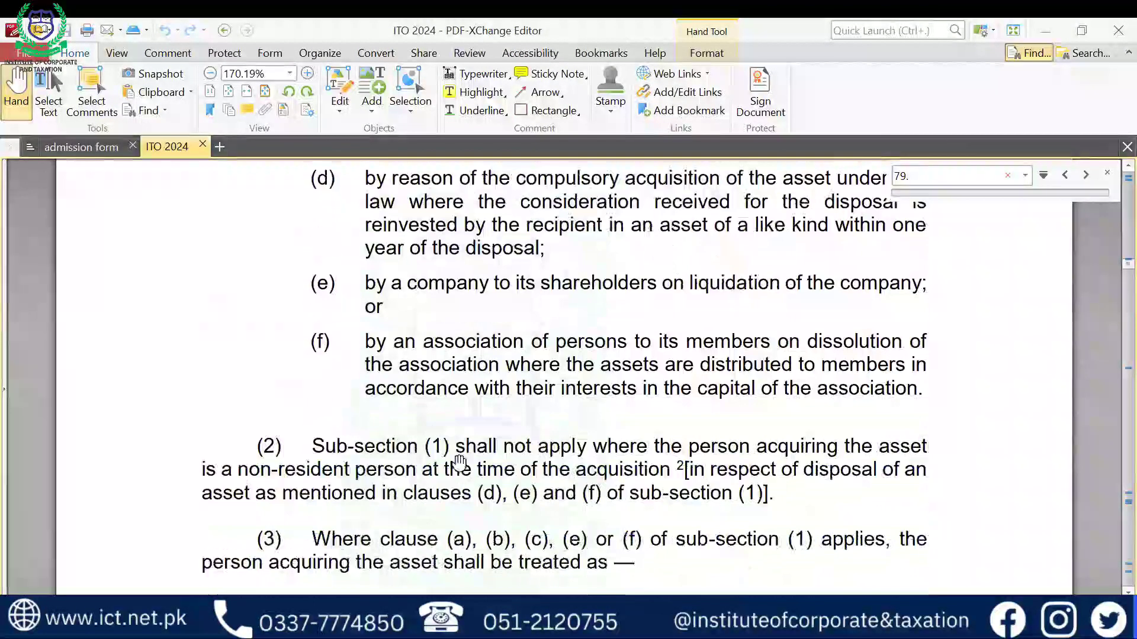
scroll(425, 359, "down", 2)
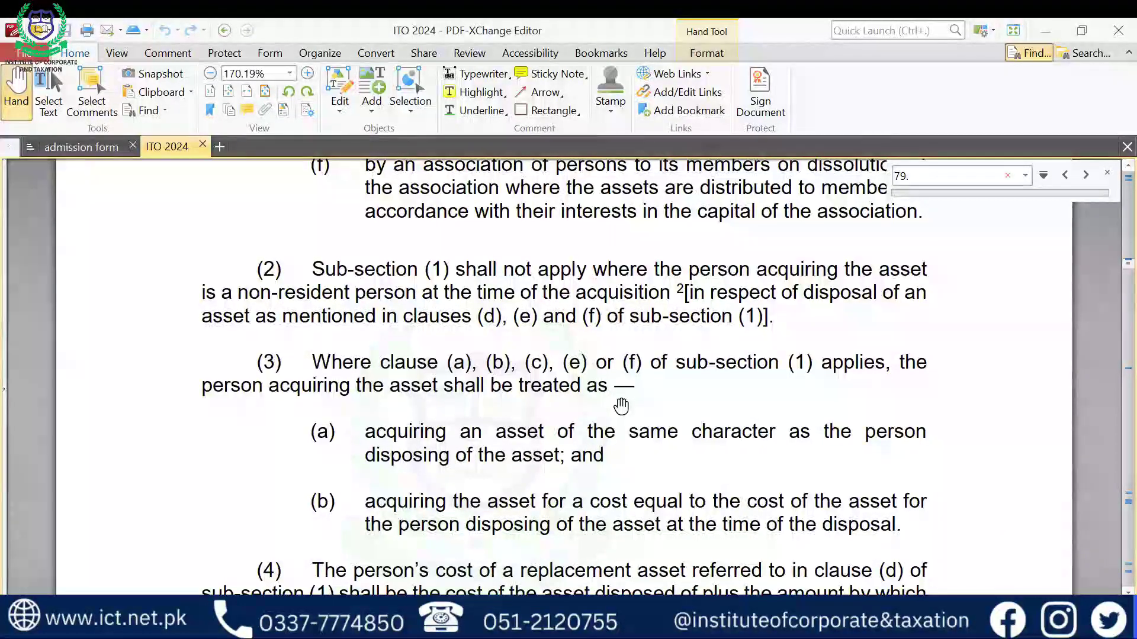
left_click(1110, 27)
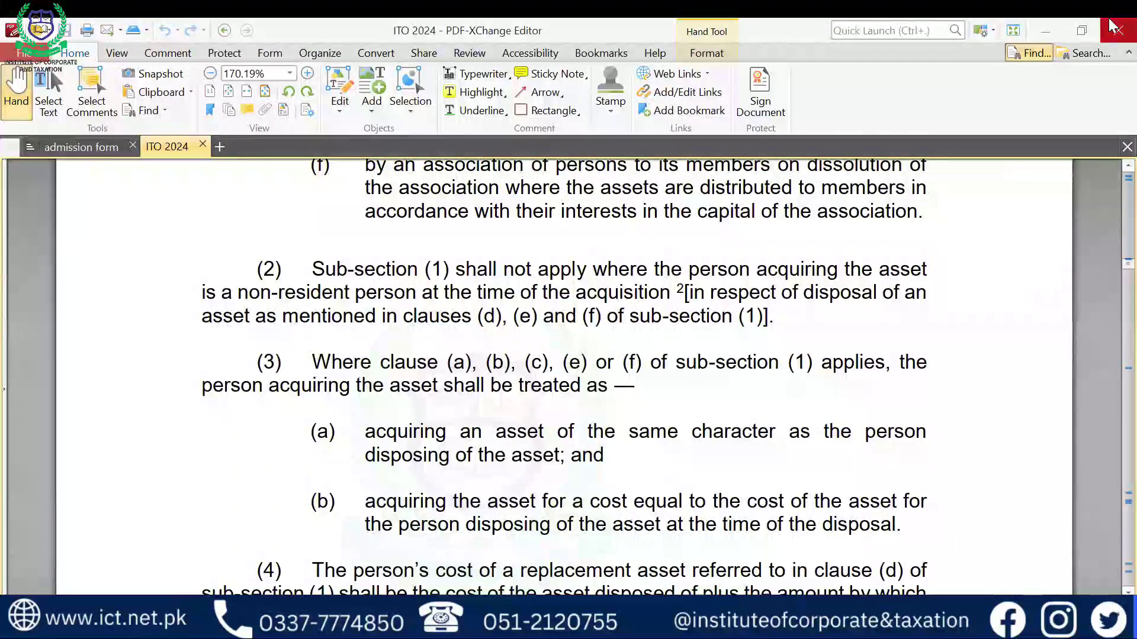
left_click(1111, 27)
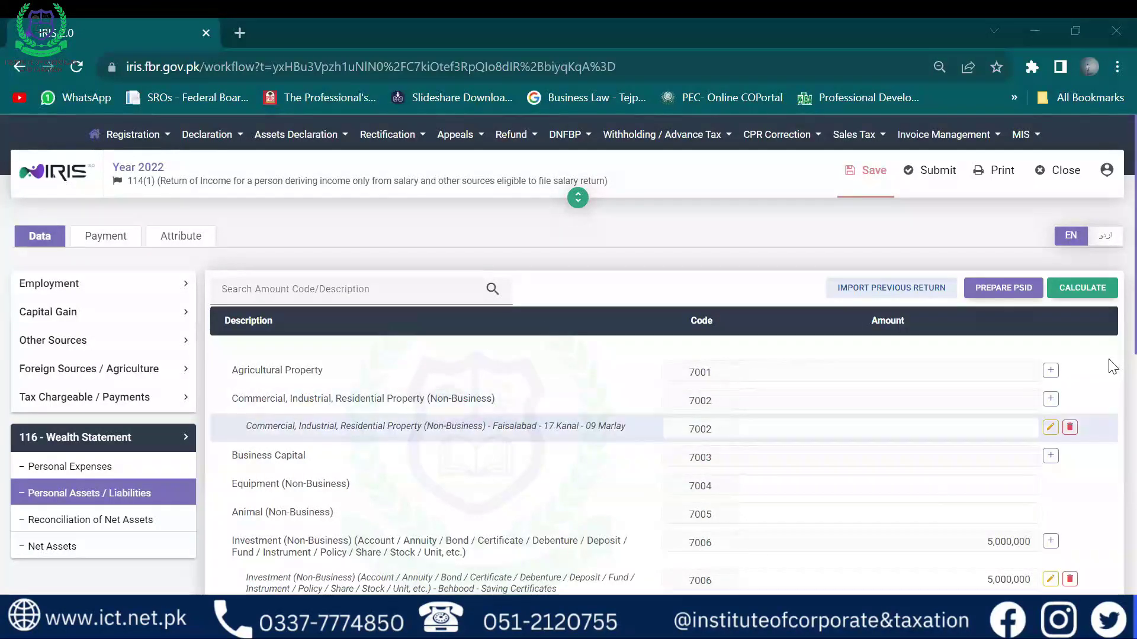
- In IRIS, review the wealth statement's asset totals and the Other Personal / Household Expenses row under Personal Expenses
scroll(1110, 411, "down", 5)
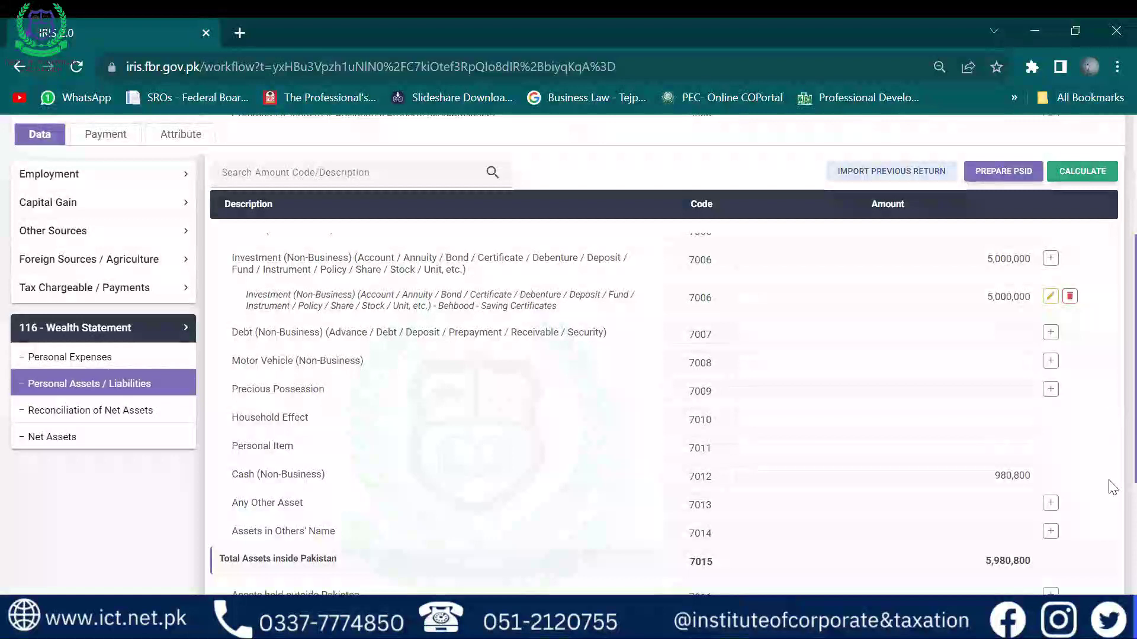
scroll(218, 255, "up", 1)
left_click(123, 449)
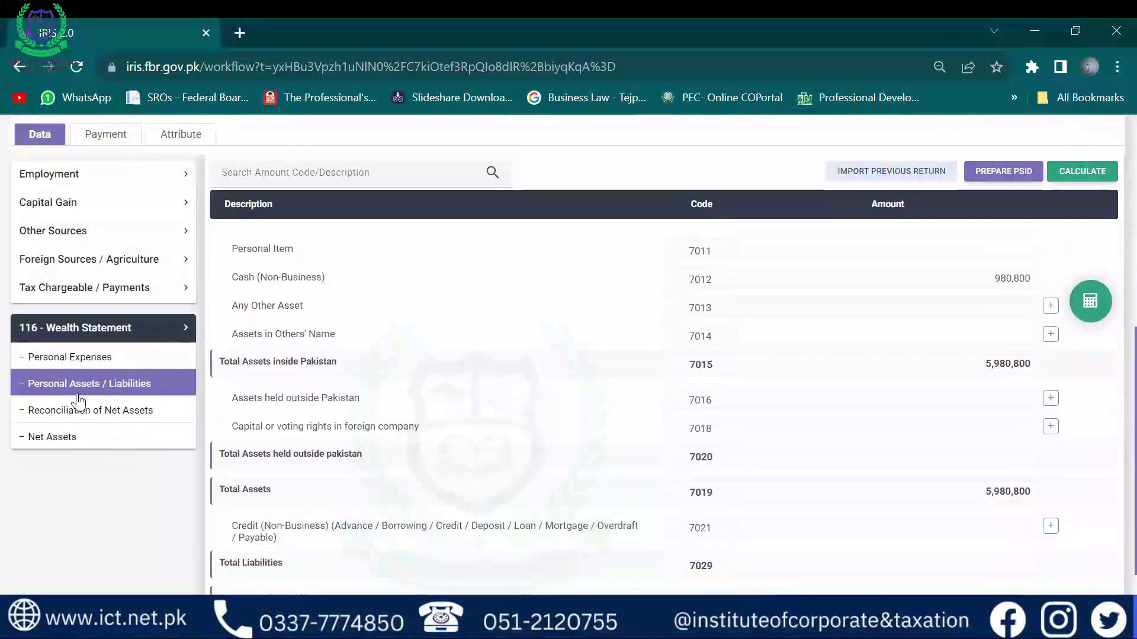
left_click(1107, 293)
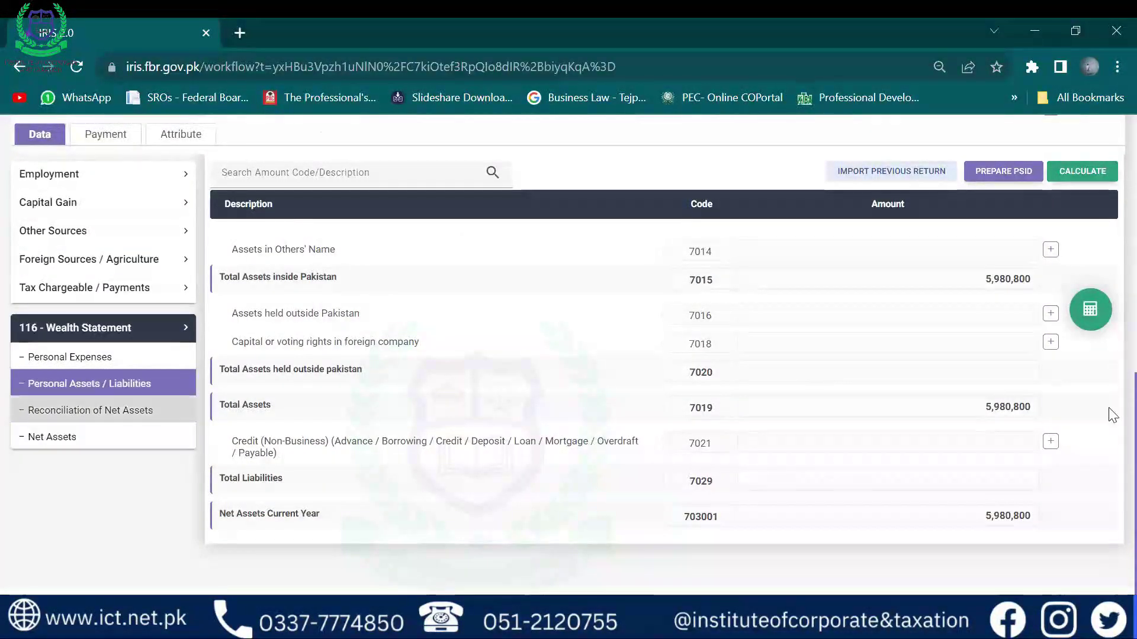
scroll(846, 515, "down", 5)
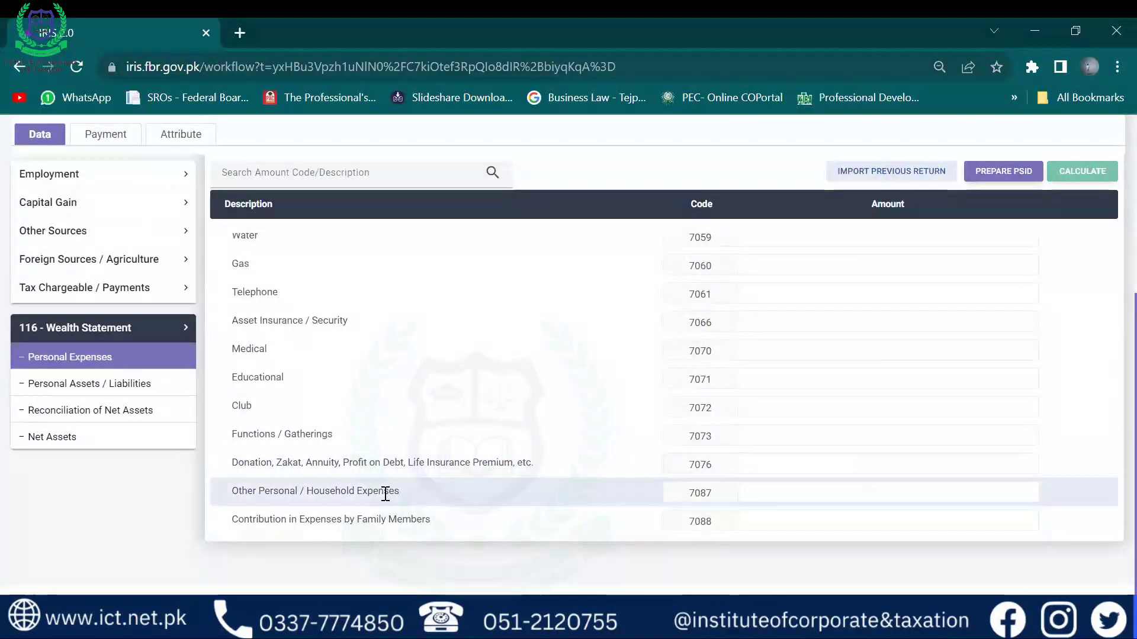
left_click_drag(384, 491, 278, 491)
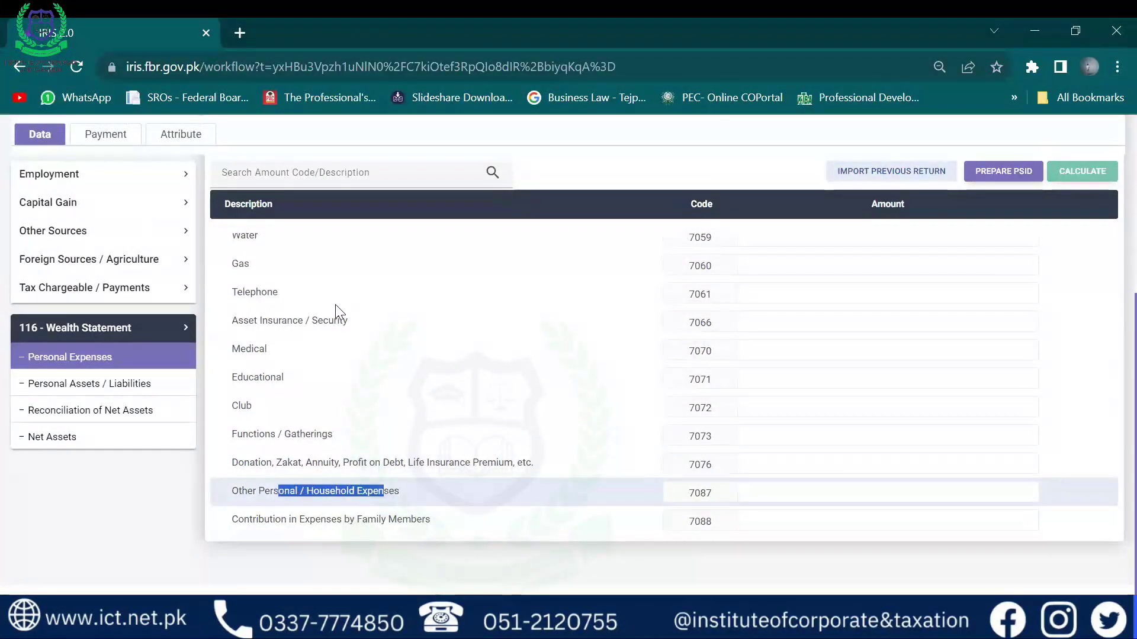
- Return to Personal Assets / Liabilities and open the Faisalabad property's amount (code 7002) for editing
left_click(89, 384)
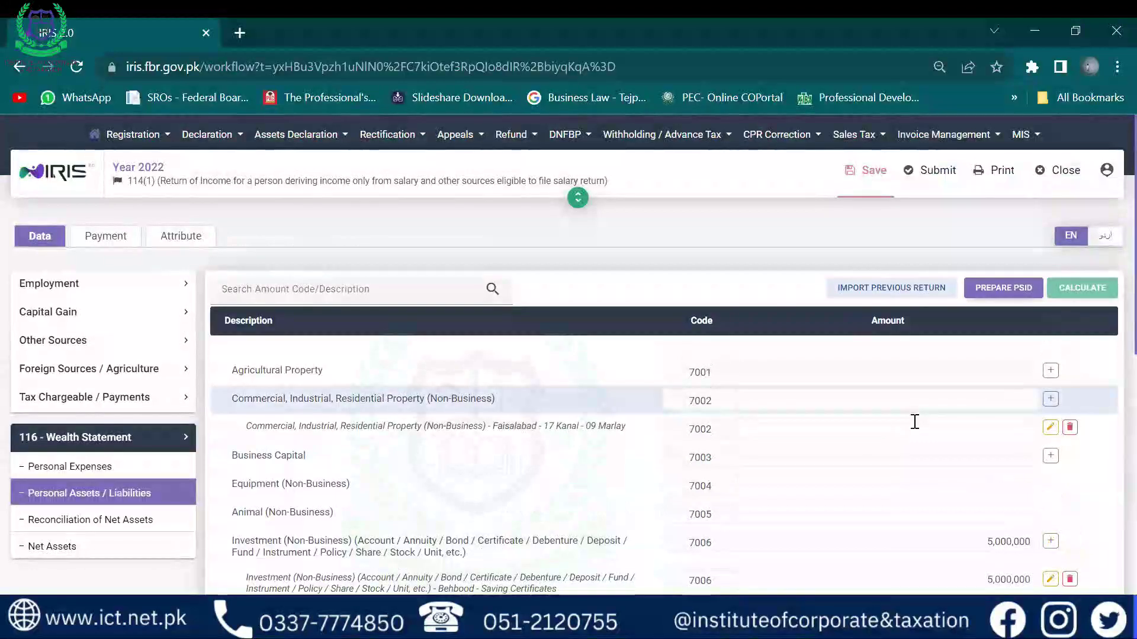
left_click(915, 422)
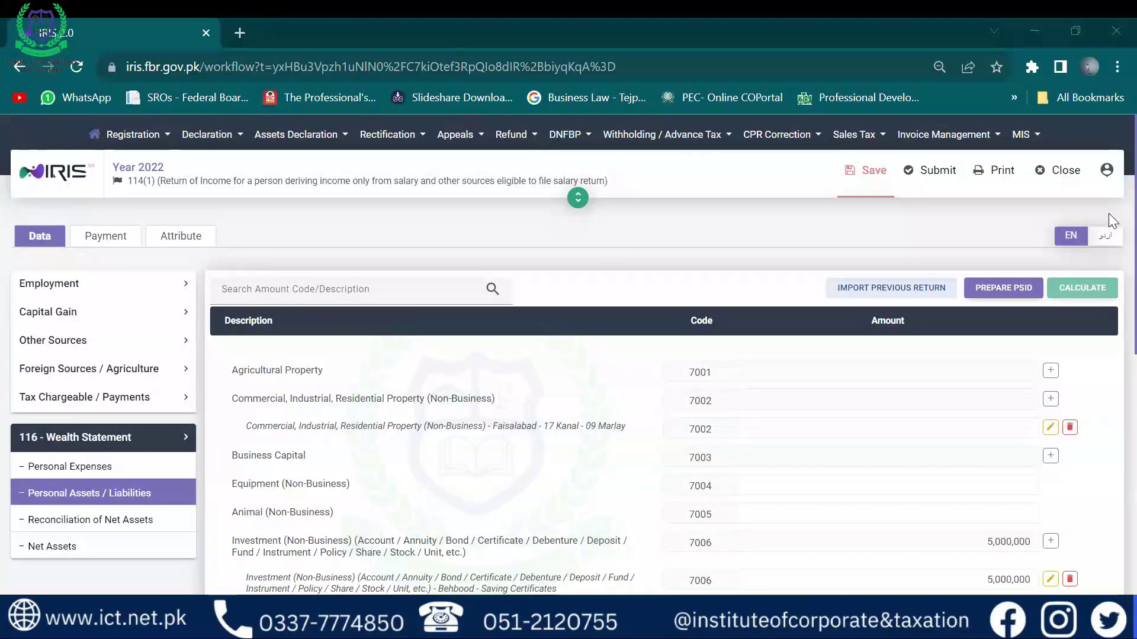
scroll(1110, 278, "down", 3)
scroll(1110, 272, "up", 4)
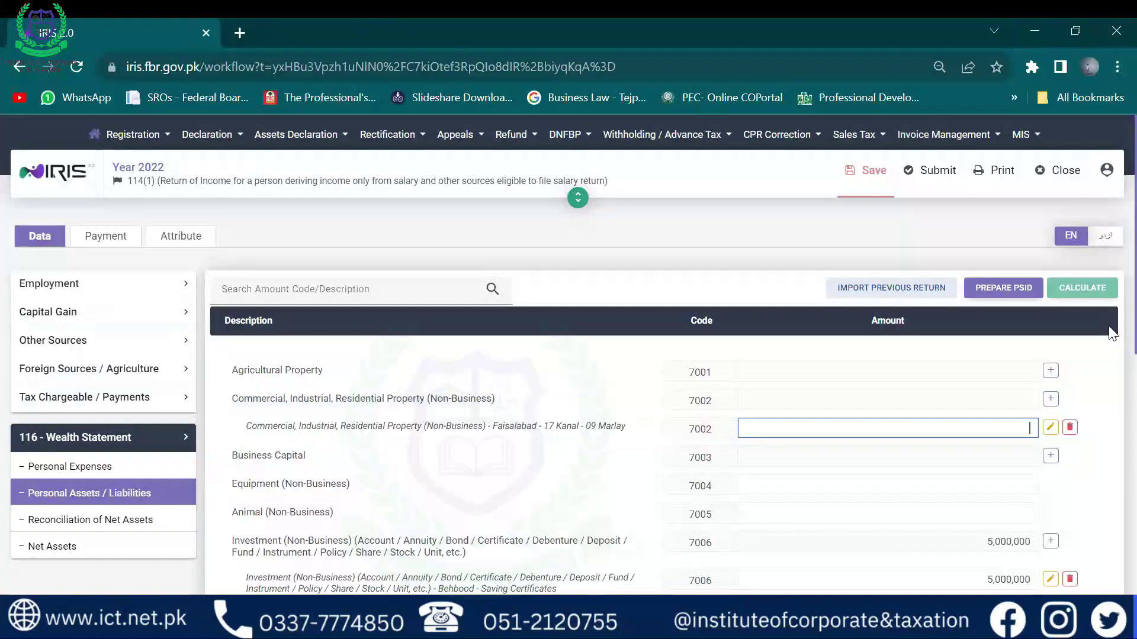
scroll(1112, 361, "down", 1)
scroll(1112, 367, "down", 3)
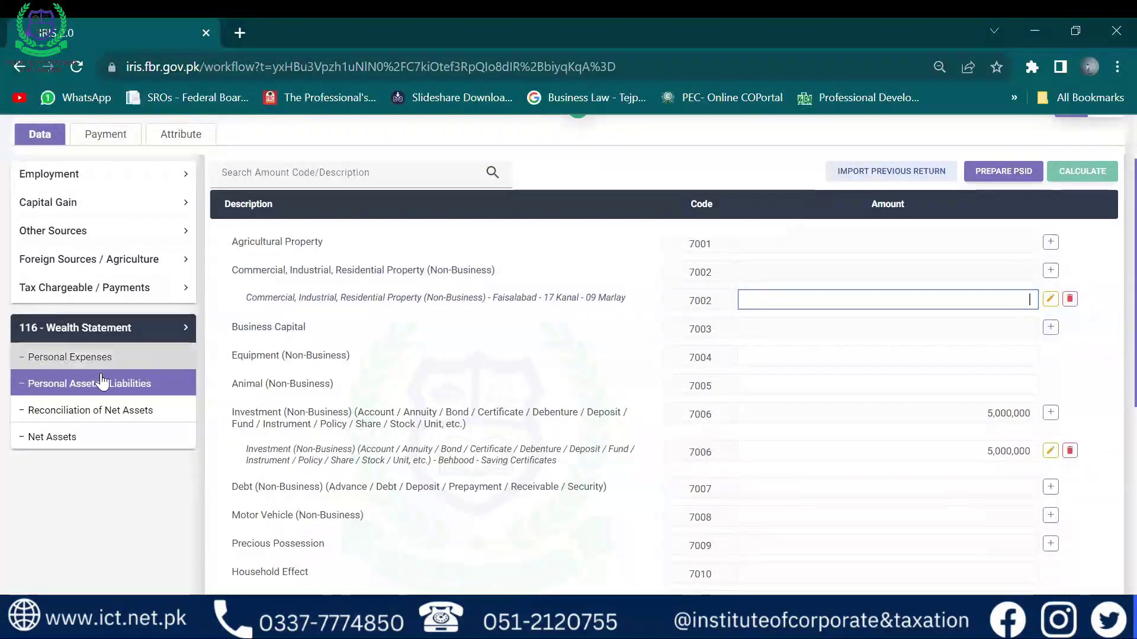
- Show the Capital Assets section of Tax Chargeable / Payments and look over its property rows
left_click(59, 329)
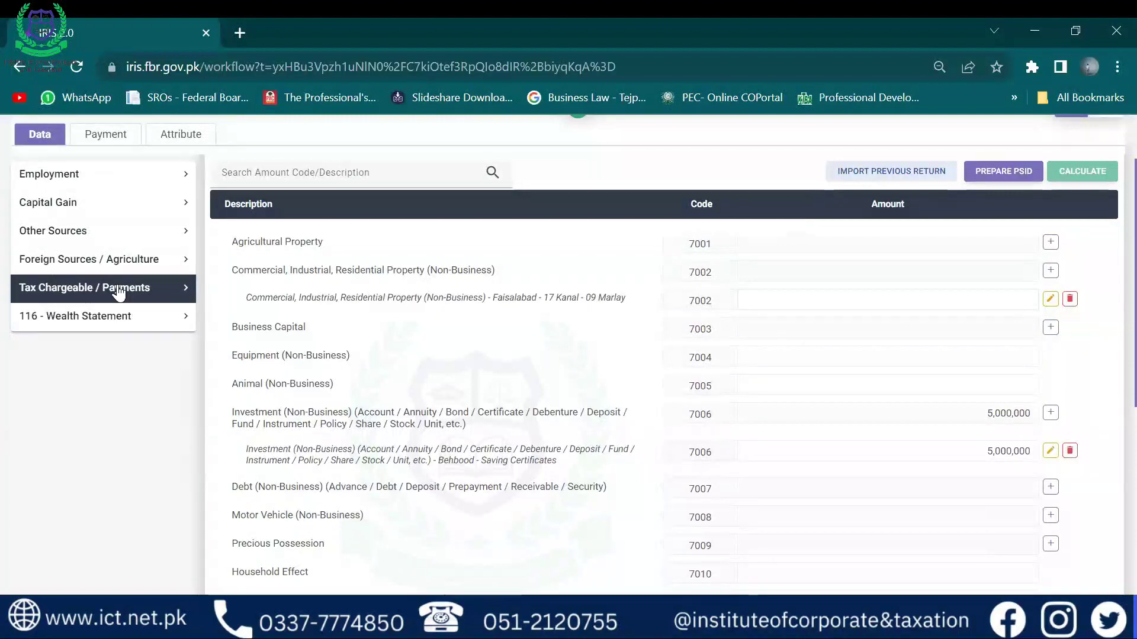
left_click(101, 301)
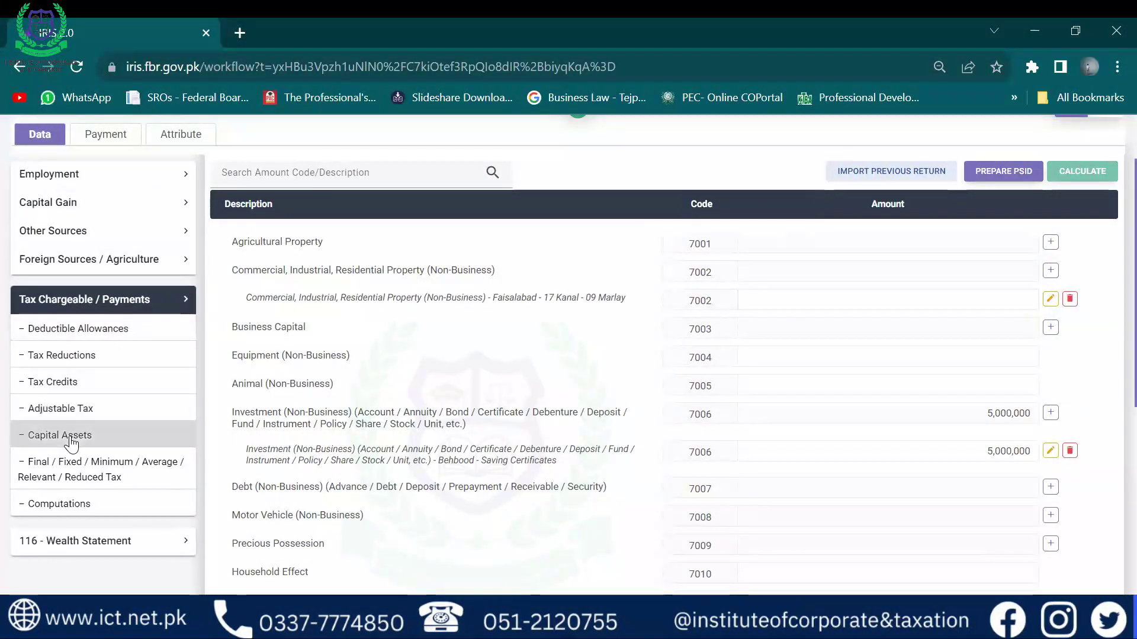
left_click(59, 435)
scroll(584, 468, "down", 2)
scroll(583, 470, "up", 2)
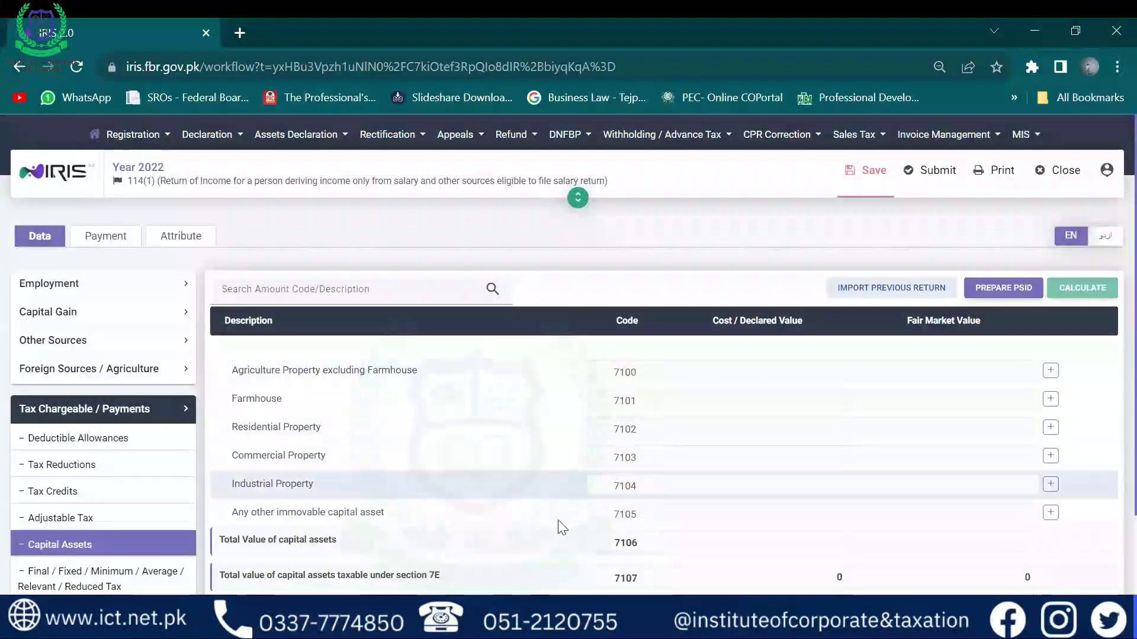
scroll(533, 439, "down", 1)
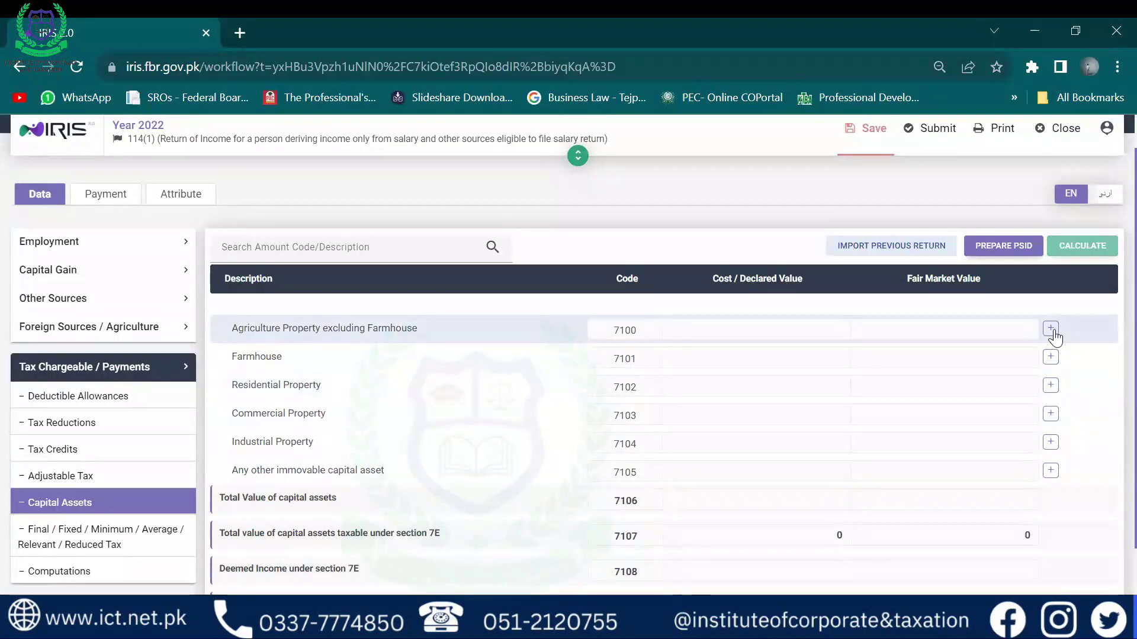
- Start an Agriculture Property excluding Farmhouse (code 7100) entry with measurements in Kanal and a total area of 17
left_click(1051, 330)
left_click(454, 270)
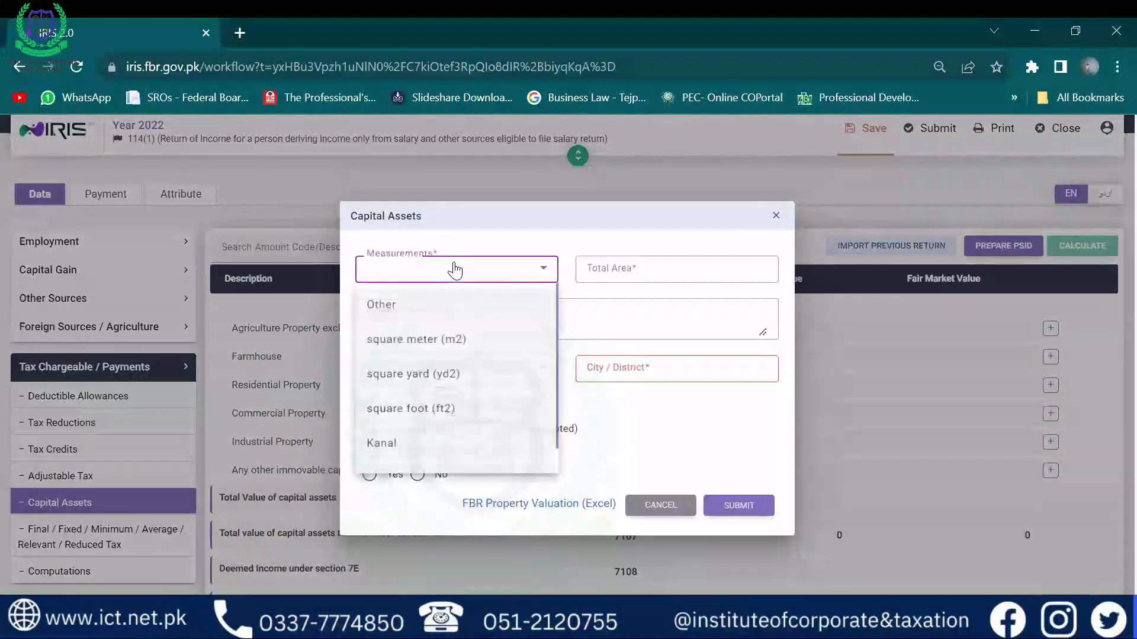
left_click(402, 451)
left_click(644, 269)
type("17")
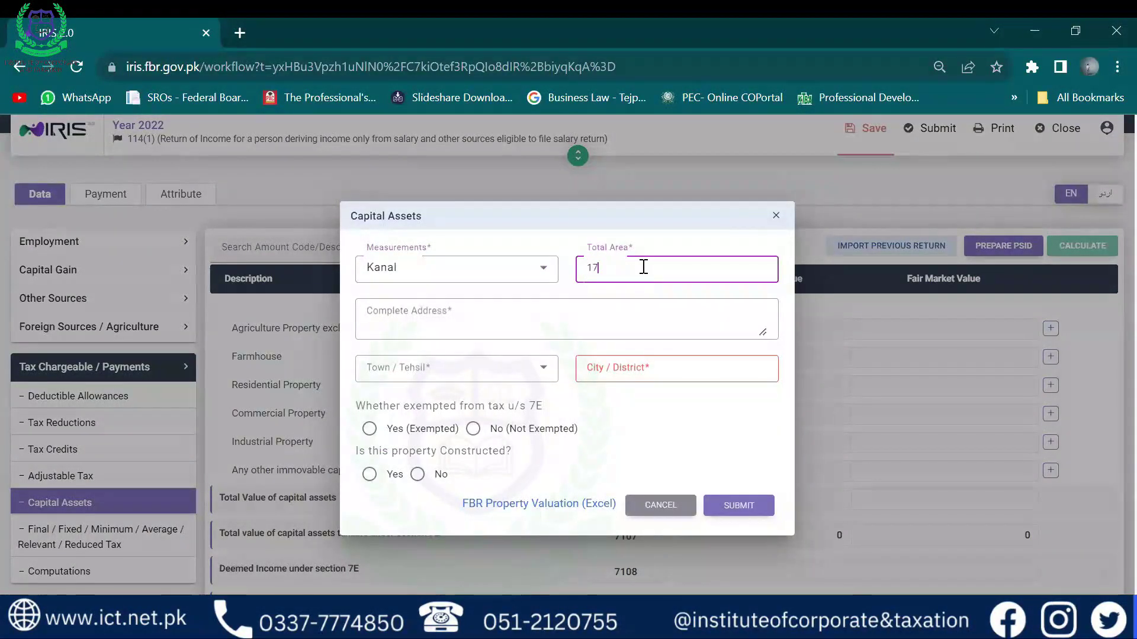
key("Tab")
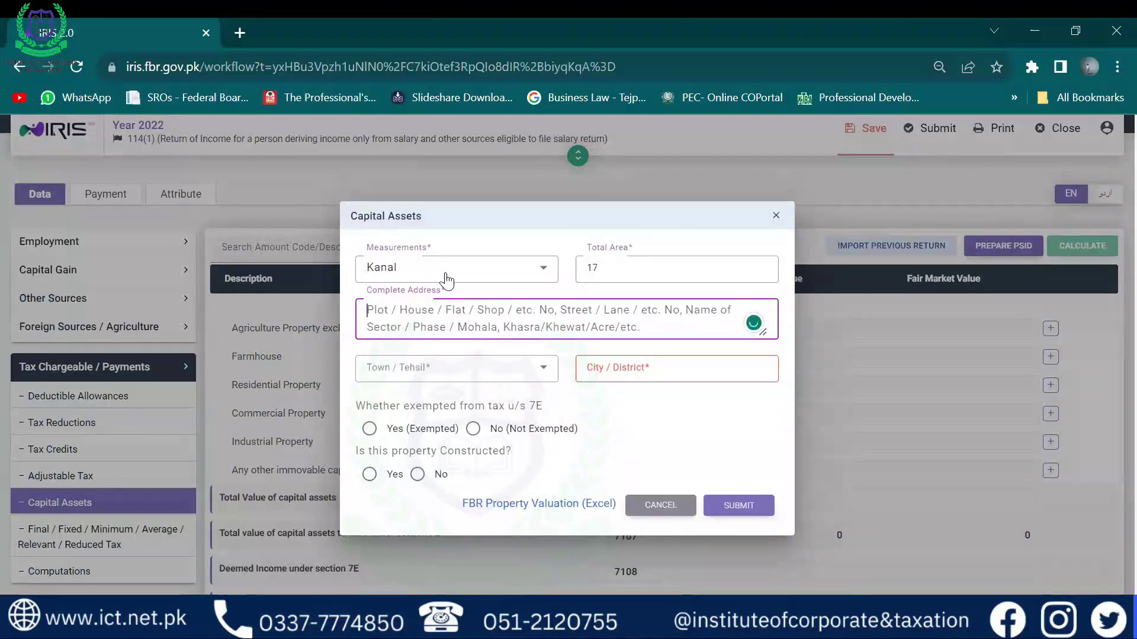
left_click(447, 275)
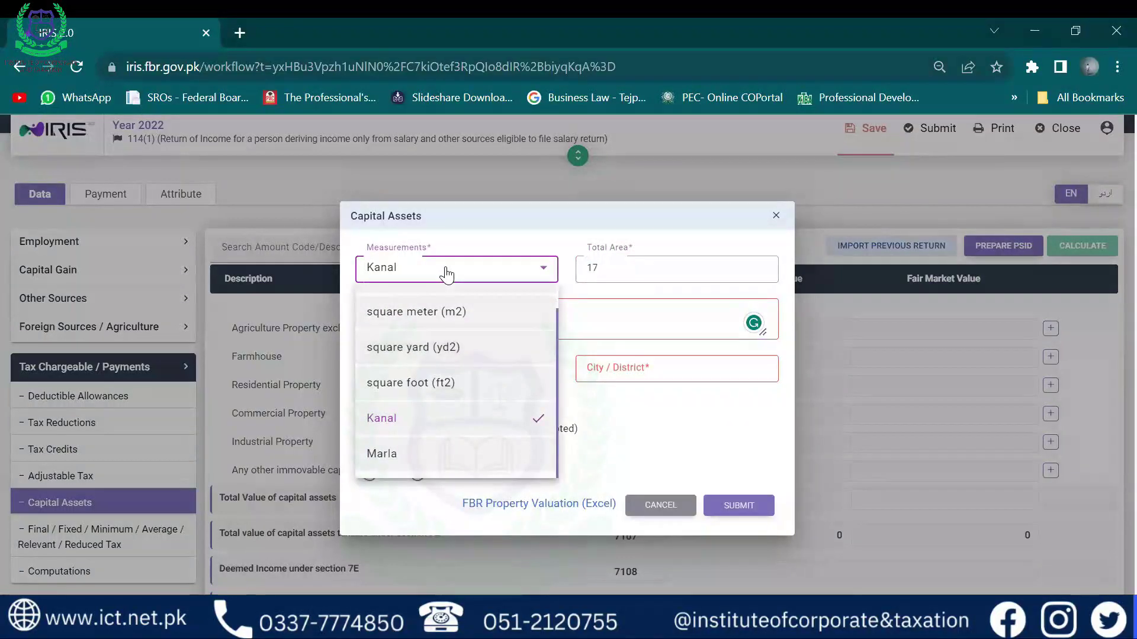
left_click(447, 274)
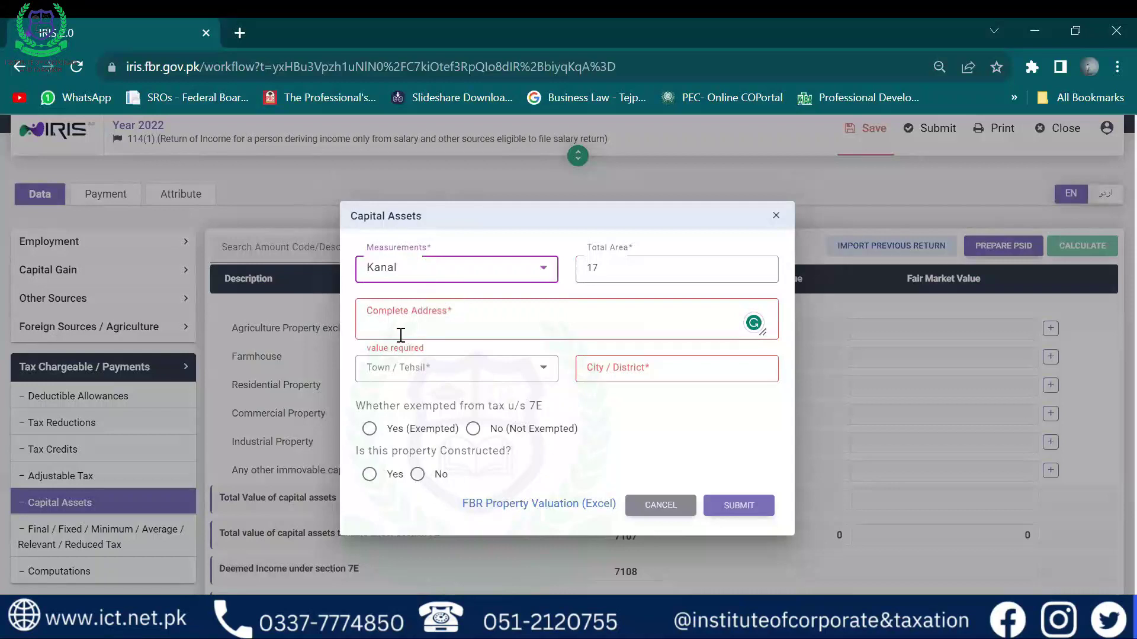
- Enter "Faisalabad" as the complete address of the agriculture property
left_click(466, 327)
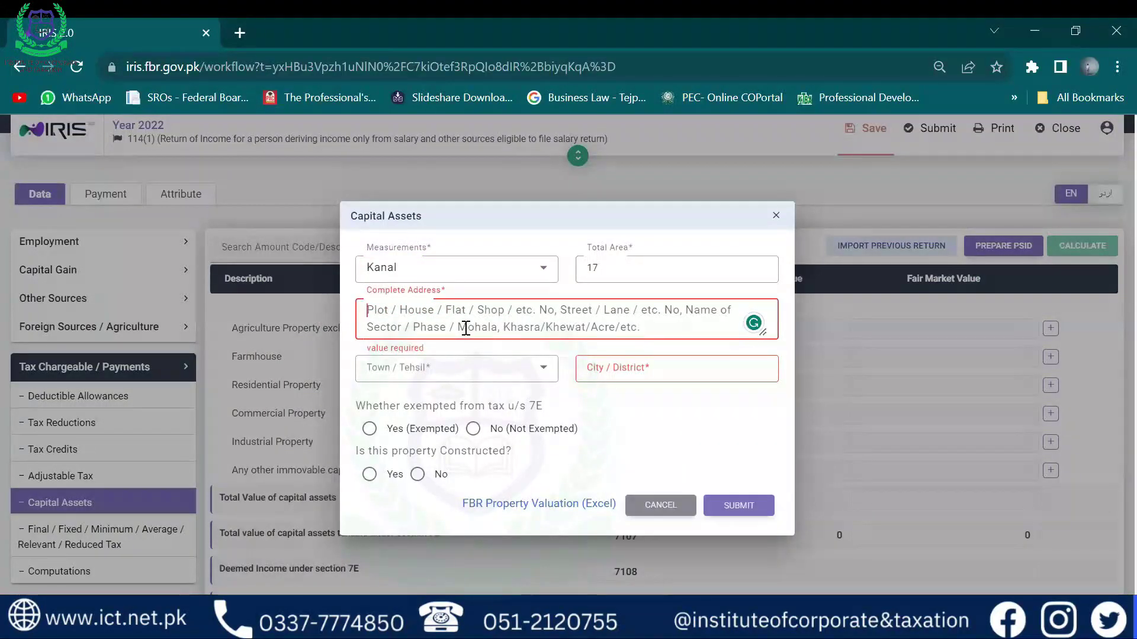
type("Fa")
type("si")
key("BackSpace")
key("BackSpace")
type("isalabad")
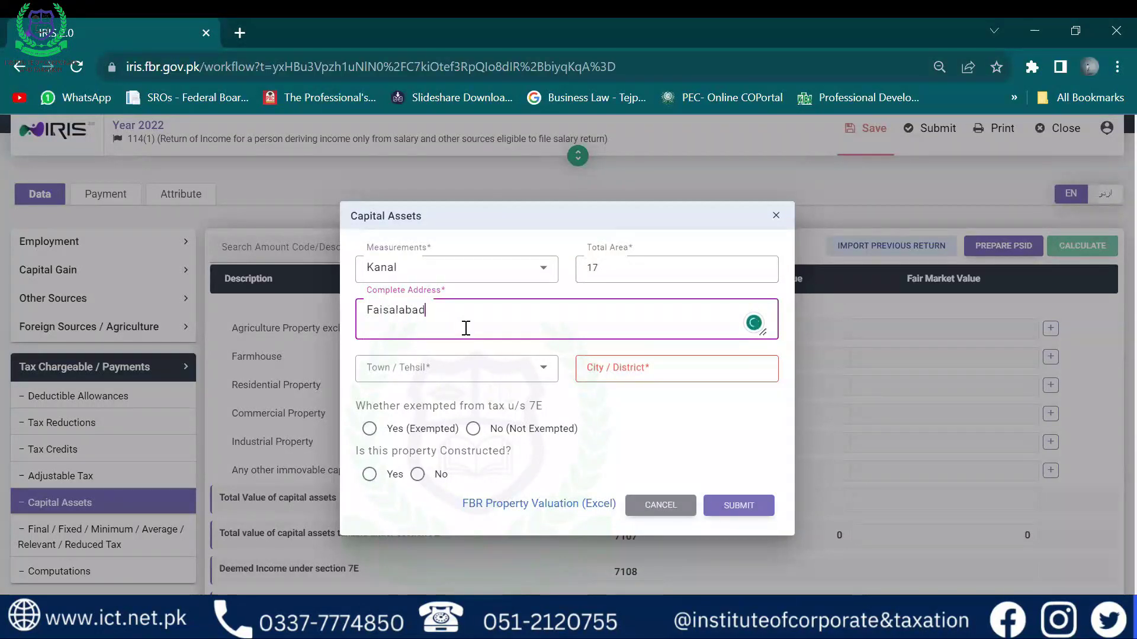
- Set the agriculture property's Town / Tehsil to Faisalabad and declare it exempted from tax under section 7E
left_click(457, 375)
scroll(457, 375, "down", 2)
scroll(457, 375, "up", 3)
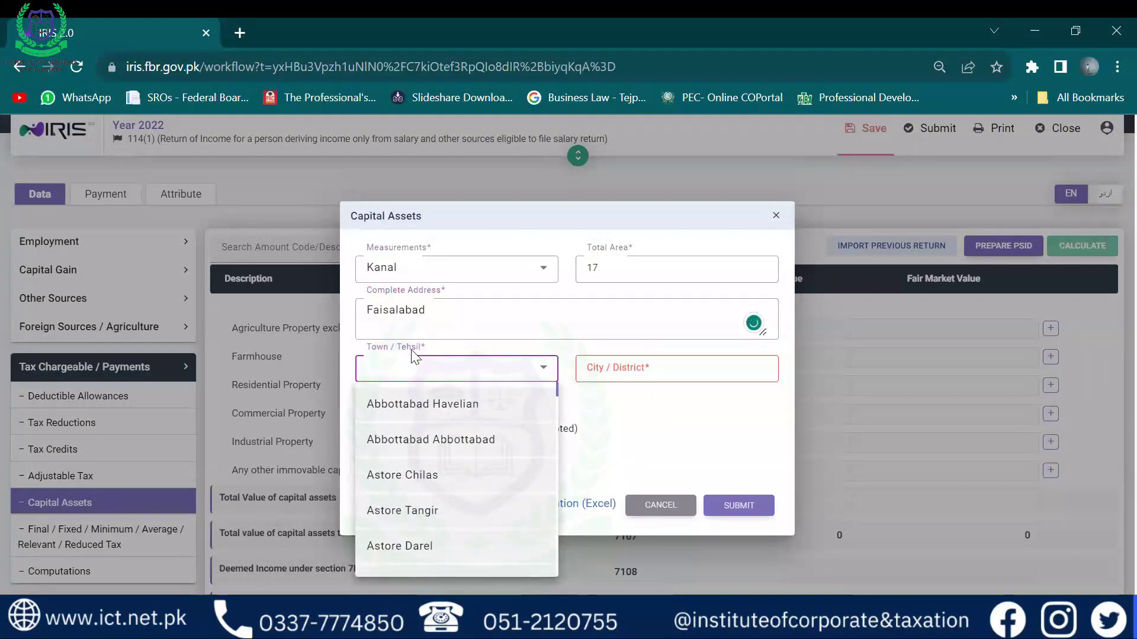
left_click(413, 369)
left_click(414, 364)
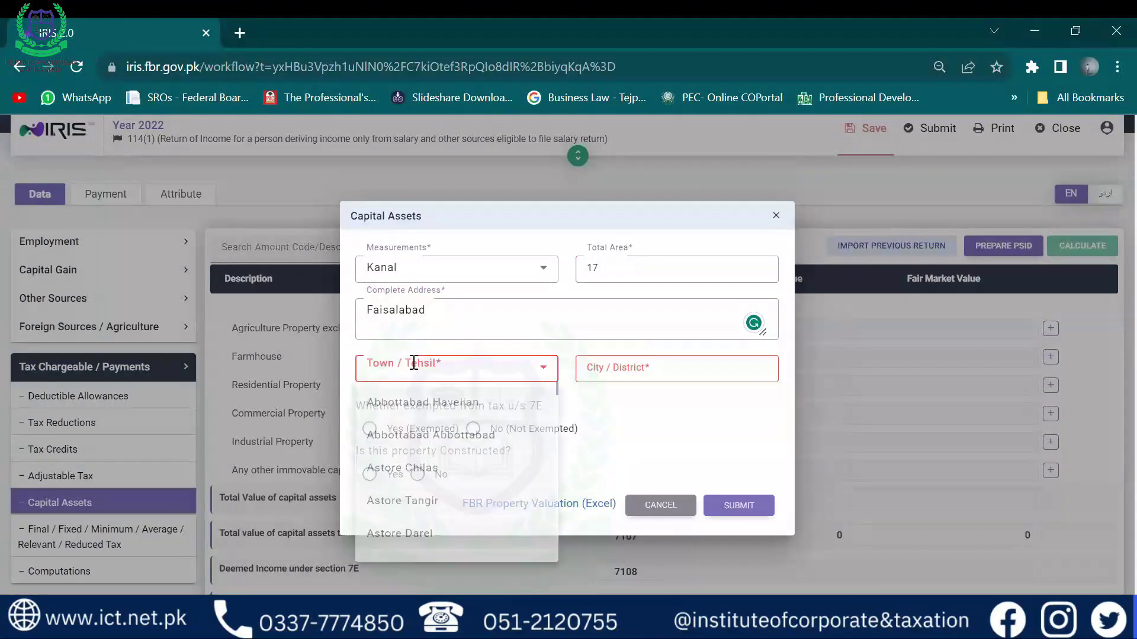
scroll(414, 362, "down", 10)
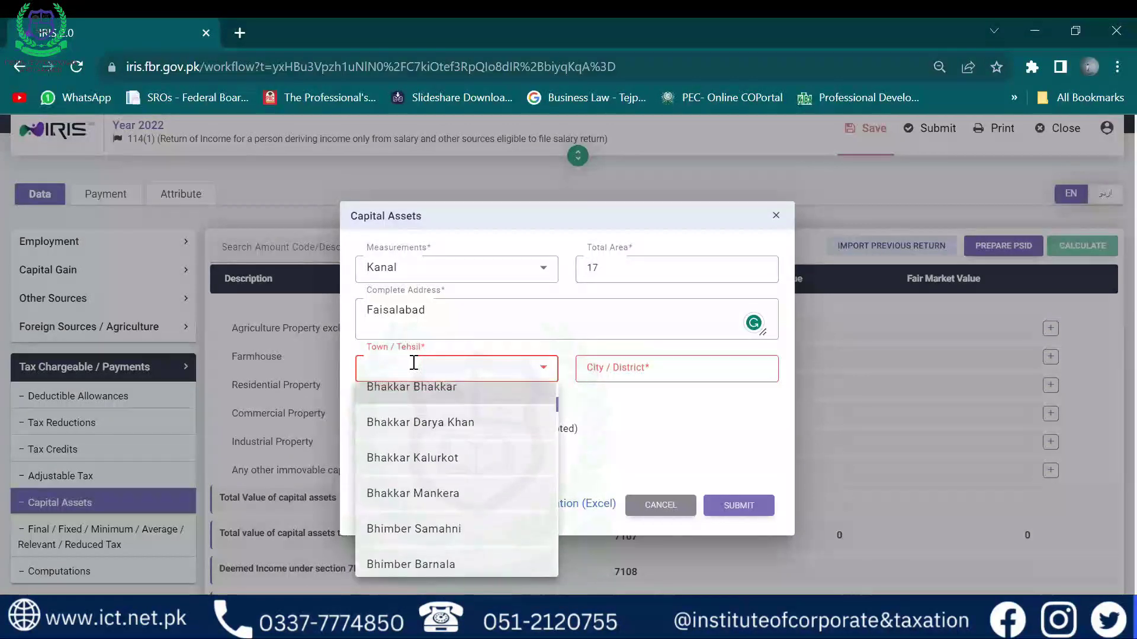
scroll(413, 362, "down", 10)
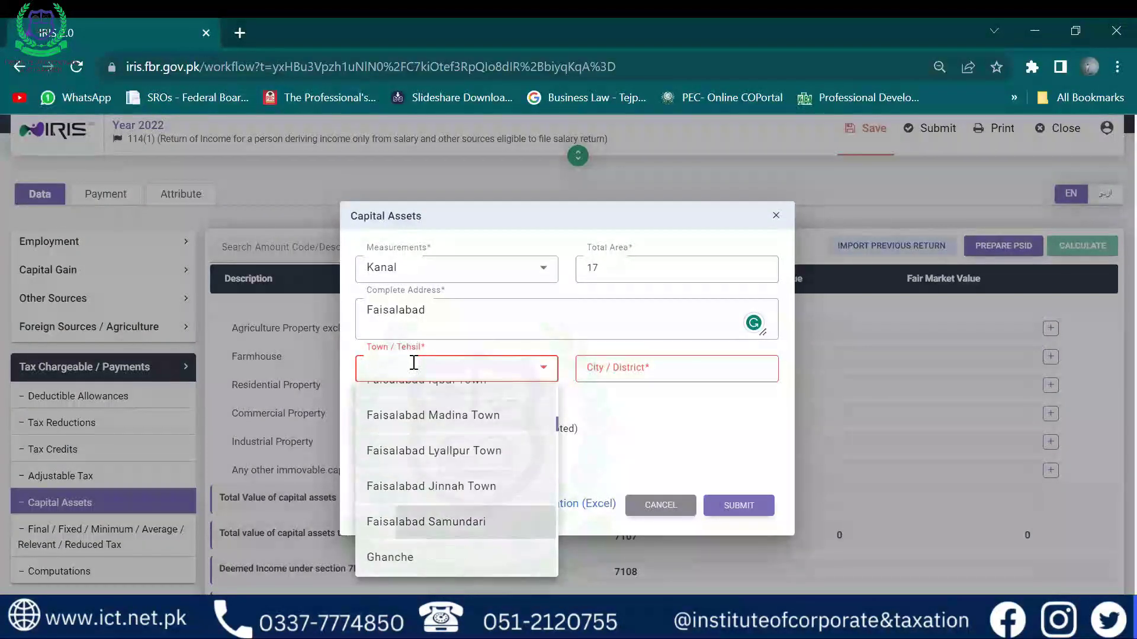
scroll(413, 362, "up", 5)
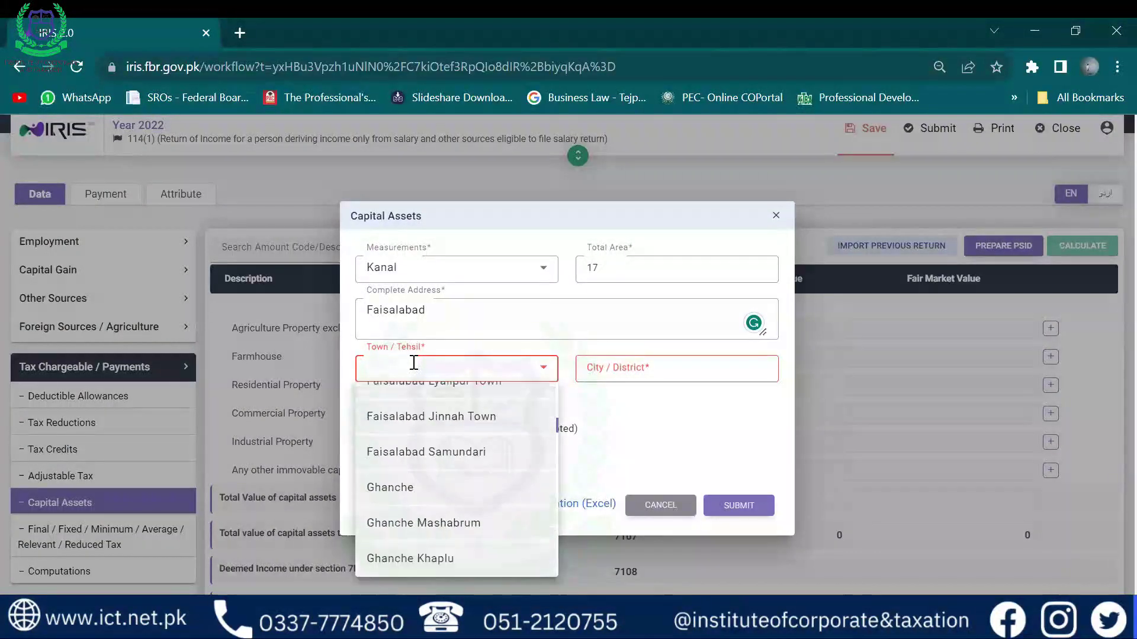
scroll(413, 363, "up", 1)
scroll(413, 362, "down", 2)
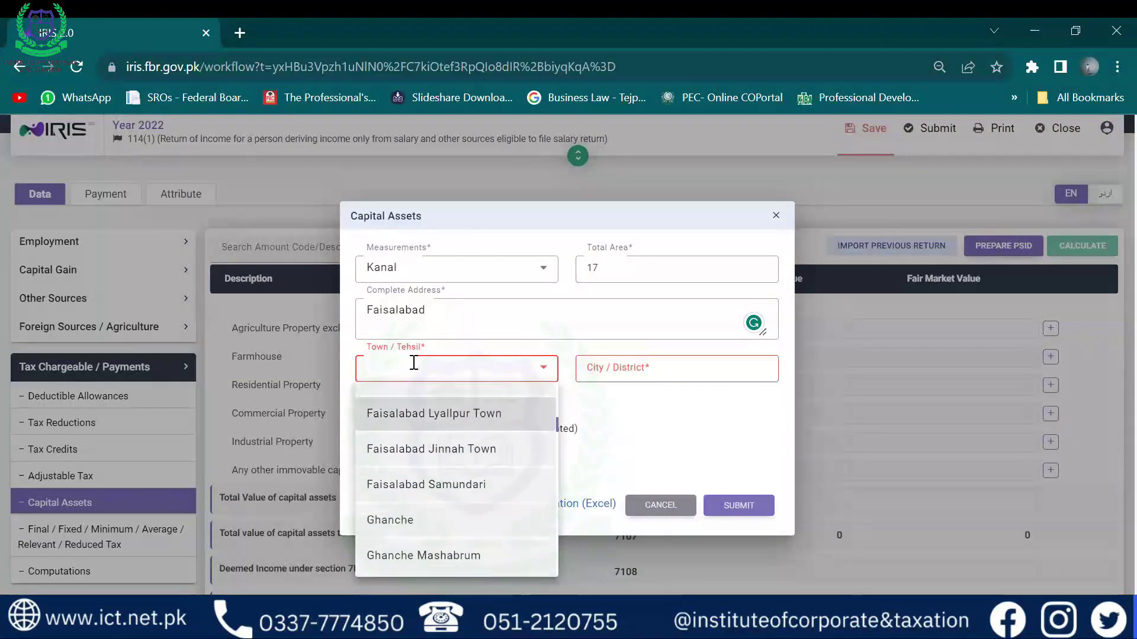
scroll(414, 363, "up", 2)
scroll(413, 363, "up", 4)
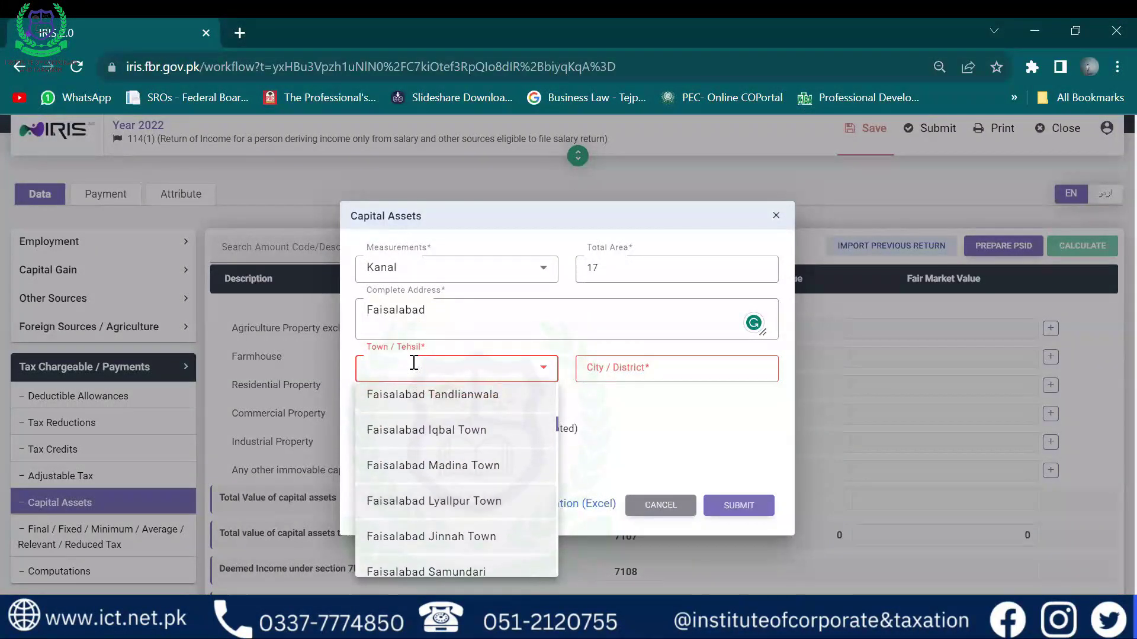
scroll(414, 362, "up", 3)
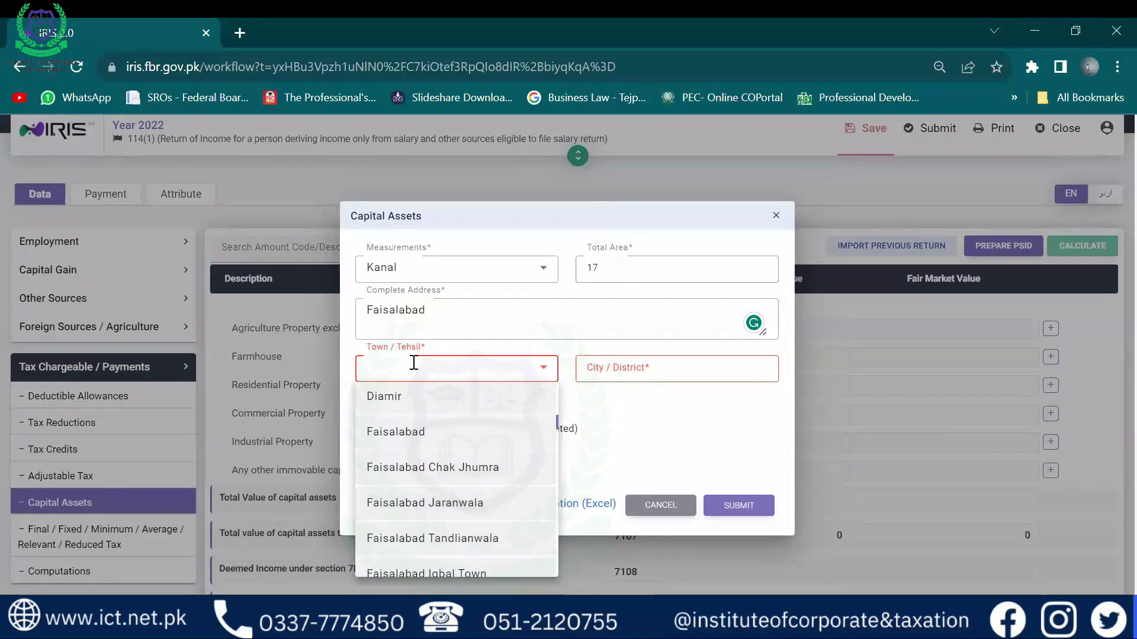
left_click(409, 455)
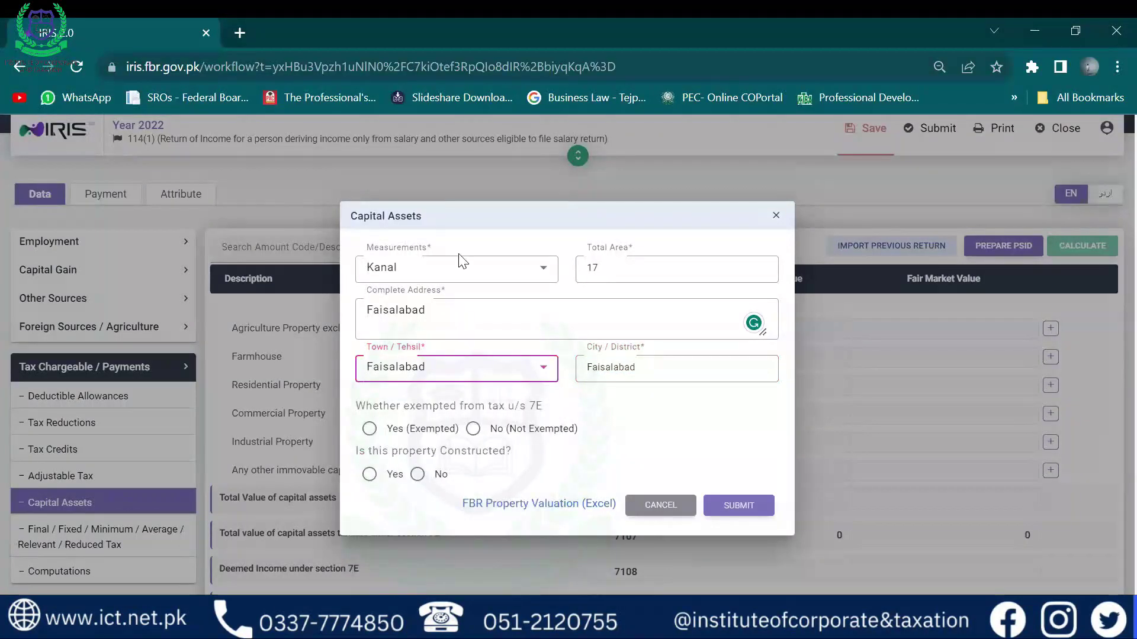
left_click(370, 429)
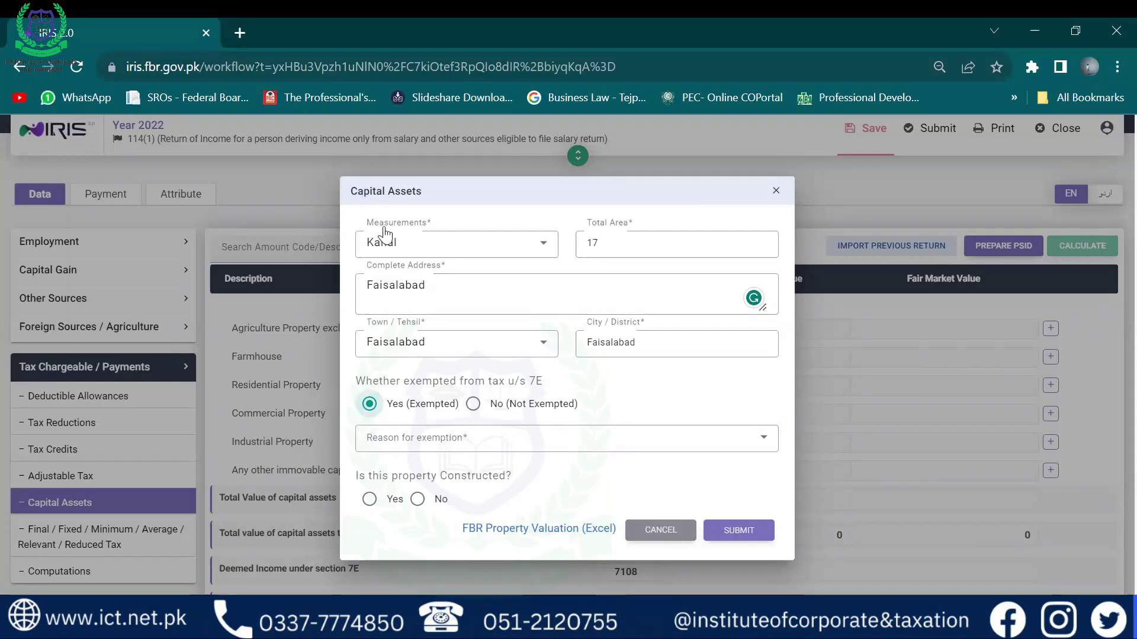
- Open the iris.fbr.gov.pk dashboard in a new browser tab and dismiss the scam alert notice
left_click(239, 32)
type("iris.fbr.gov.pk")
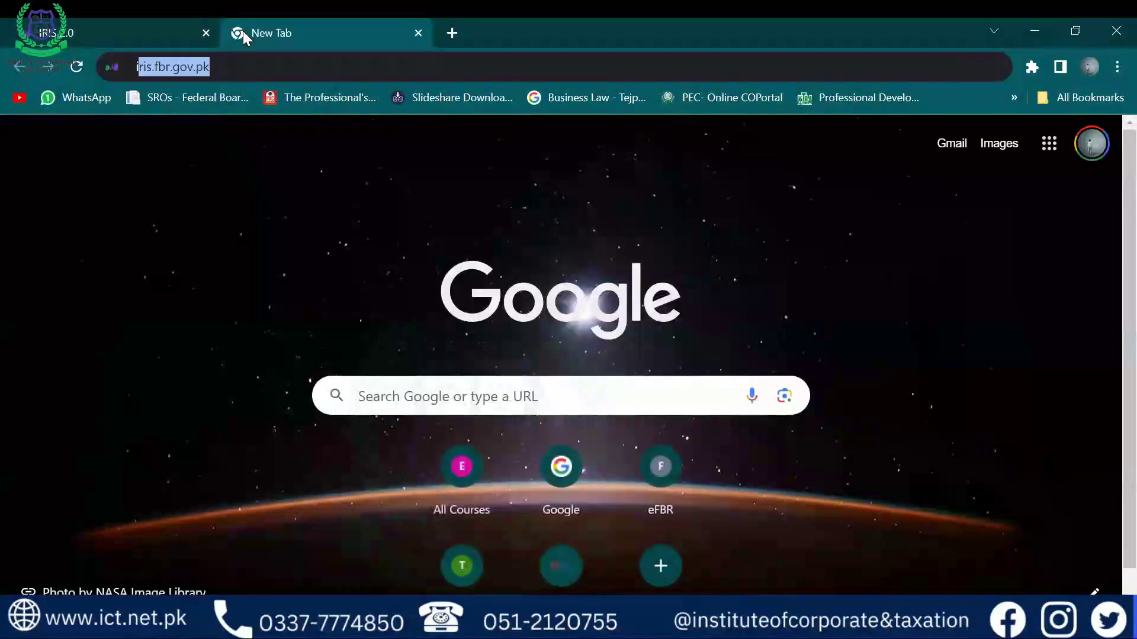
key("Return")
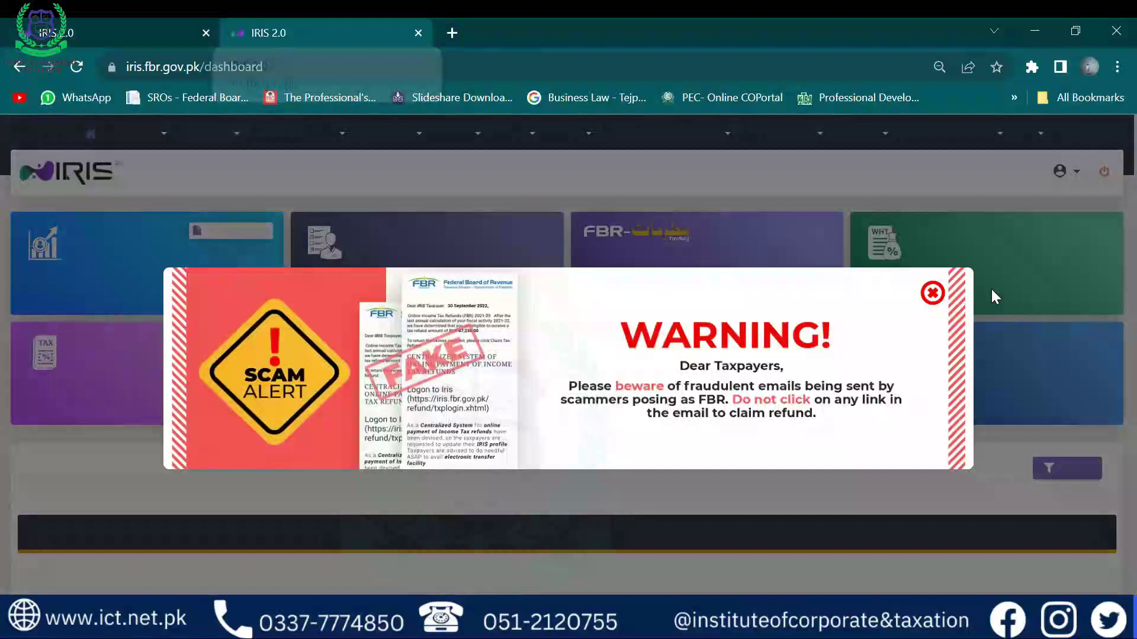
left_click(928, 298)
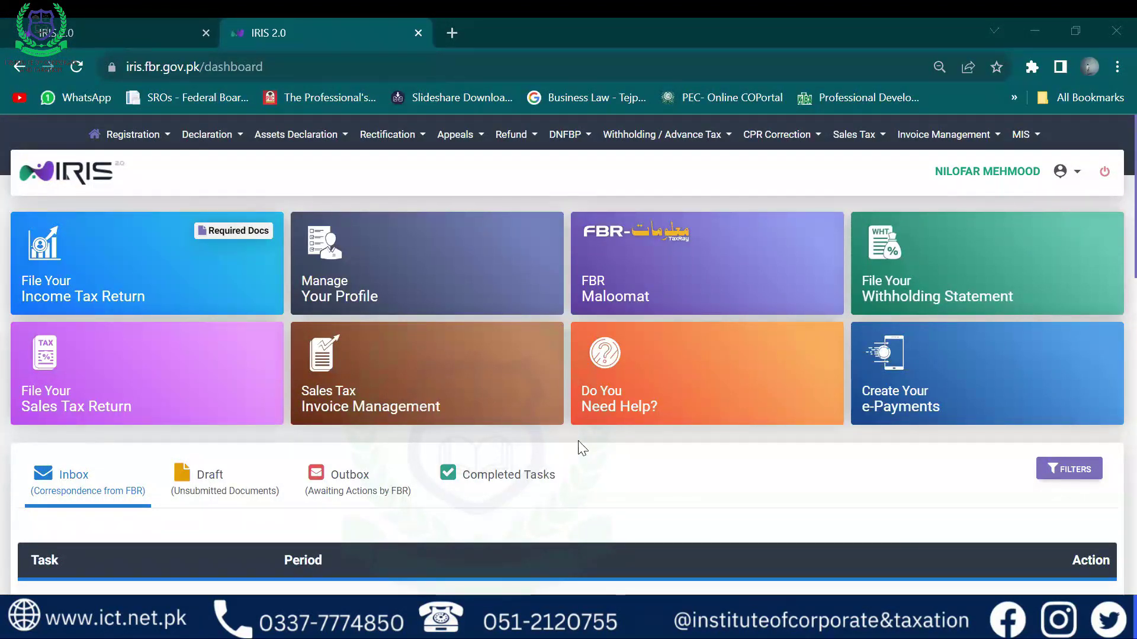
- Look through the browser history for today's previously visited pages, then return to the Capital Assets entry form
key("ctrl+h")
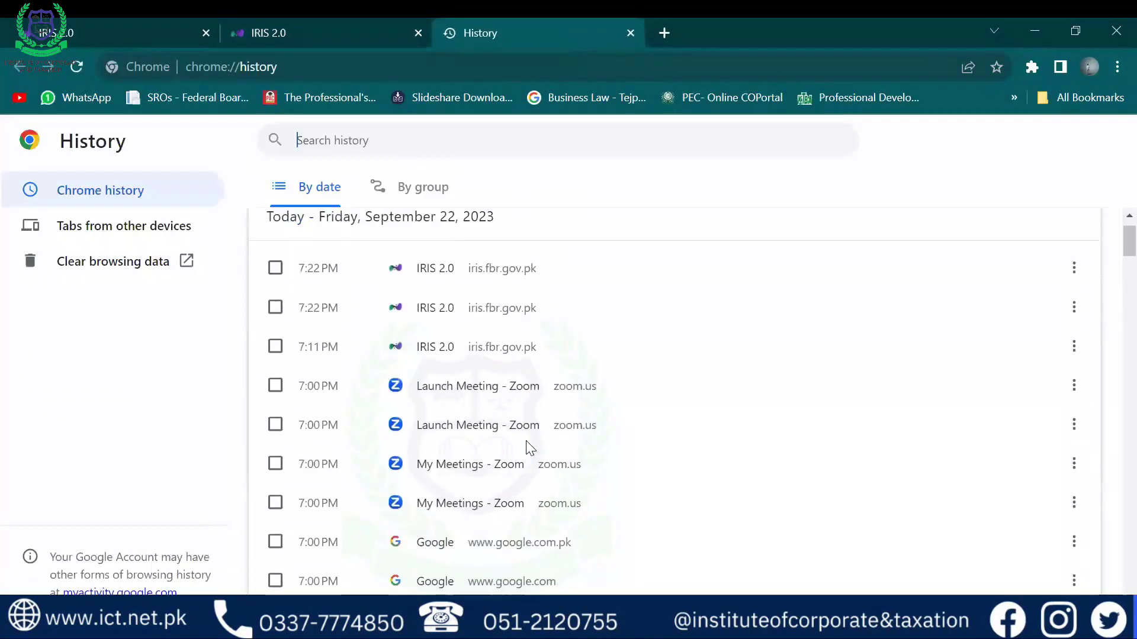
scroll(529, 448, "down", 2)
scroll(530, 448, "down", 2)
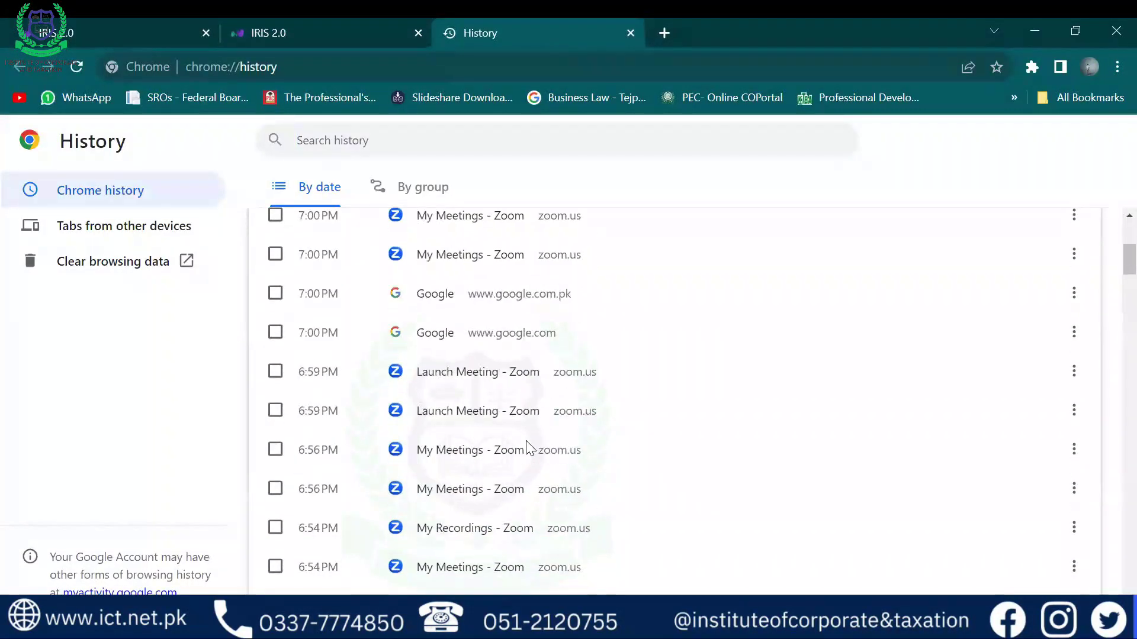
scroll(530, 449, "down", 2)
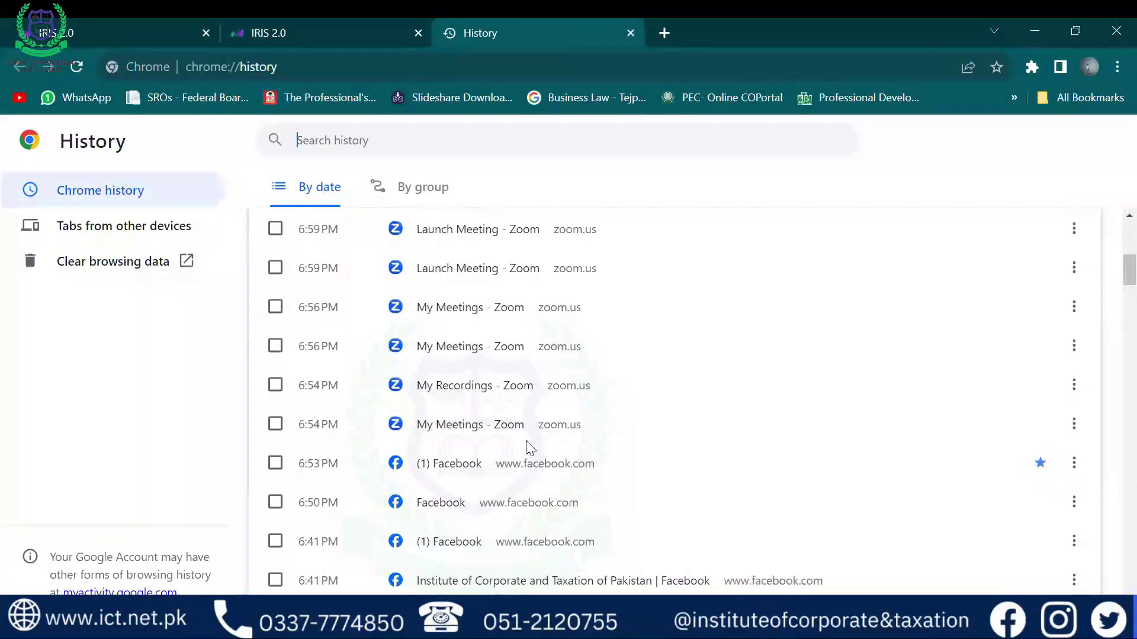
scroll(529, 448, "down", 6)
scroll(530, 448, "down", 10)
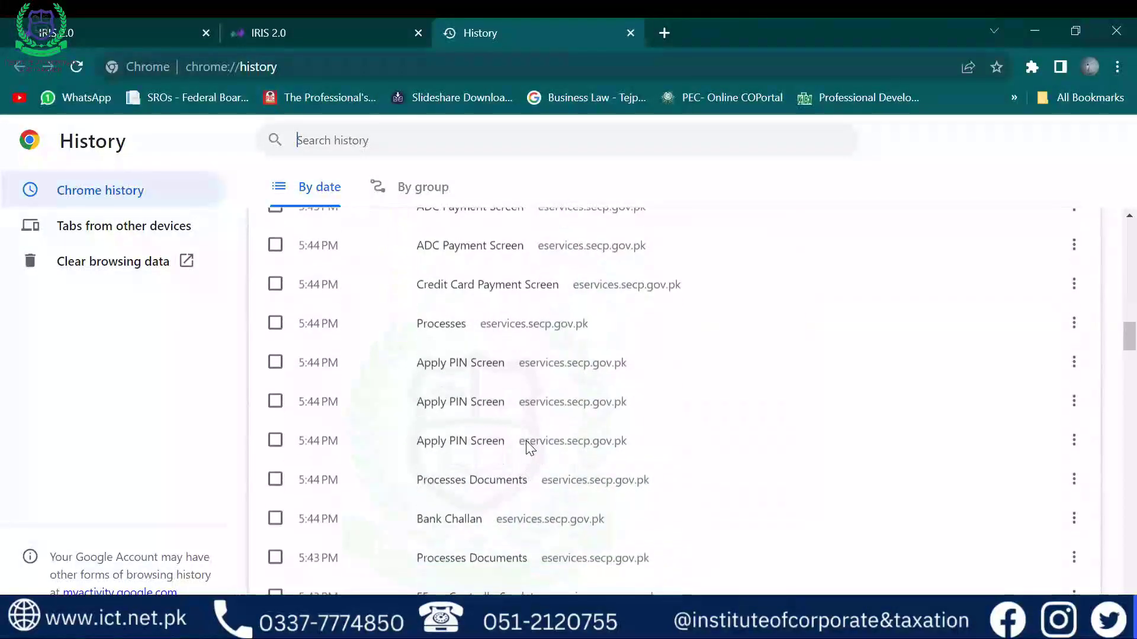
scroll(529, 448, "down", 6)
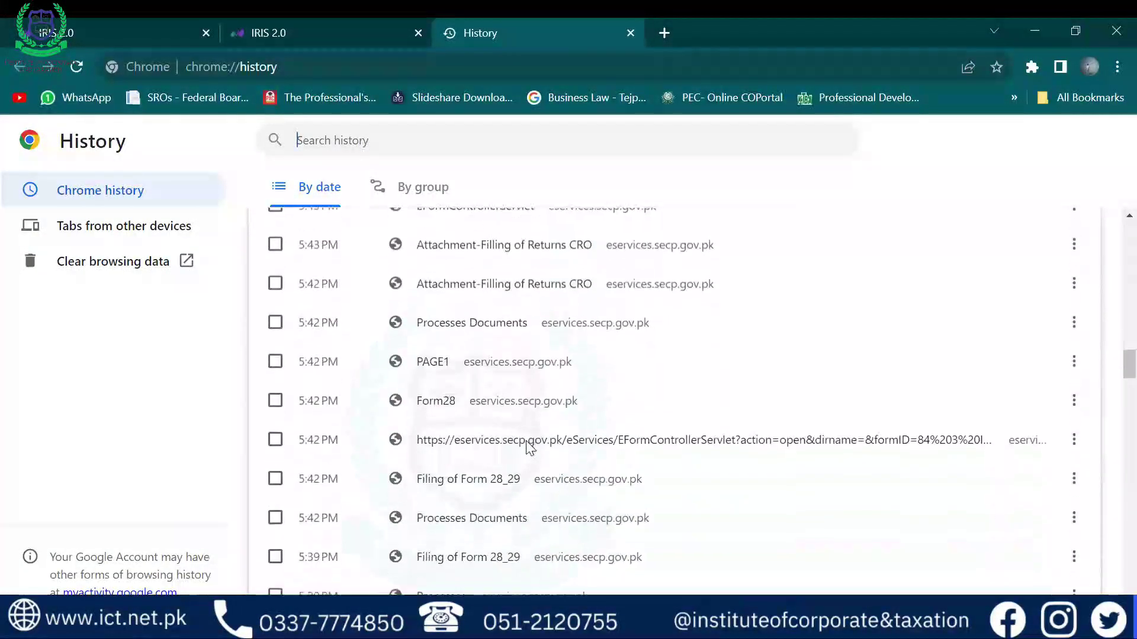
scroll(529, 448, "down", 8)
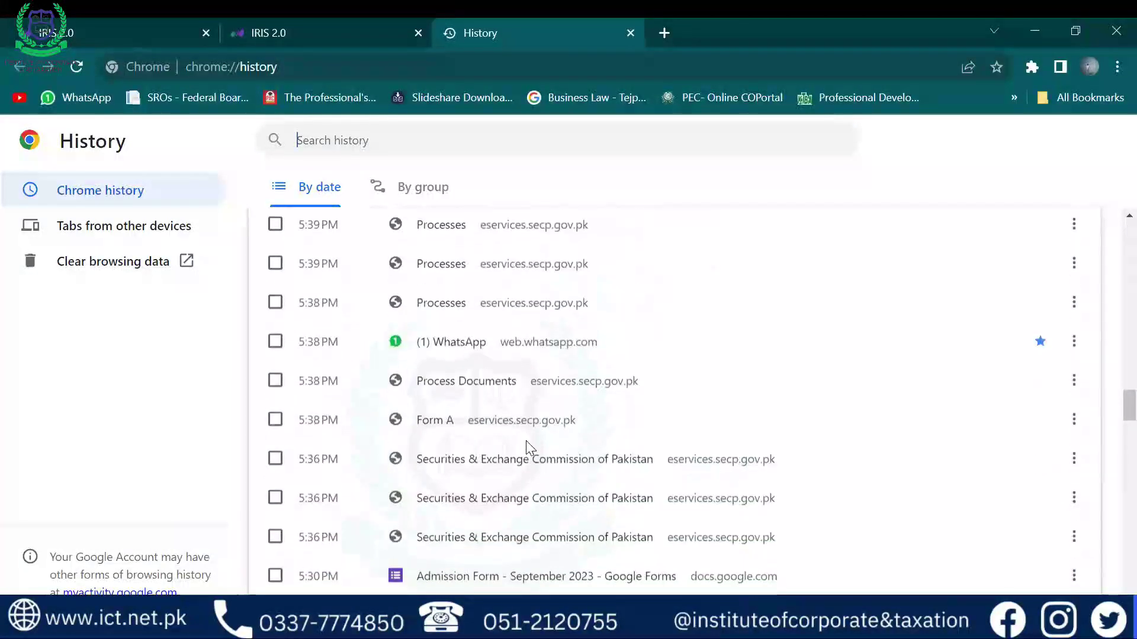
scroll(478, 331, "down", 5)
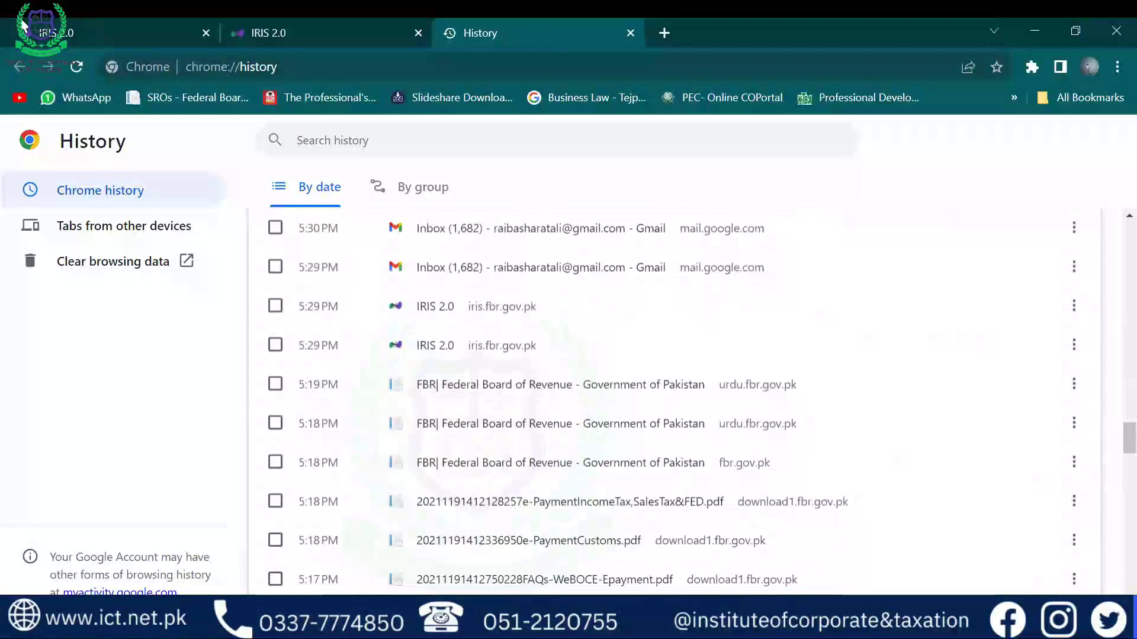
key("ctrl+1")
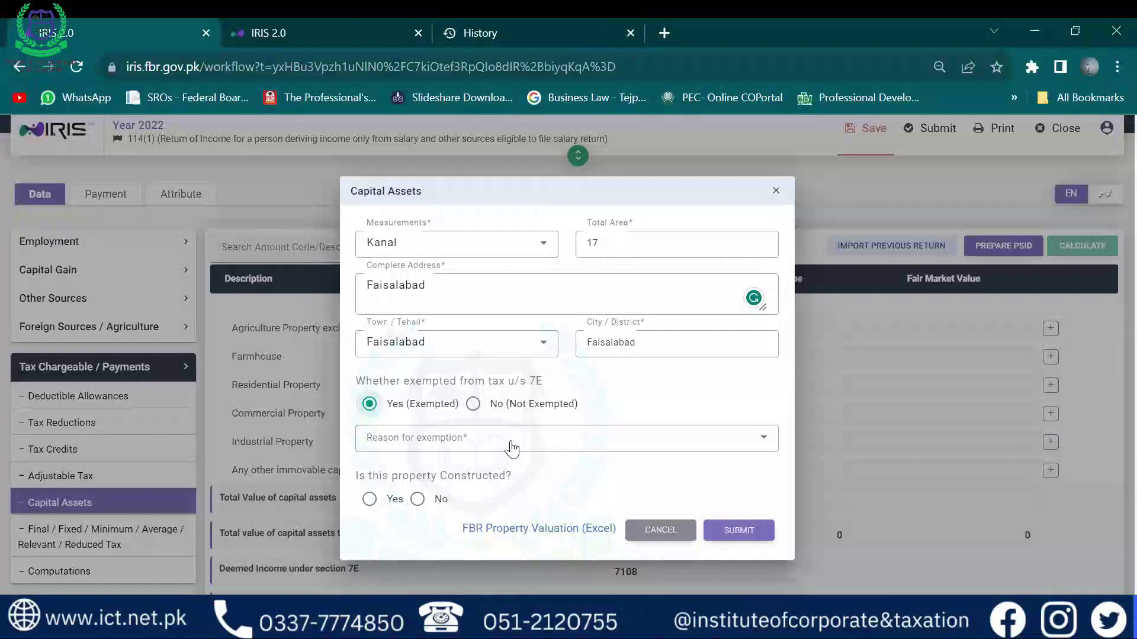
- Review the exemption reasons and choose "Self-owned agriculture land where agriculture activity is carried out by the person"
left_click(507, 443)
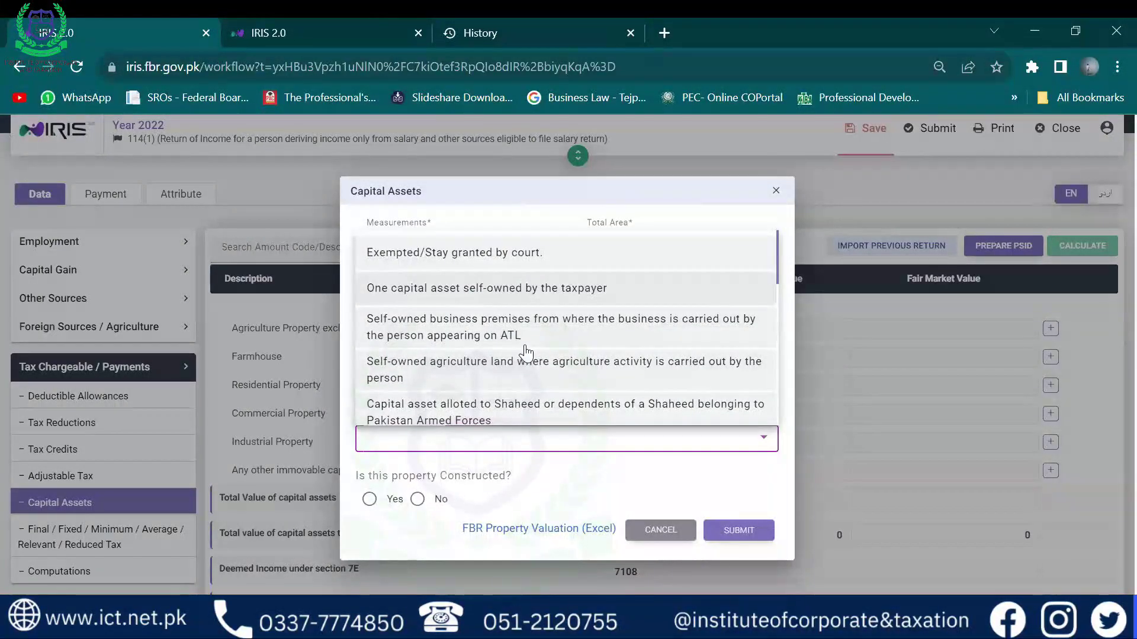
scroll(518, 348, "down", 5)
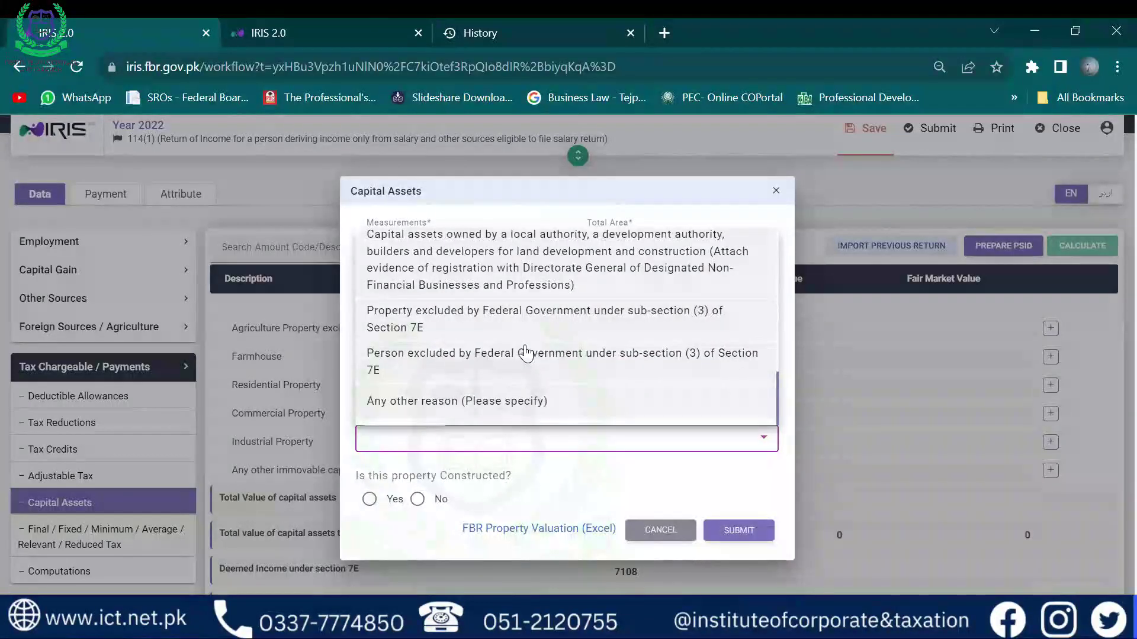
scroll(525, 352, "up", 1)
scroll(525, 352, "up", 5)
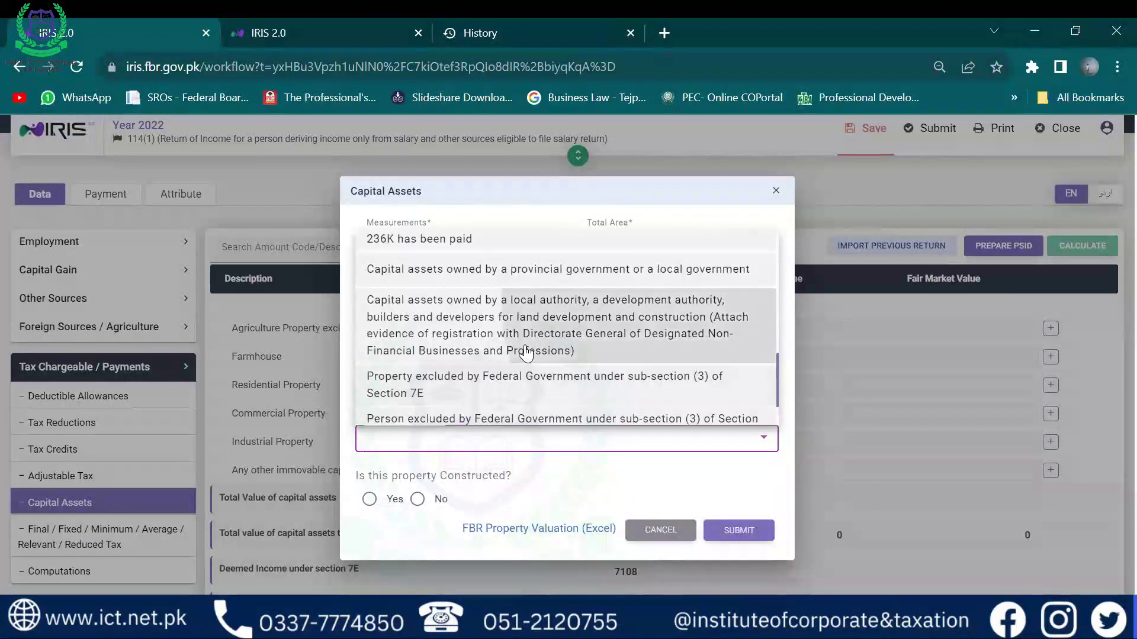
scroll(525, 352, "up", 5)
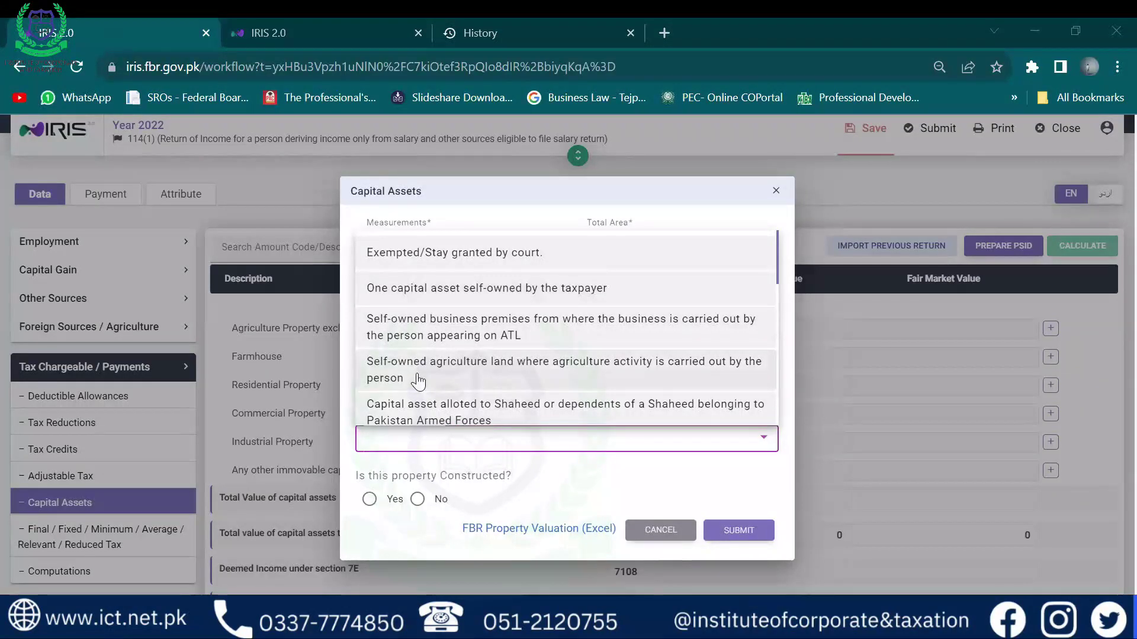
scroll(418, 382, "down", 1)
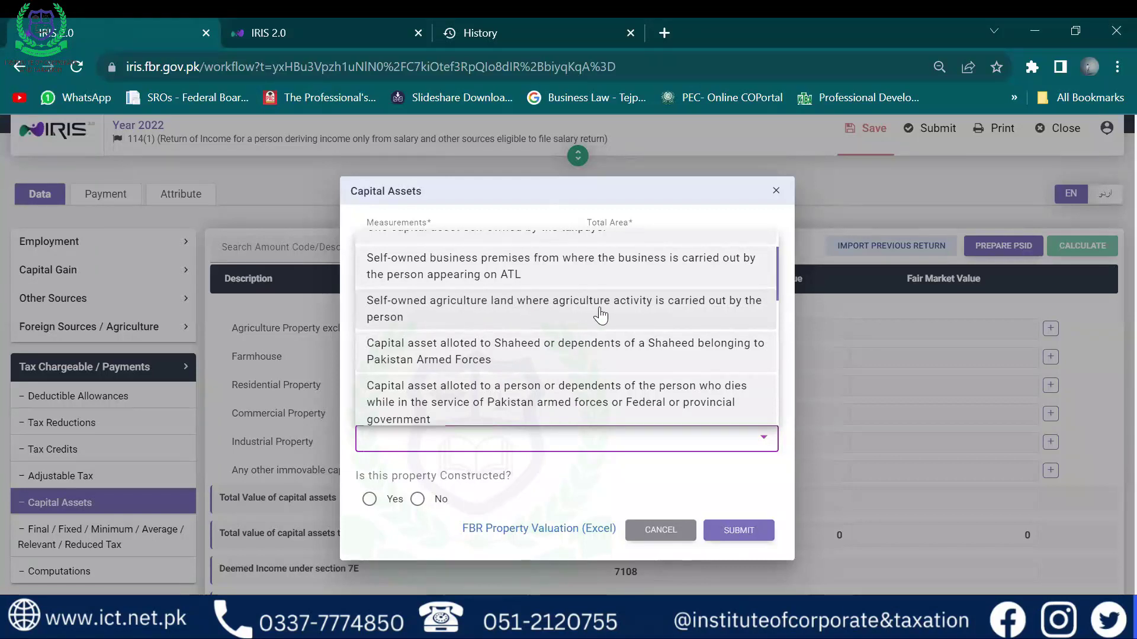
left_click(459, 321)
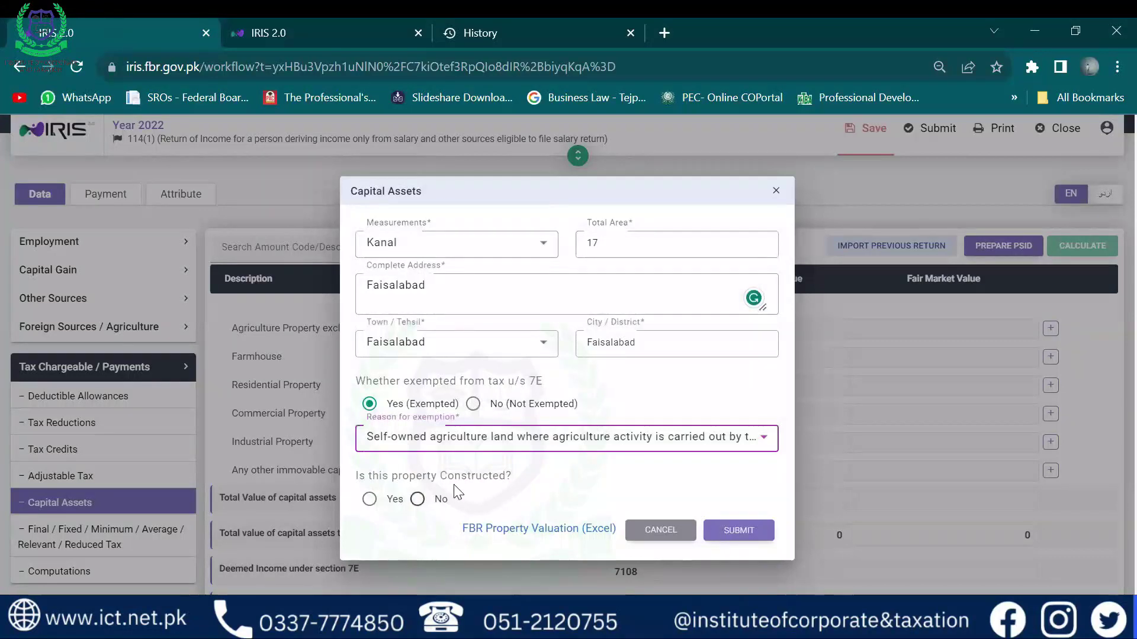
- Declare the agriculture property as not constructed and submit the Capital Assets entry
left_click(418, 499)
left_click(719, 531)
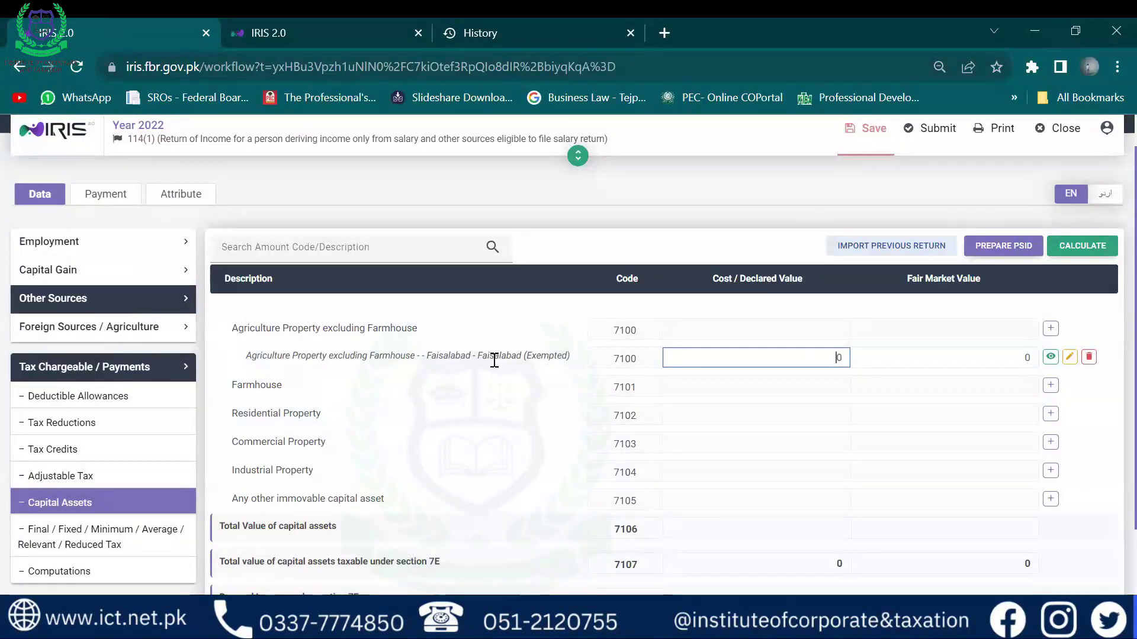
left_click(931, 358)
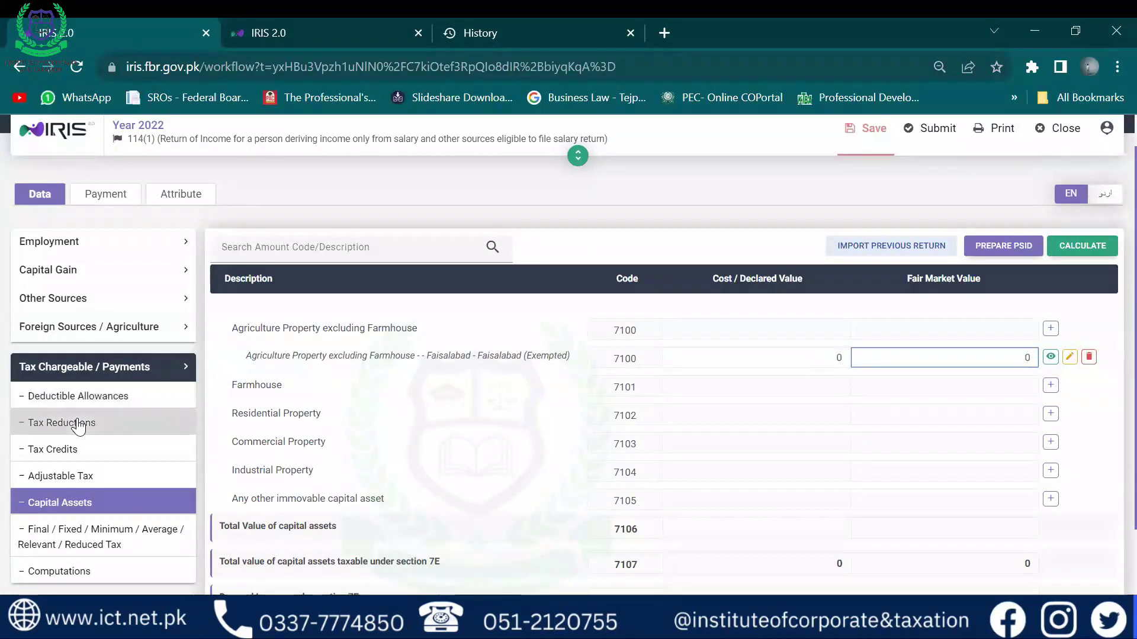
- In the wealth statement's Personal Assets / Liabilities, set the Faisalabad property's amount (code 7002) to 32,718,750
left_click(69, 365)
left_click(75, 399)
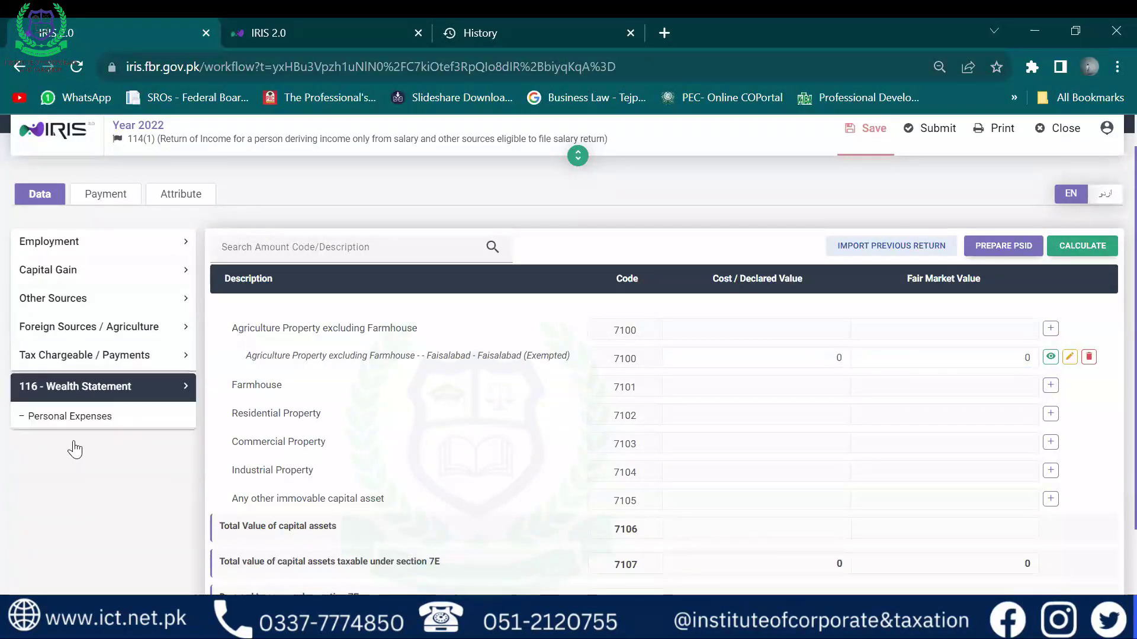
left_click(65, 452)
scroll(1056, 399, "up", 1)
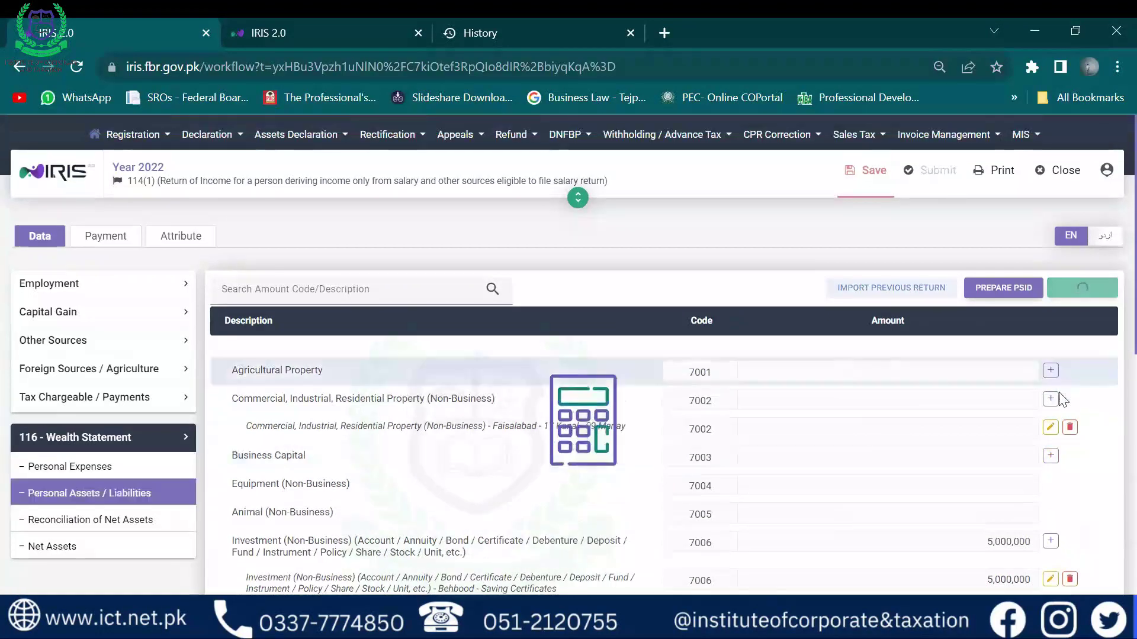
left_click(975, 426)
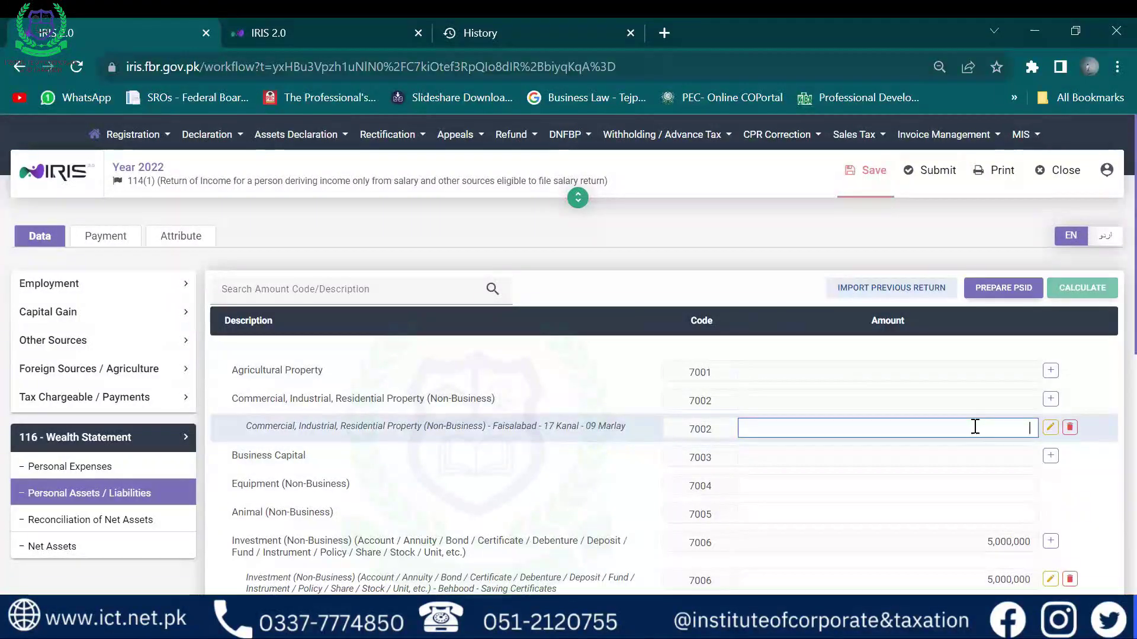
type("3")
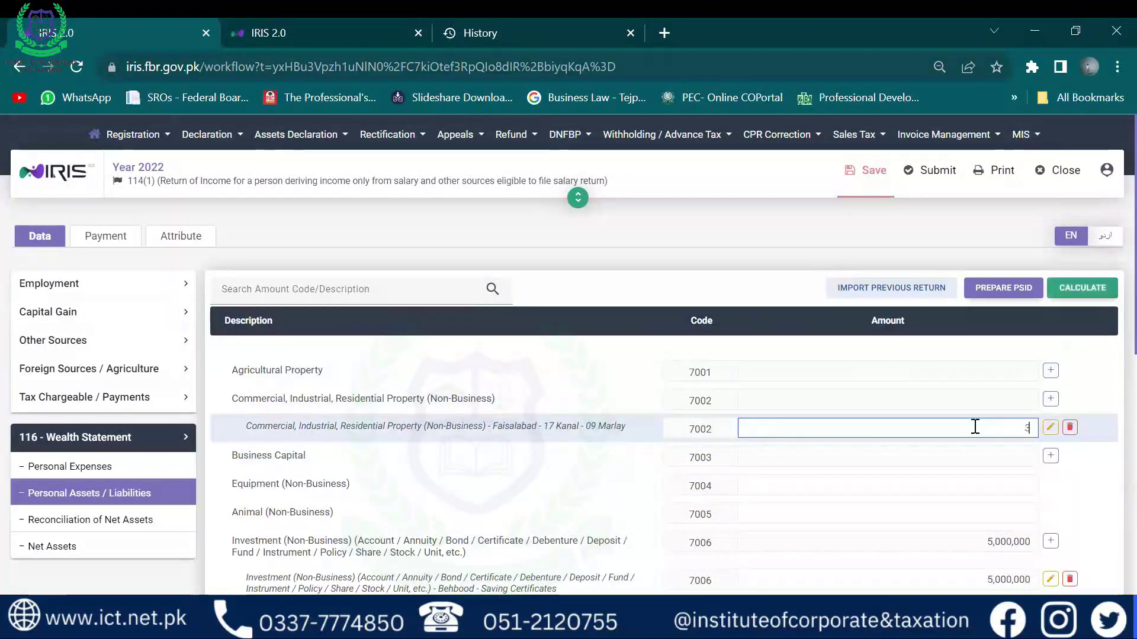
type("27")
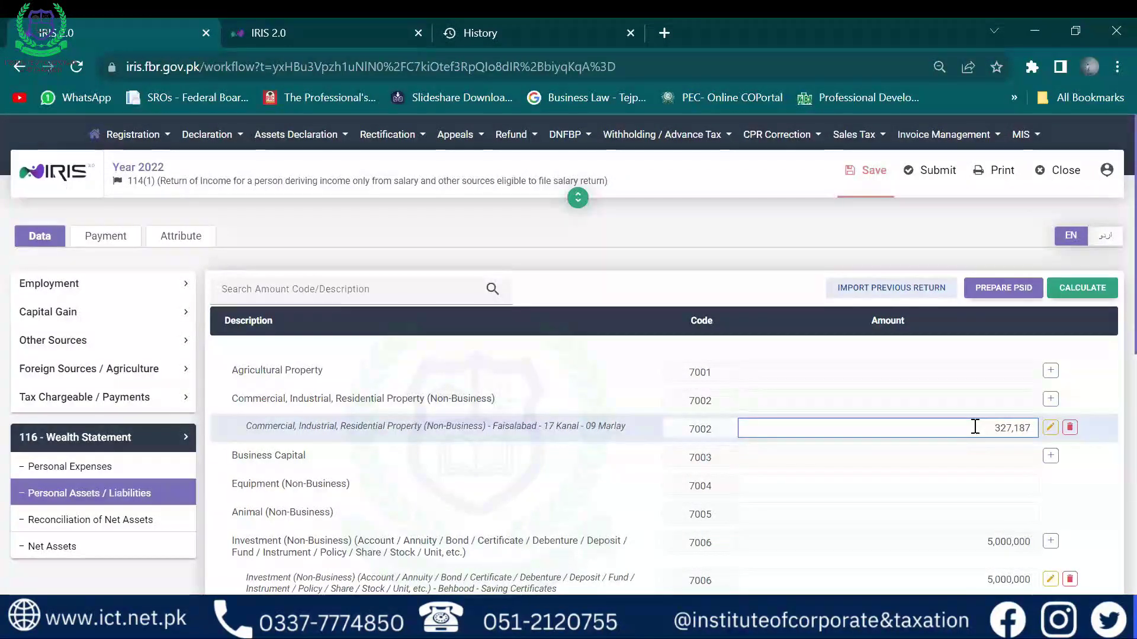
type("50")
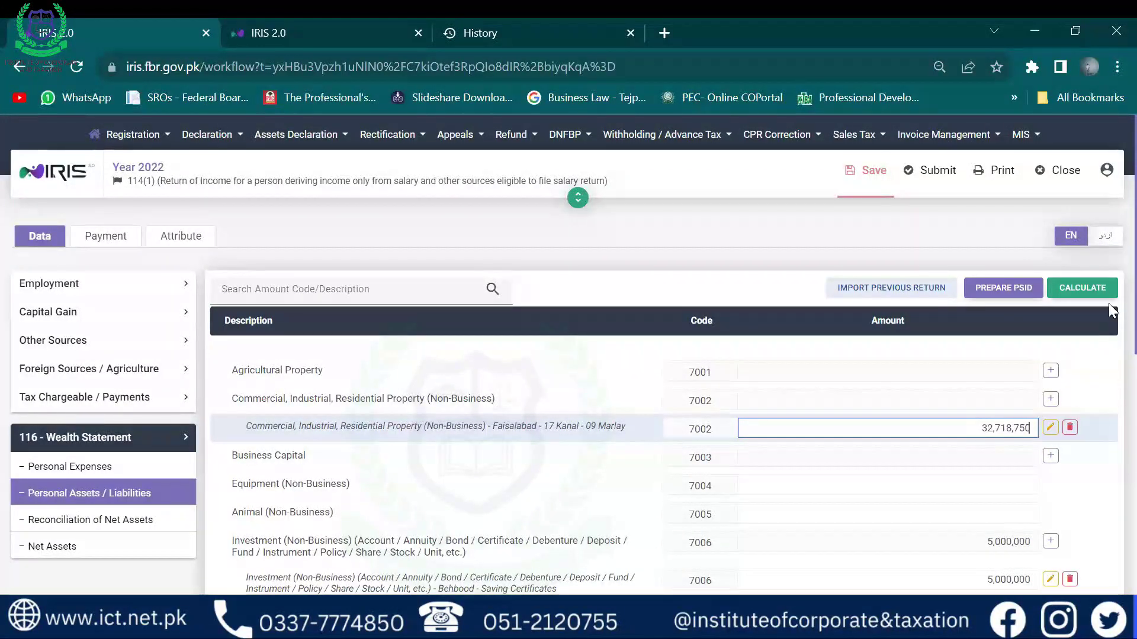
- Copy the Faisalabad property's amount (code 7002) and recalculate the Personal Assets / Liabilities section
key("ctrl+a")
key("ctrl+c")
left_click(1078, 289)
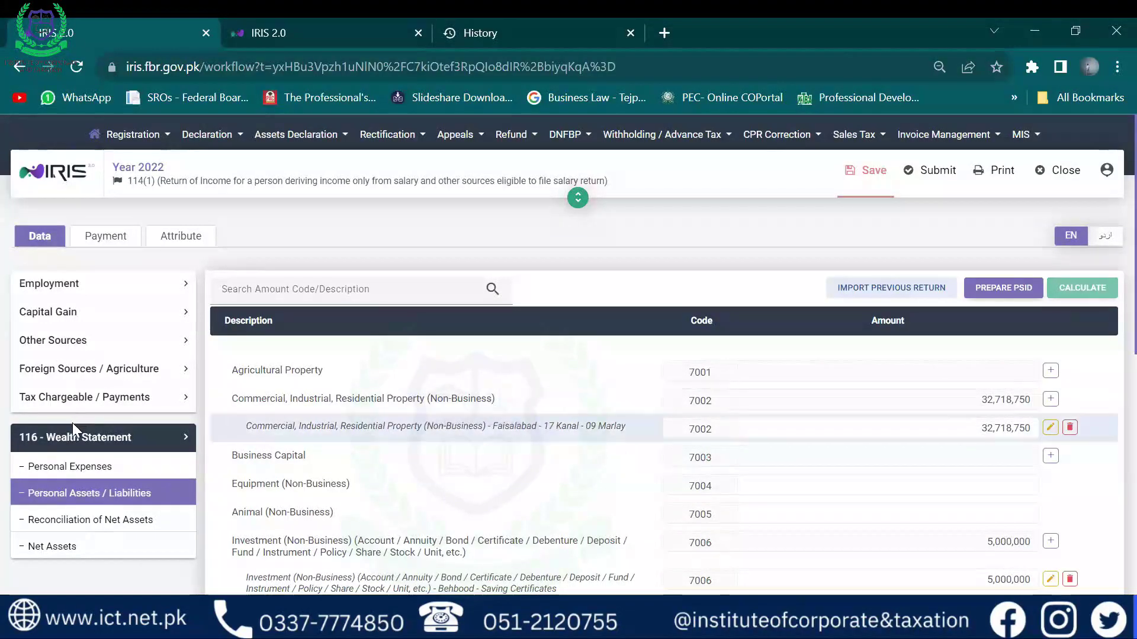
- In Capital Assets, set the fair market value of the exempted Faisalabad agriculture property (code 7100) to 32,718,750
left_click(63, 407)
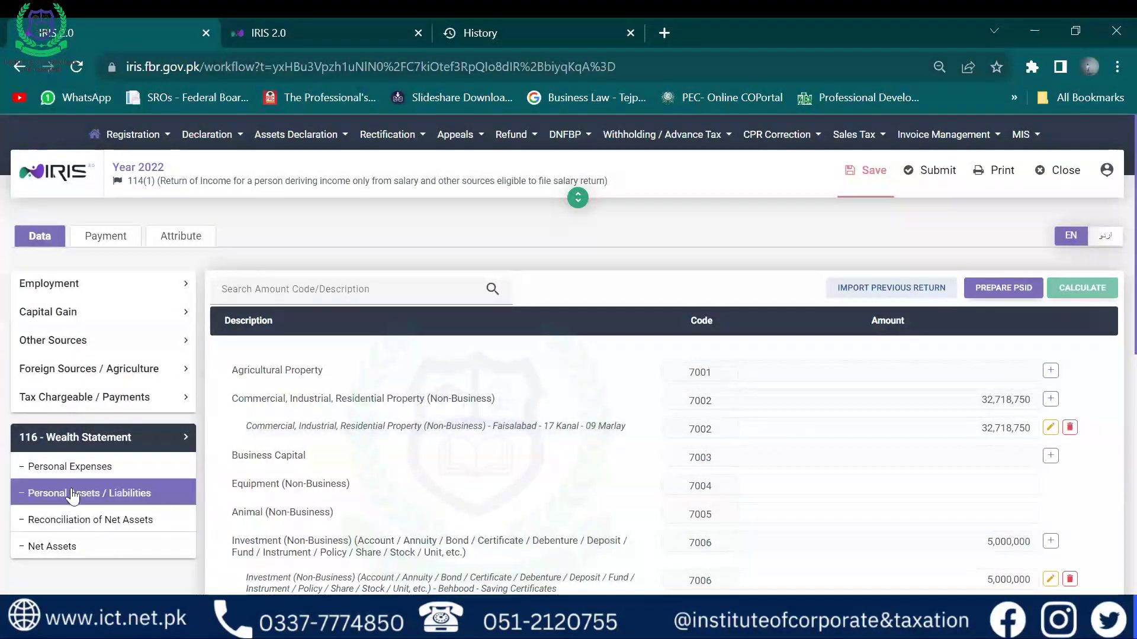
left_click(77, 548)
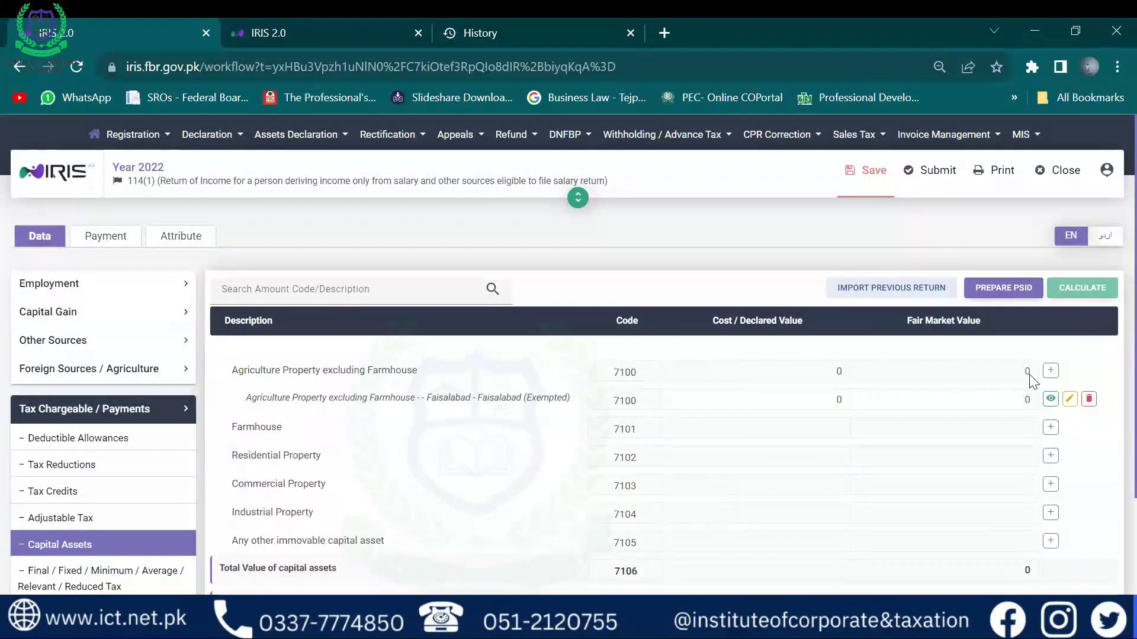
scroll(964, 354, "down", 1)
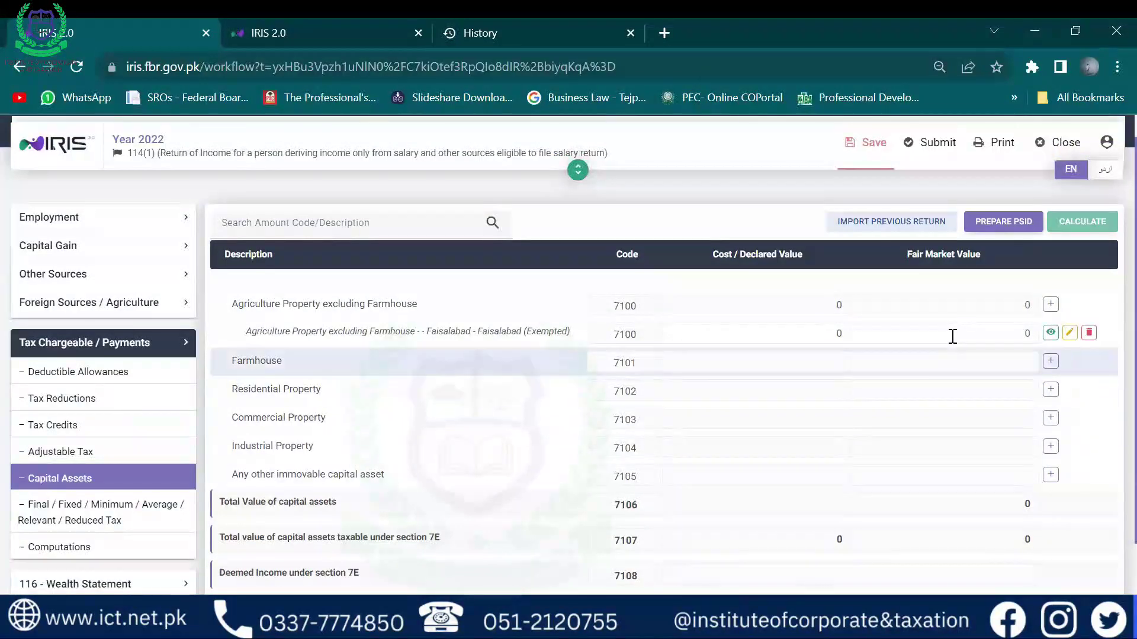
left_click(952, 336)
key("ctrl+v")
scroll(1118, 460, "down", 2)
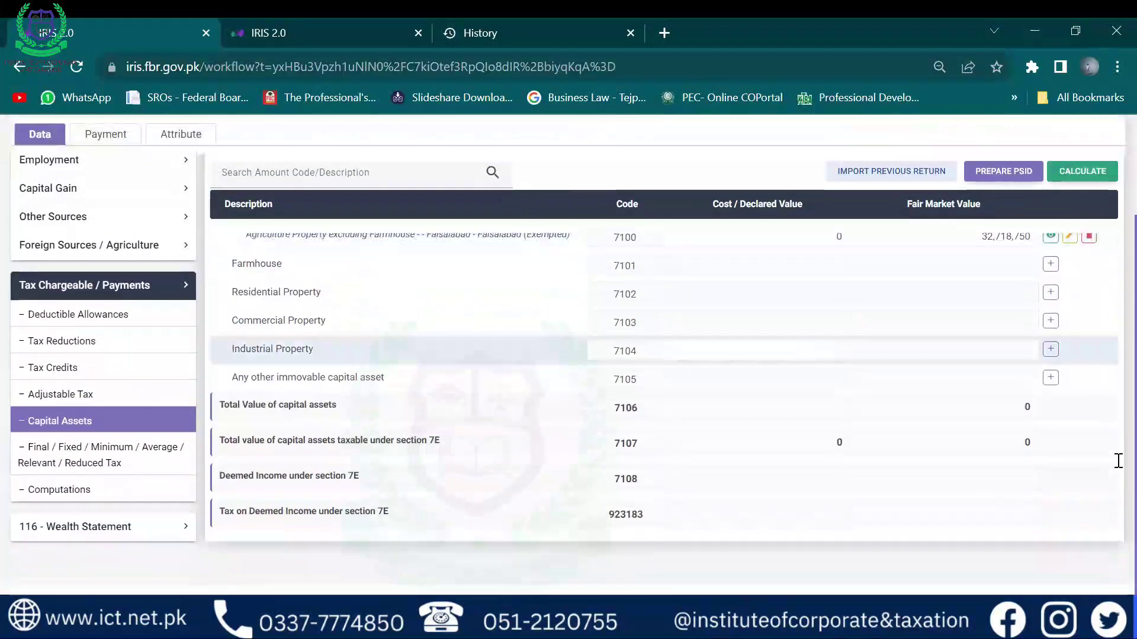
scroll(975, 373, "up", 3)
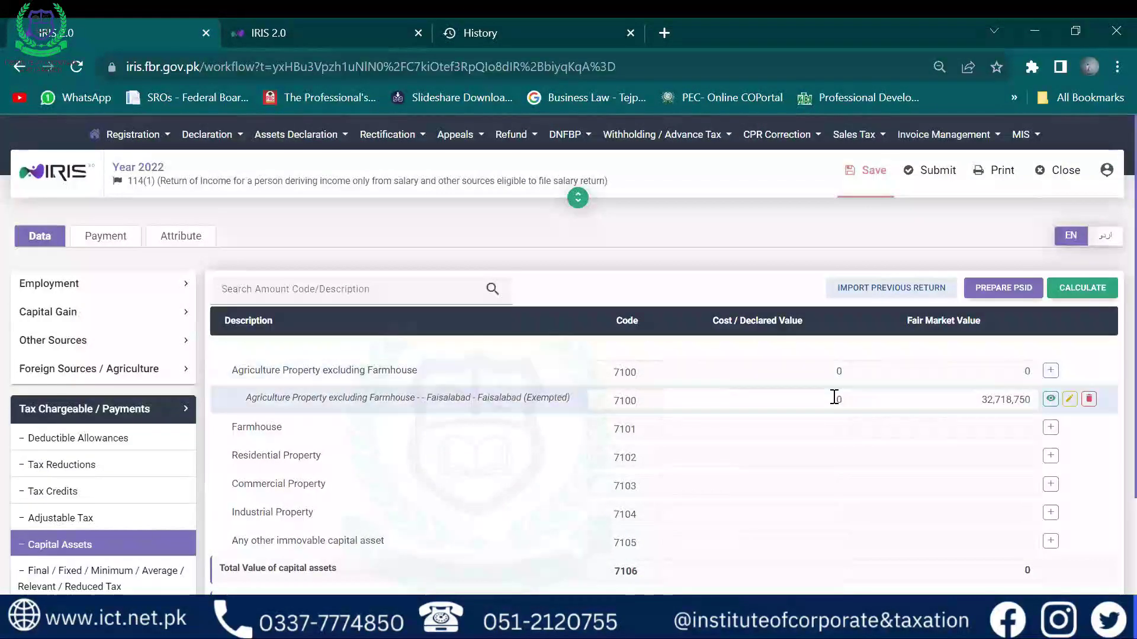
- Change the Faisalabad property's amount (code 7002) in the wealth statement's Personal Assets / Liabilities to 22,718,750 and copy it
left_click(834, 397)
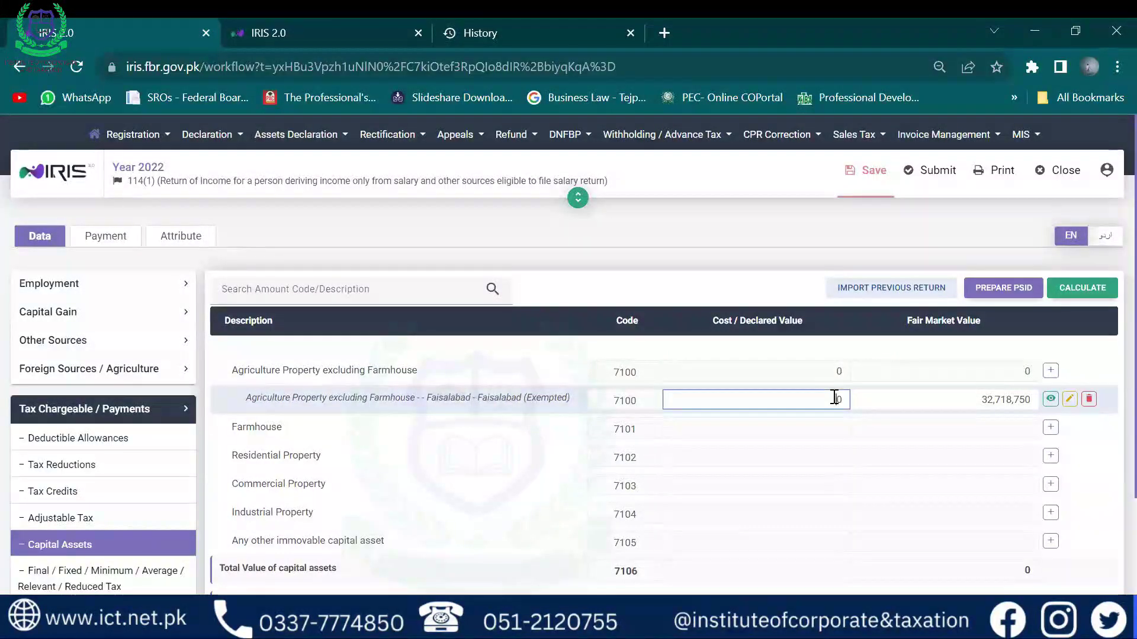
left_click(159, 410)
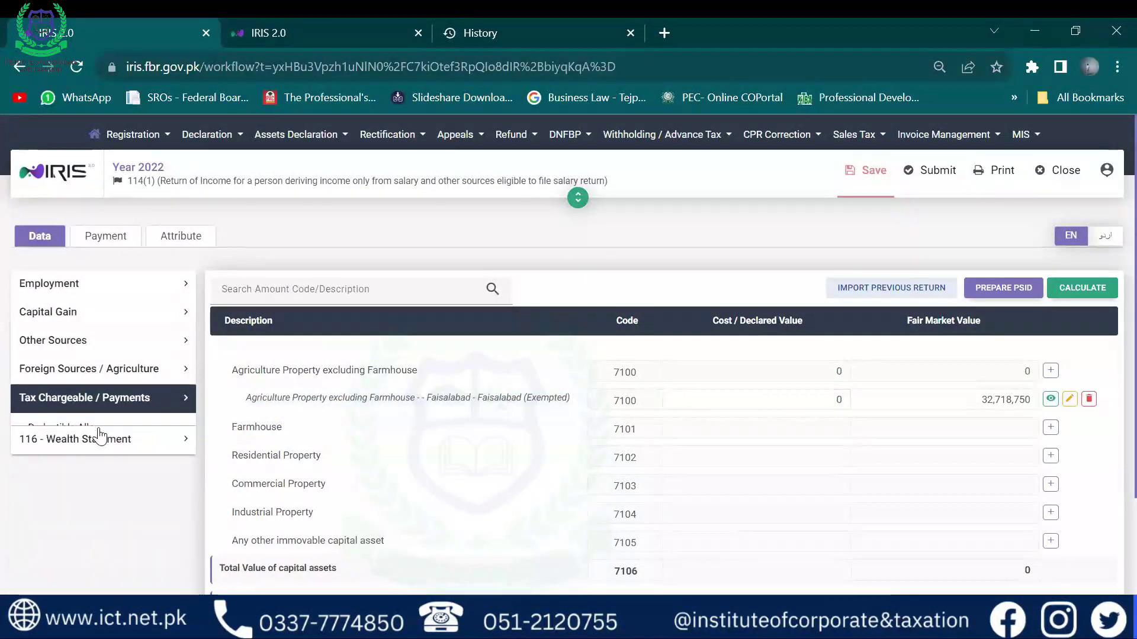
left_click(75, 515)
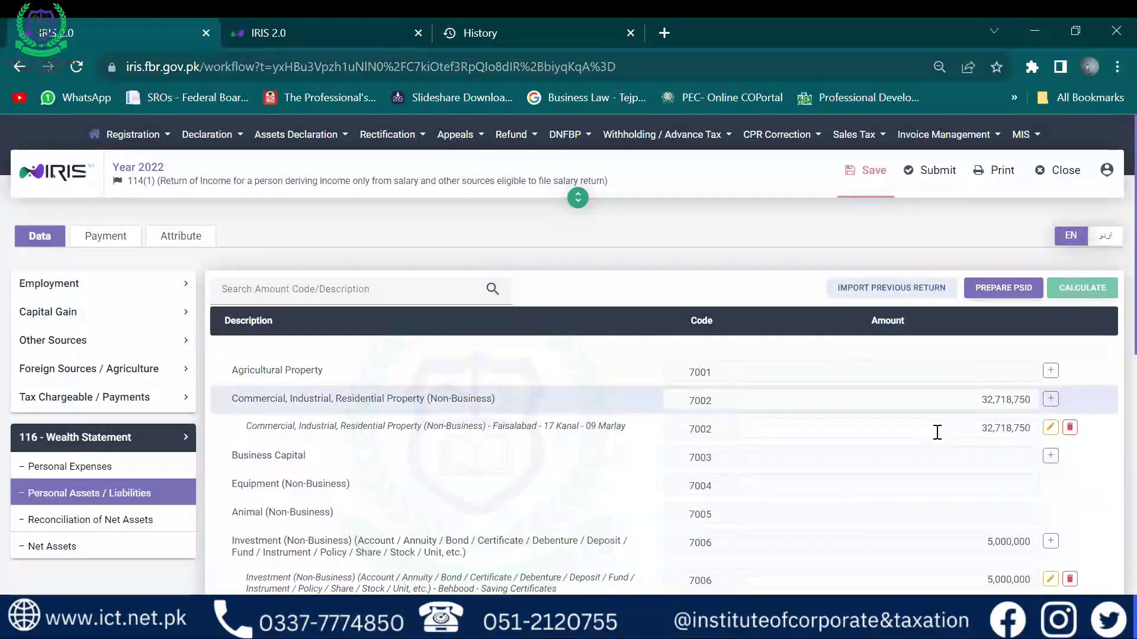
left_click(937, 432)
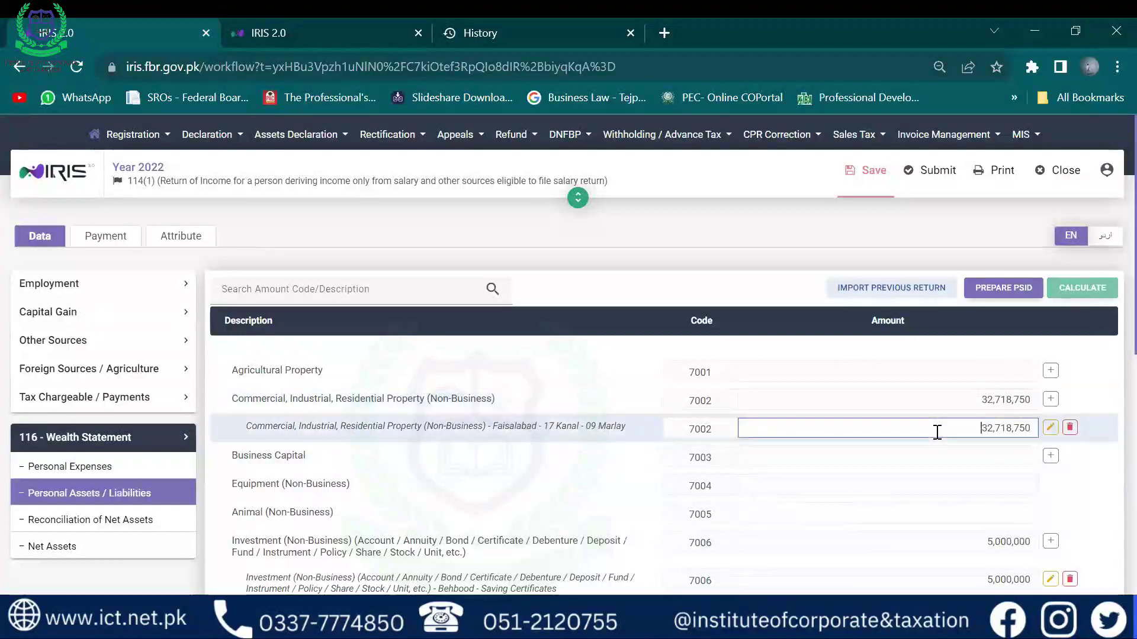
key("Delete")
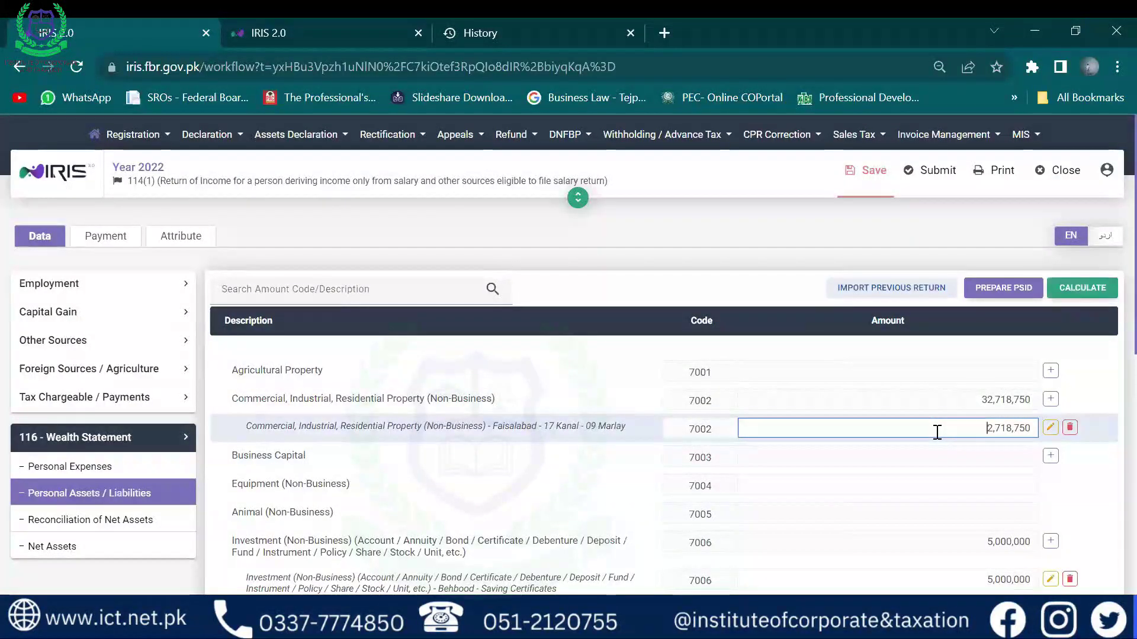
key("Tab")
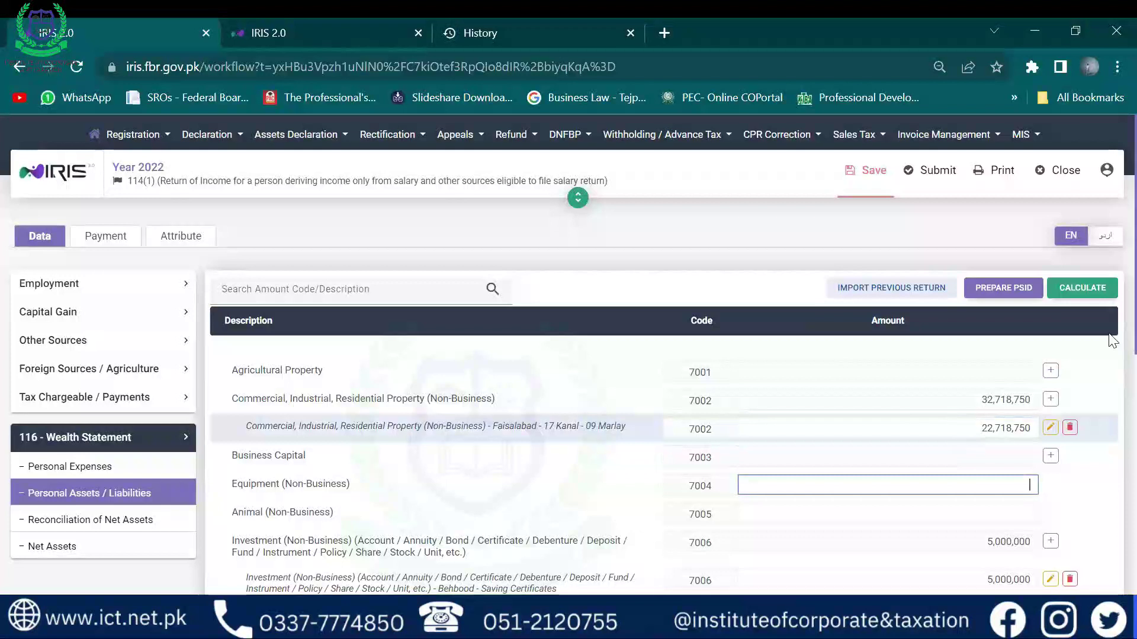
key("shift+Tab")
key("ctrl+c")
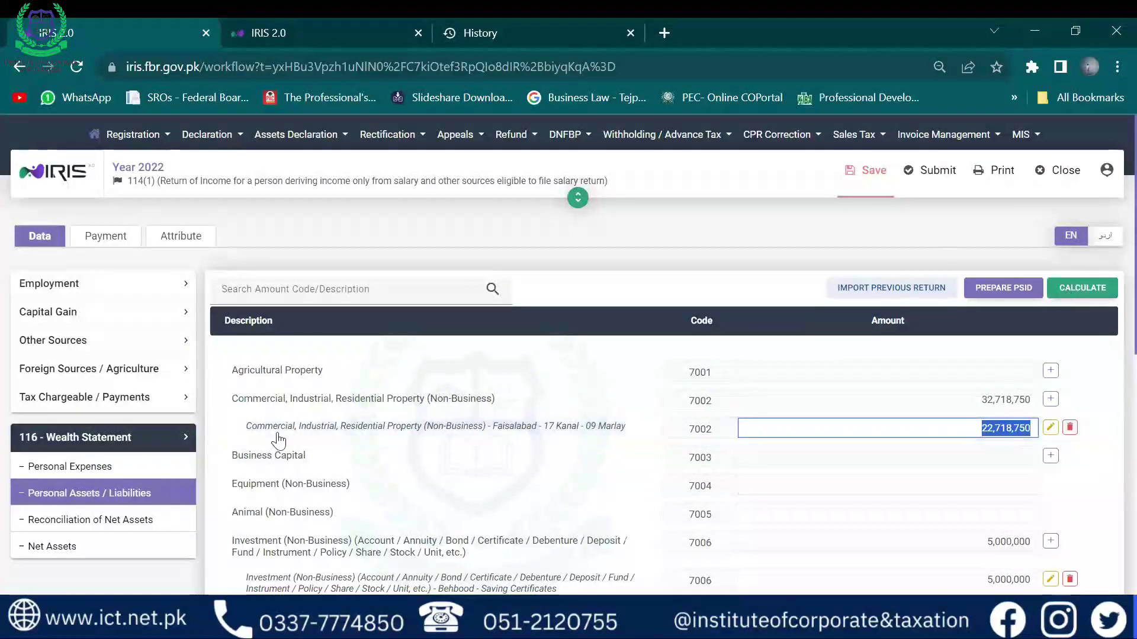
- In Capital Assets, set the exempted Faisalabad agriculture property's cost / declared value to 22,718,750, recalculate and check the section 7E totals
left_click(69, 449)
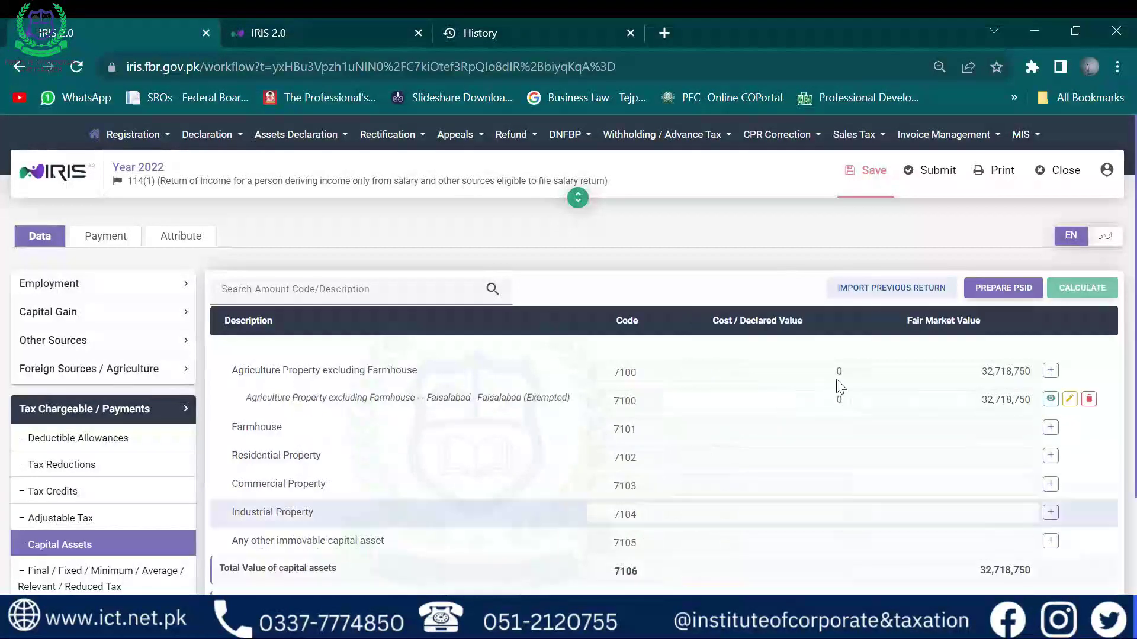
left_click(780, 397)
key("ctrl+v")
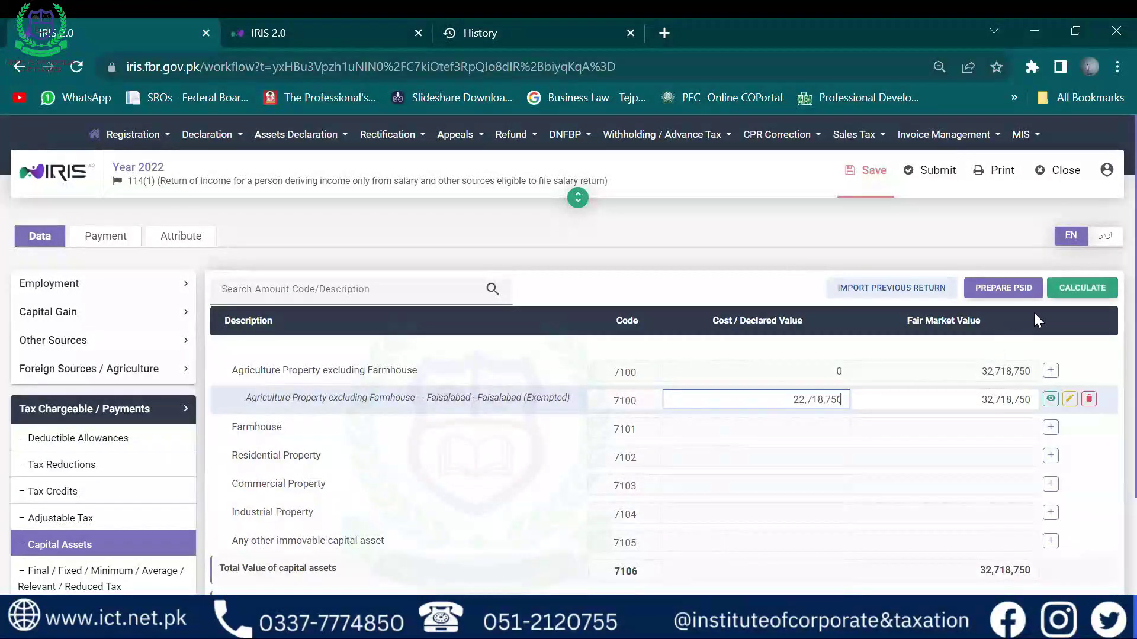
left_click(1069, 299)
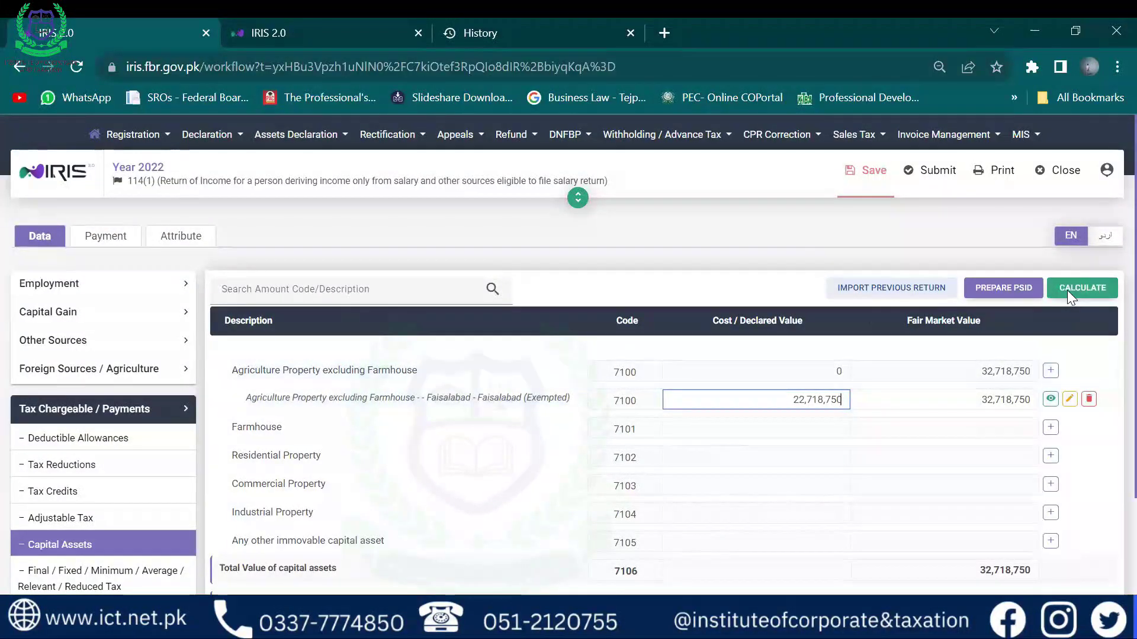
left_click(1067, 290)
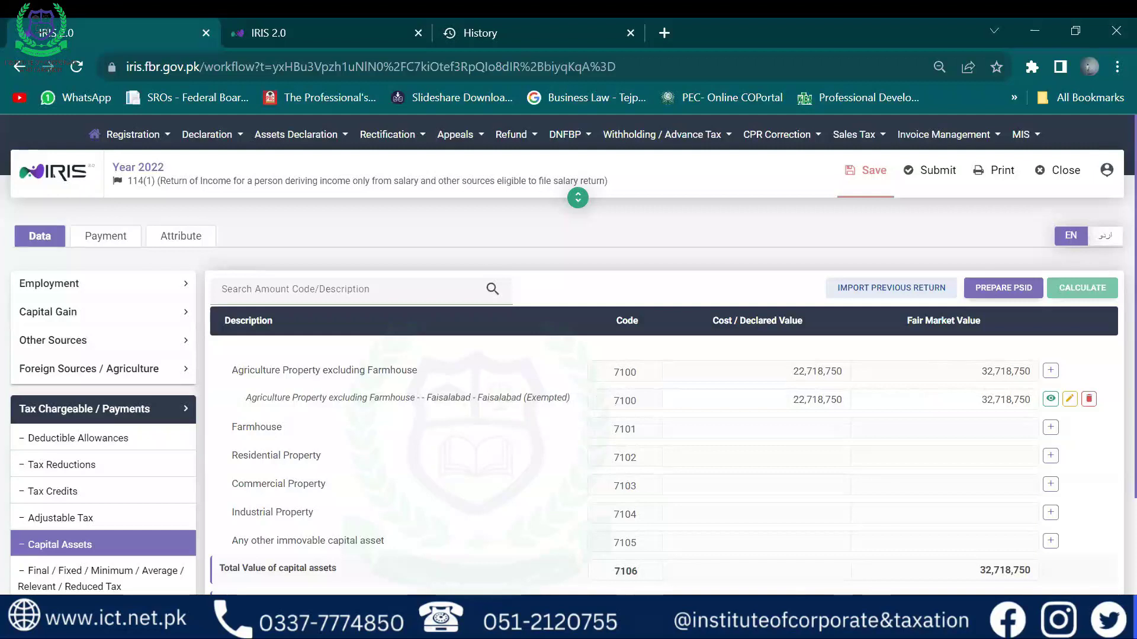
scroll(770, 486, "down", 3)
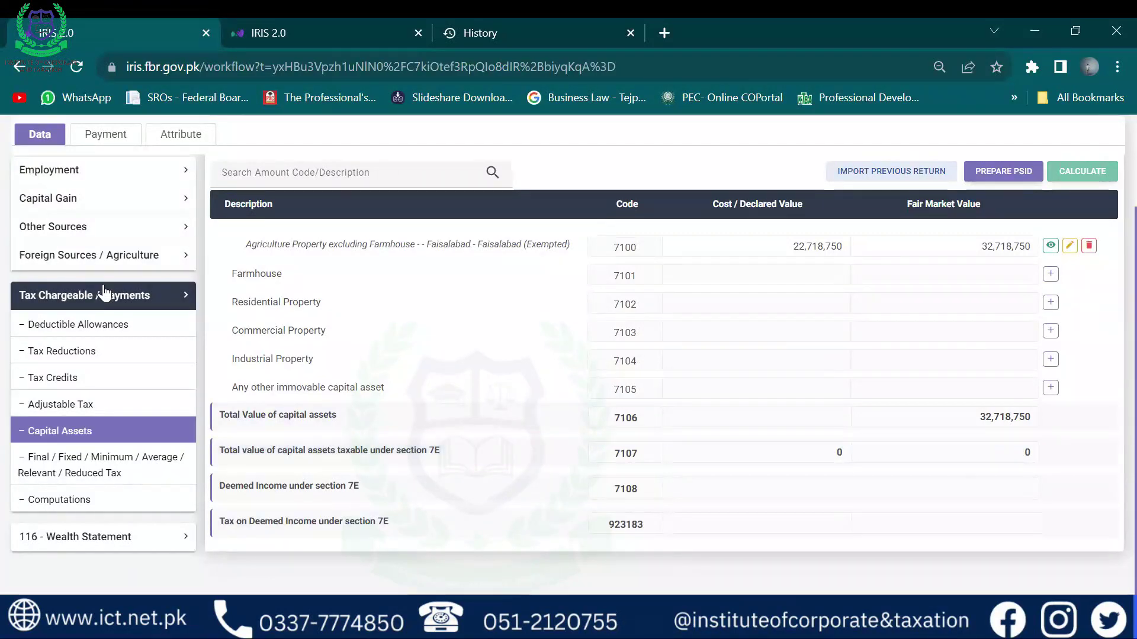
- In Personal Expenses, enter 808,909 for both Other Personal / Household Expenses (7087) and Contribution in Expenses by Family Members (7088), and recalculate
left_click(89, 308)
left_click(81, 320)
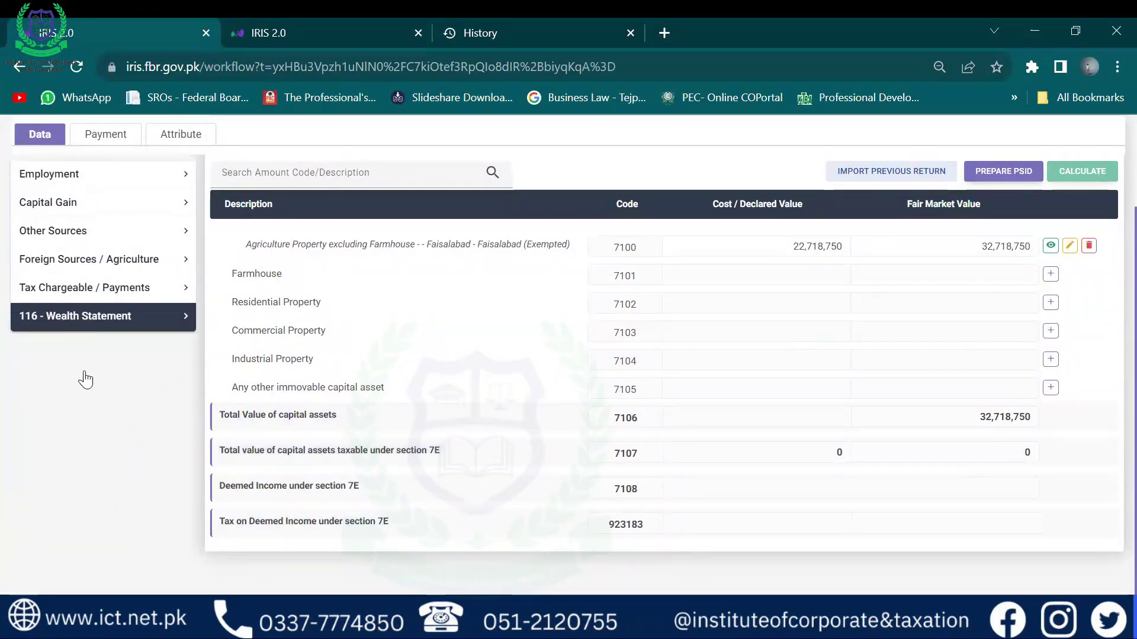
left_click(84, 363)
scroll(923, 562, "down", 5)
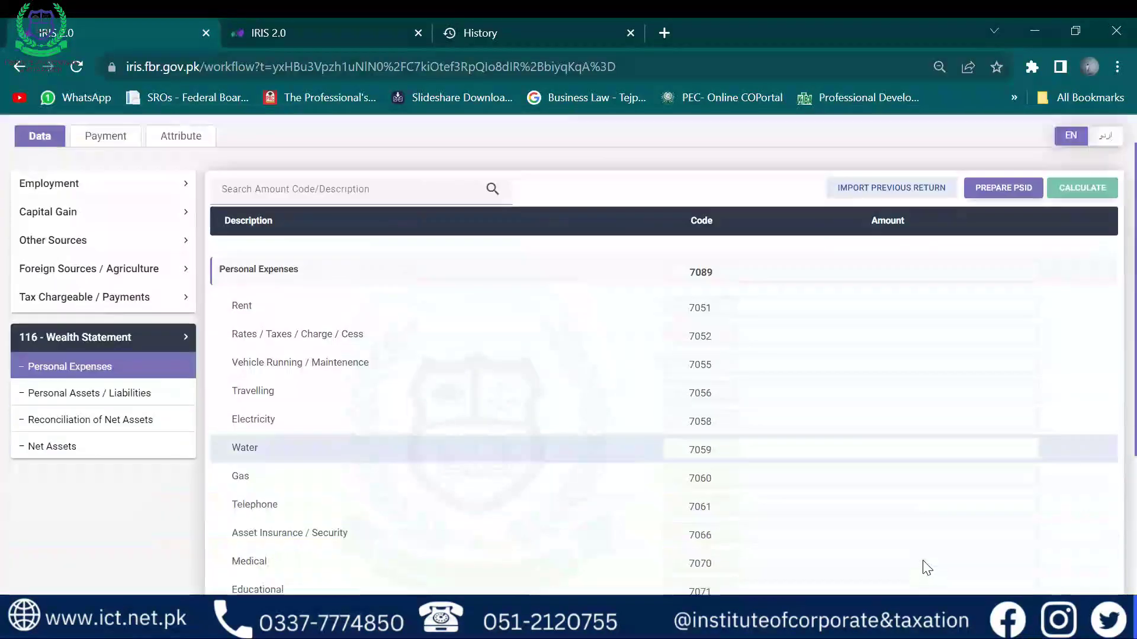
left_click_drag(284, 491, 808, 491)
left_click(809, 491)
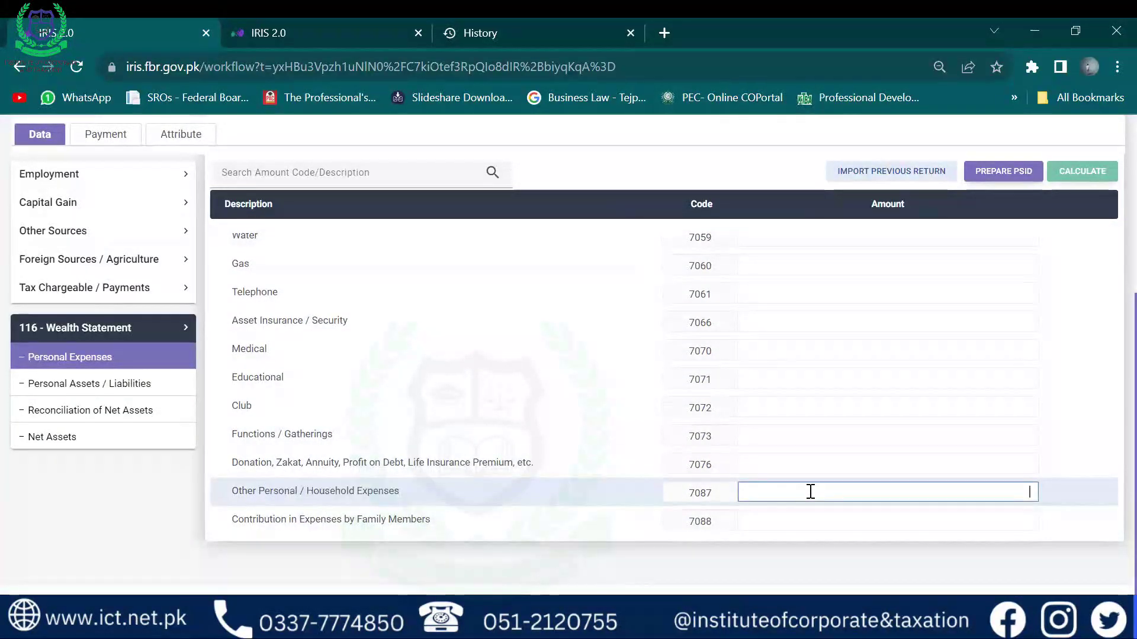
type("808,909")
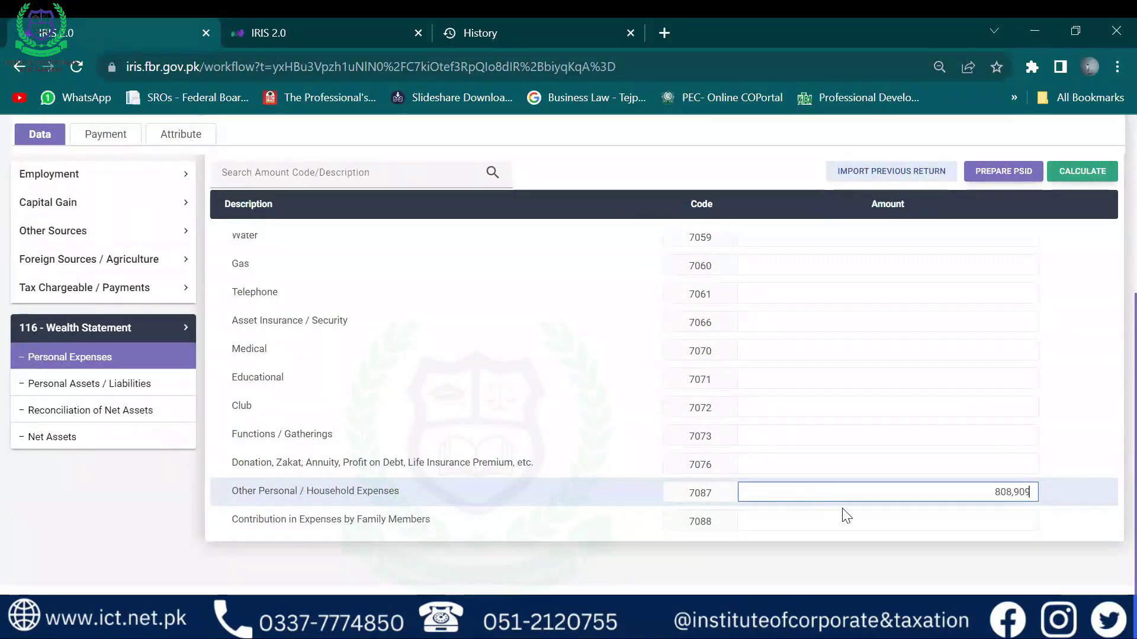
double_click(889, 486)
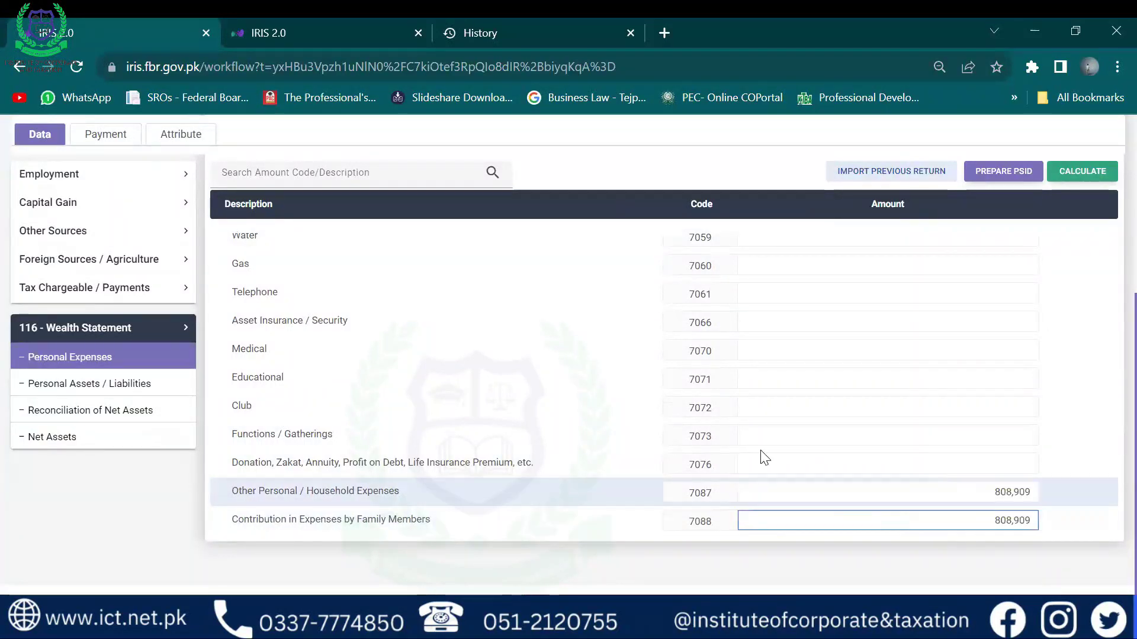
left_click_drag(435, 519, 226, 519)
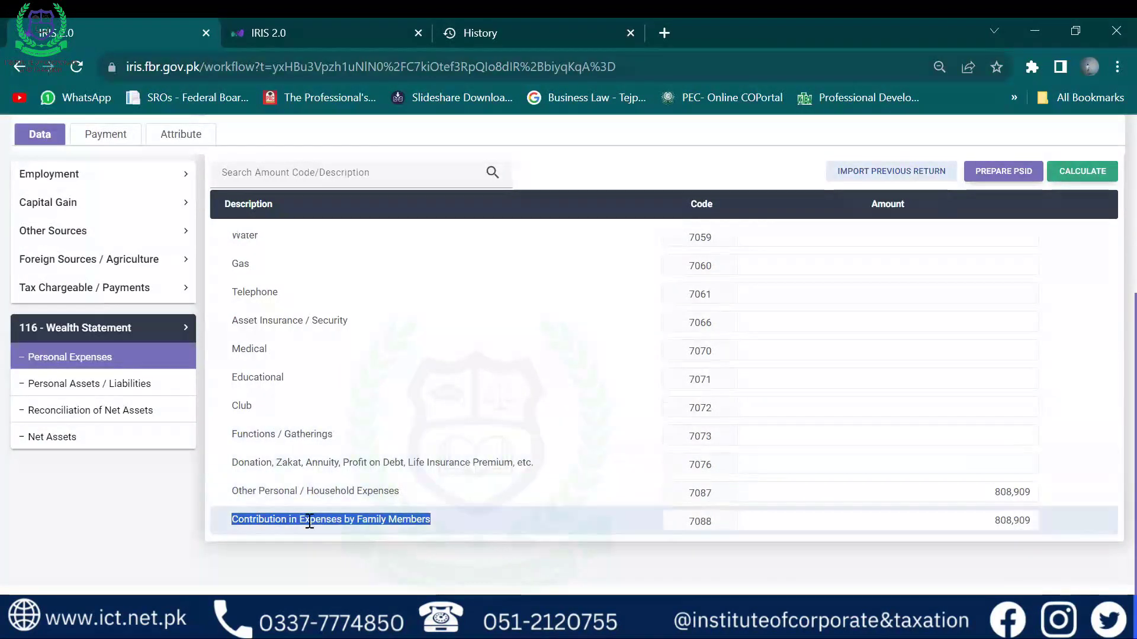
left_click(1073, 167)
left_click(982, 492)
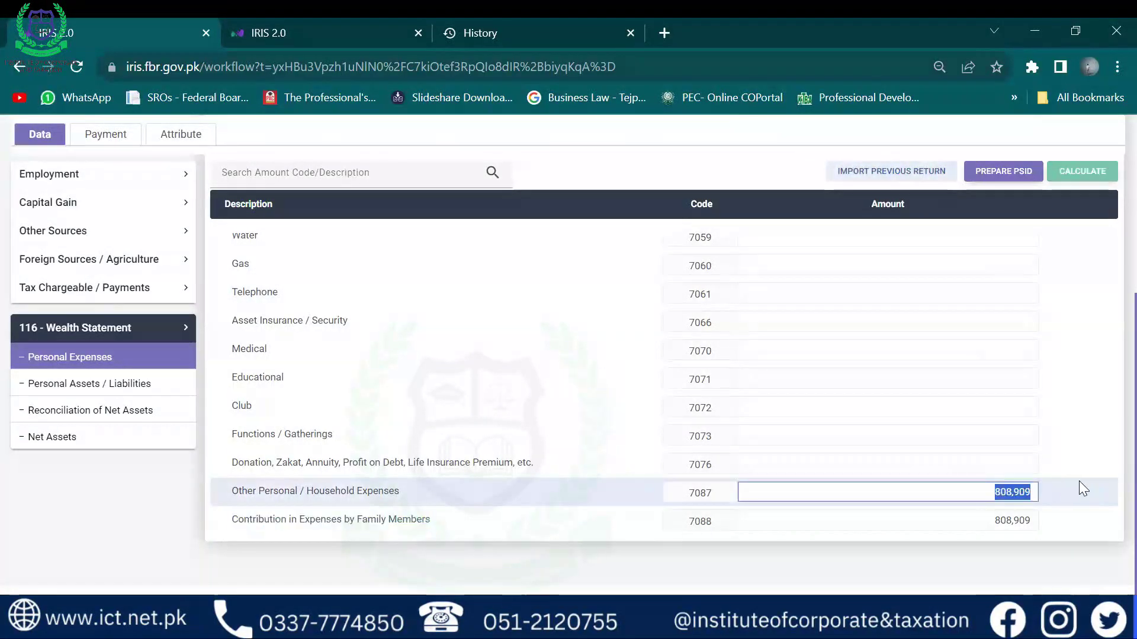
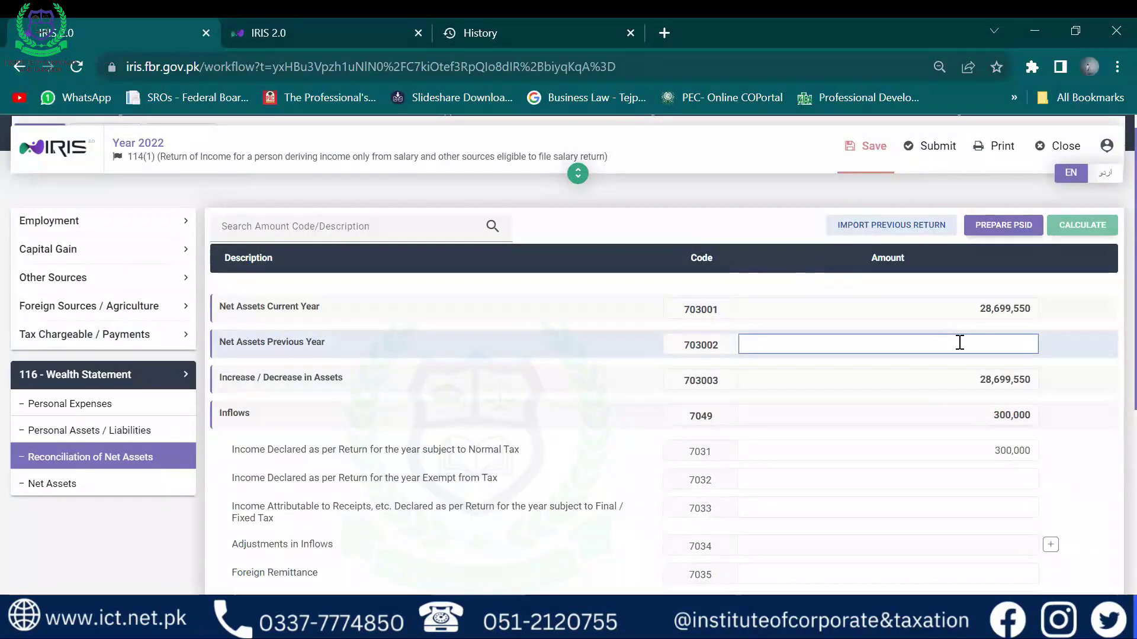
- In Reconciliation of Net Assets, copy the unreconciled amount 28,399,550 into Net Assets Previous Year (703002) and recalculate
left_click_drag(332, 341, 209, 348)
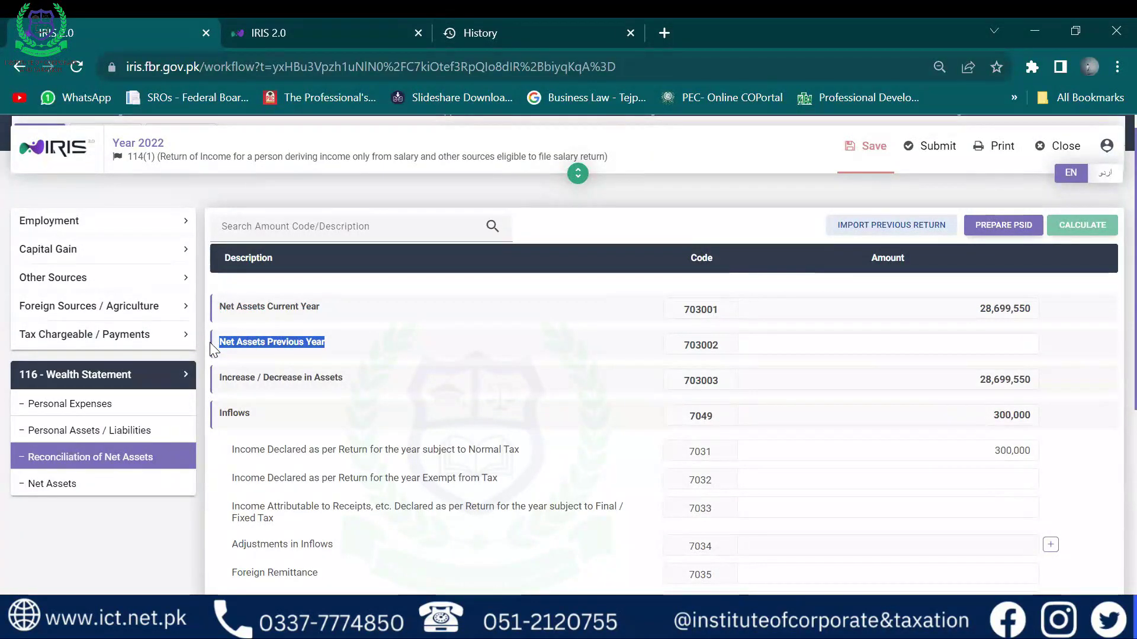
scroll(213, 350, "down", 6)
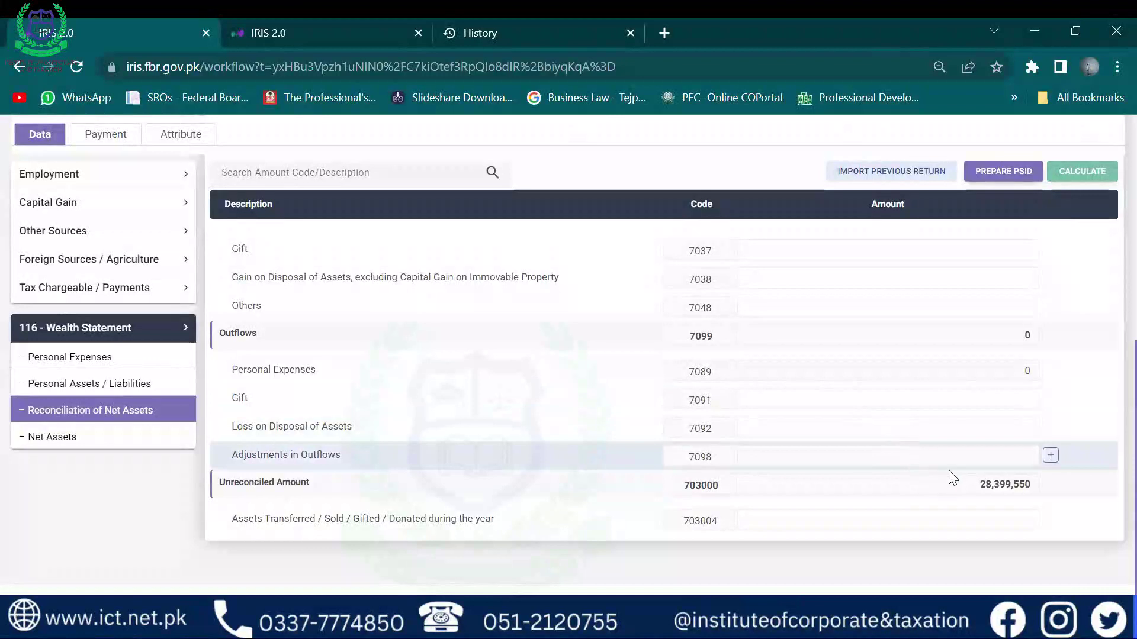
right_click(1092, 503)
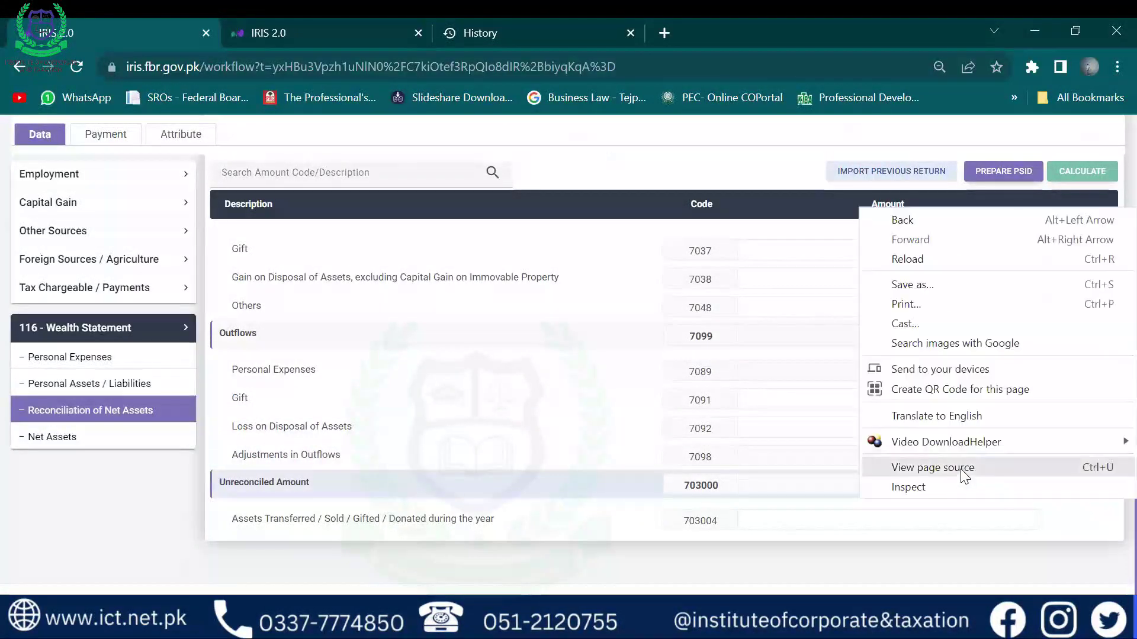
left_click(832, 500)
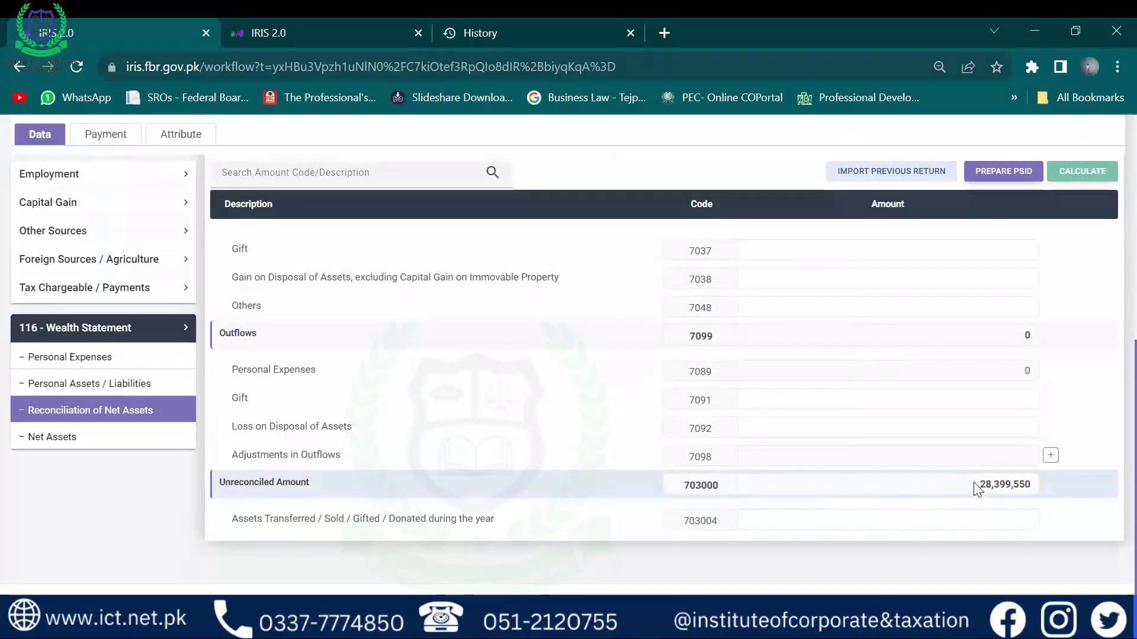
left_click_drag(975, 488, 1035, 460)
key("ctrl+c")
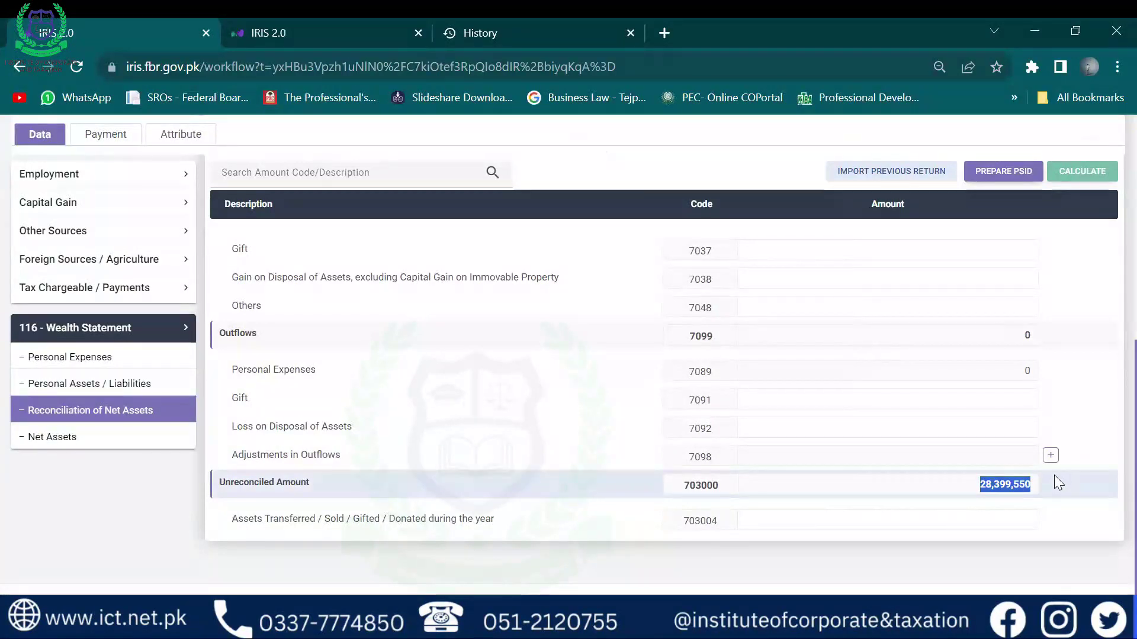
scroll(1054, 475, "up", 8)
left_click(989, 409)
key("ctrl+v")
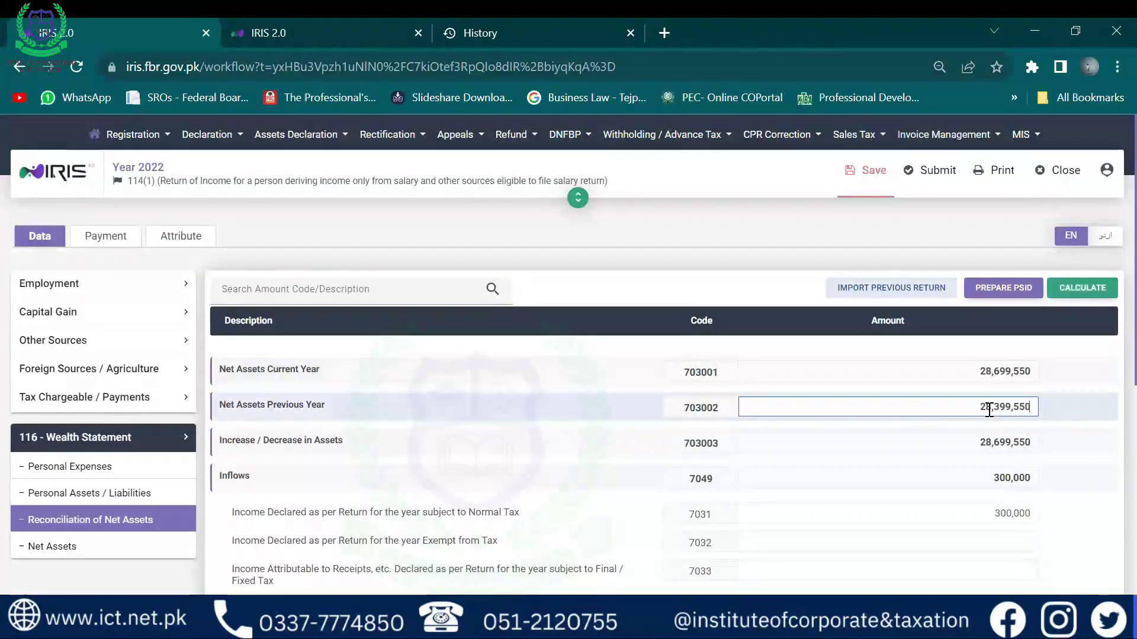
left_click(1063, 291)
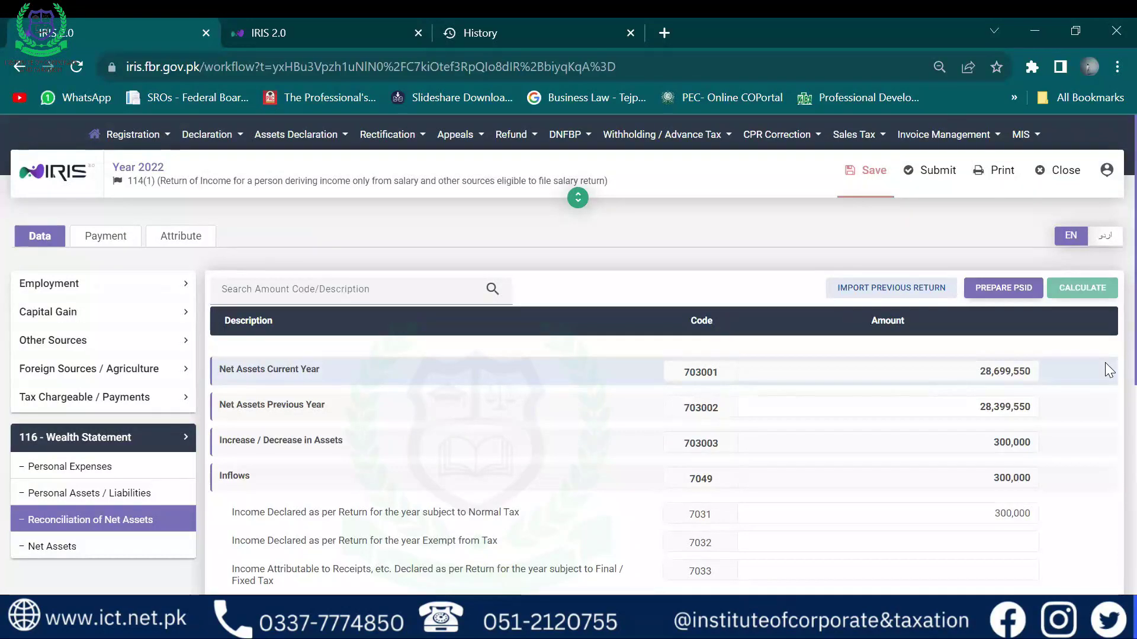
left_click_drag(338, 405, 247, 369)
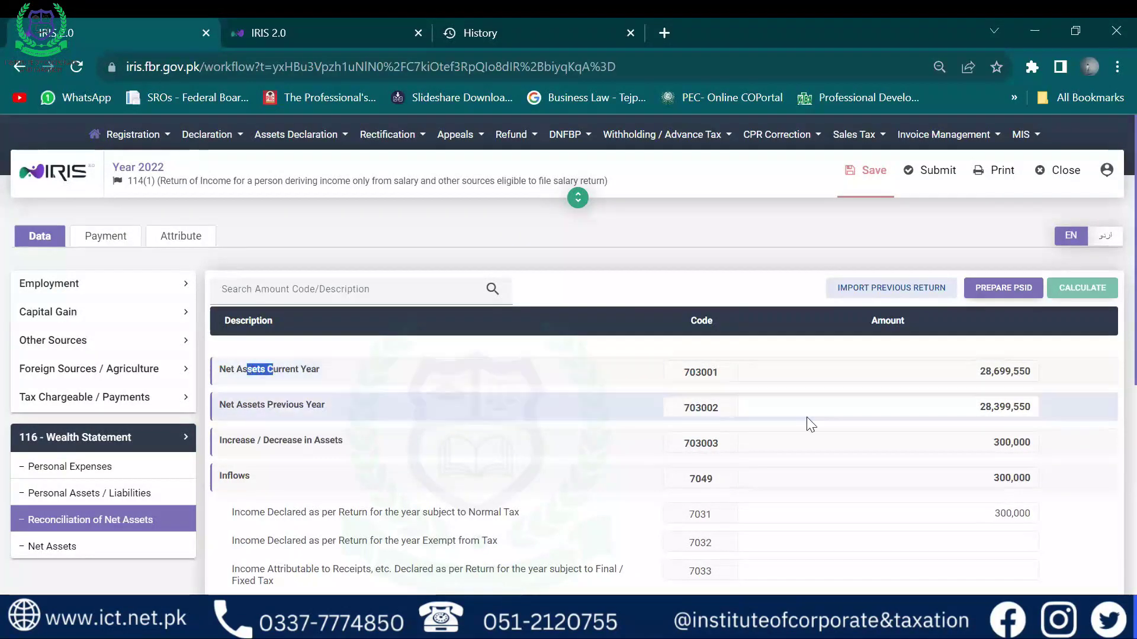
left_click(976, 377)
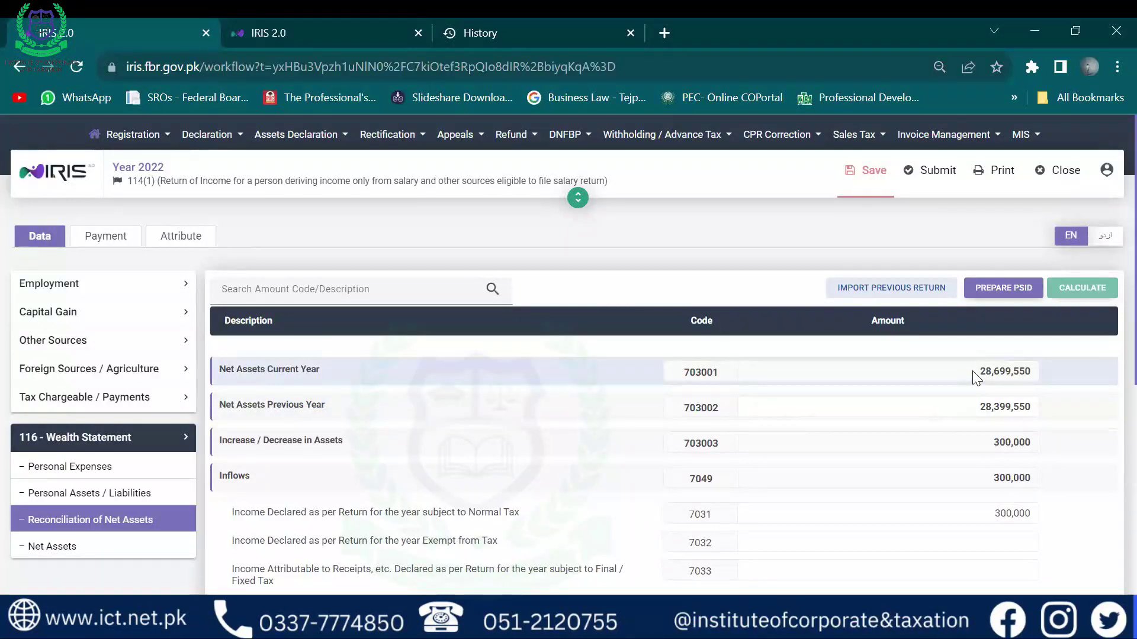
- Review Net Assets Current and Previous Year, inflows, outflows and Unreconciled Amount in Reconciliation of Net Assets
double_click(1014, 371)
left_click(992, 407)
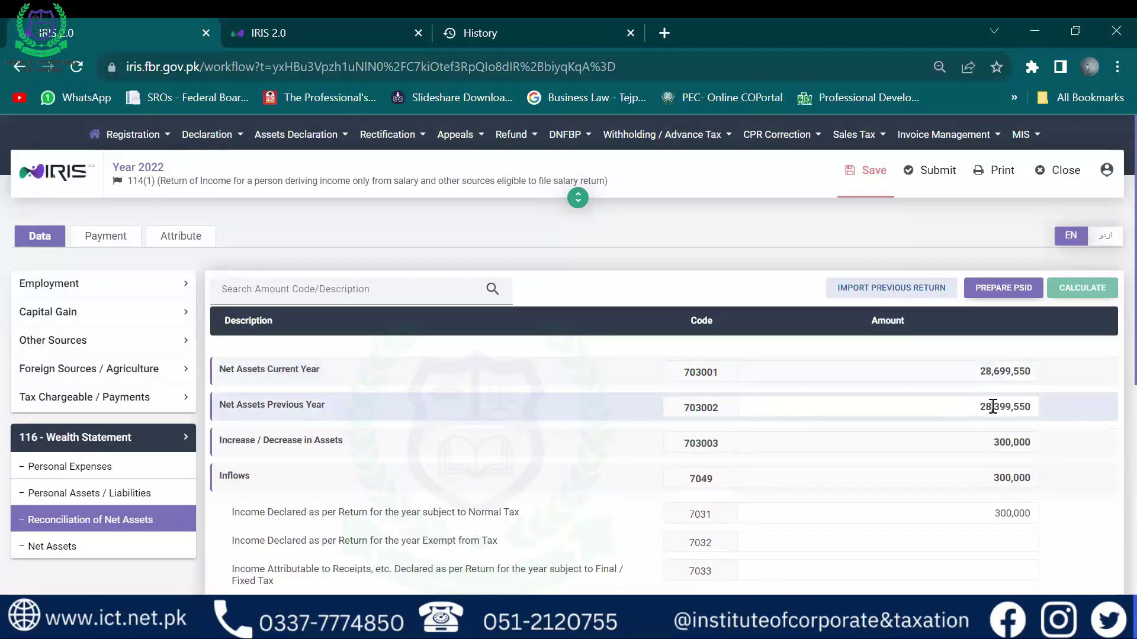
double_click(992, 407)
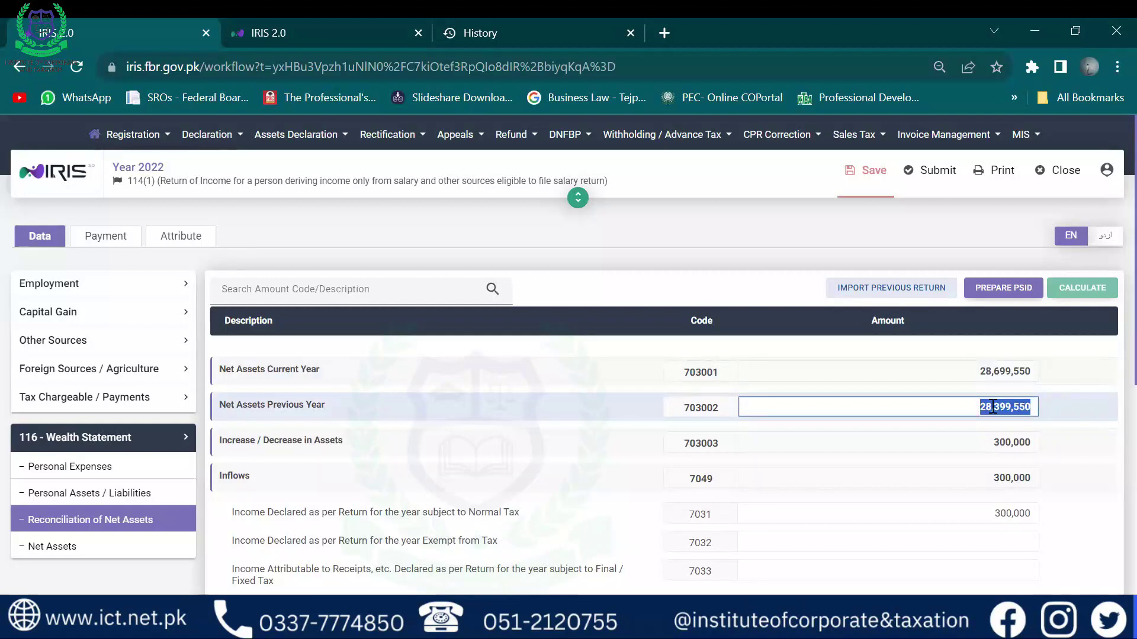
left_click(991, 440)
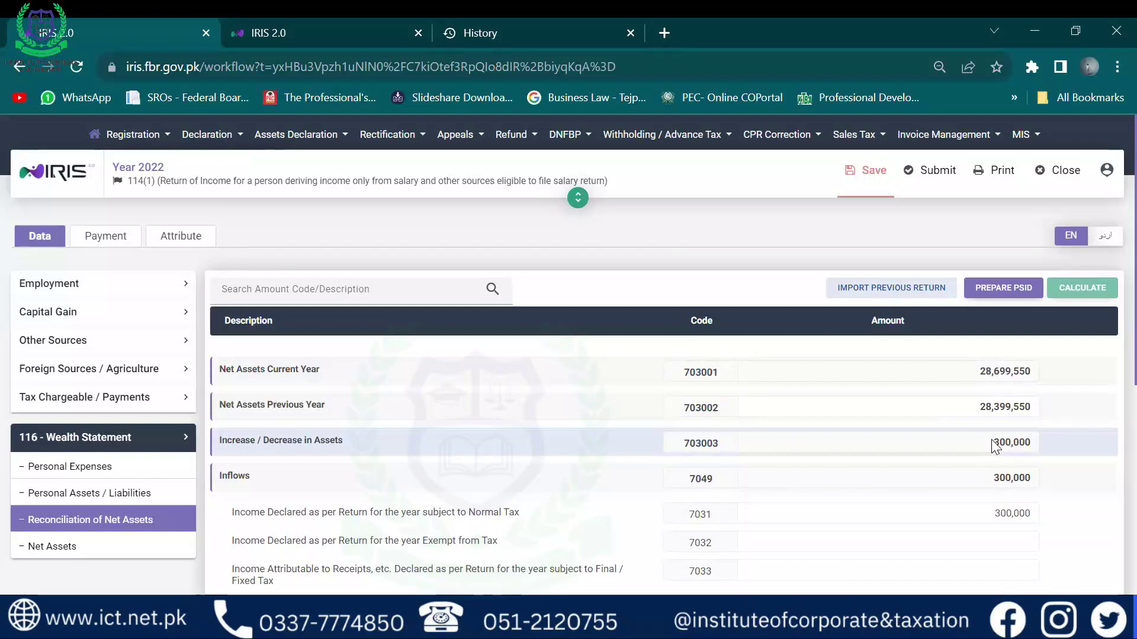
scroll(1112, 486, "down", 4)
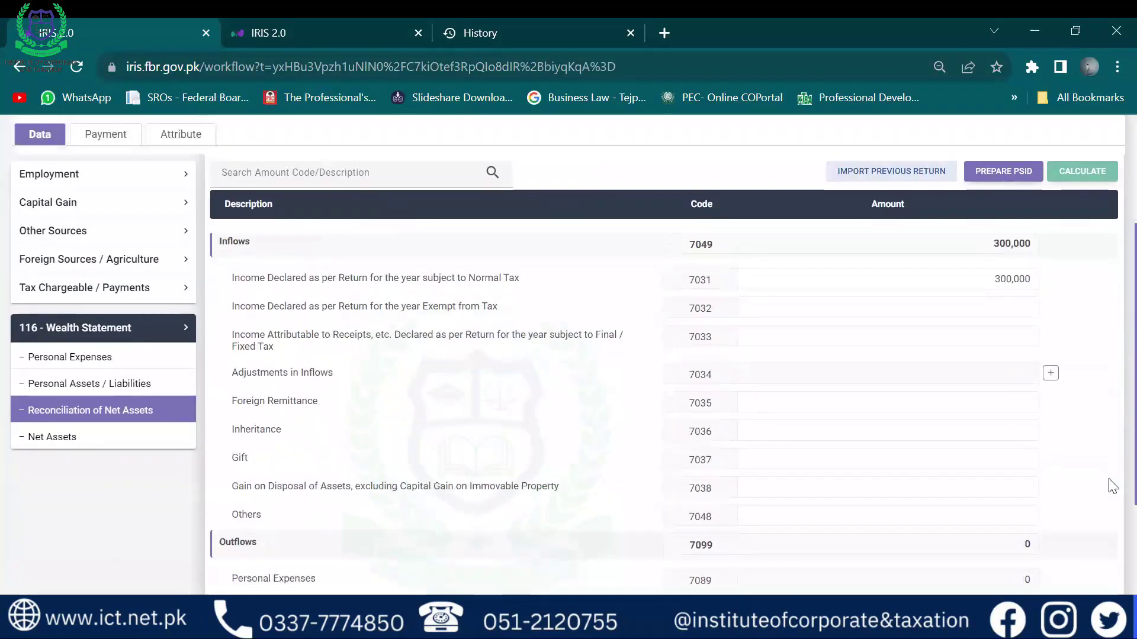
scroll(1112, 485, "down", 3)
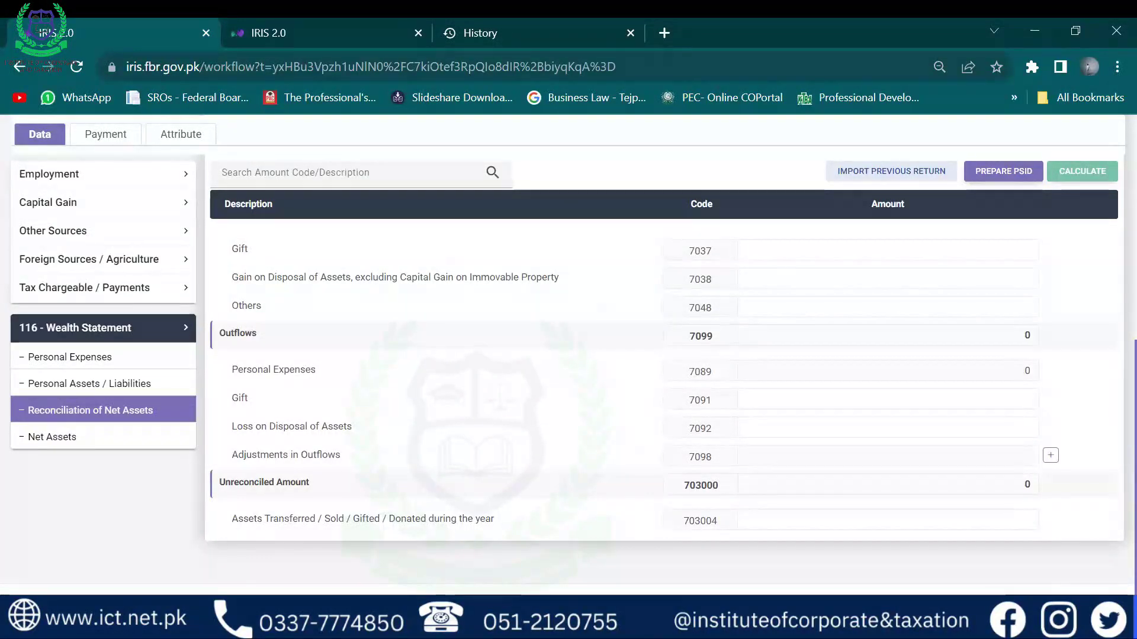
- Review the wealth statement's Personal Expenses entries and its Personal Assets / Liabilities page
left_click(80, 327)
left_click(35, 291)
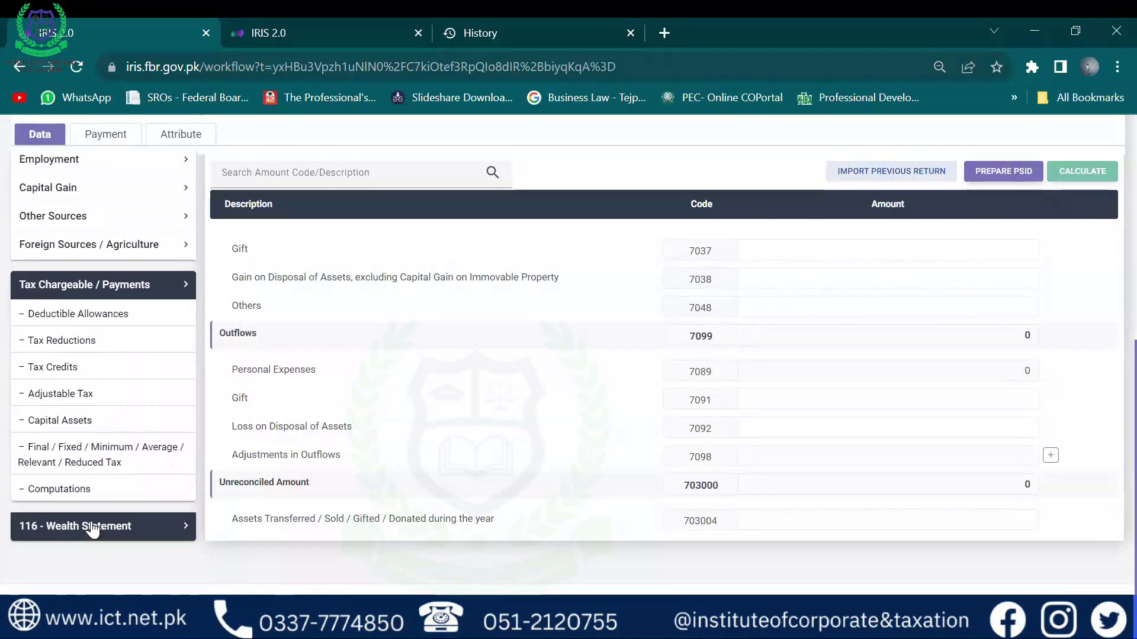
left_click(51, 286)
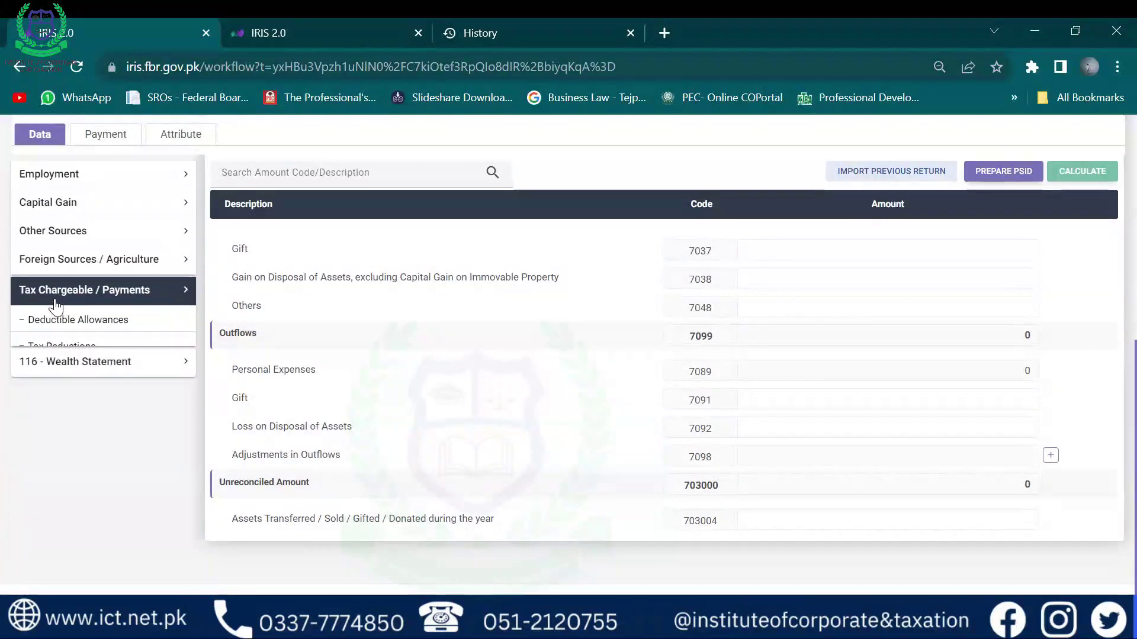
left_click(82, 329)
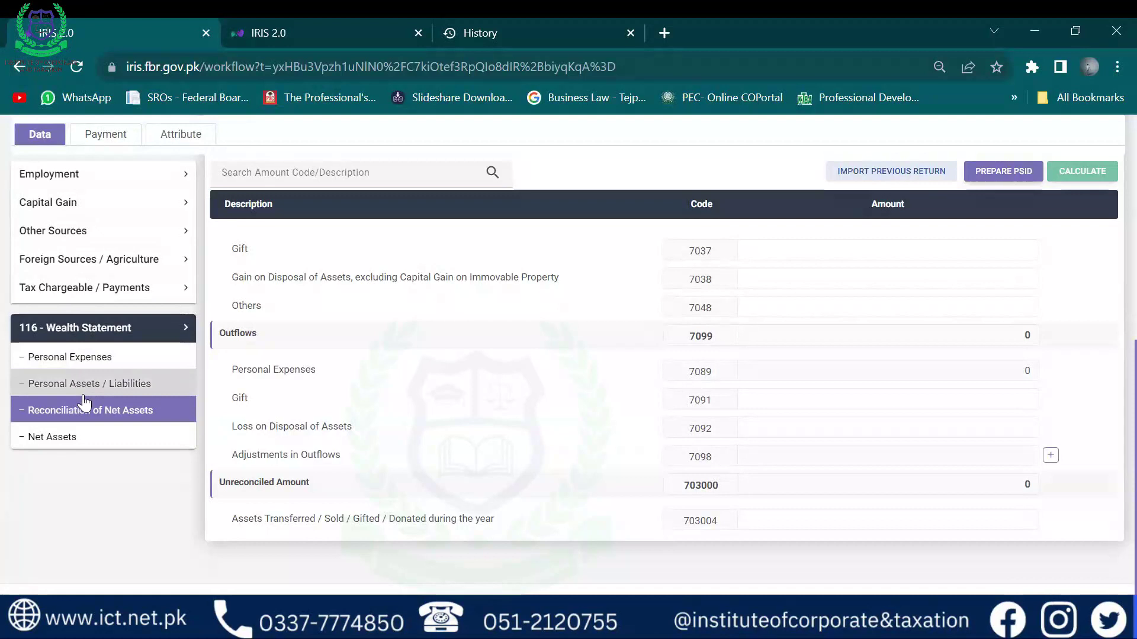
left_click(69, 363)
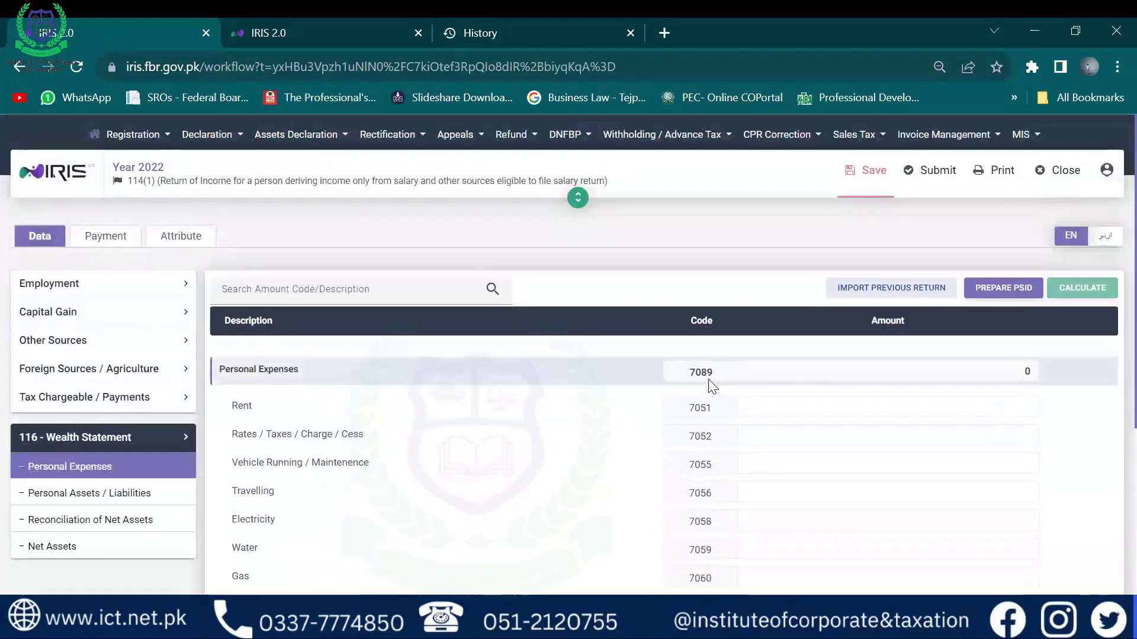
scroll(454, 358, "down", 5)
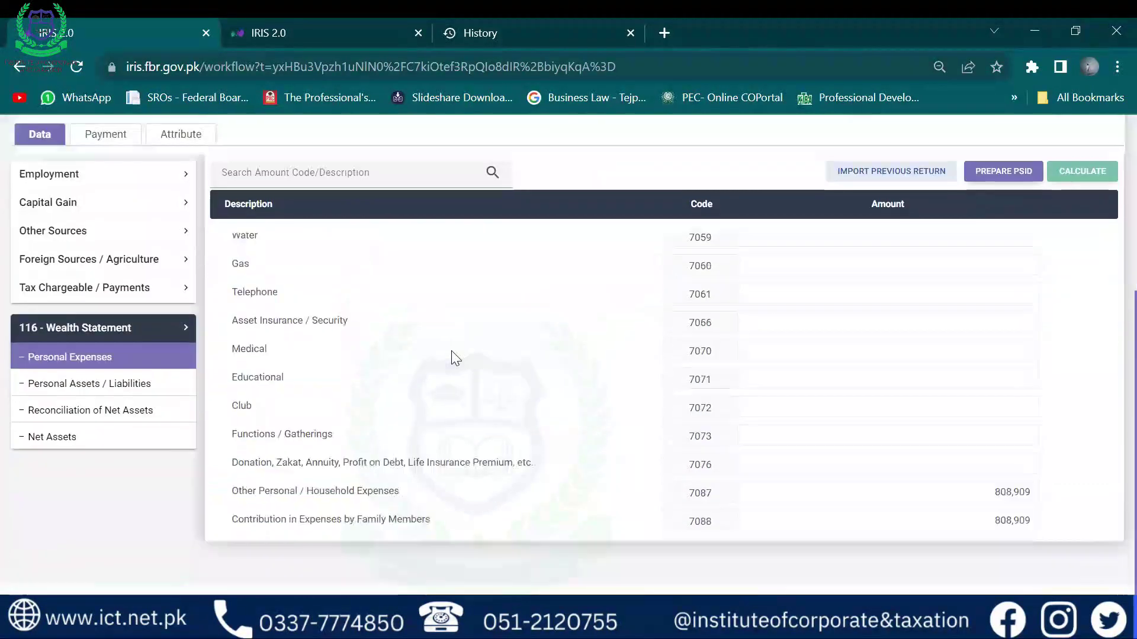
left_click(134, 394)
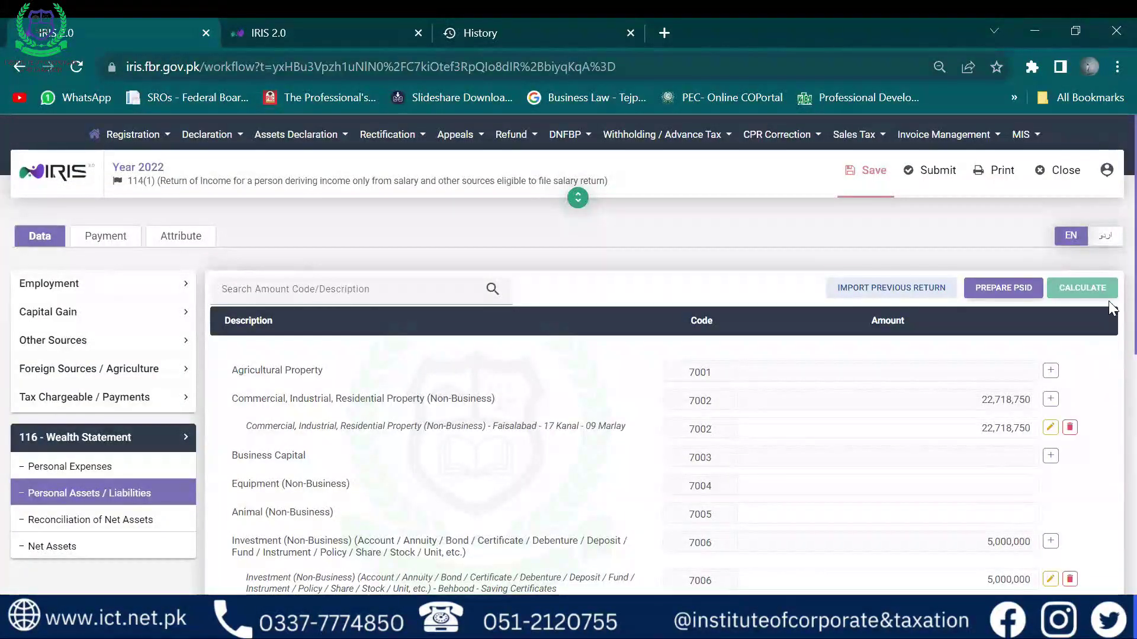
- Close the 2022 return and discard its unsaved changes
left_click(1052, 173)
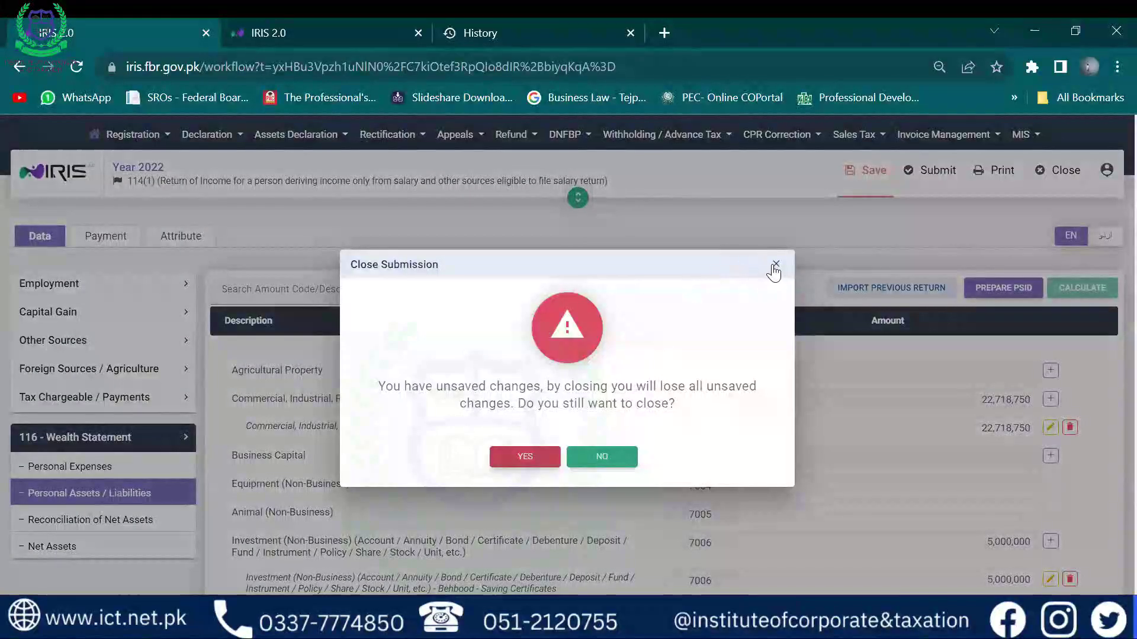
left_click(774, 264)
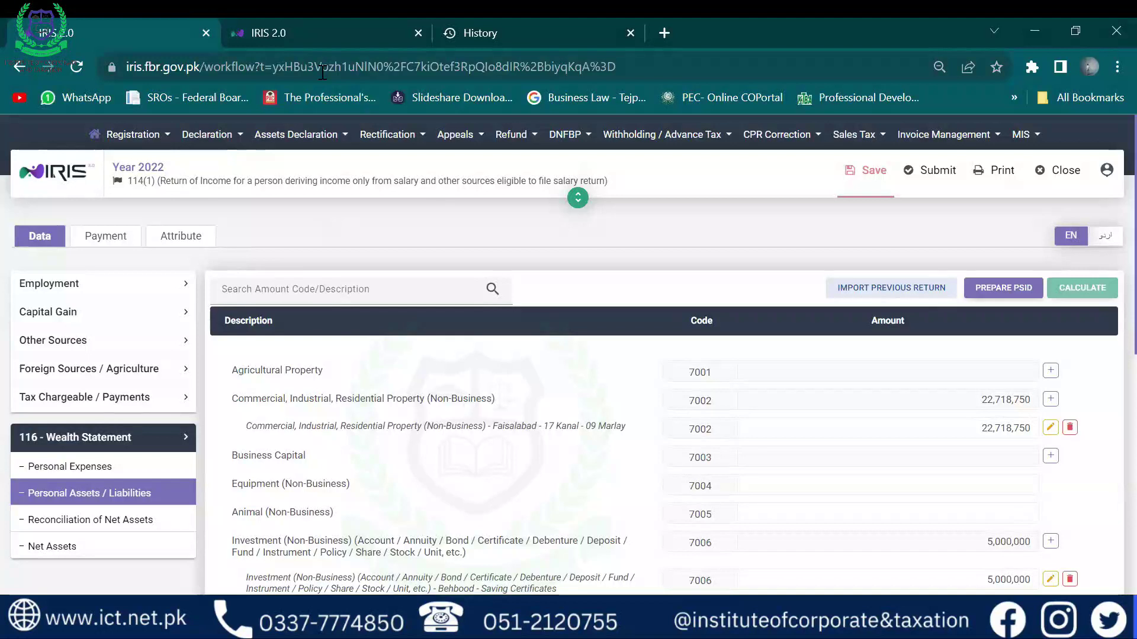
left_click(1107, 170)
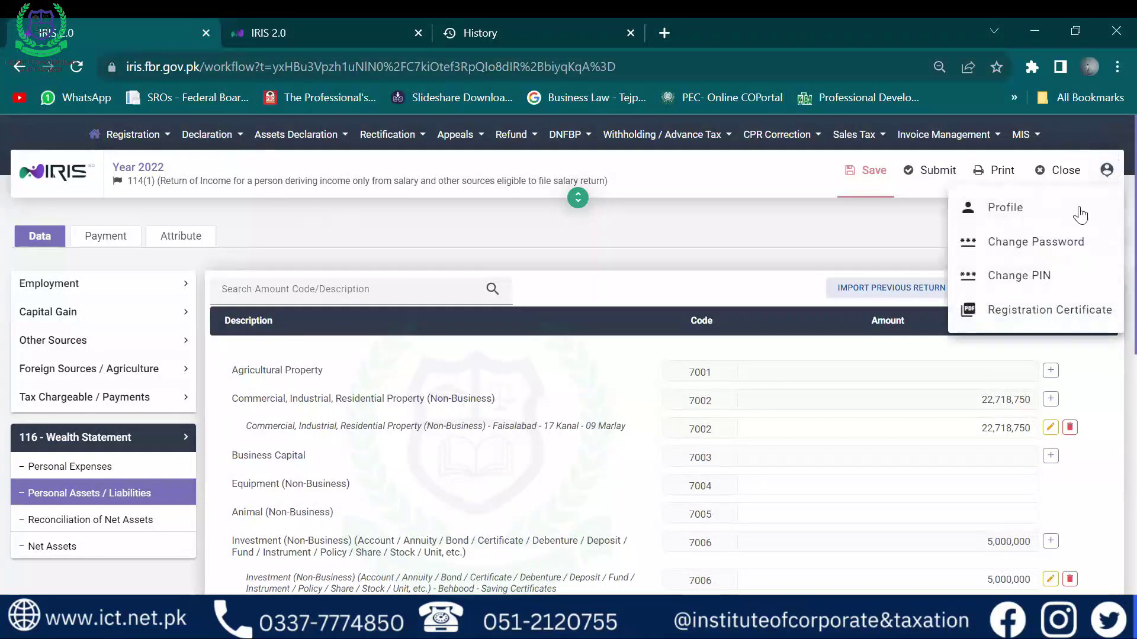
left_click(1040, 171)
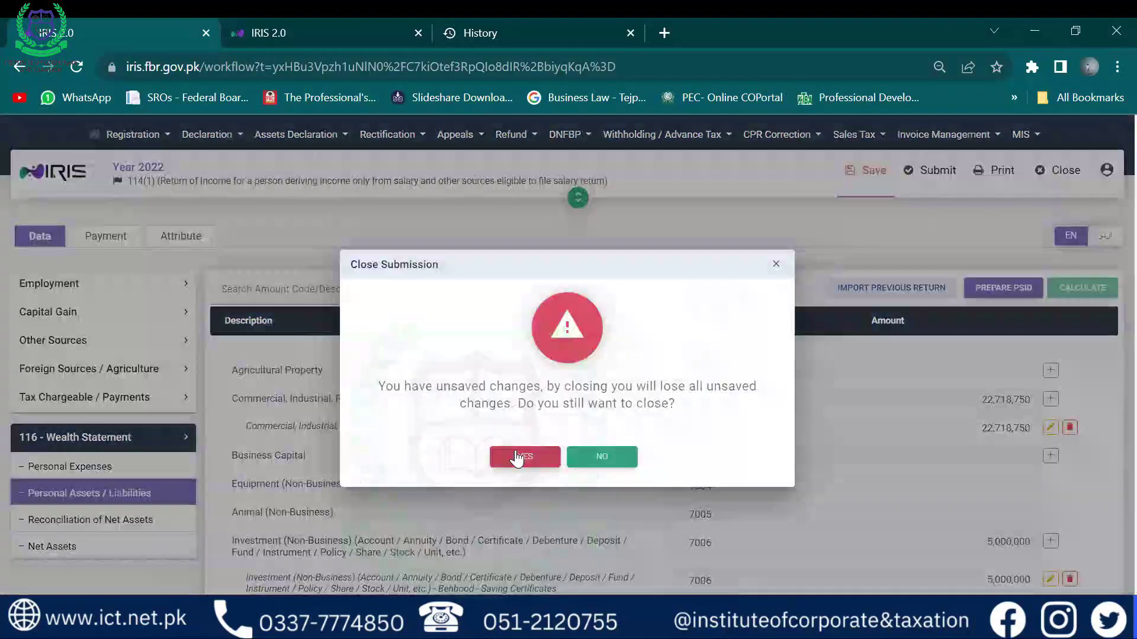
left_click(520, 457)
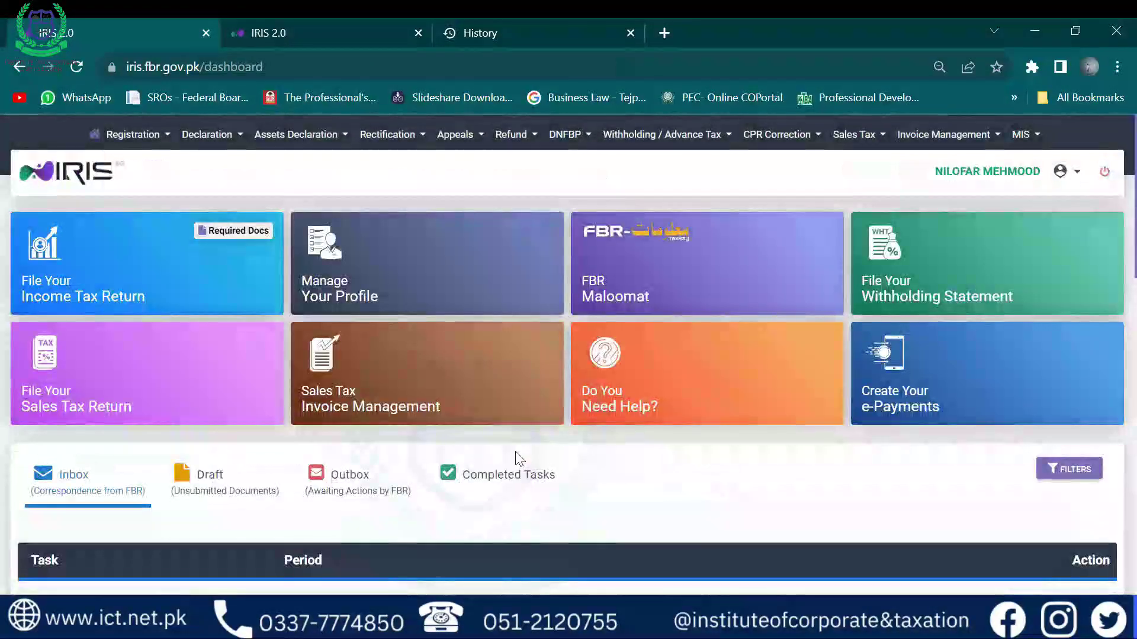
- Log out of the account and open the public Capital Assets u/s 7E page from the login page
left_click(1099, 174)
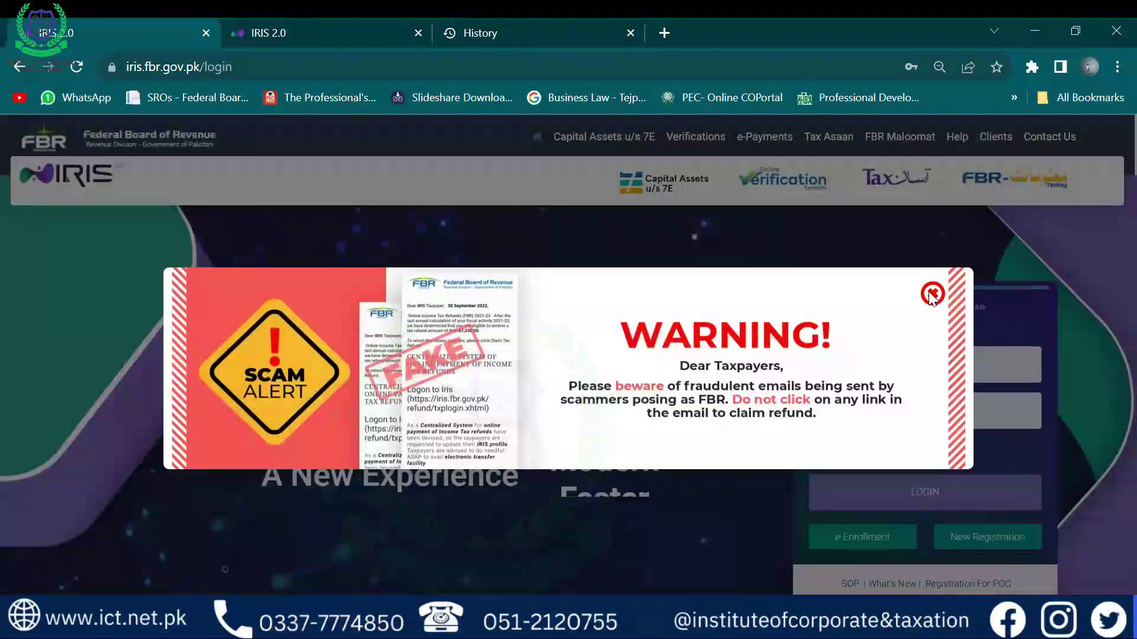
left_click(931, 294)
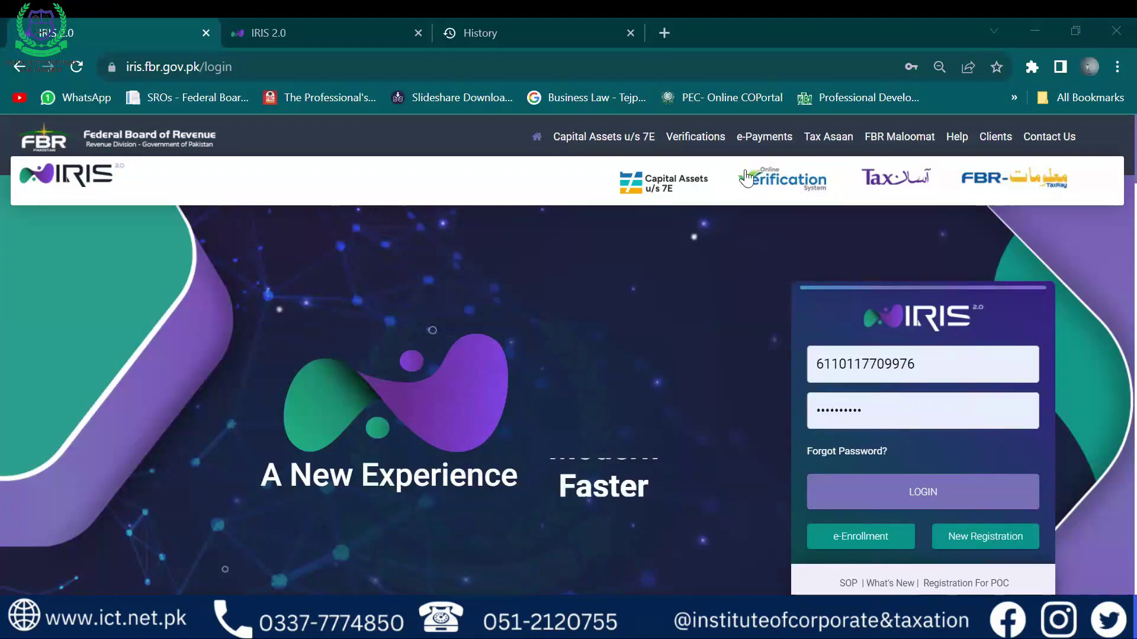
left_click(670, 190)
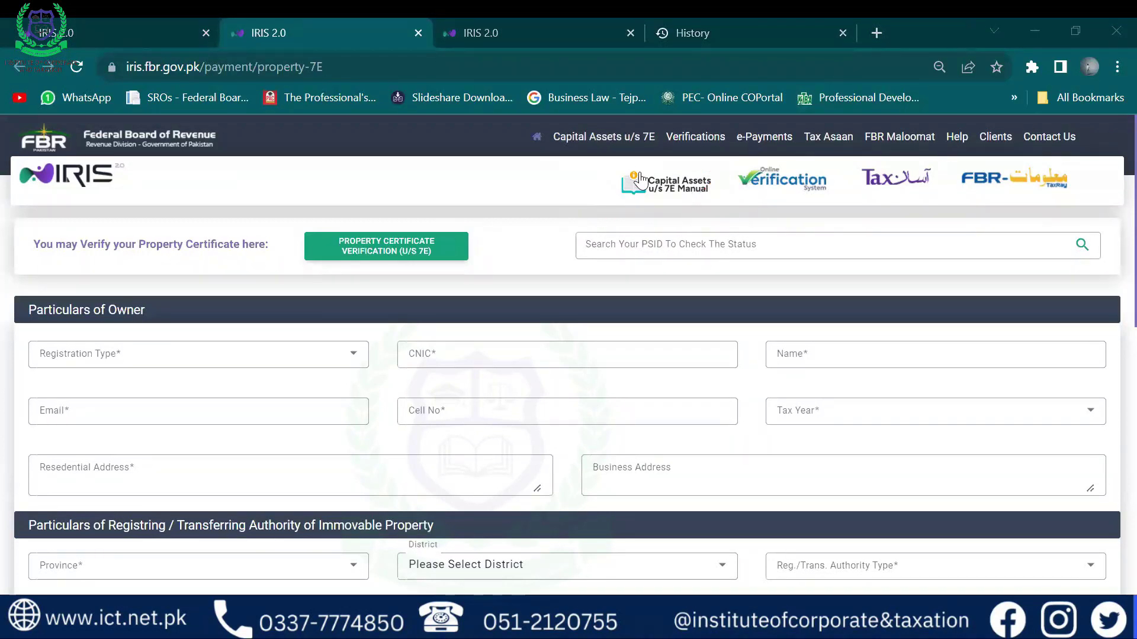
left_click(593, 138)
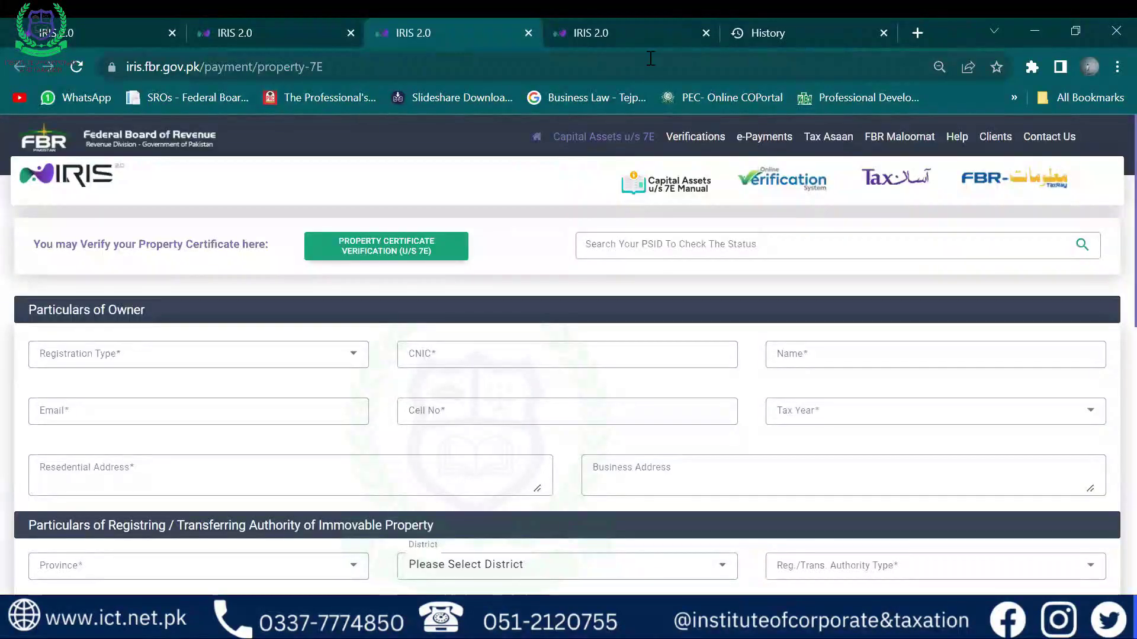
- Search Google for "7e guidance by fbr" and open the FBR result Tax on Immovable Property 7E
left_click(620, 52)
type("7")
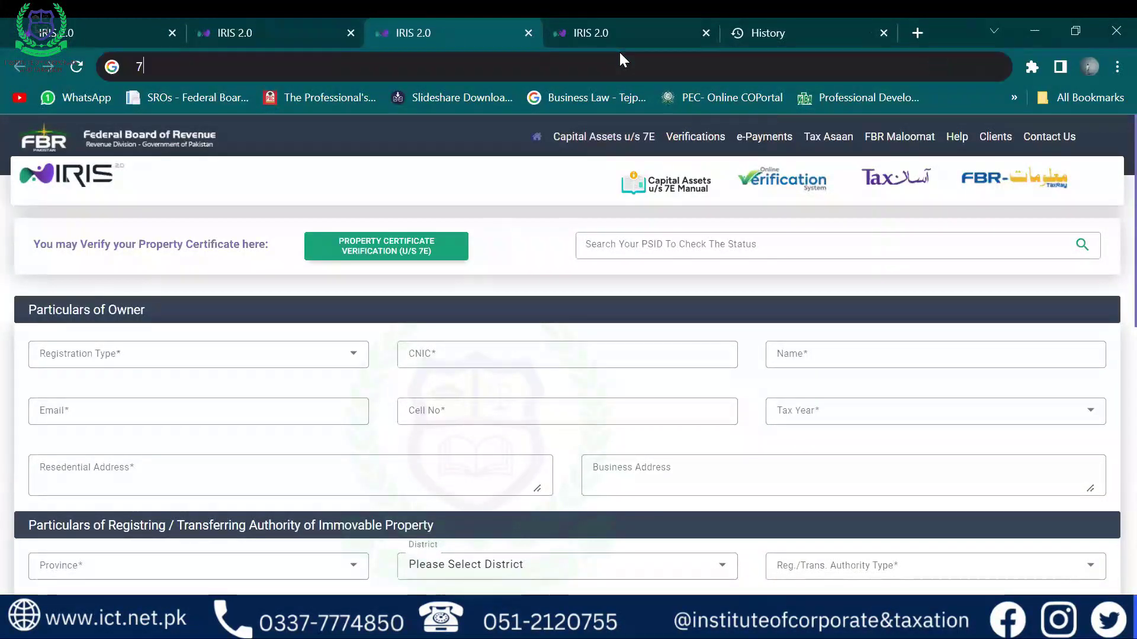
type("e g")
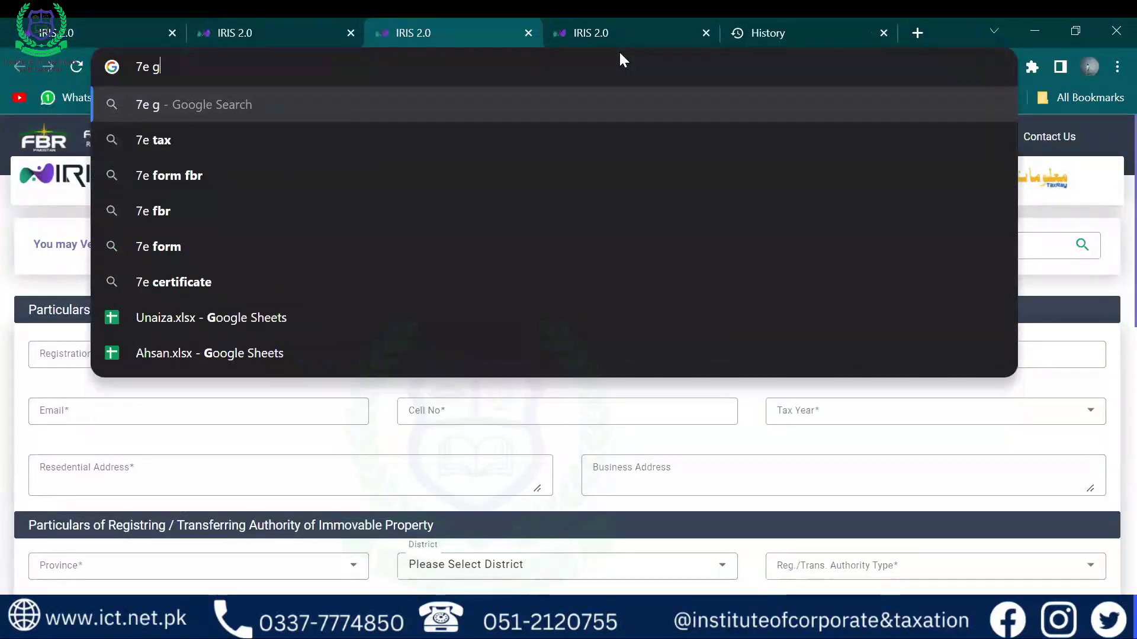
type("uidance by f")
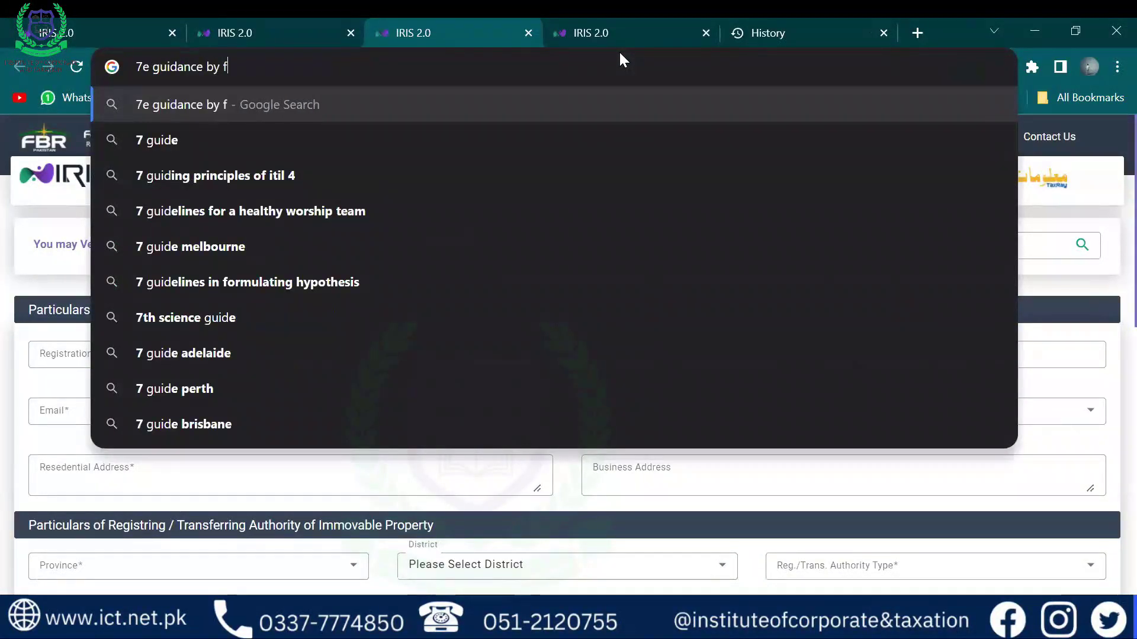
type("br")
key("Return")
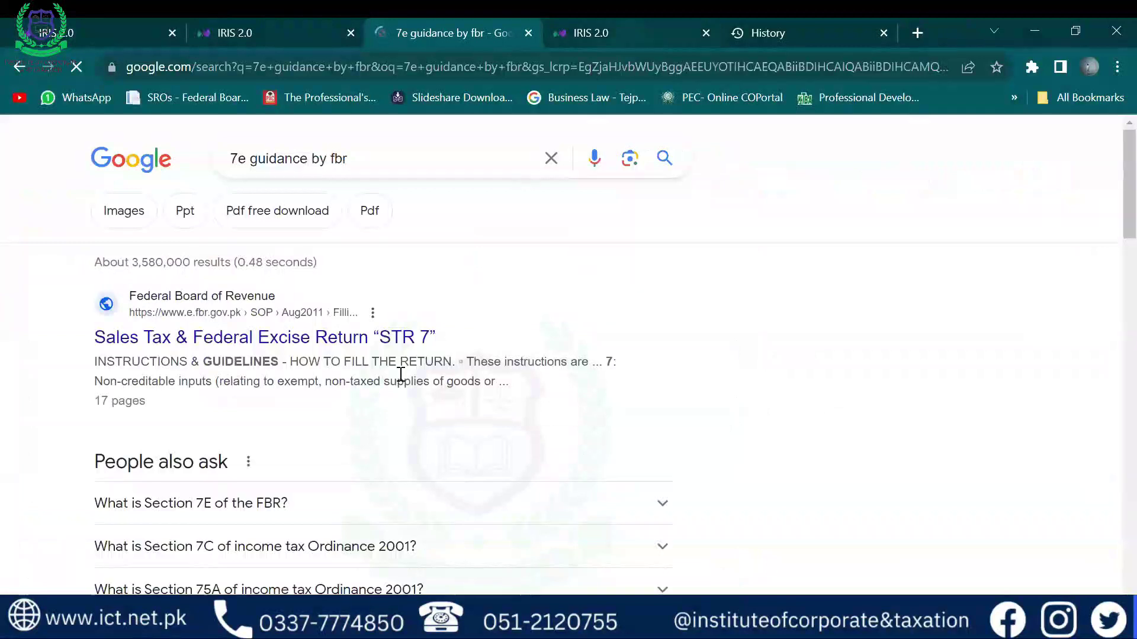
scroll(462, 455, "down", 5)
scroll(463, 455, "down", 1)
scroll(462, 457, "up", 1)
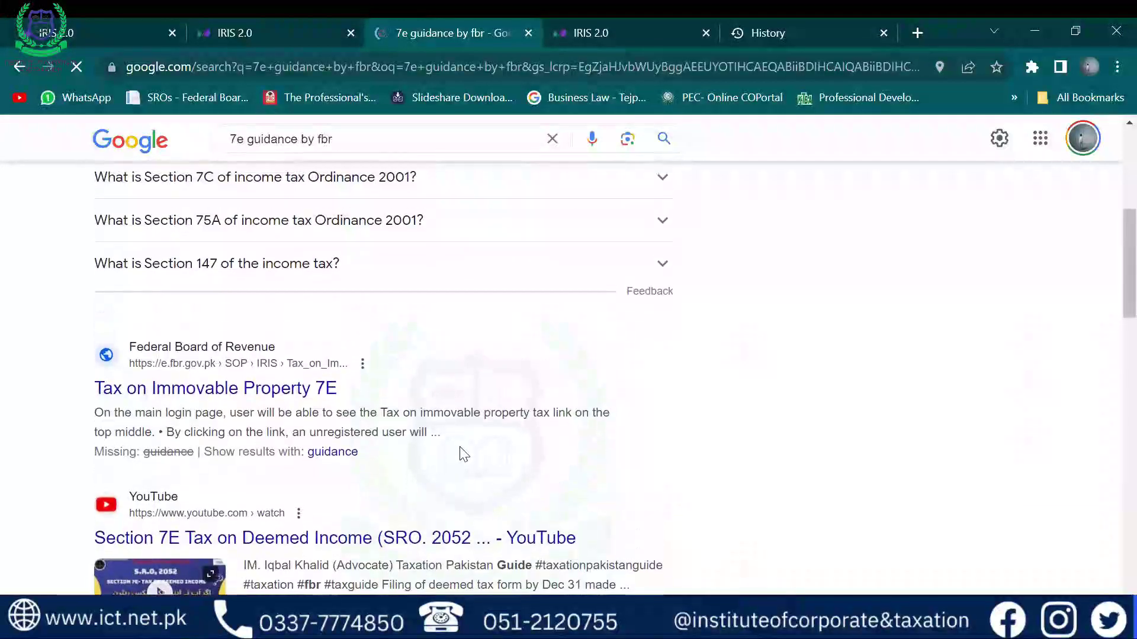
left_click(190, 387)
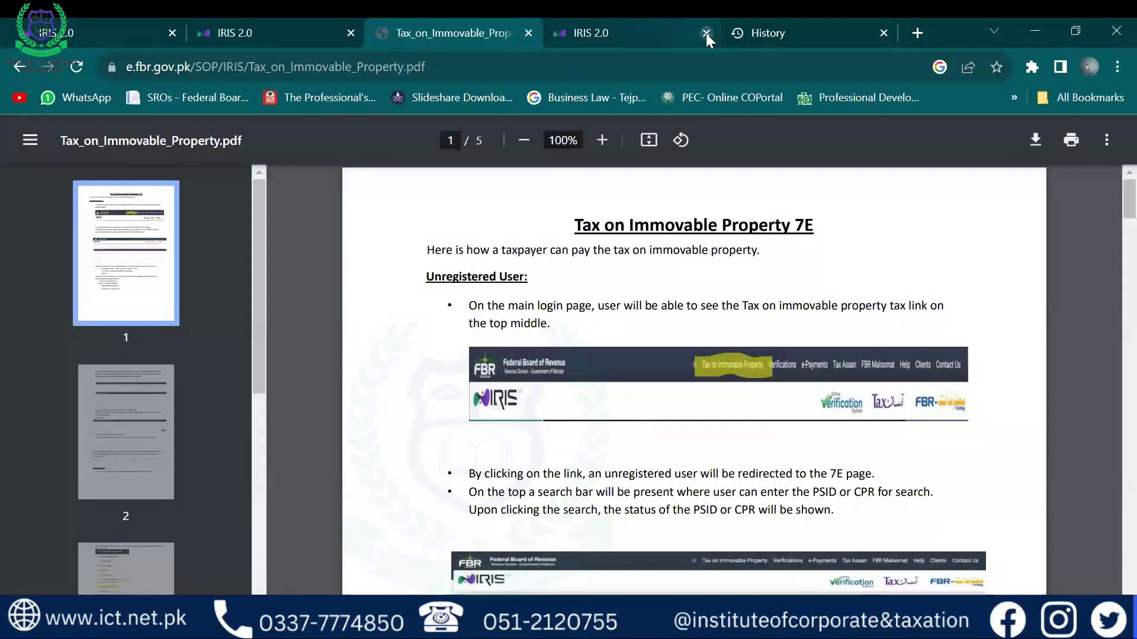
- Close the extra IRIS and History browser pages and examine the first page of Tax_on_Immovable_Property.pdf, marking "7E" in its title
left_click(706, 34)
left_click(705, 32)
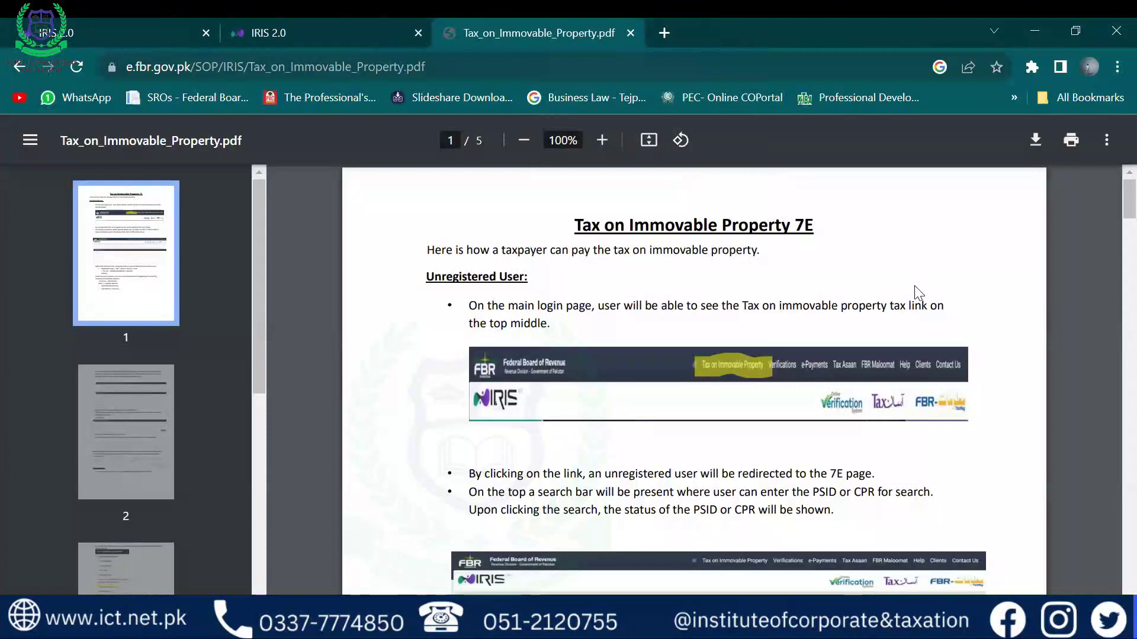
scroll(914, 286, "down", 1)
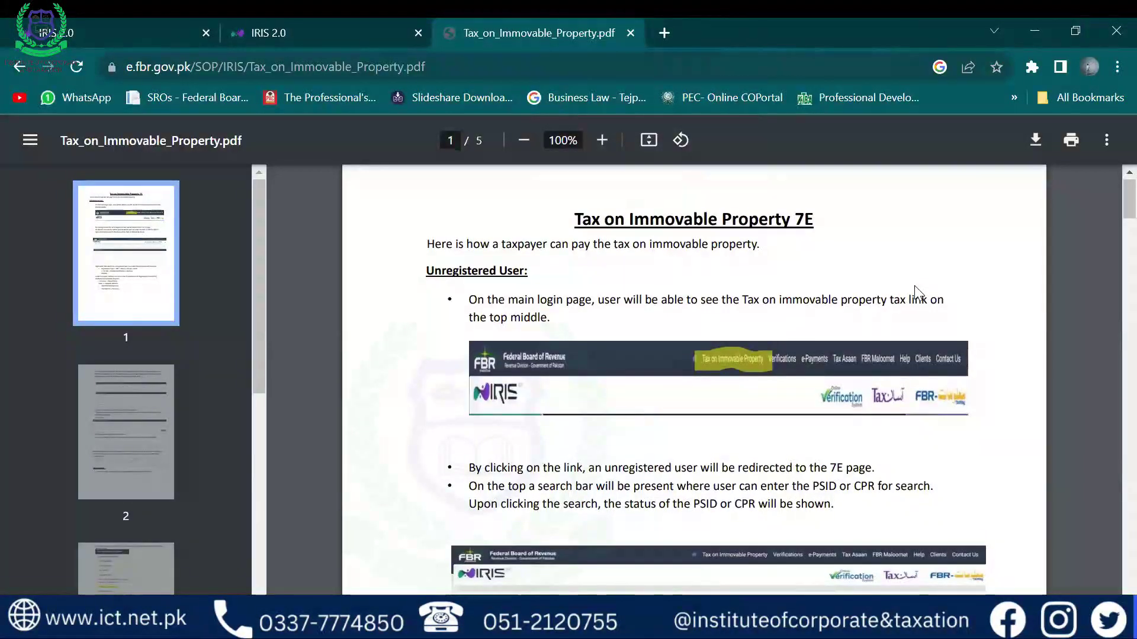
scroll(916, 292, "down", 1)
scroll(917, 292, "down", 2)
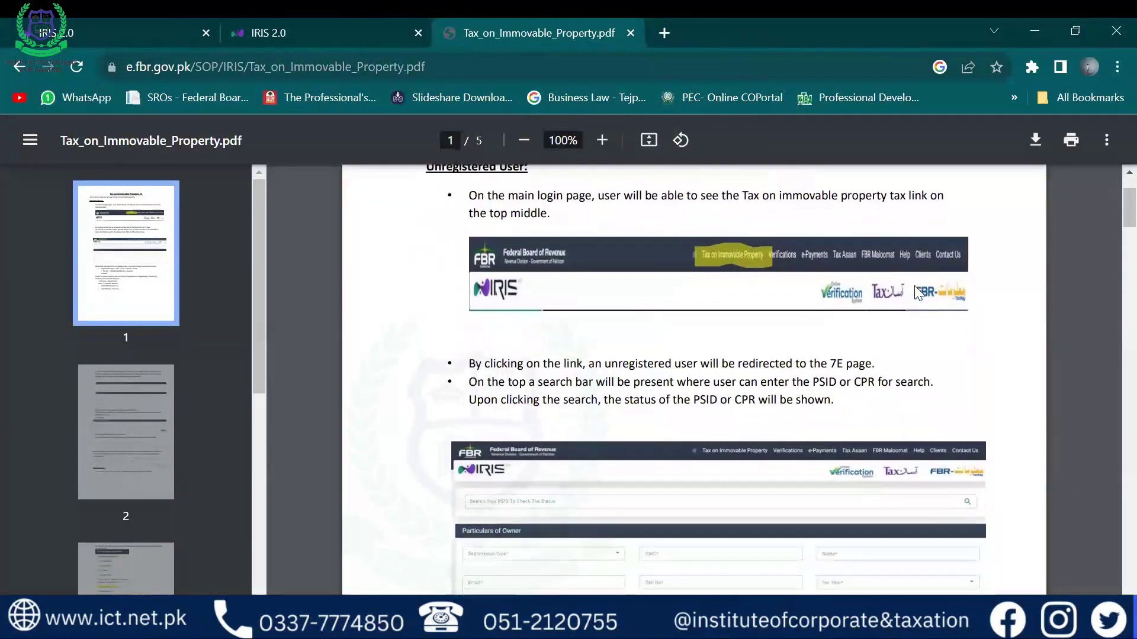
scroll(916, 290, "up", 3)
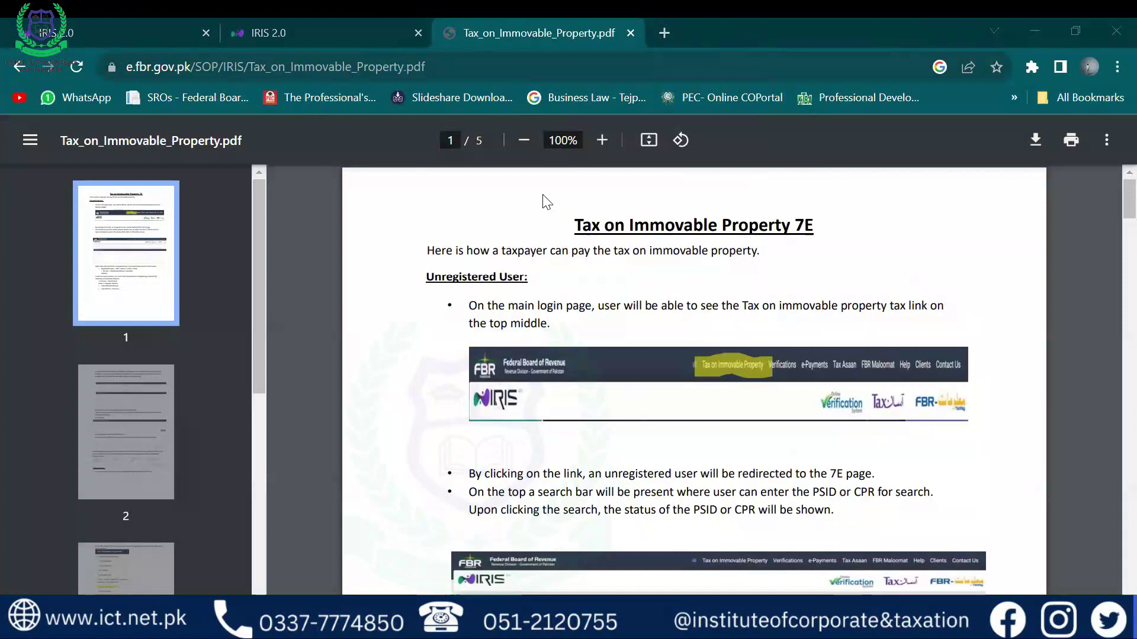
double_click(802, 223)
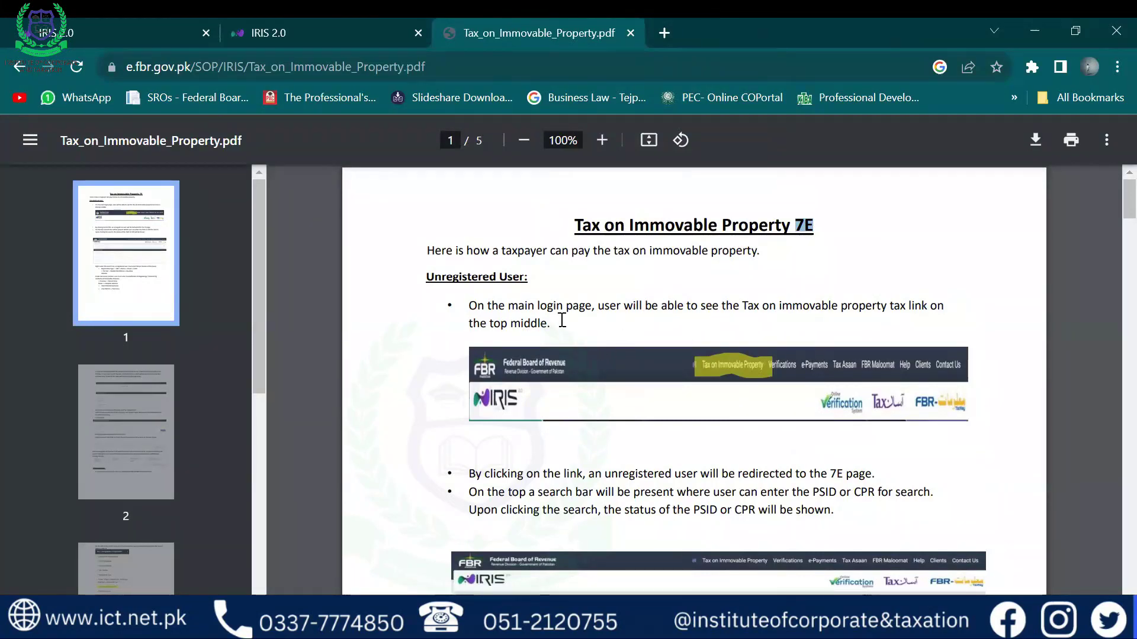
- Return to the property 7E page, open the Capital Assets u/s 7E Manual from it and close the duplicate PDF
right_click(659, 37)
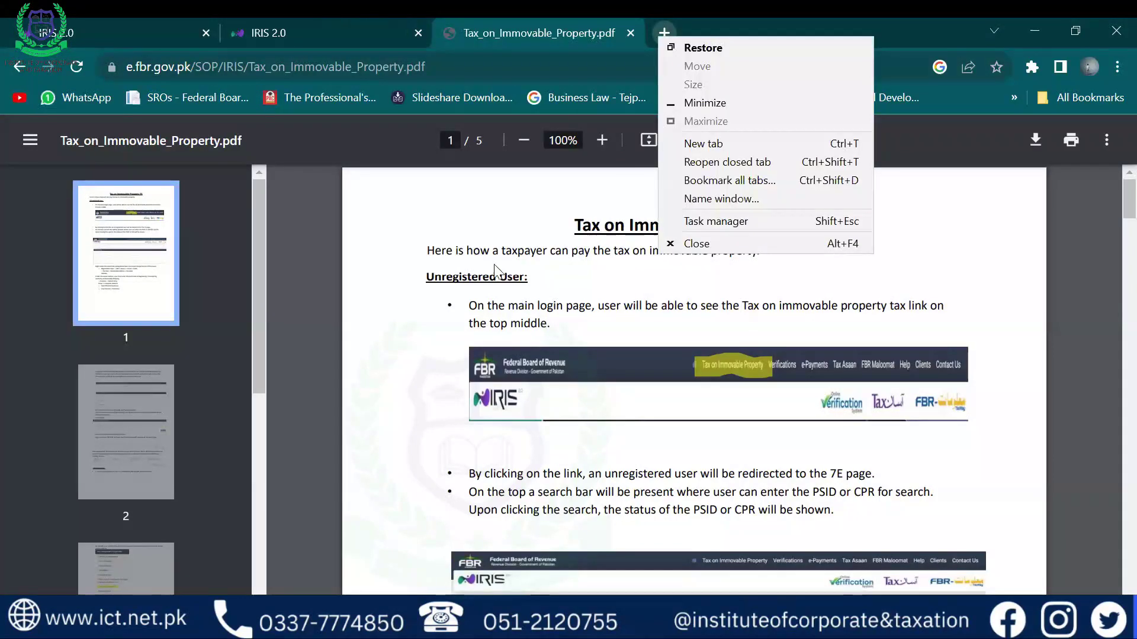
left_click(325, 30)
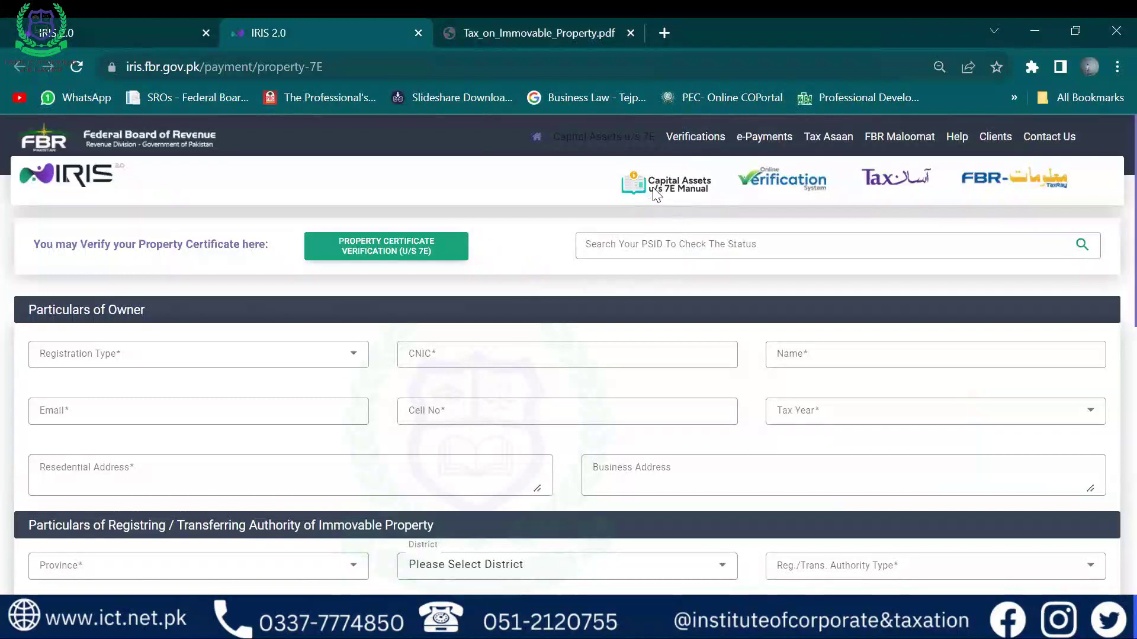
left_click(655, 190)
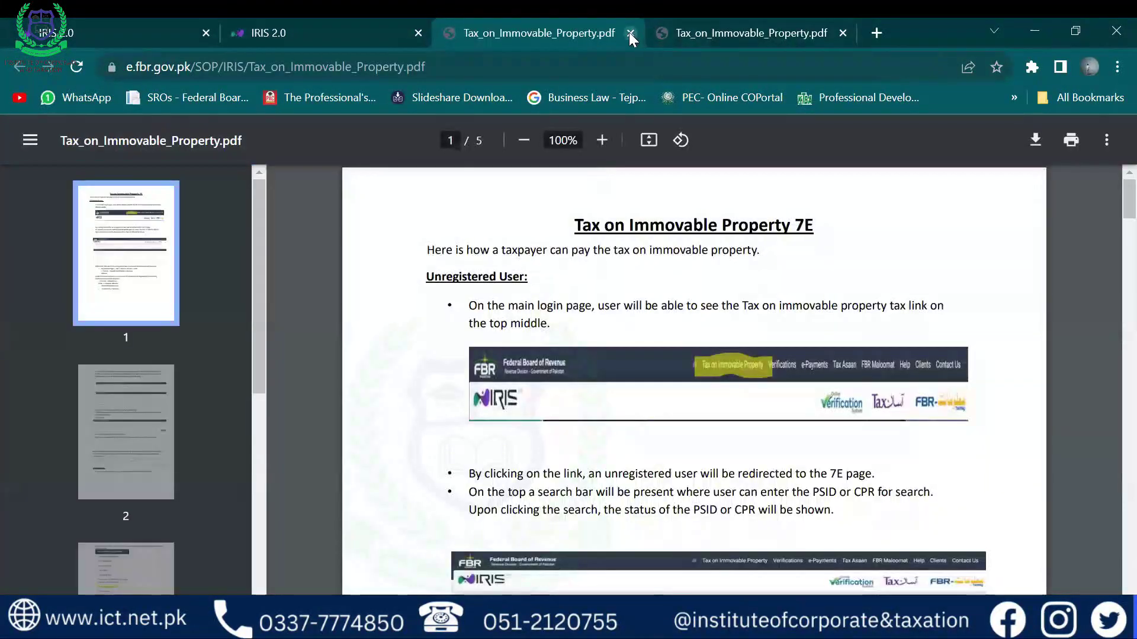
left_click(630, 33)
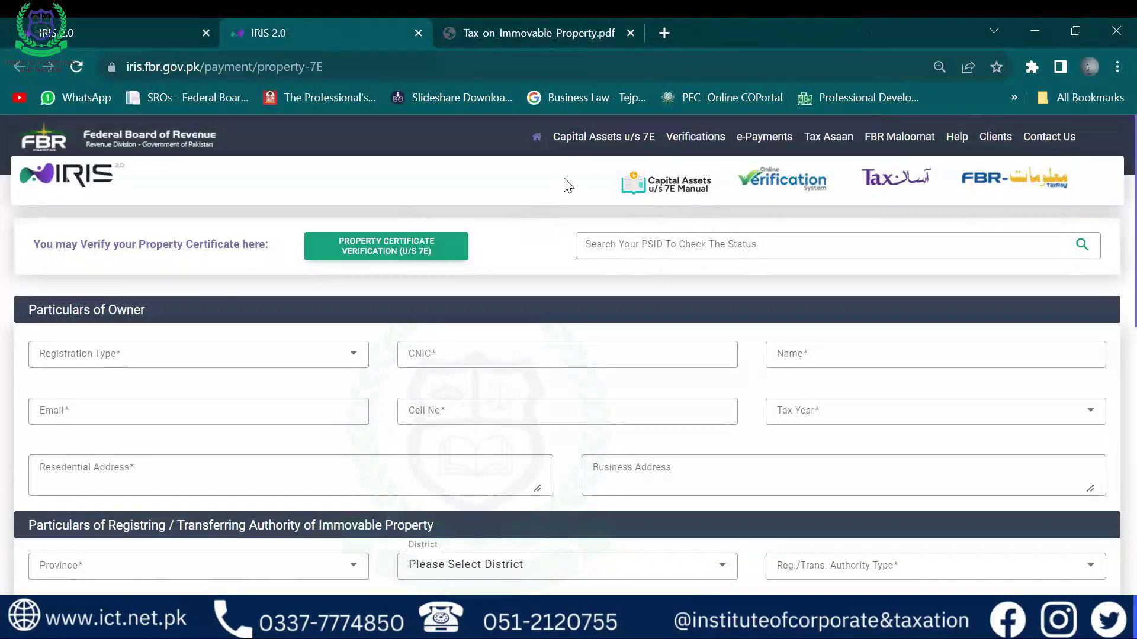
- Return to the IRIS login page and open the Capital Assets u/s 7E page from it
right_click(80, 23)
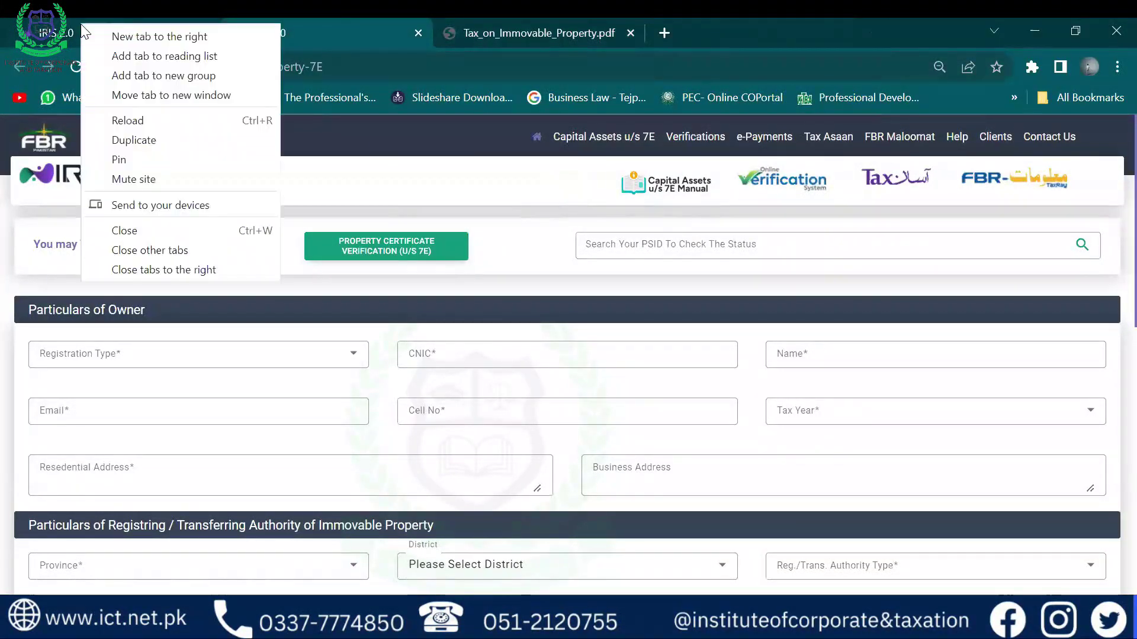
key("Escape")
left_click(67, 33)
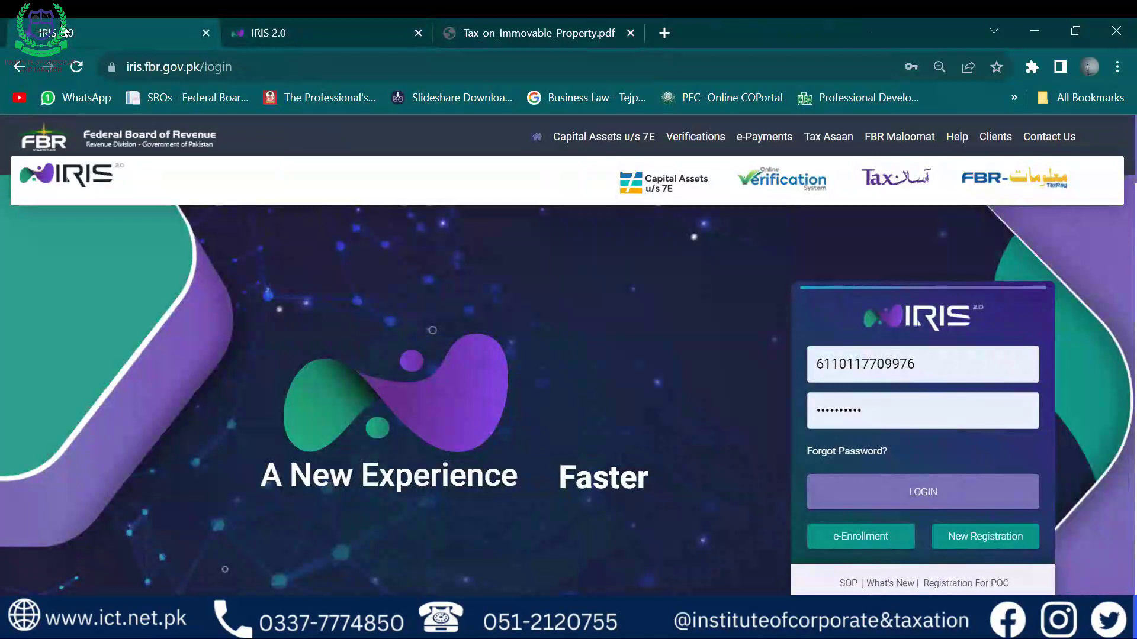
left_click(651, 187)
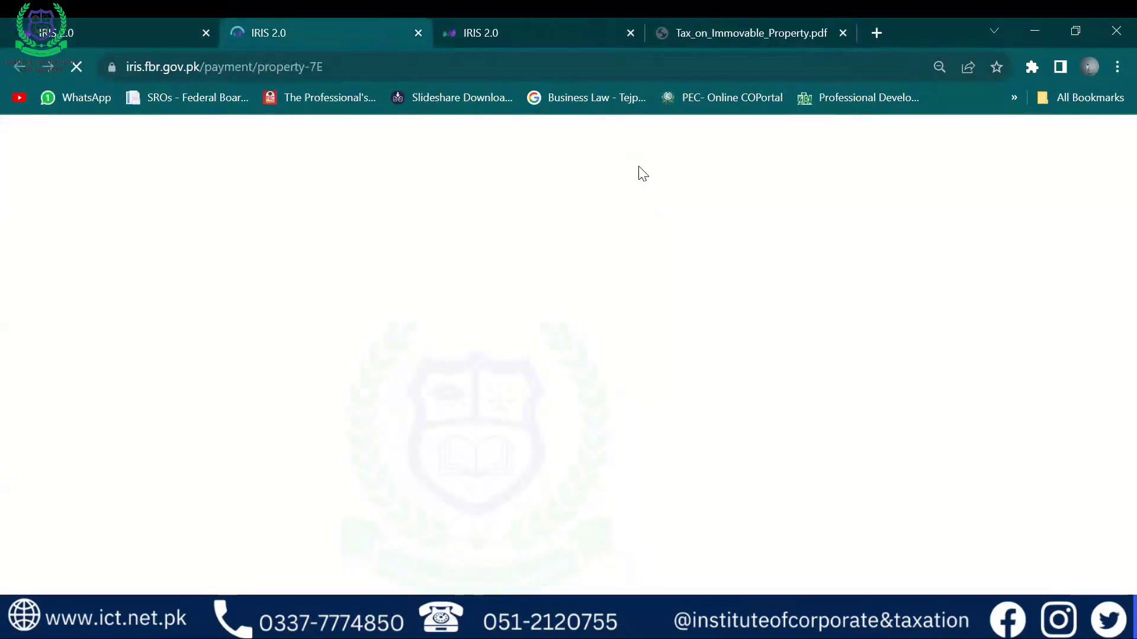
- Switch to Tax_on_Immovable_Property.pdf and examine the unregistered-user instructions on pages 1 and 2
left_click(761, 23)
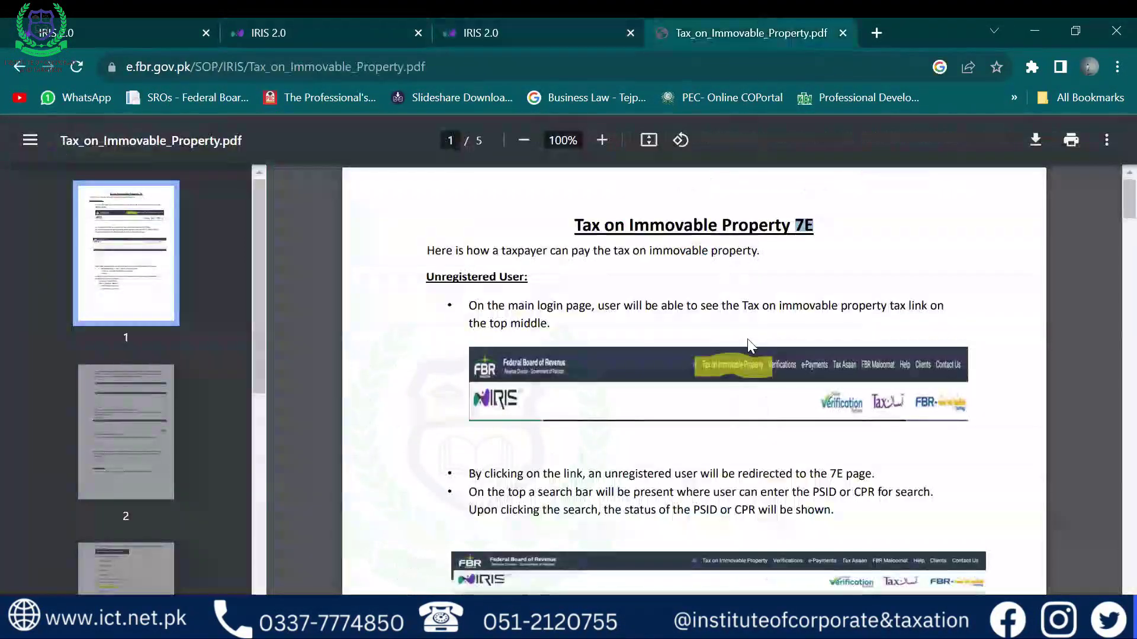
scroll(521, 445, "down", 1)
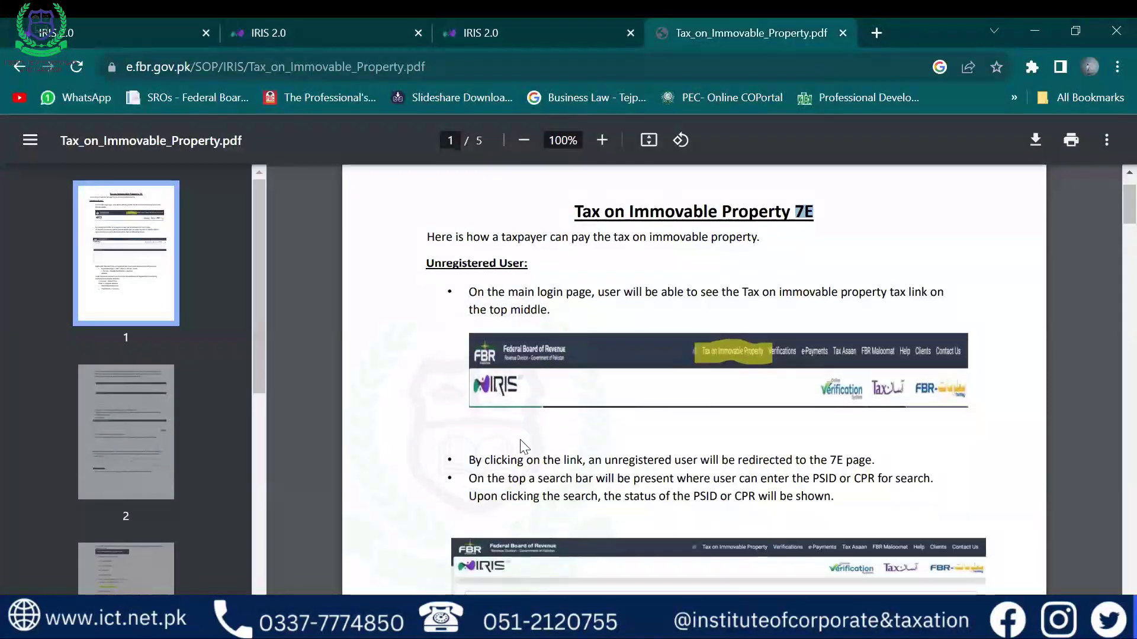
scroll(521, 445, "down", 3)
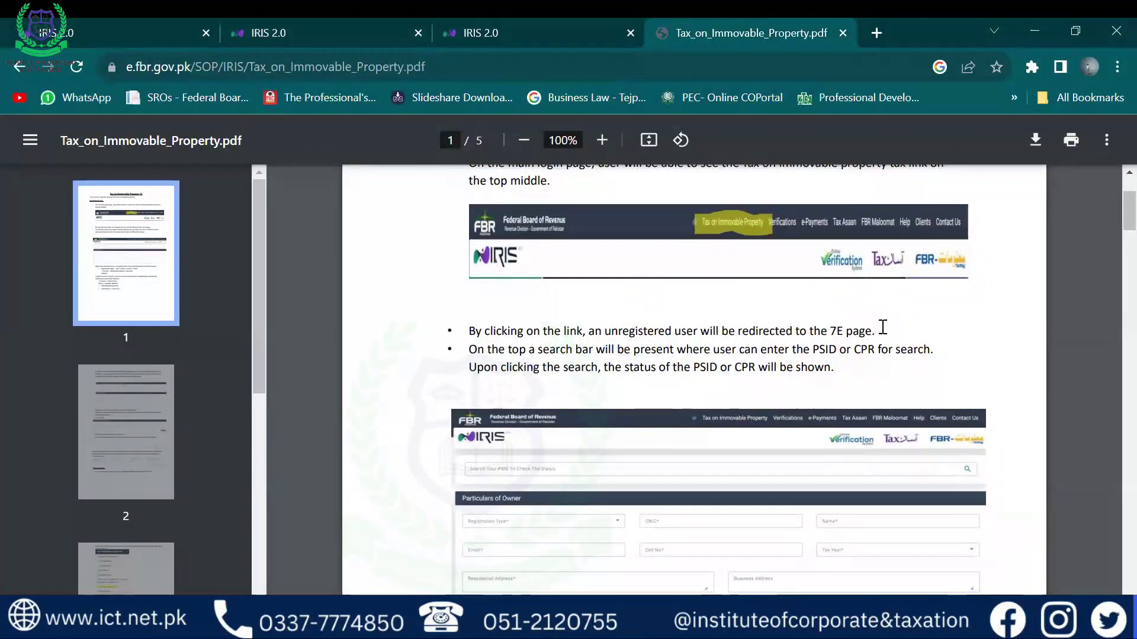
scroll(882, 327, "down", 3)
scroll(882, 327, "up", 2)
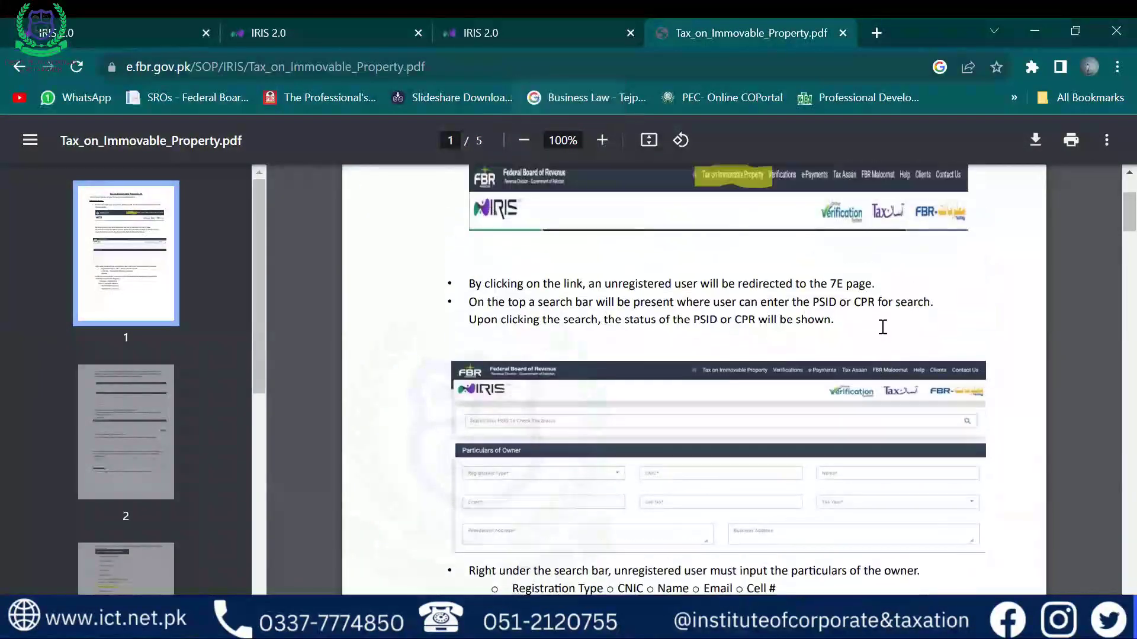
scroll(882, 328, "up", 1)
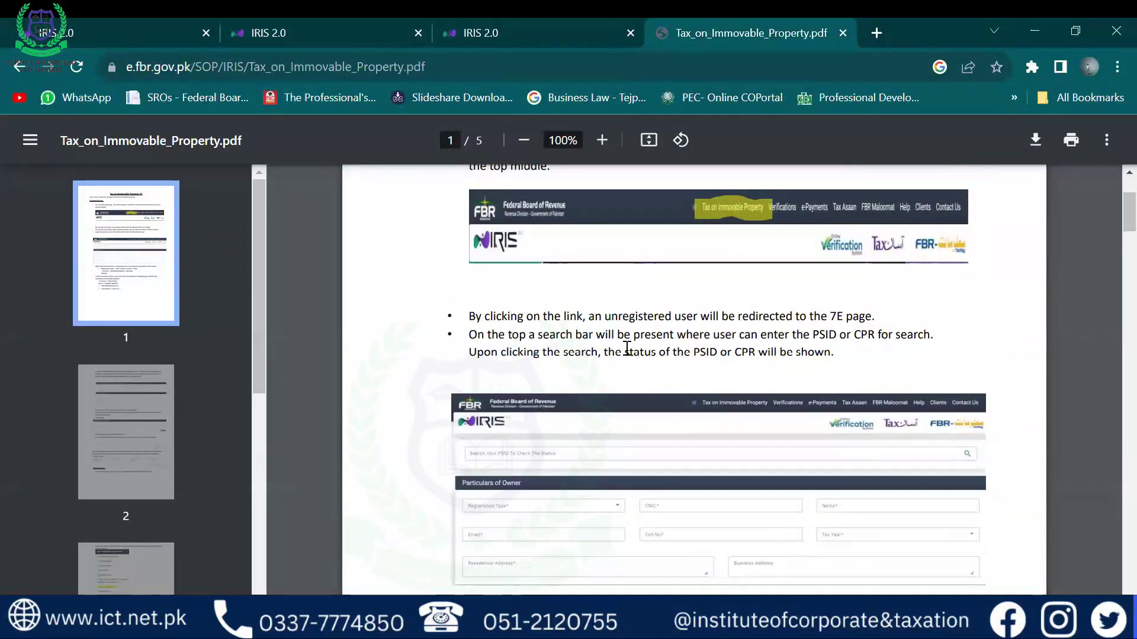
scroll(683, 472, "down", 5)
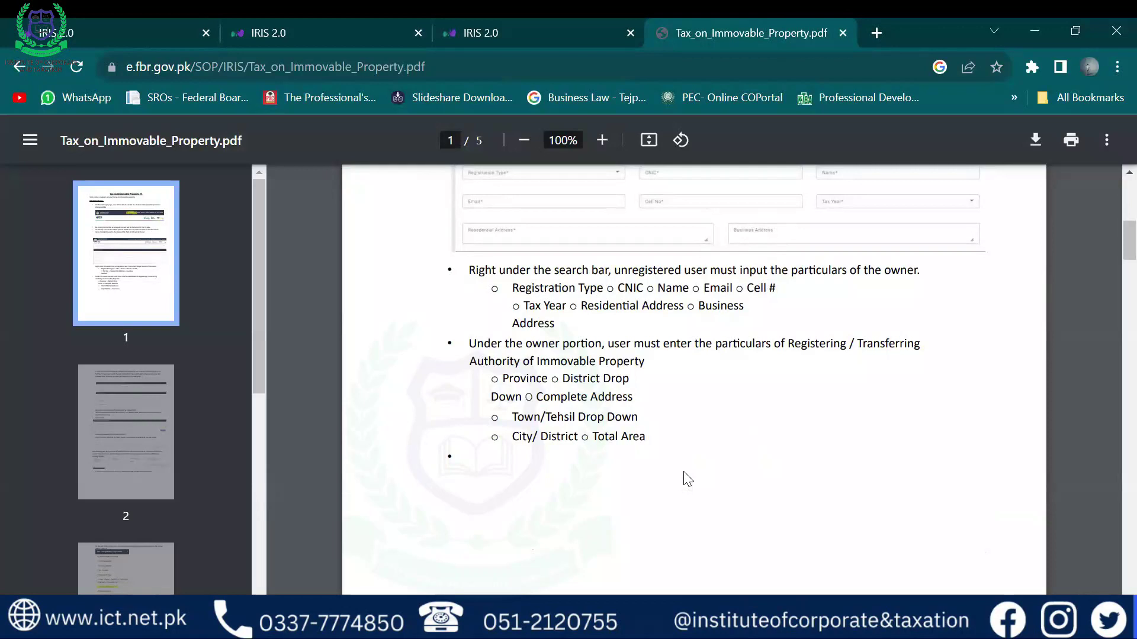
scroll(687, 478, "down", 6)
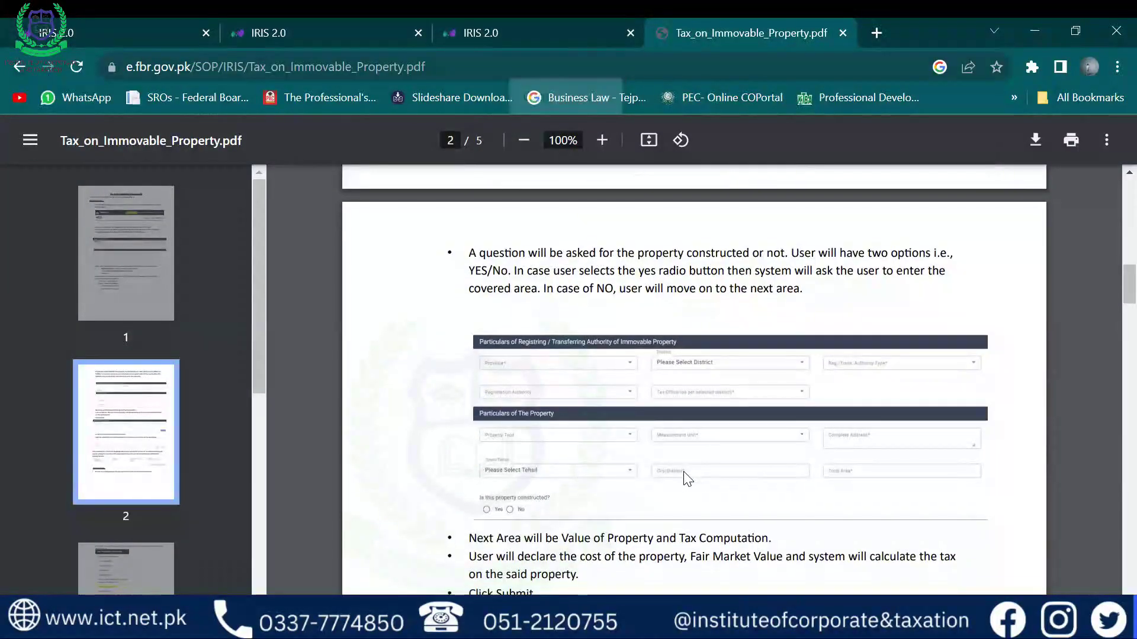
- Examine the PDF's pages 3 to 5 on declaring Capital Assets u/s 7E in the return and generating the PSID
scroll(686, 479, "down", 15)
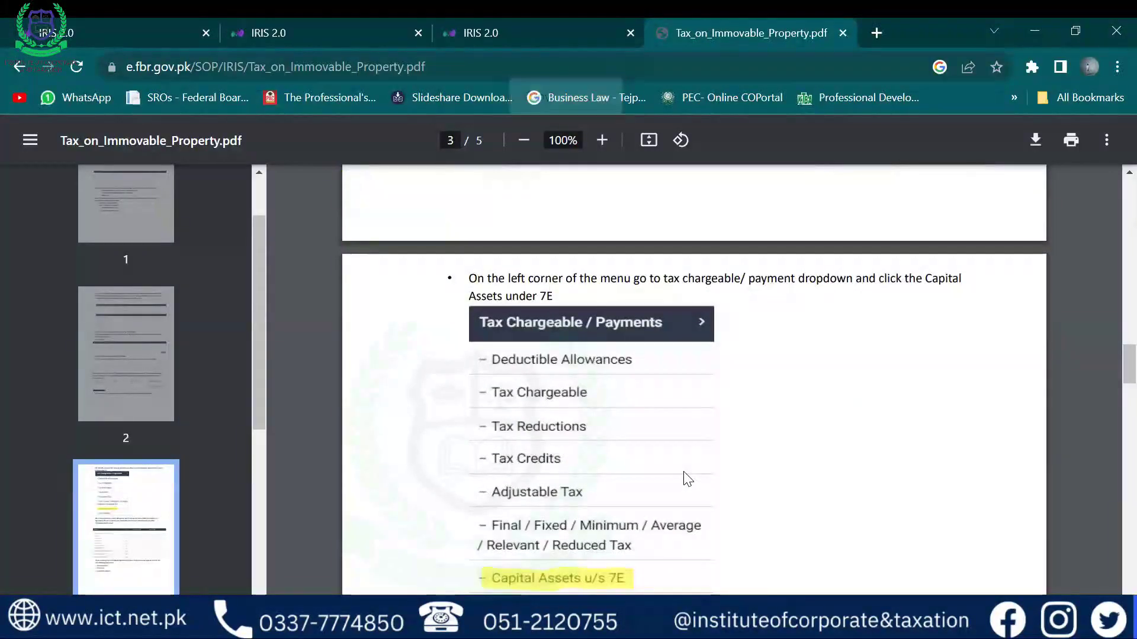
scroll(687, 478, "down", 1)
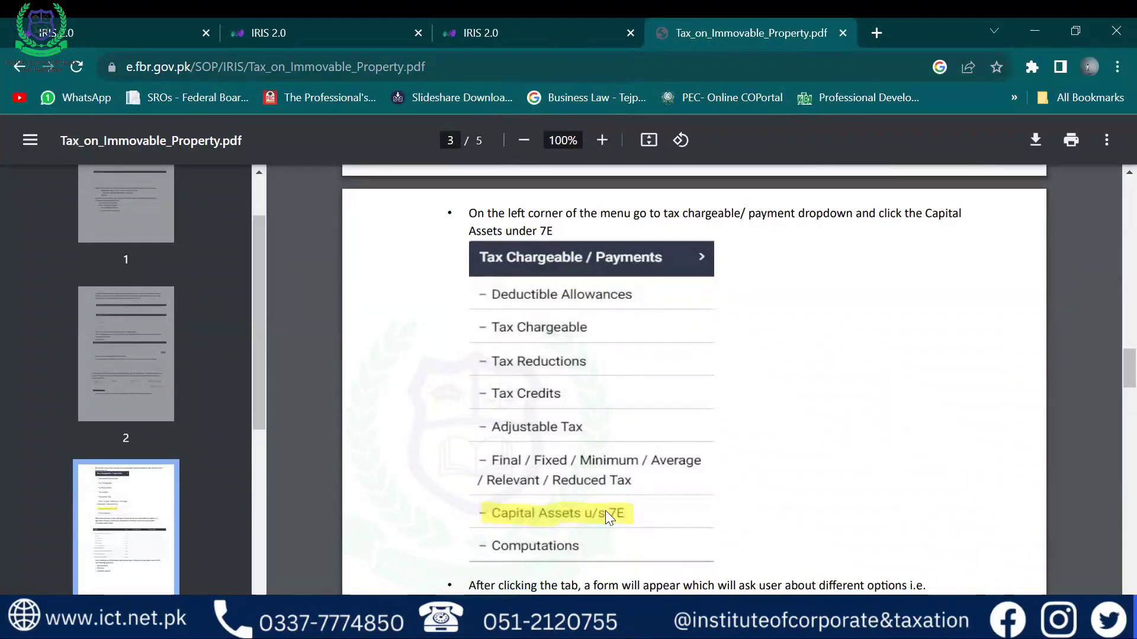
scroll(605, 510, "down", 4)
scroll(610, 518, "down", 6)
scroll(610, 518, "up", 1)
scroll(610, 518, "up", 2)
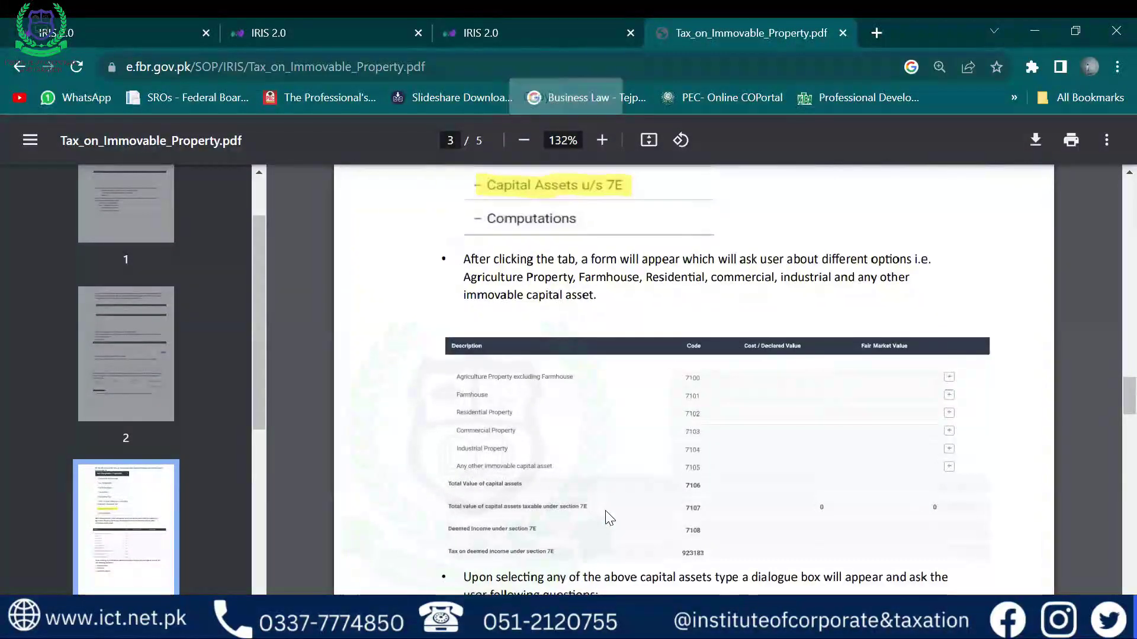
scroll(610, 518, "up", 2)
scroll(610, 518, "down", 2)
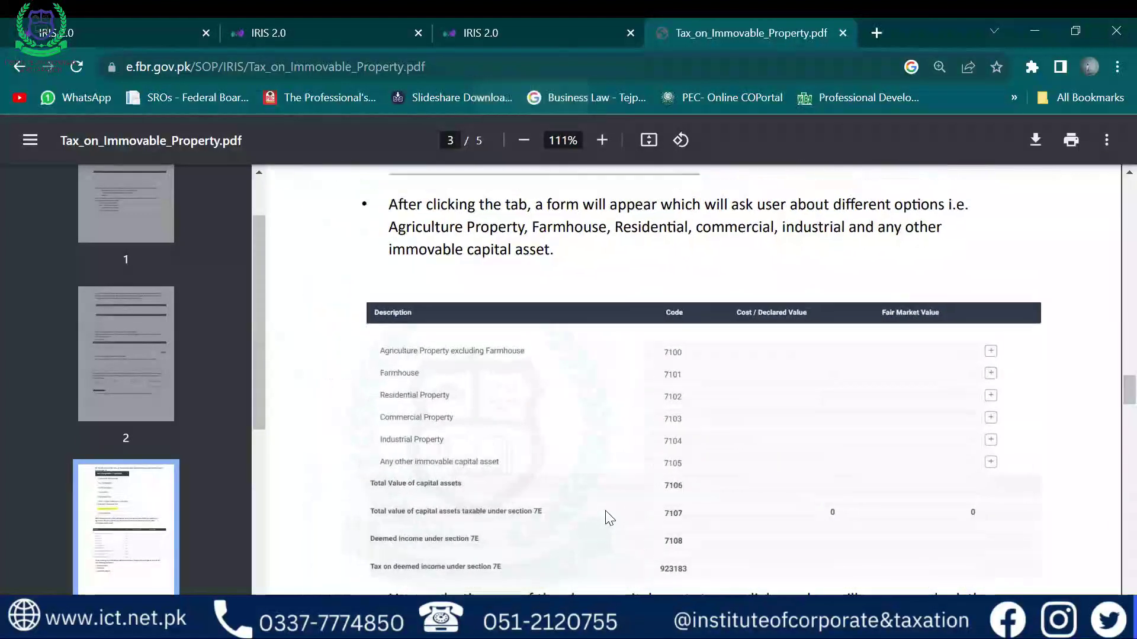
scroll(610, 518, "down", 10)
scroll(609, 518, "down", 5)
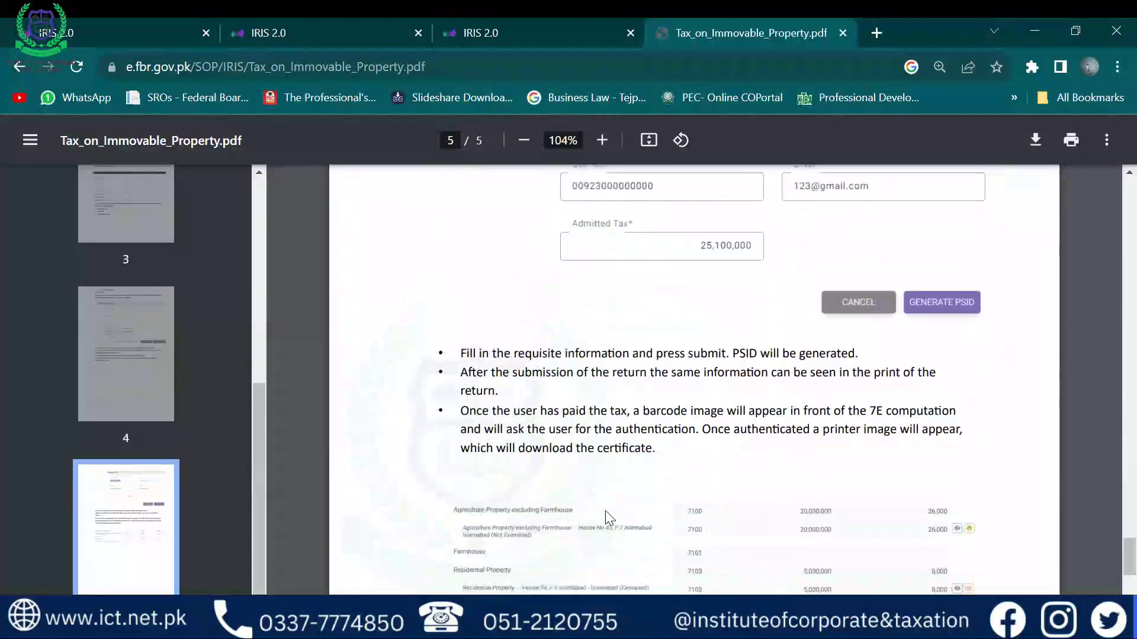
- Return to page 4 of the guidance and save the PDF to Downloads as Tax_on_Immovable_Property
scroll(610, 518, "up", 6)
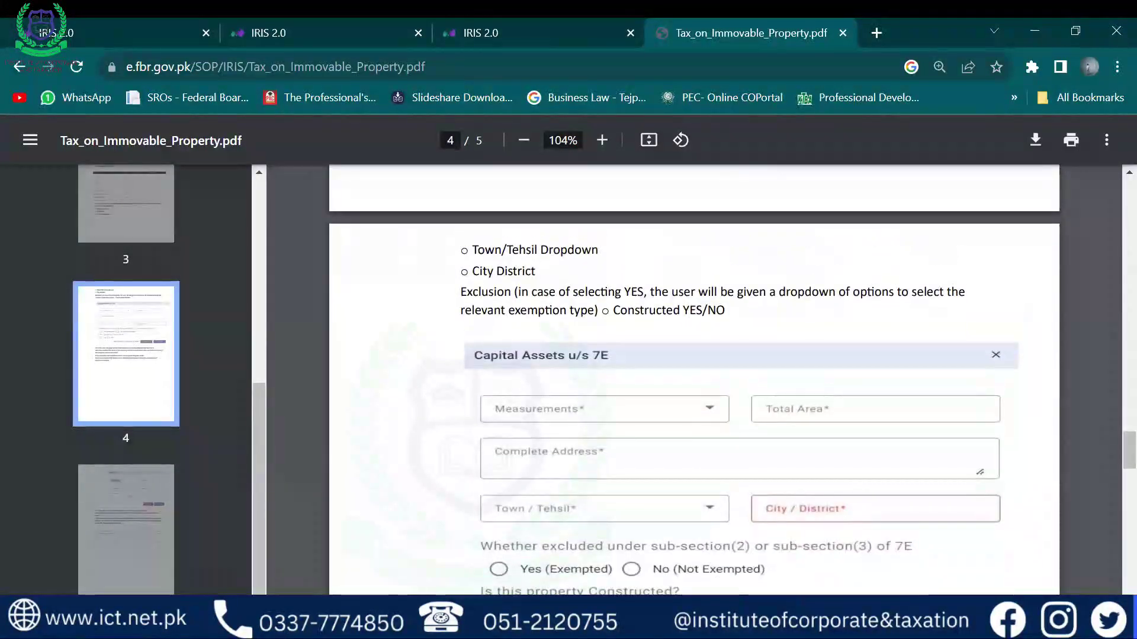
left_click(1036, 147)
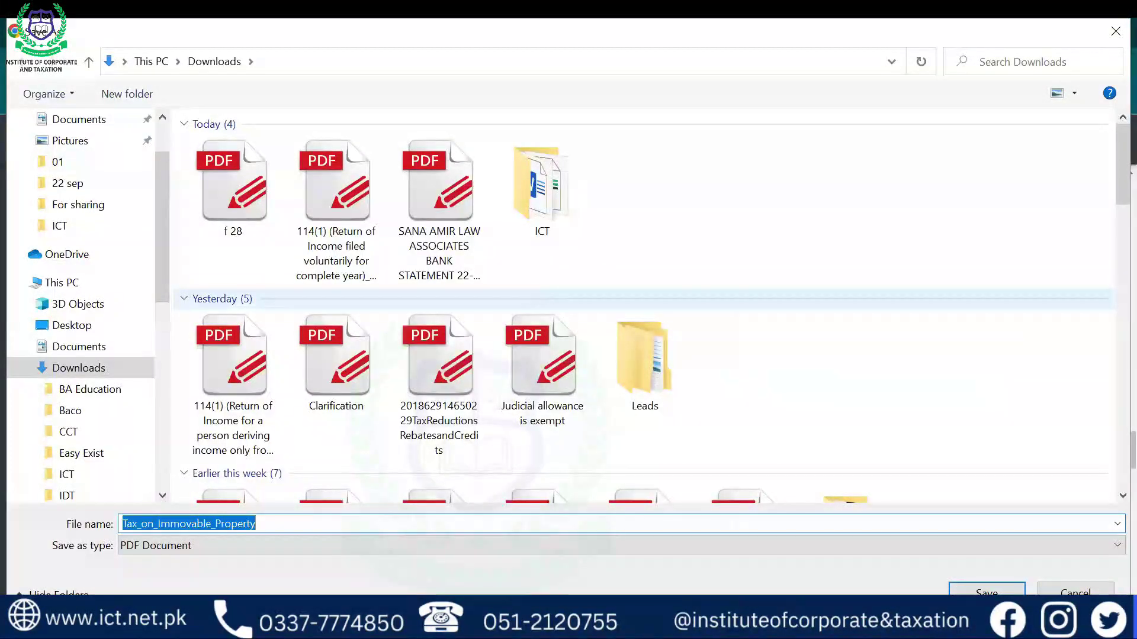
key("Return")
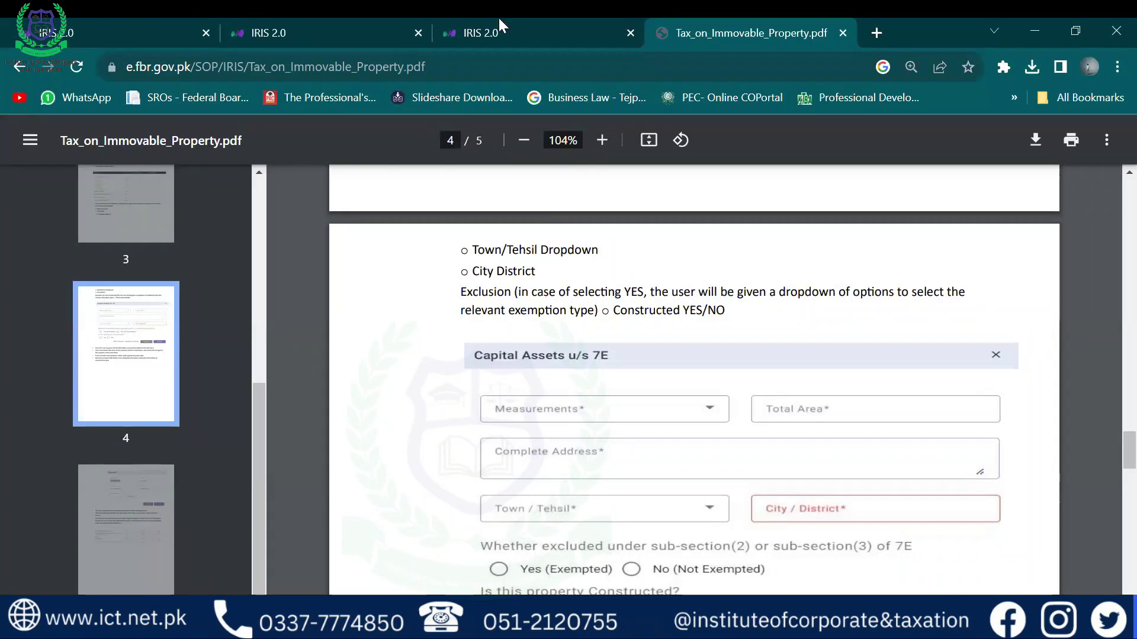
- Close the duplicate IRIS property 7E page and switch to the remaining one
mouse_move(498, 17)
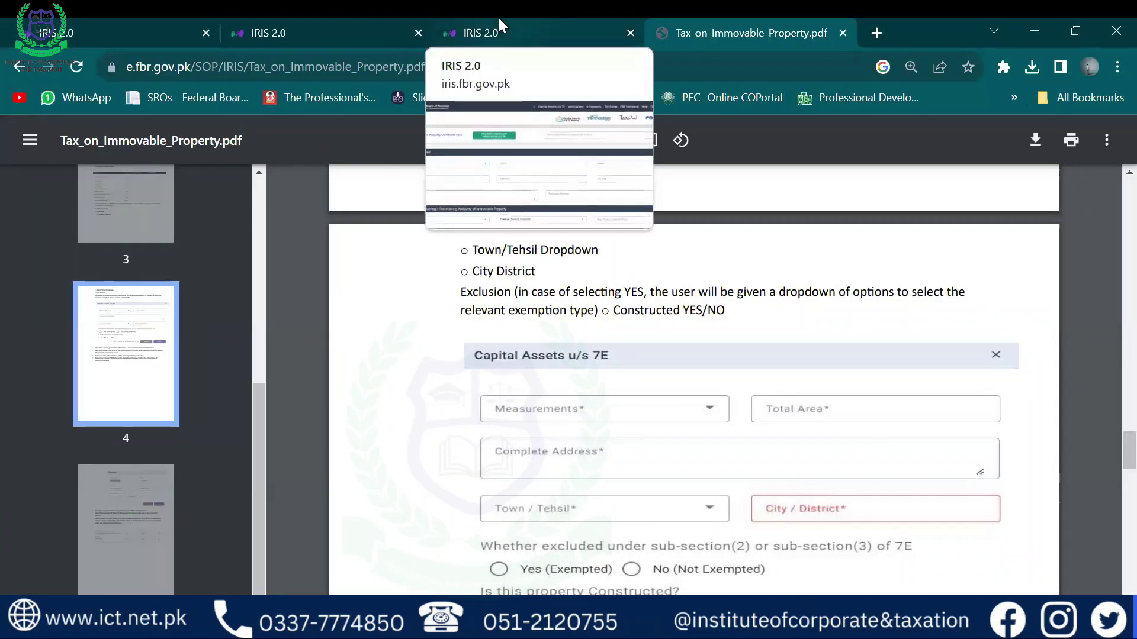
left_click(630, 32)
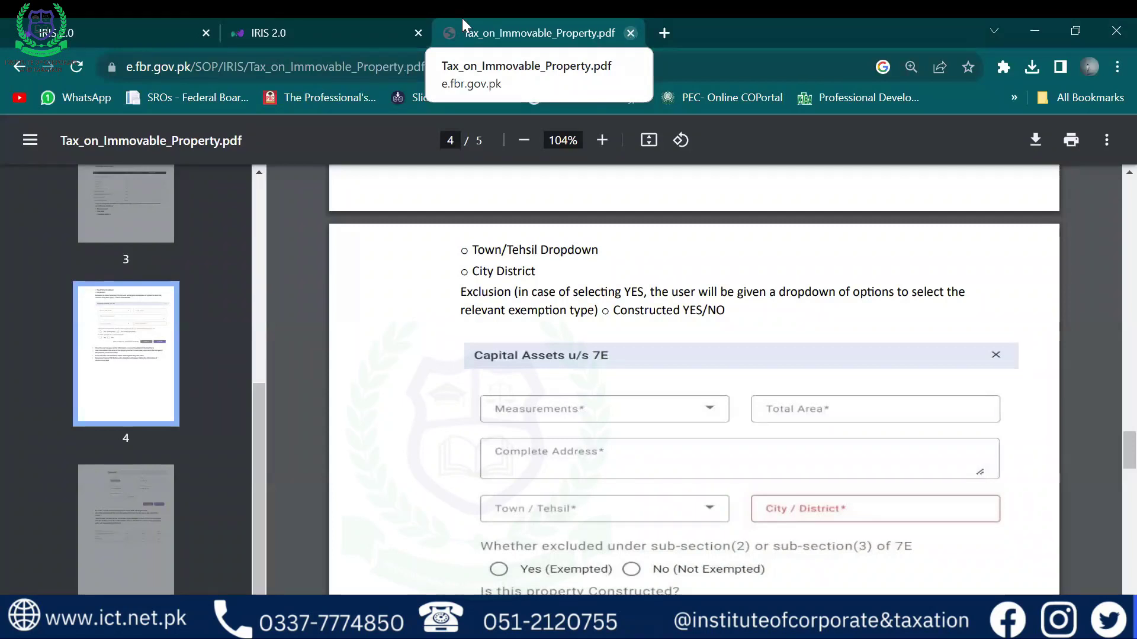
left_click(277, 18)
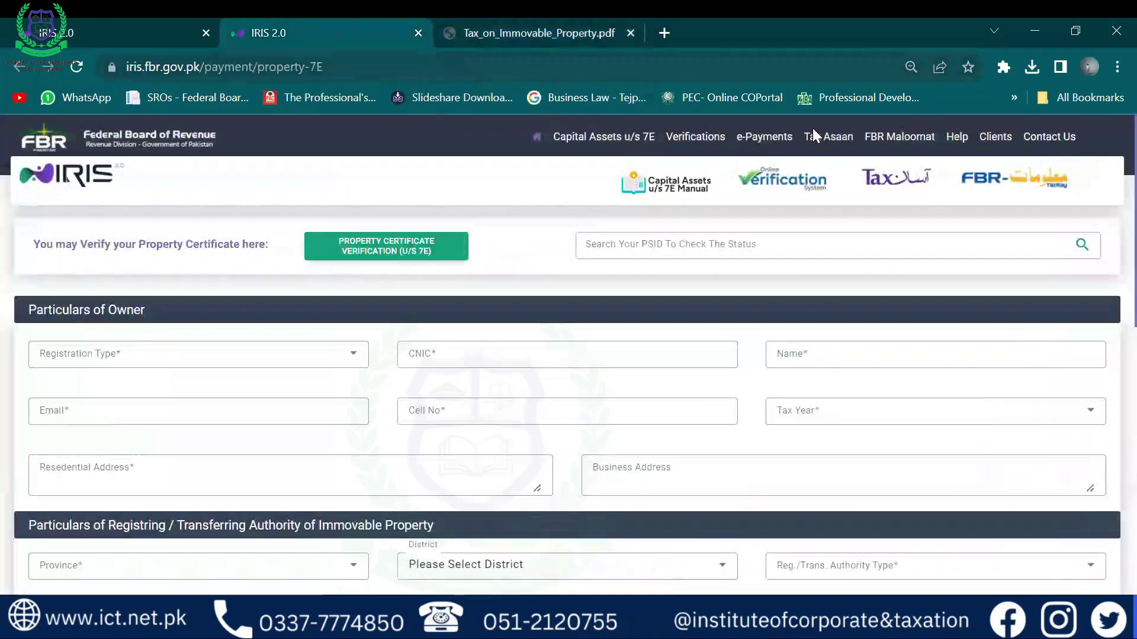
- Dismiss the scam alert, log in to IRIS and open the draft 2022 section 114(1) salary return for editing
key("Escape")
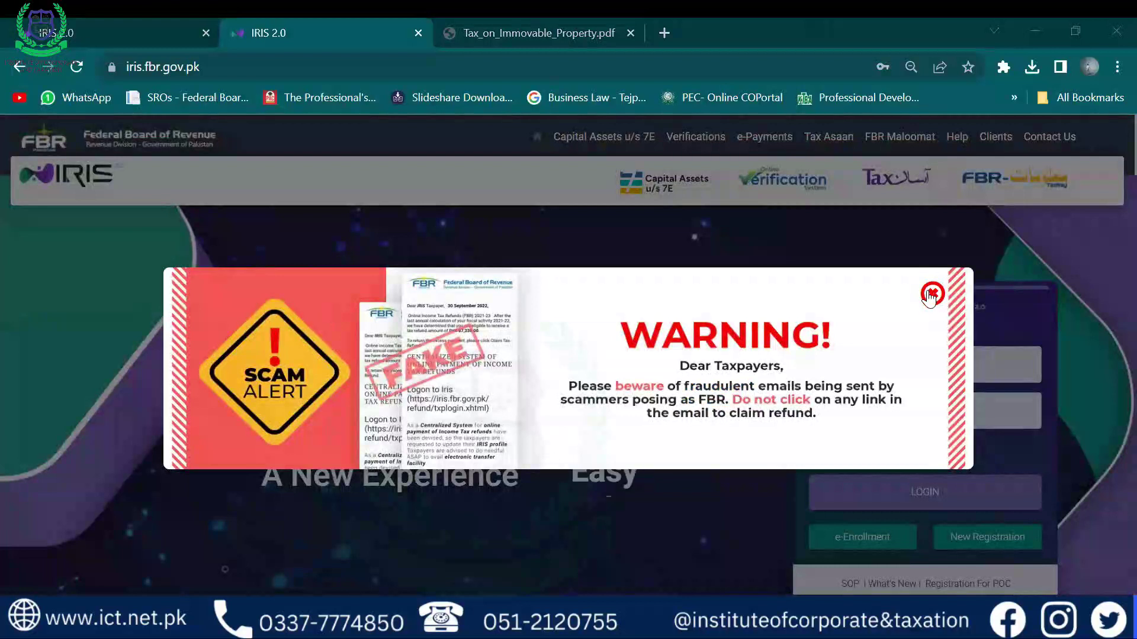
left_click(885, 487)
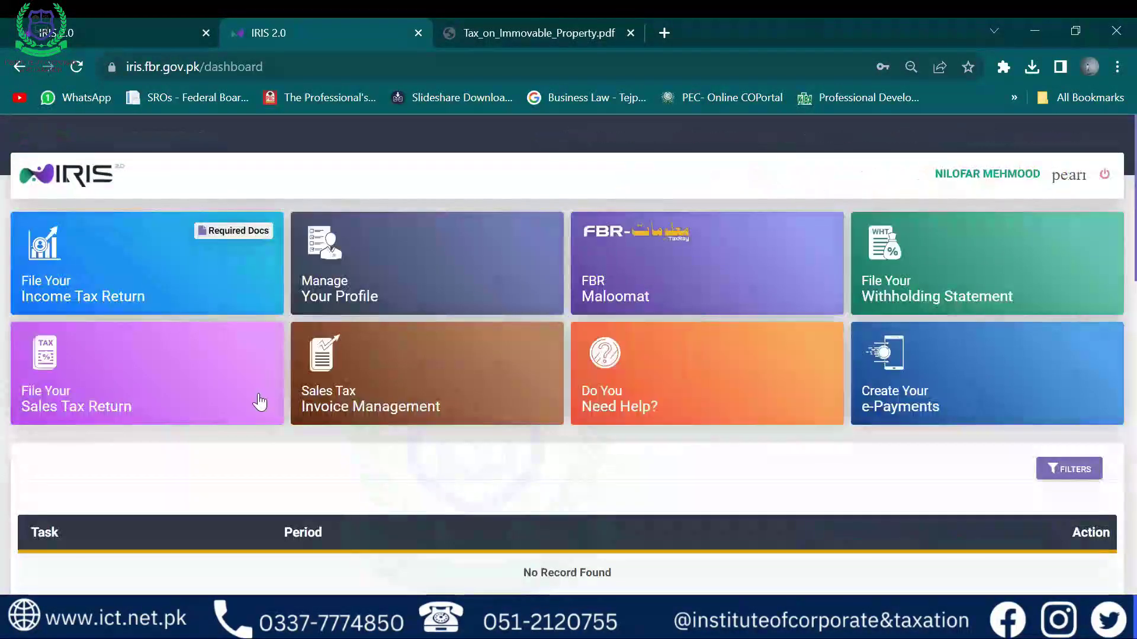
left_click(222, 490)
scroll(222, 491, "down", 3)
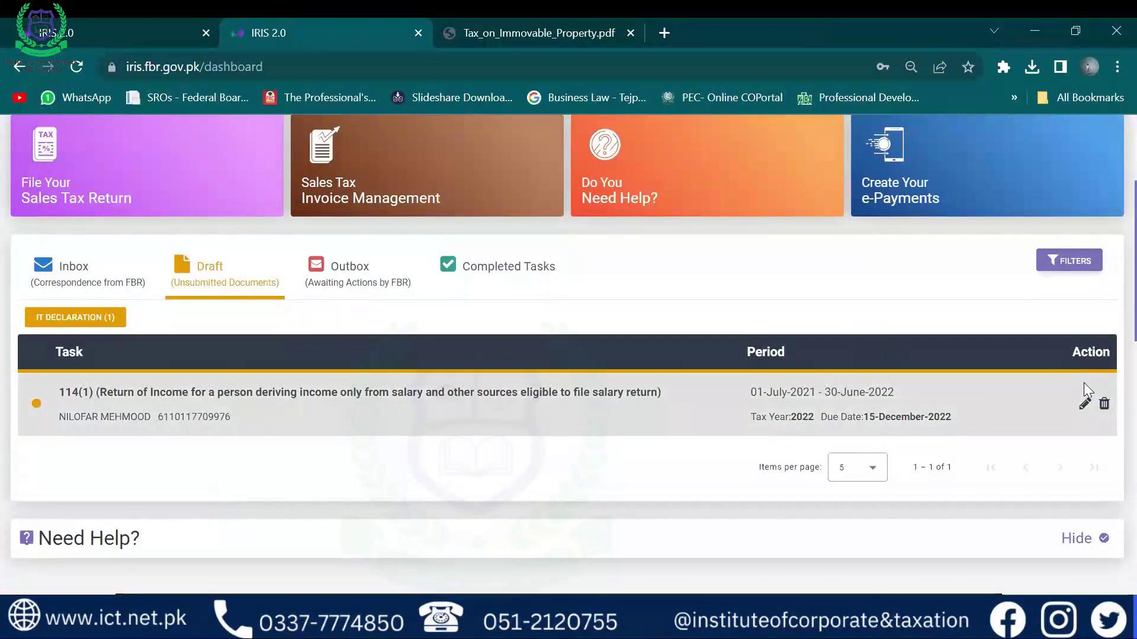
left_click(1084, 403)
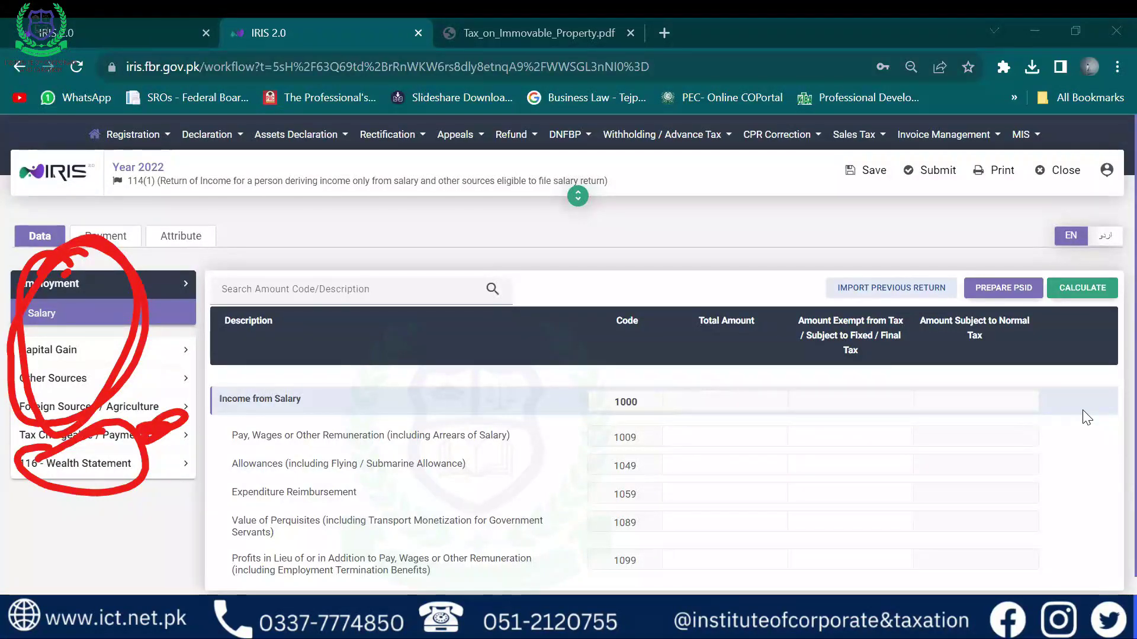
- Open Personal Assets / Liabilities in the 116 - Wealth Statement and examine its asset and liability rows through Net Assets Current Year
left_click(107, 474)
left_click(88, 504)
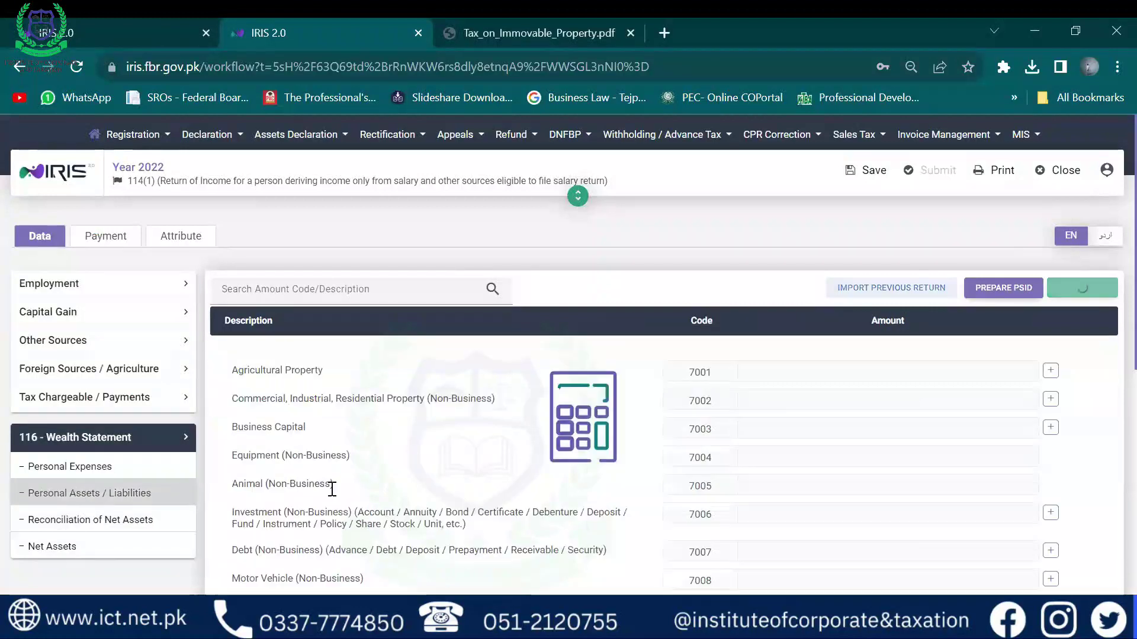
scroll(330, 488, "down", 2)
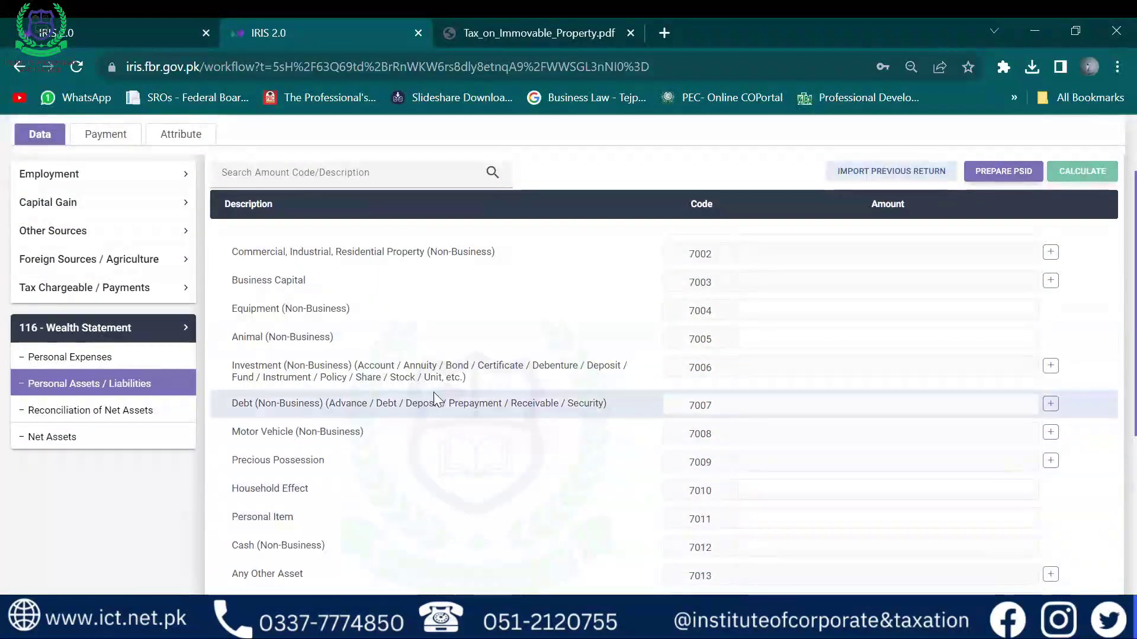
left_click_drag(394, 366, 375, 365)
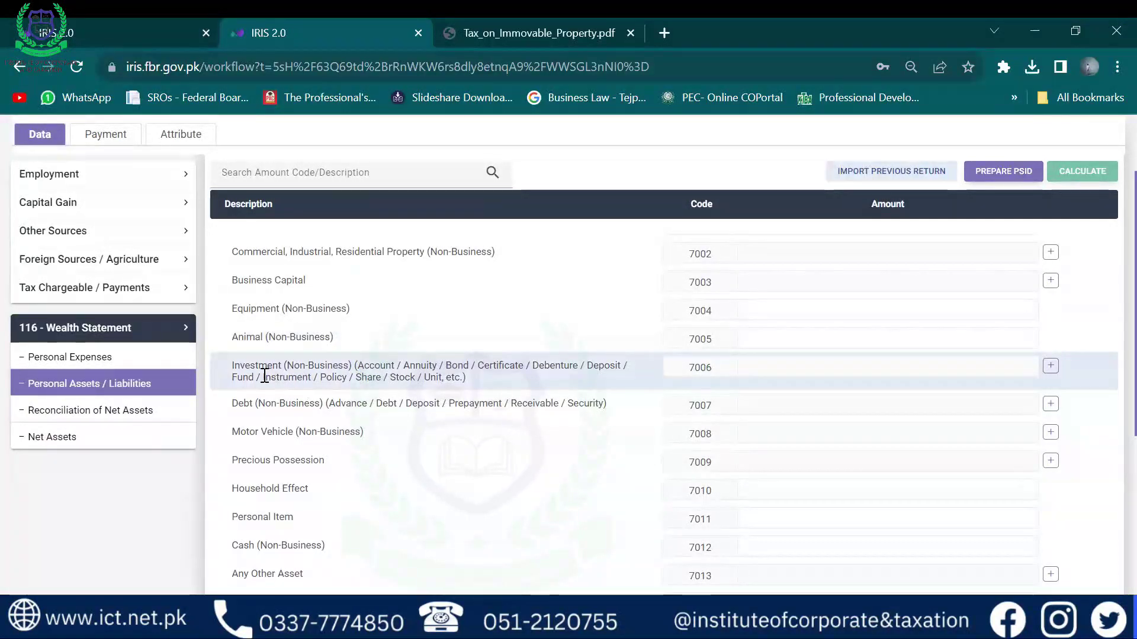
left_click_drag(249, 244, 284, 616)
left_click(353, 540)
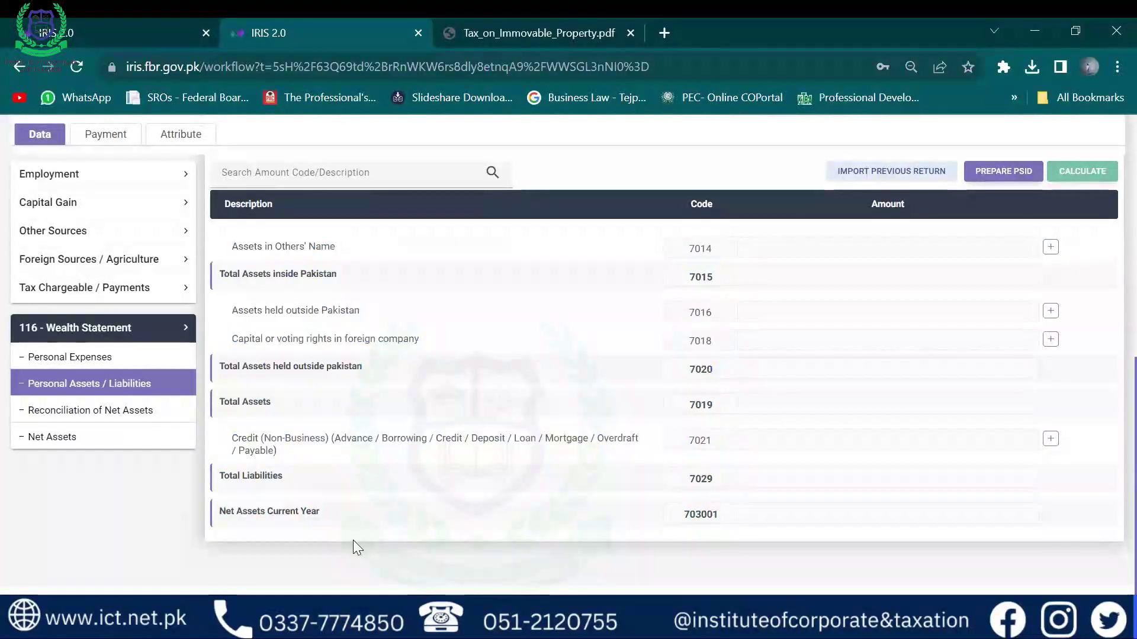
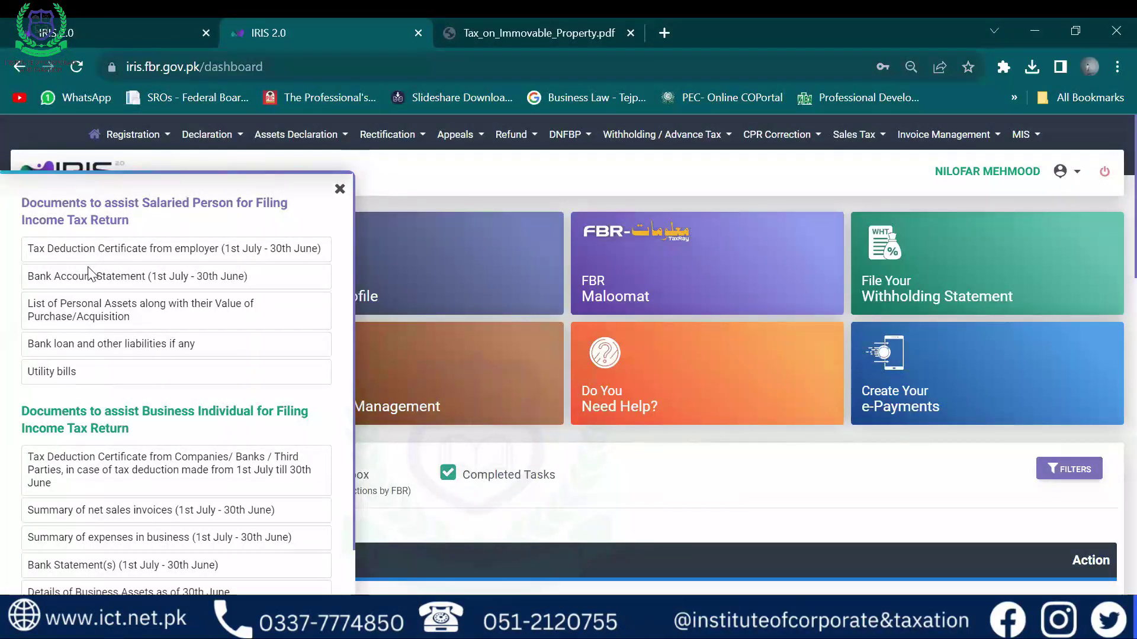
- Mark the bank account statement, personal assets list and utility bills entries in the salaried person's required documents list
left_click_drag(87, 271, 5, 274)
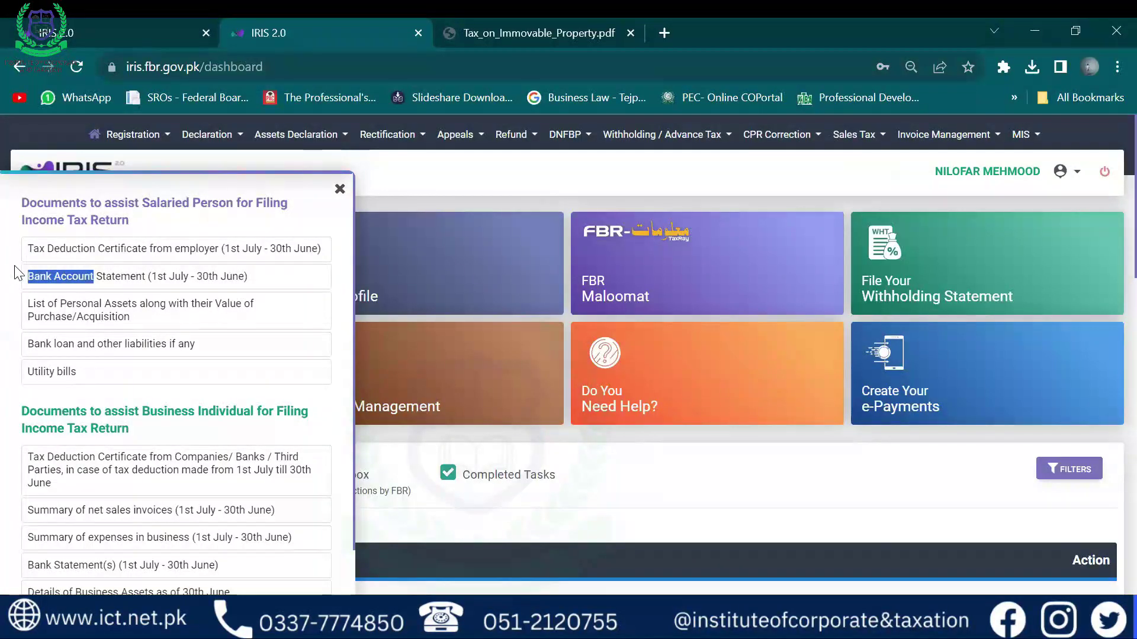
left_click(20, 274)
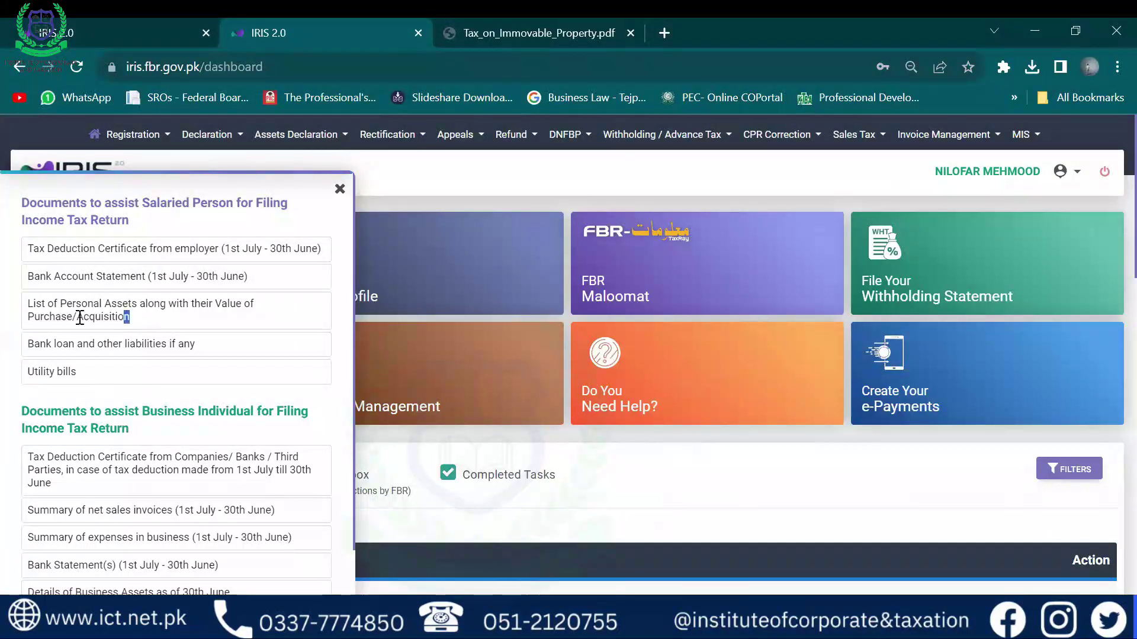
left_click_drag(130, 316, 34, 310)
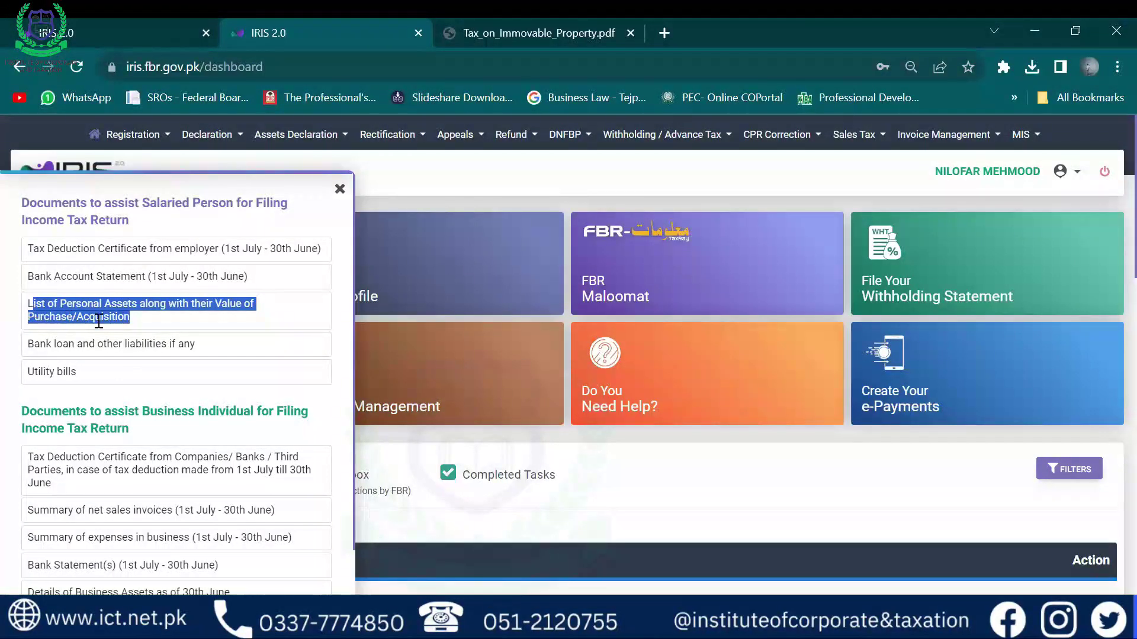
left_click(113, 369)
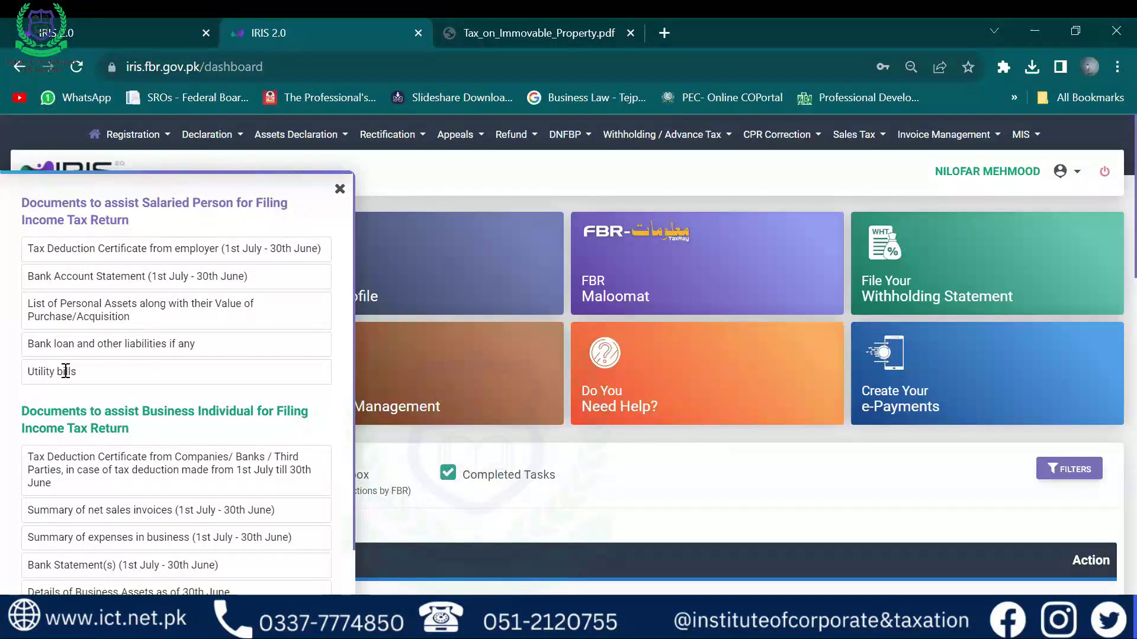
left_click_drag(64, 371, 48, 374)
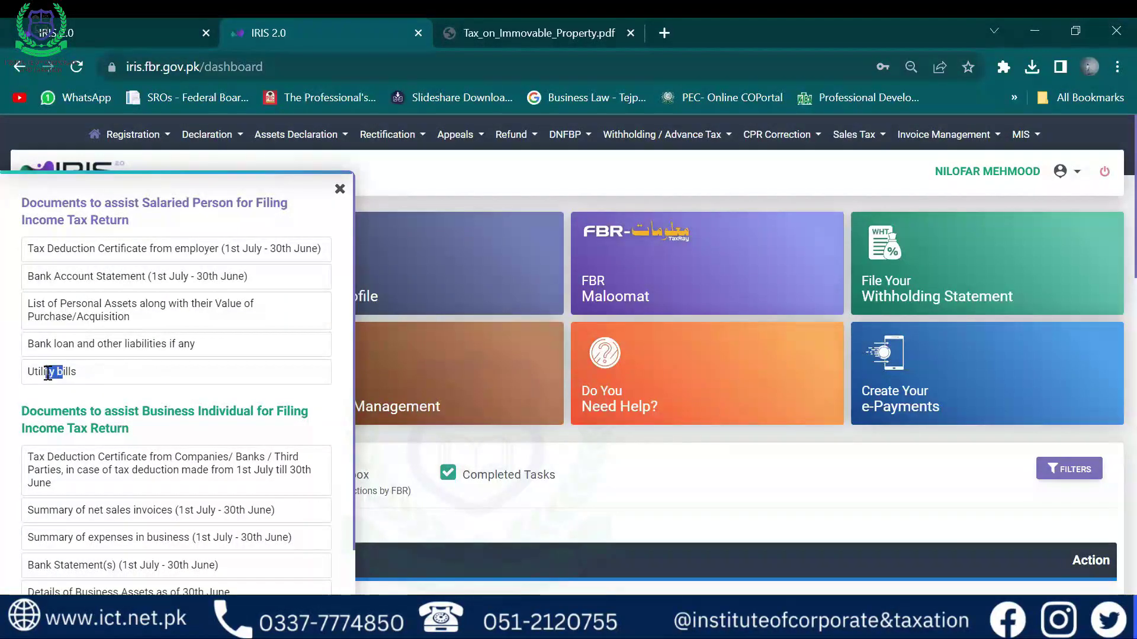
- Highlight the personal assets entry in the salaried person's required documents list, then close the list
left_click(94, 278)
left_click_drag(111, 308, 75, 317)
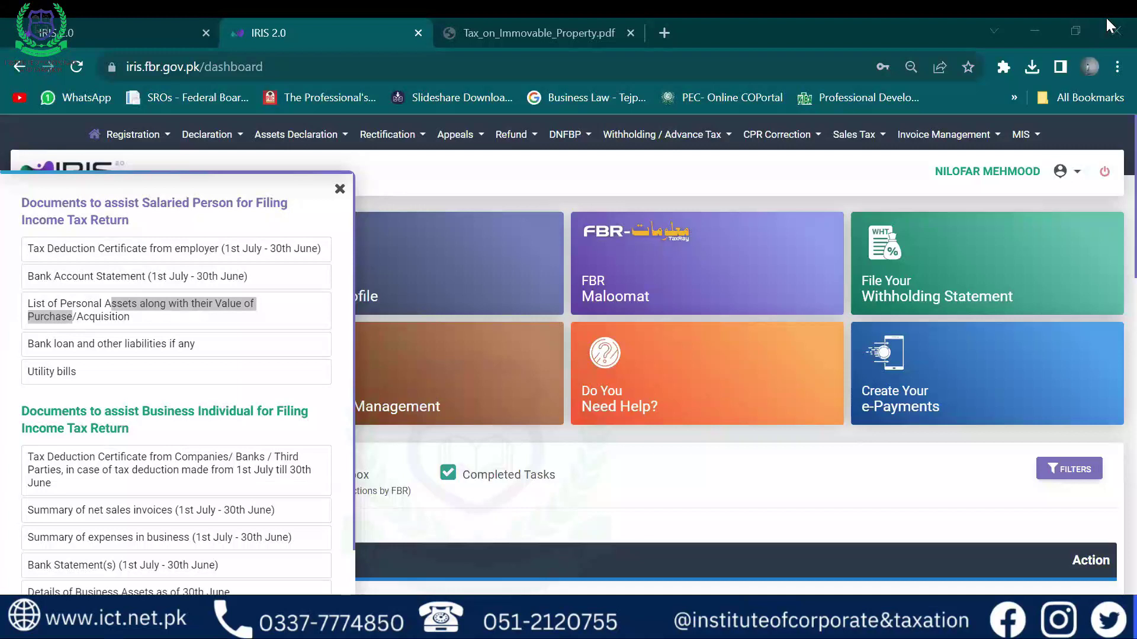
left_click(468, 472)
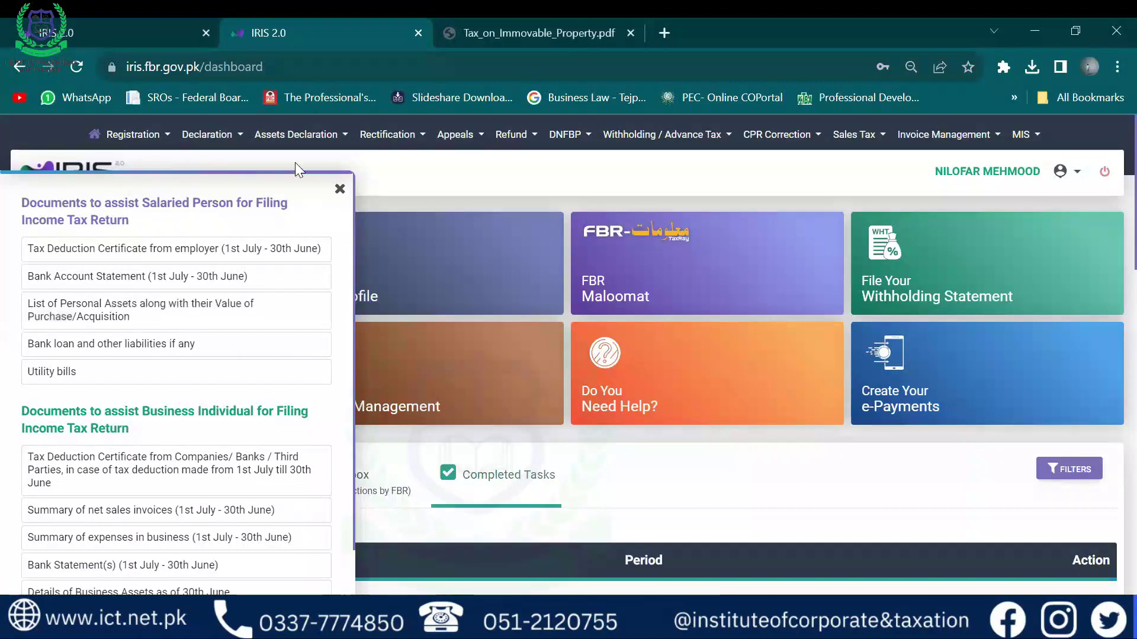
left_click(340, 190)
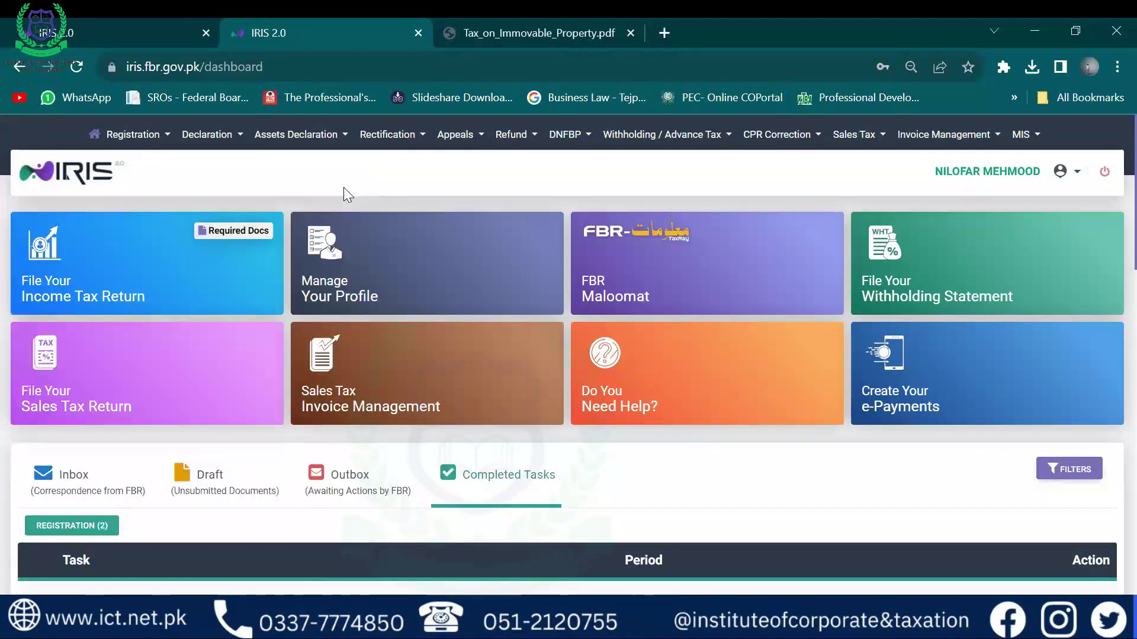
- Show the unsubmitted draft documents and open the 2022 section 114(1) salary return for editing
scroll(345, 189, "down", 2)
scroll(343, 187, "down", 2)
left_click(219, 223)
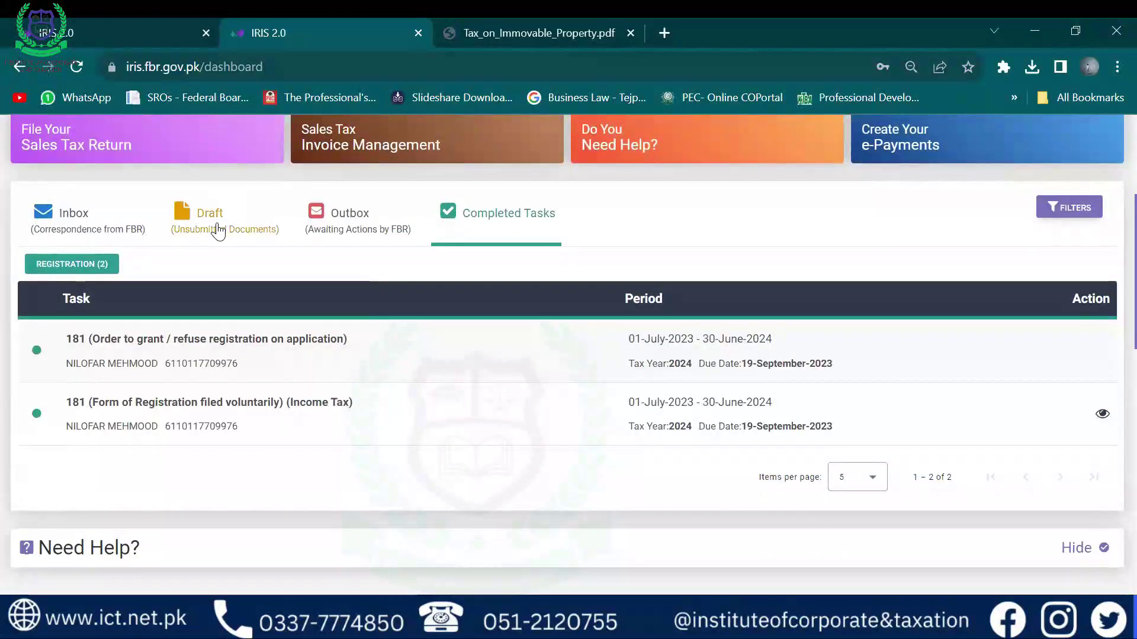
scroll(592, 339, "down", 1)
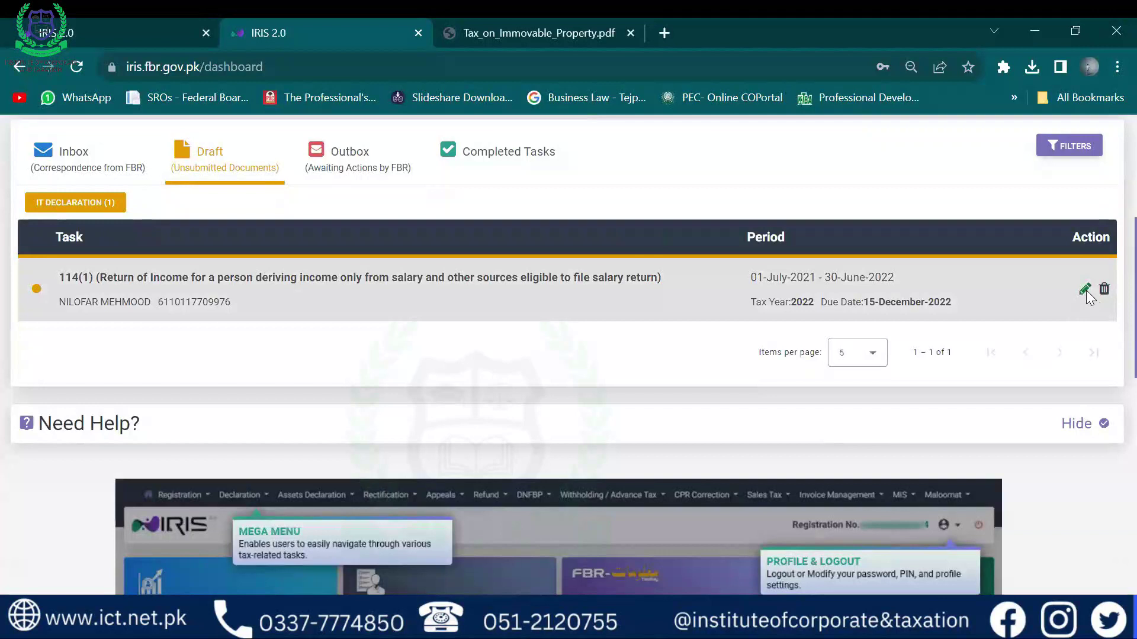
left_click(1085, 290)
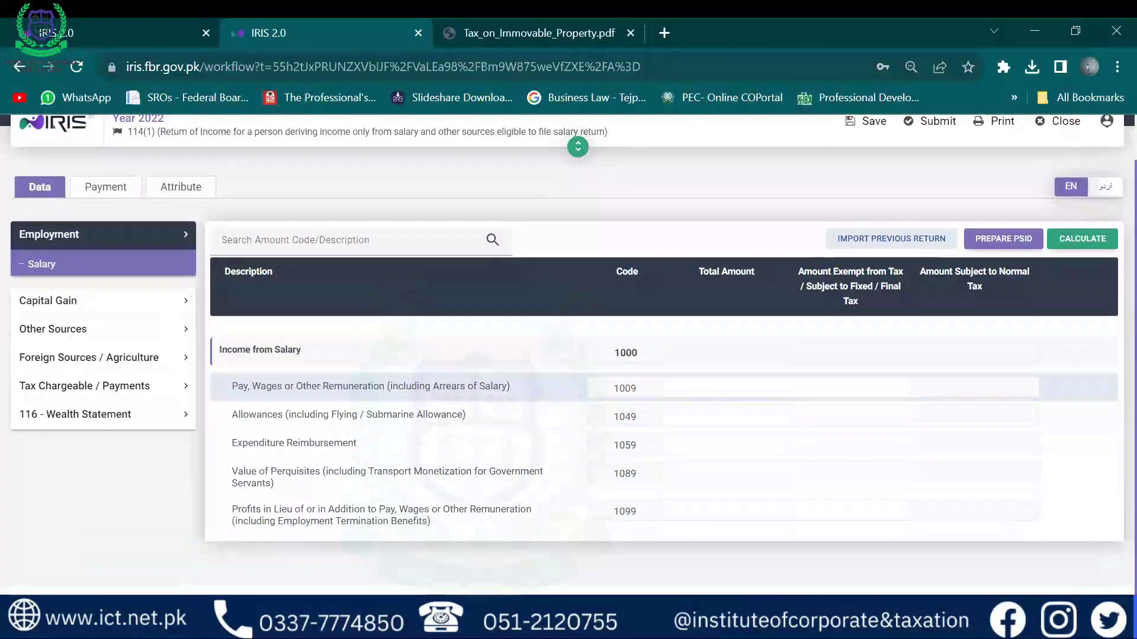
- Open Computations in Tax Chargeable / Payments and examine the income and tax rows from Income from Salary onward
left_click(44, 237)
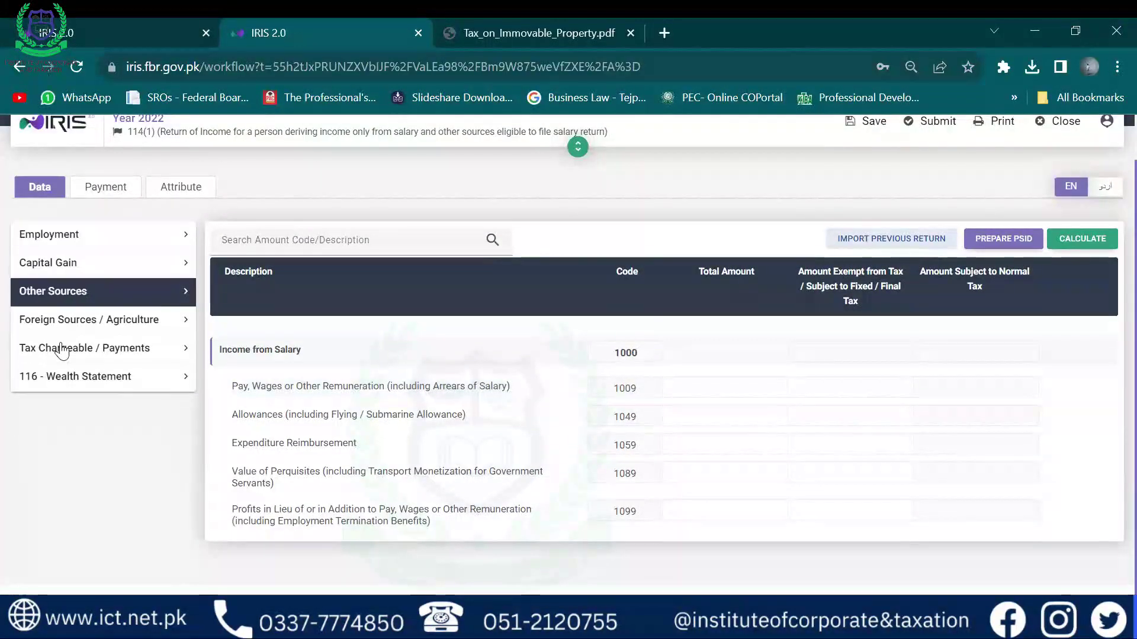
left_click(64, 352)
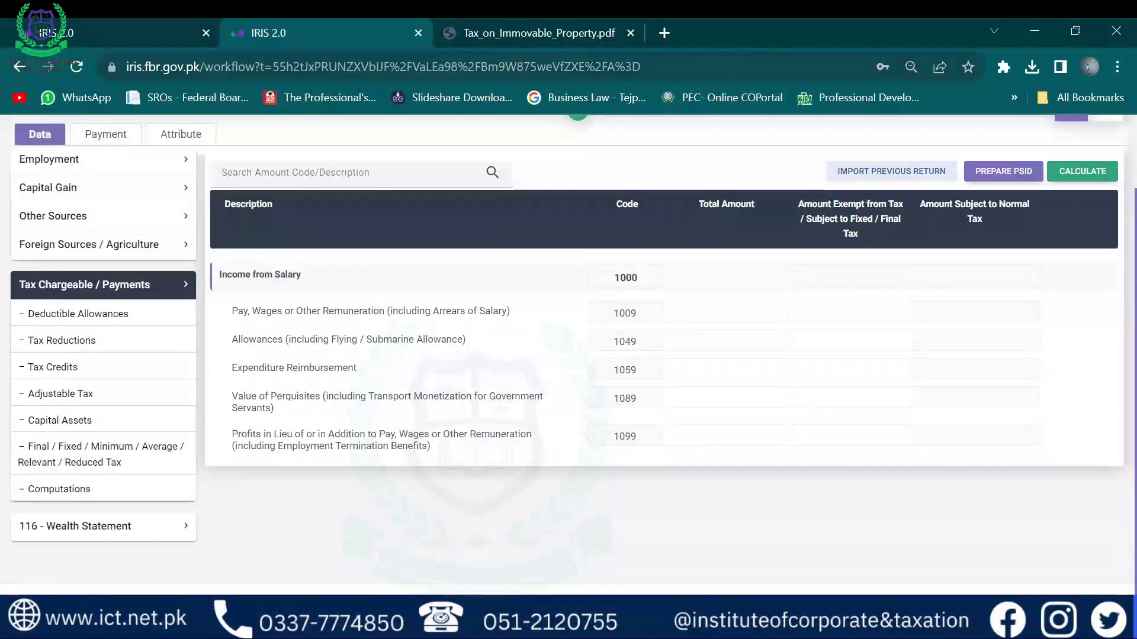
left_click(71, 490)
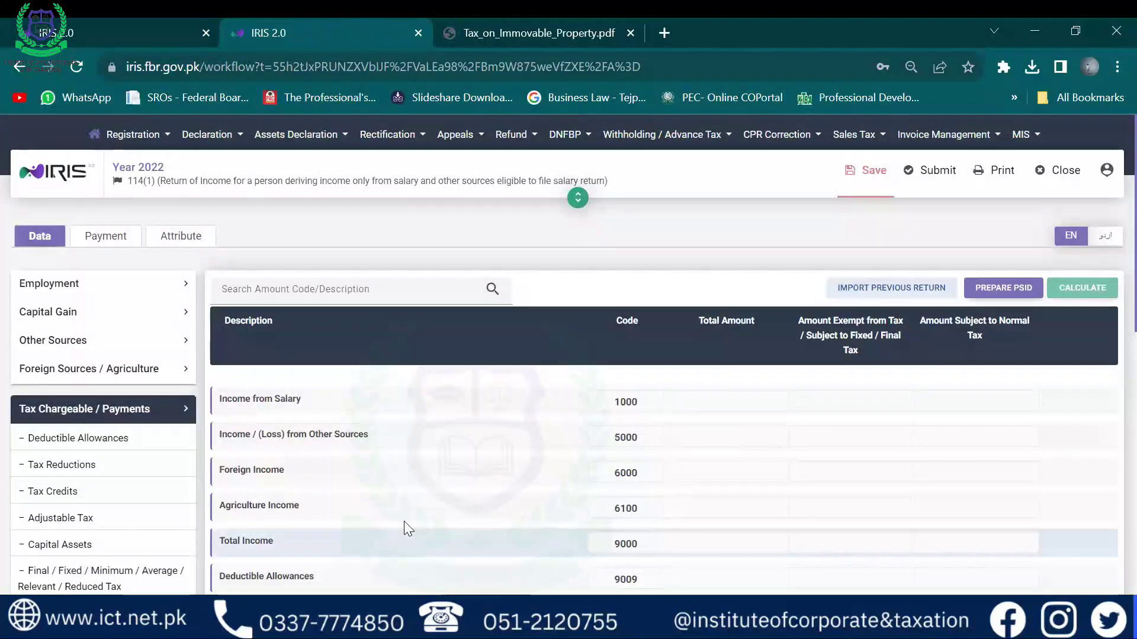
scroll(404, 521, "down", 10)
scroll(404, 521, "up", 10)
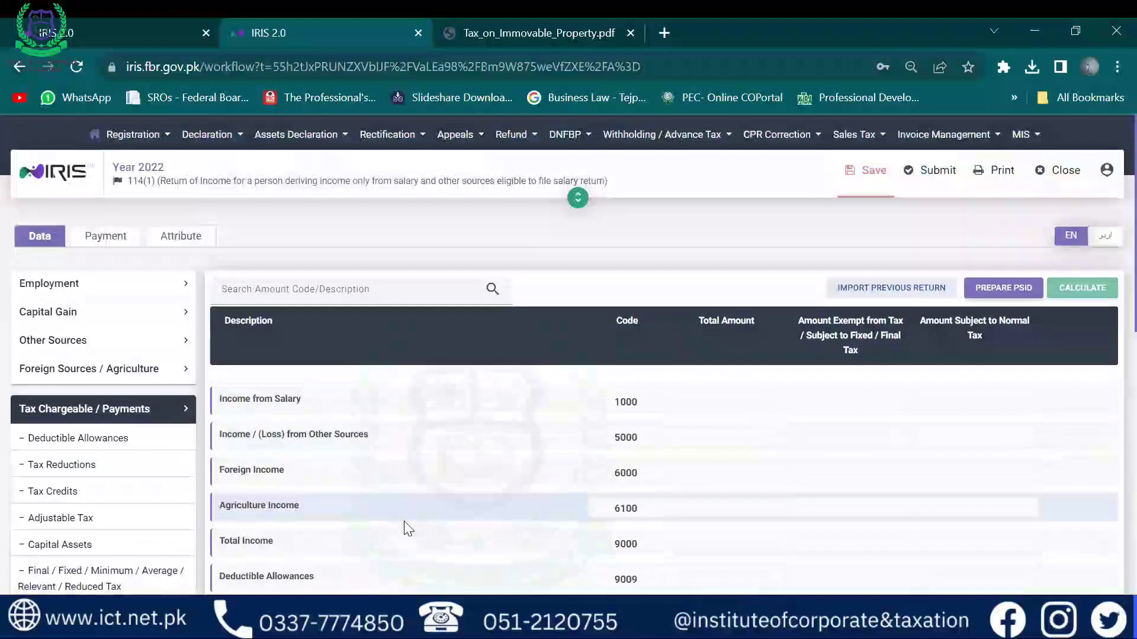
scroll(407, 529, "down", 1)
scroll(408, 529, "up", 1)
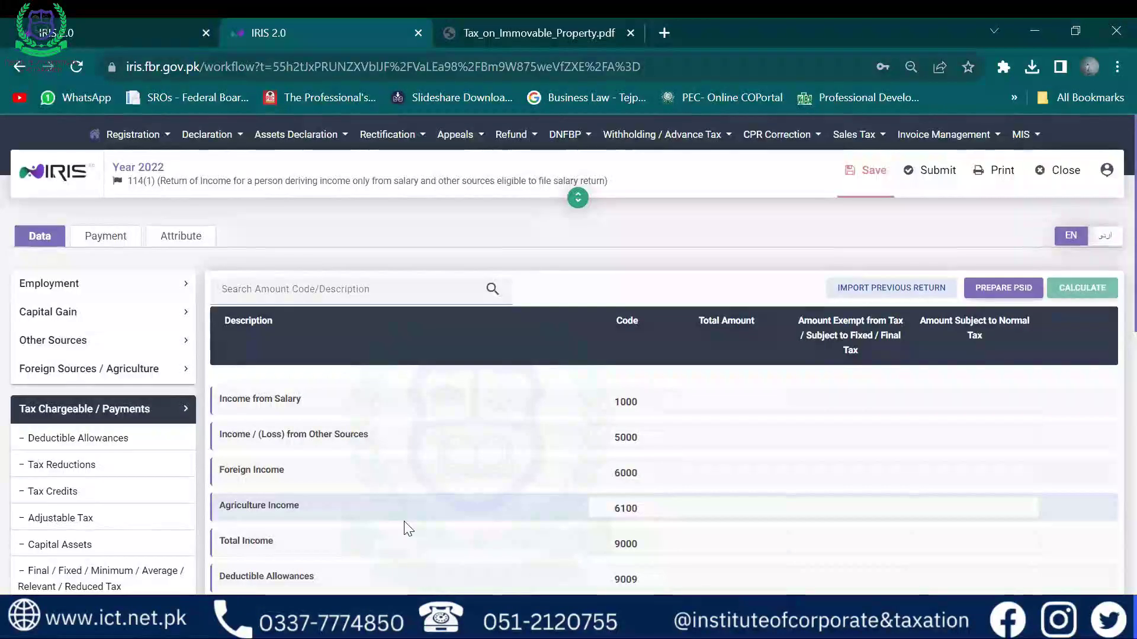
scroll(407, 528, "down", 2)
scroll(407, 529, "up", 2)
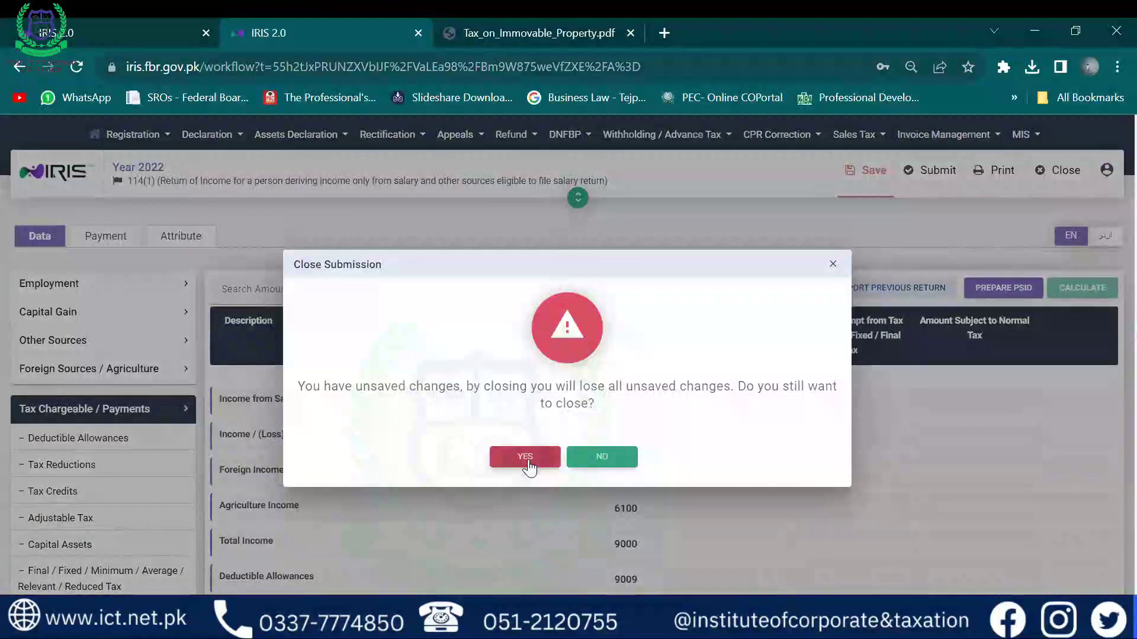
- Close the return without saving its changes and reopen the 2022 section 114(1) draft for editing
left_click(525, 457)
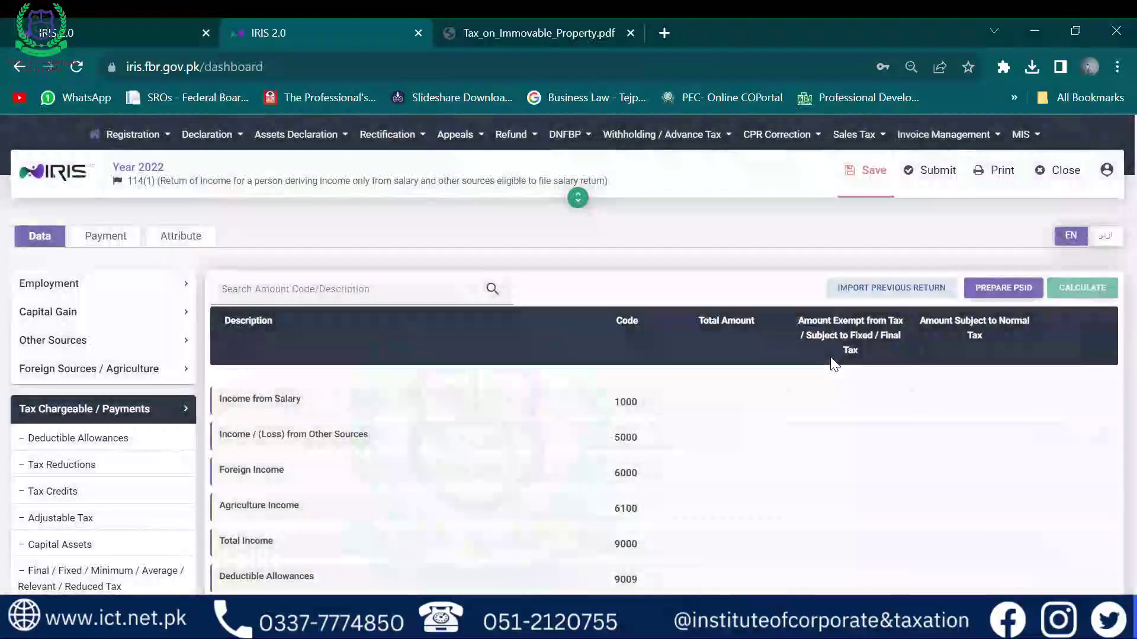
scroll(832, 358, "down", 5)
scroll(830, 362, "up", 1)
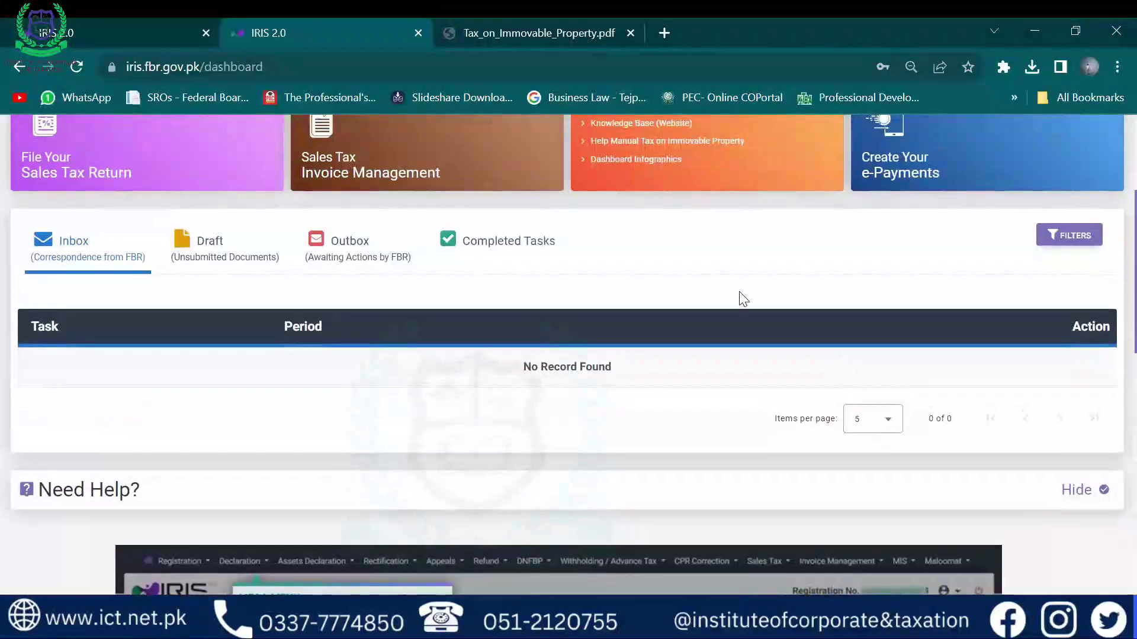
left_click(202, 245)
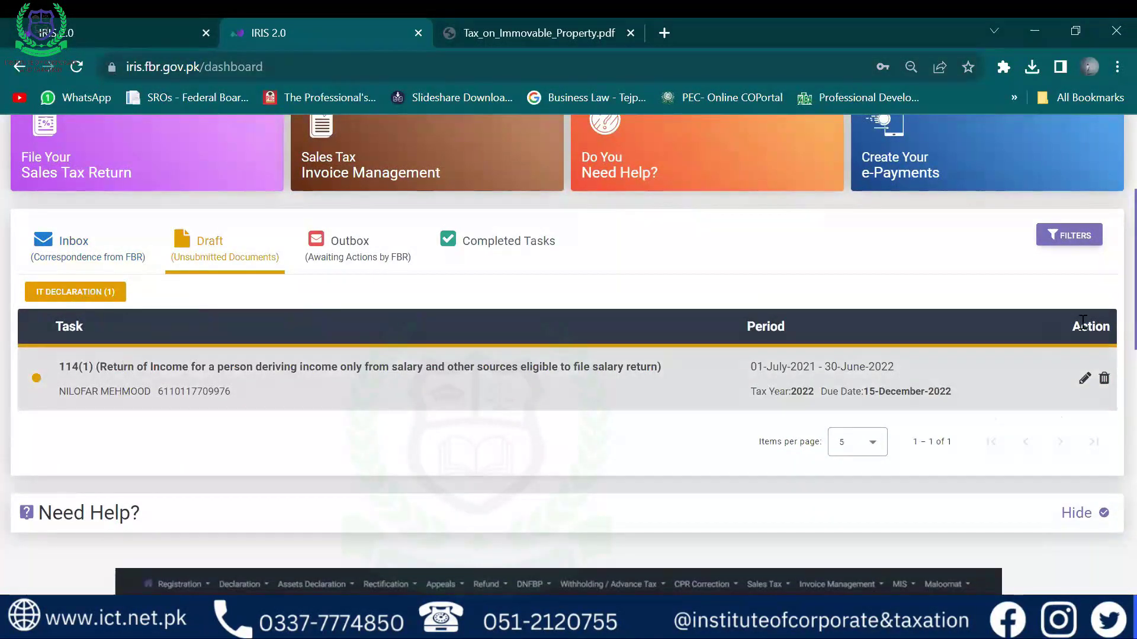
left_click(1079, 381)
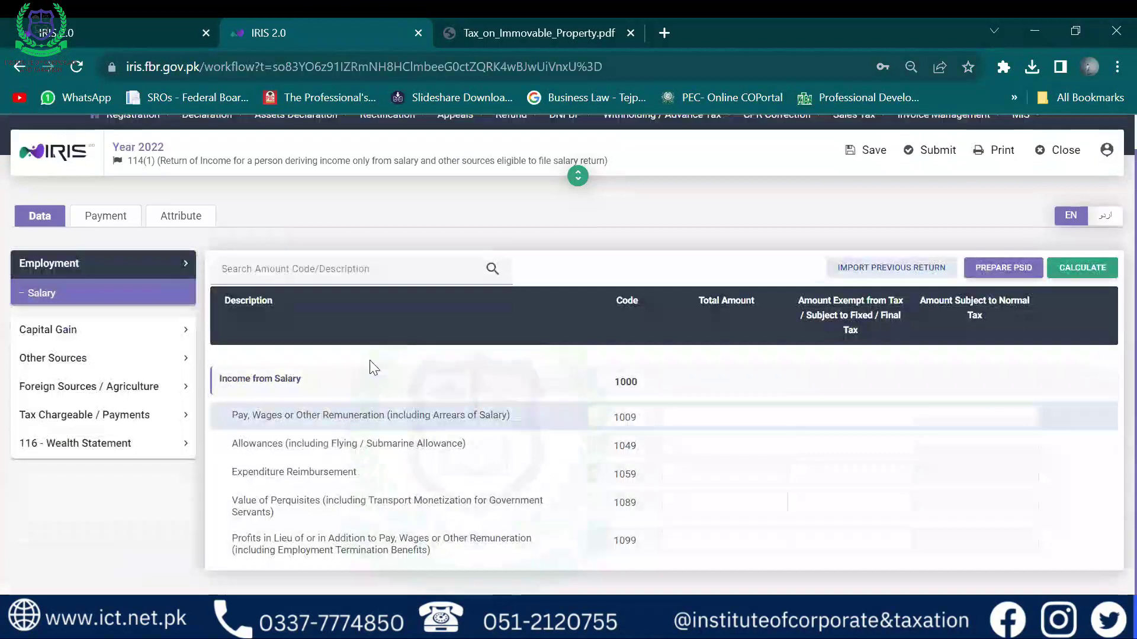
- Bring up the Computations of Tax Chargeable / Payments again and examine the rows through Refundable Income Tax
left_click(33, 285)
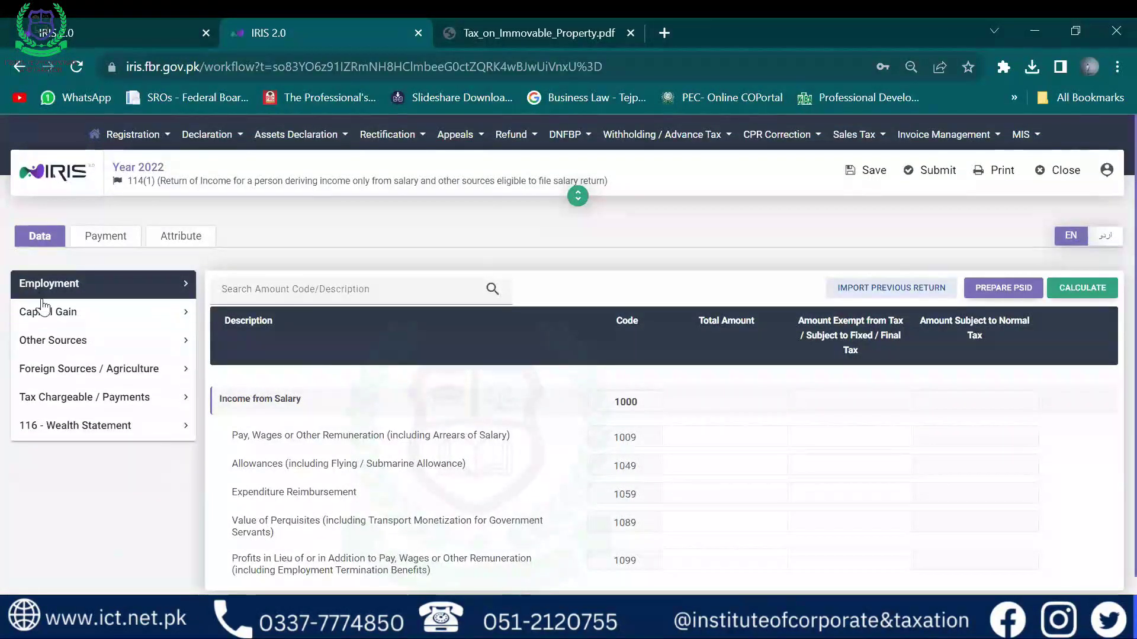
left_click(67, 411)
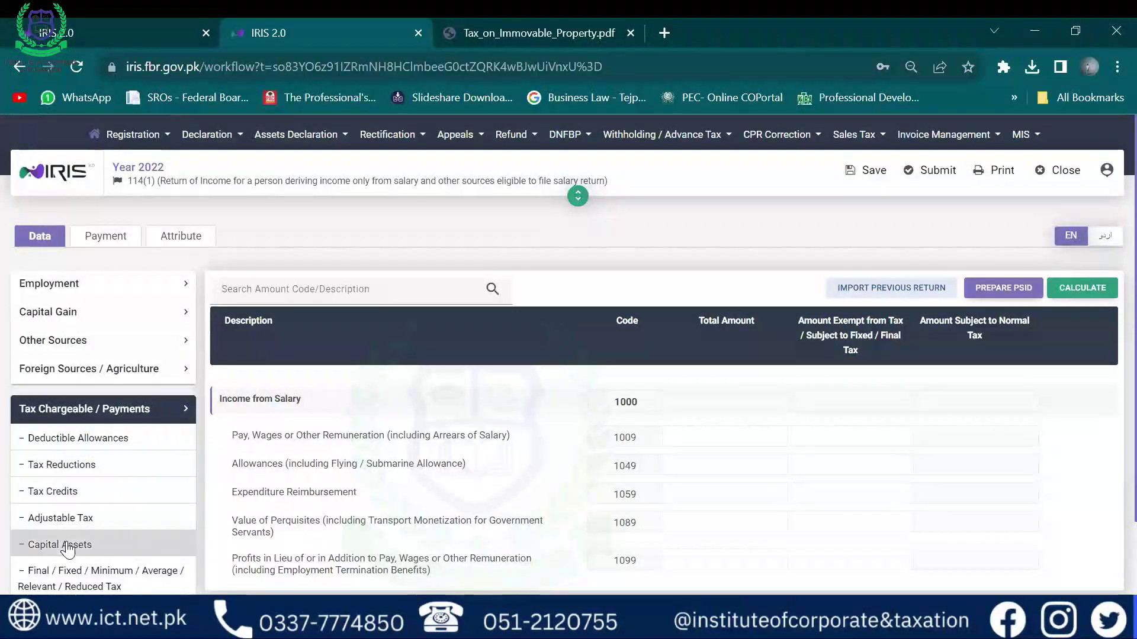
scroll(68, 550, "down", 2)
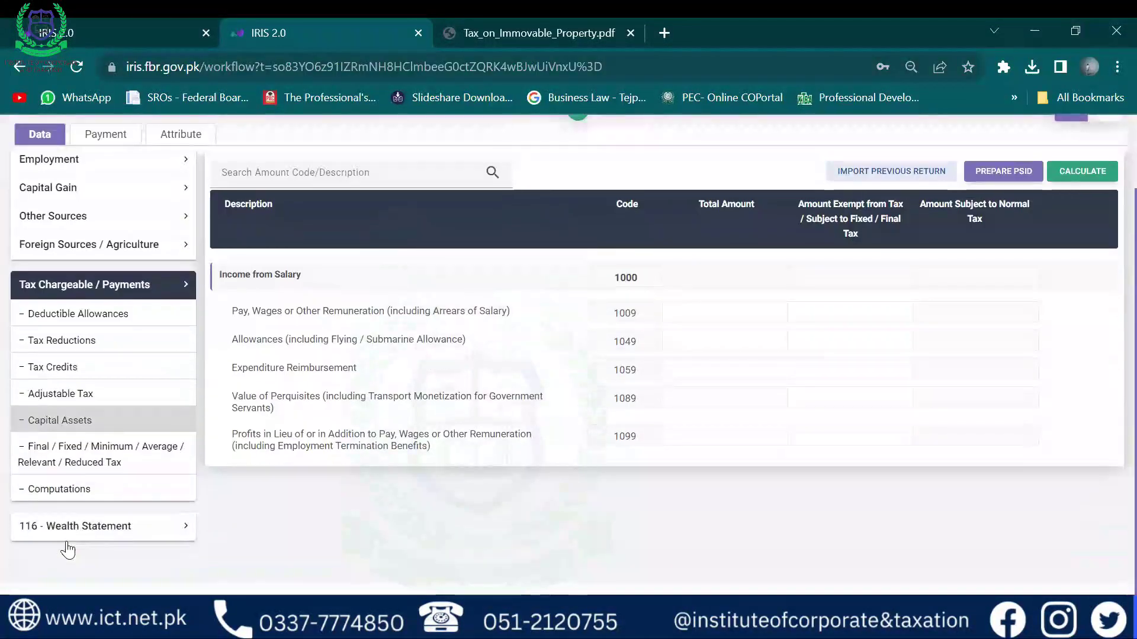
left_click(71, 490)
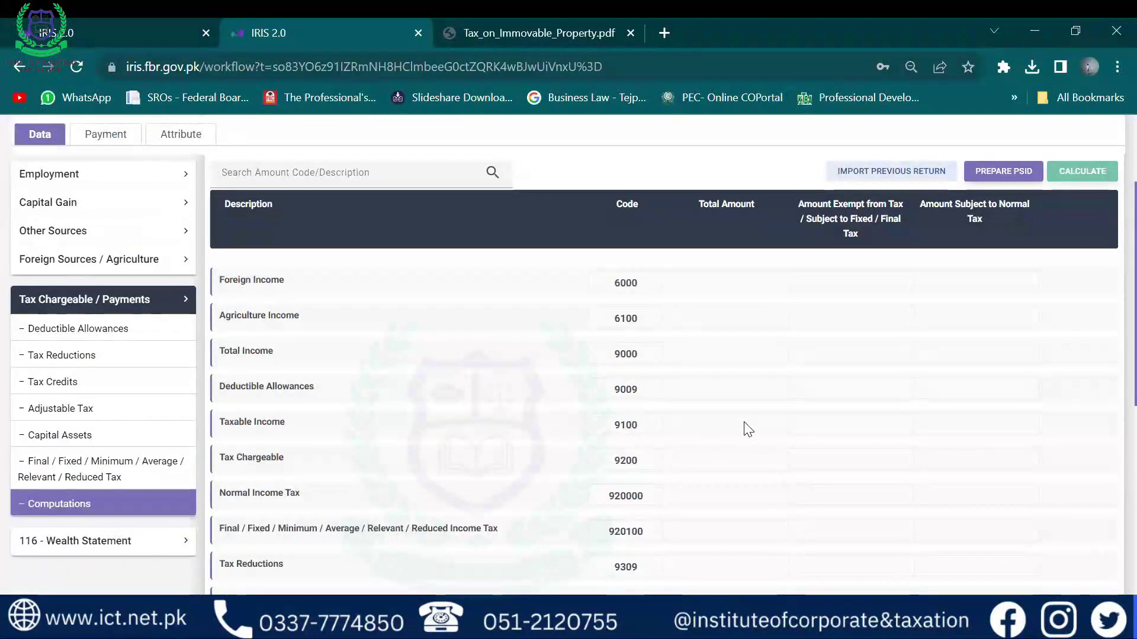
scroll(747, 429, "up", 1)
scroll(748, 430, "down", 10)
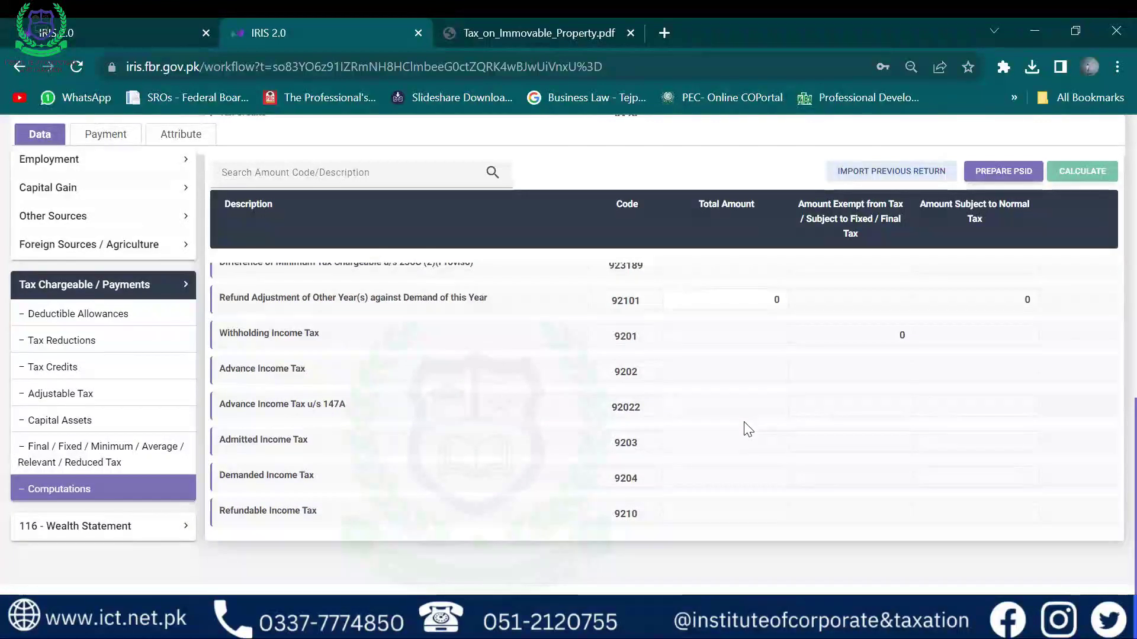
scroll(747, 429, "up", 1)
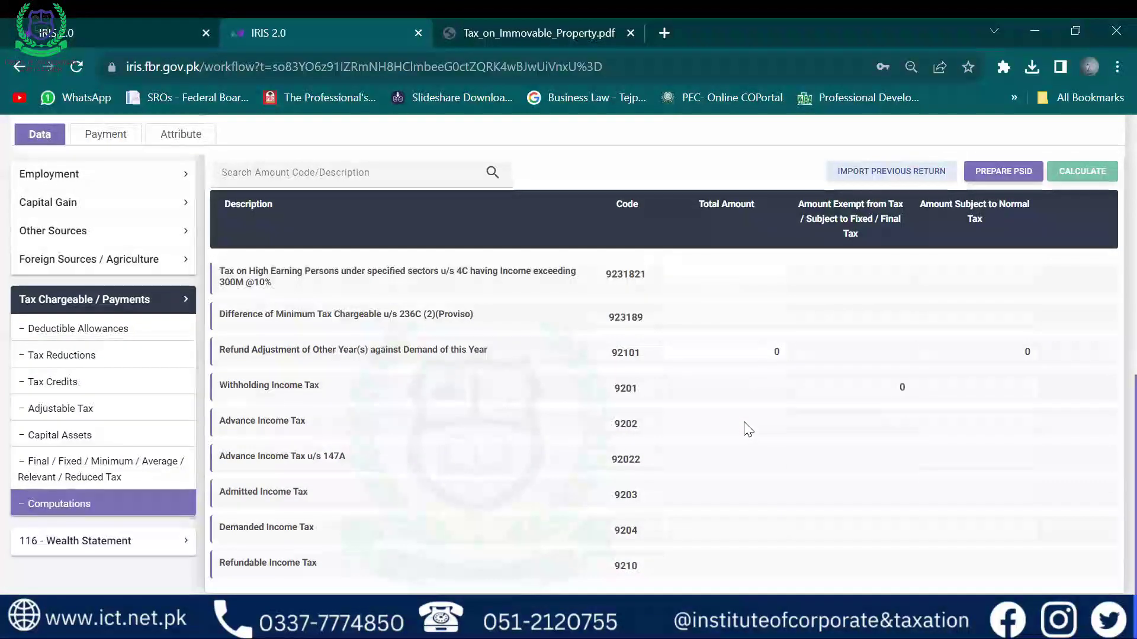
- Open Personal Expenses in the 116 - Wealth Statement and examine its rows through Contribution in Expenses by Family Members
left_click(152, 301)
left_click(130, 320)
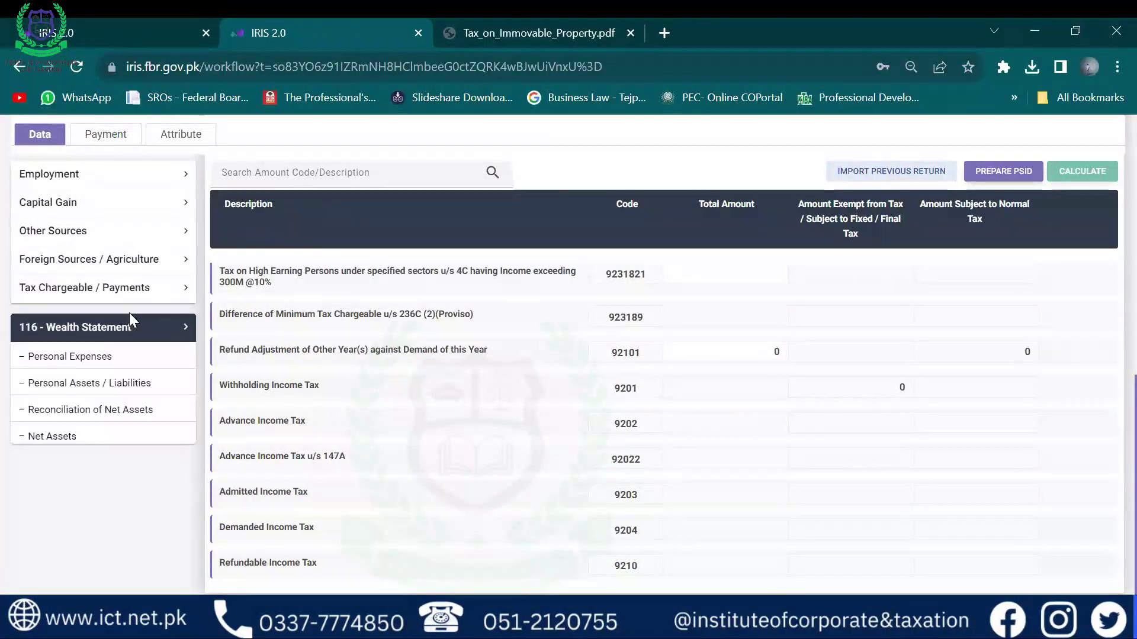
left_click(89, 357)
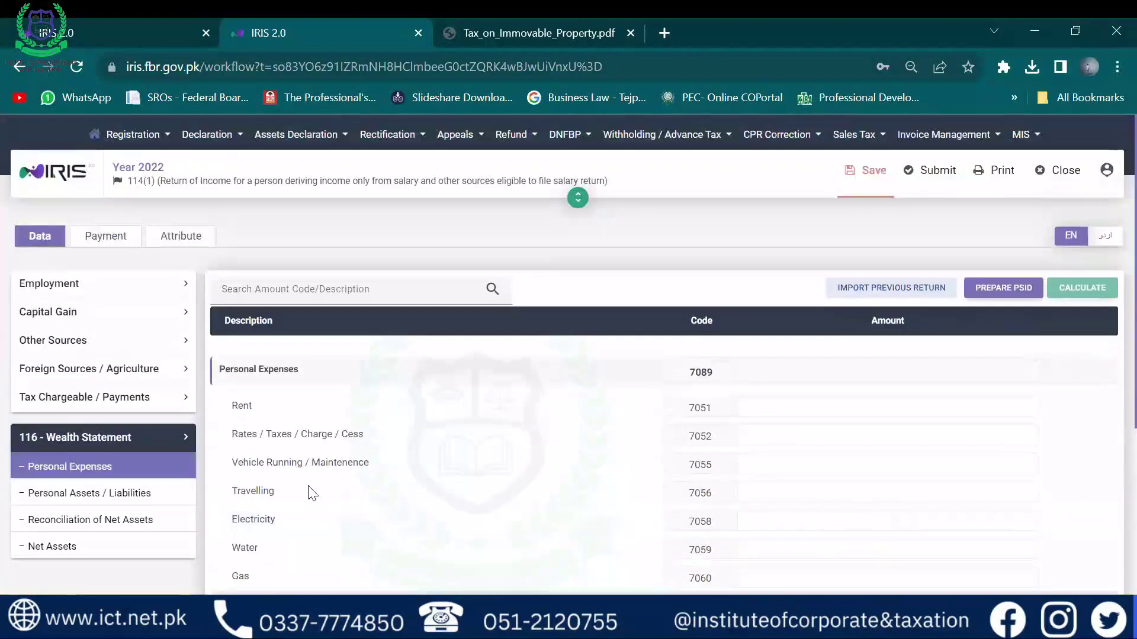
scroll(227, 465, "down", 5)
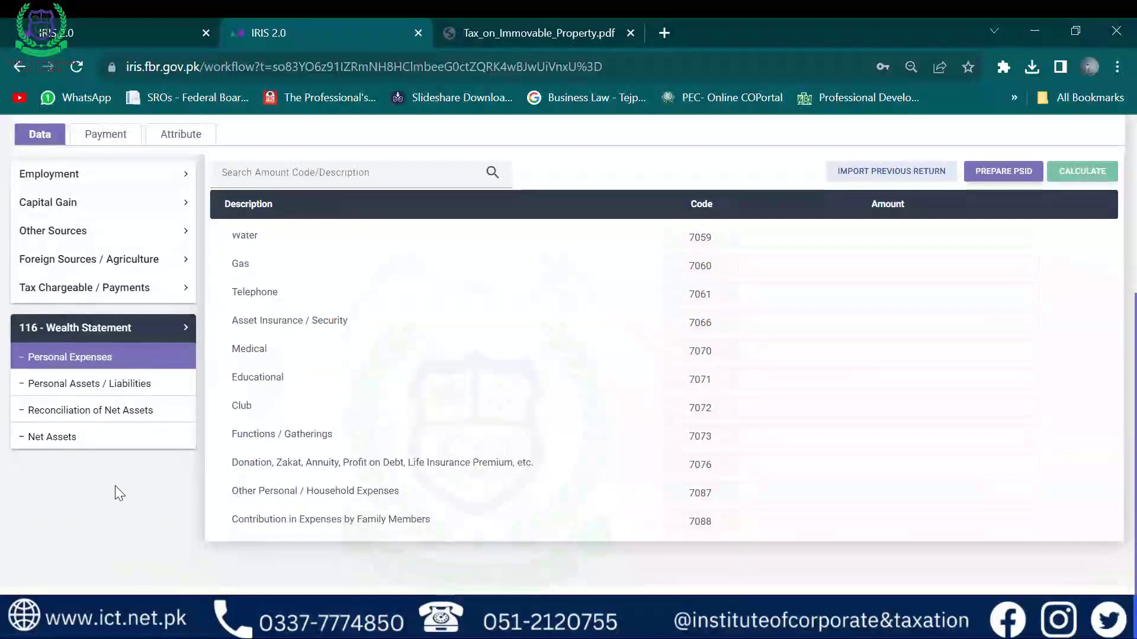
- Open Reconciliation of Net Assets in the 116 - Wealth Statement and examine its inflow, outflow and unreconciled amount rows
left_click(66, 411)
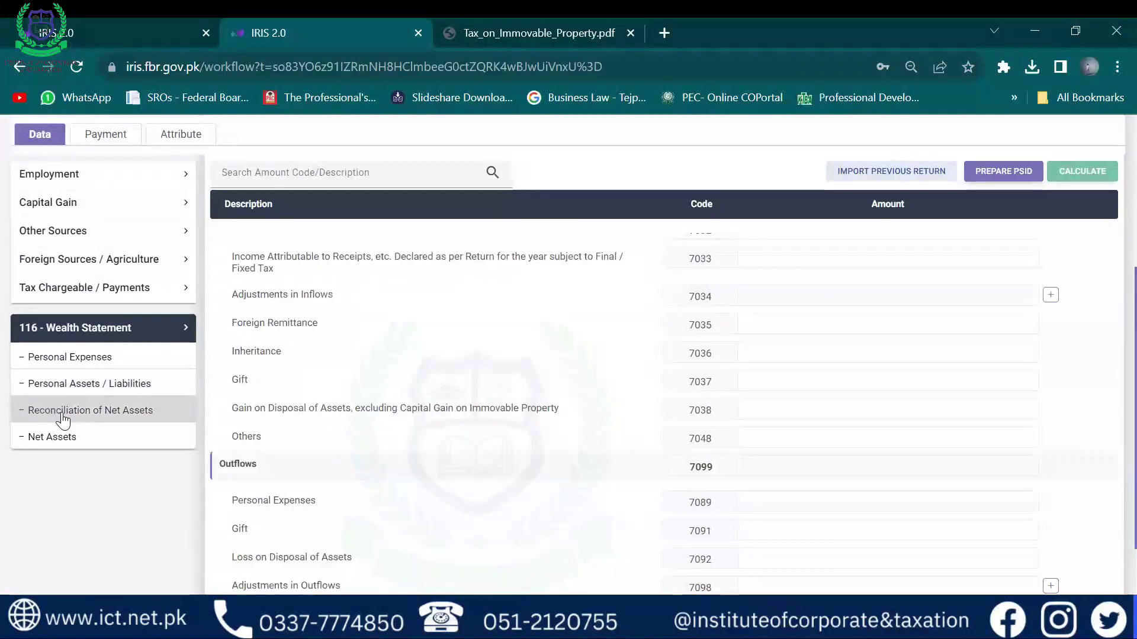
scroll(992, 447, "down", 5)
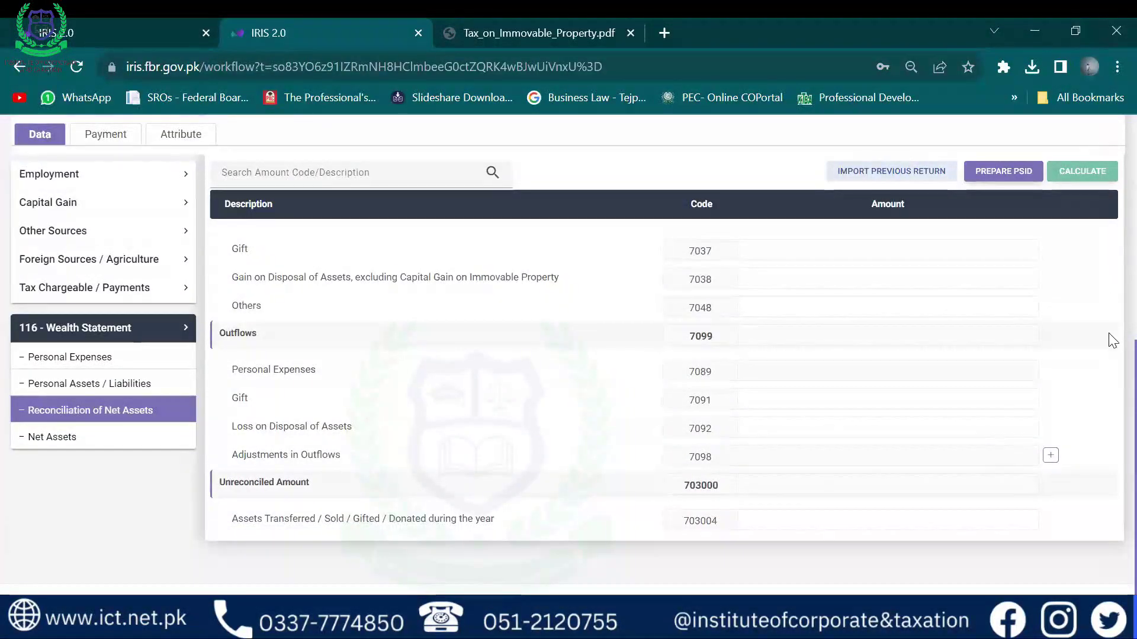
scroll(1113, 367, "up", 5)
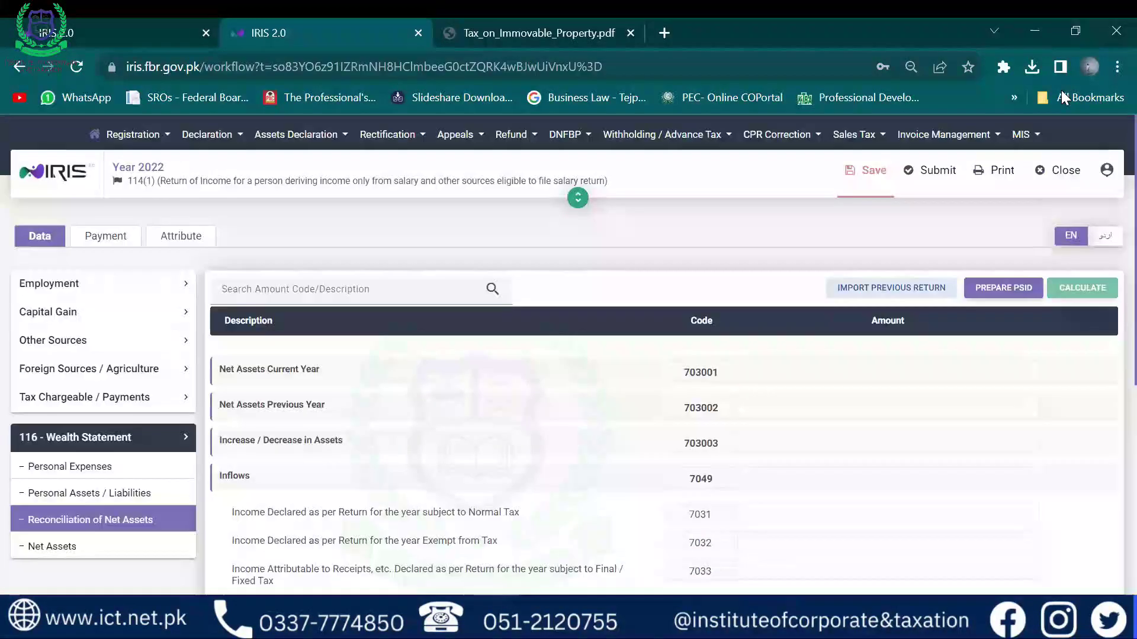
- Close the 2022 return without saving its changes, and close the Tax_on_Immovable_Property.pdf document
left_click(1040, 171)
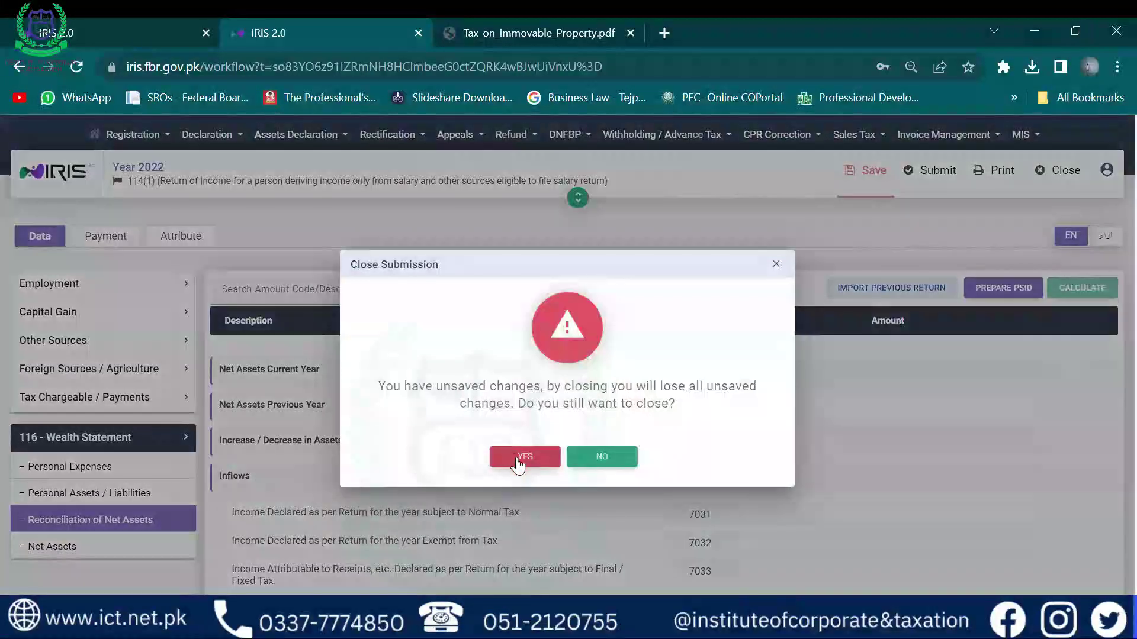
left_click(522, 451)
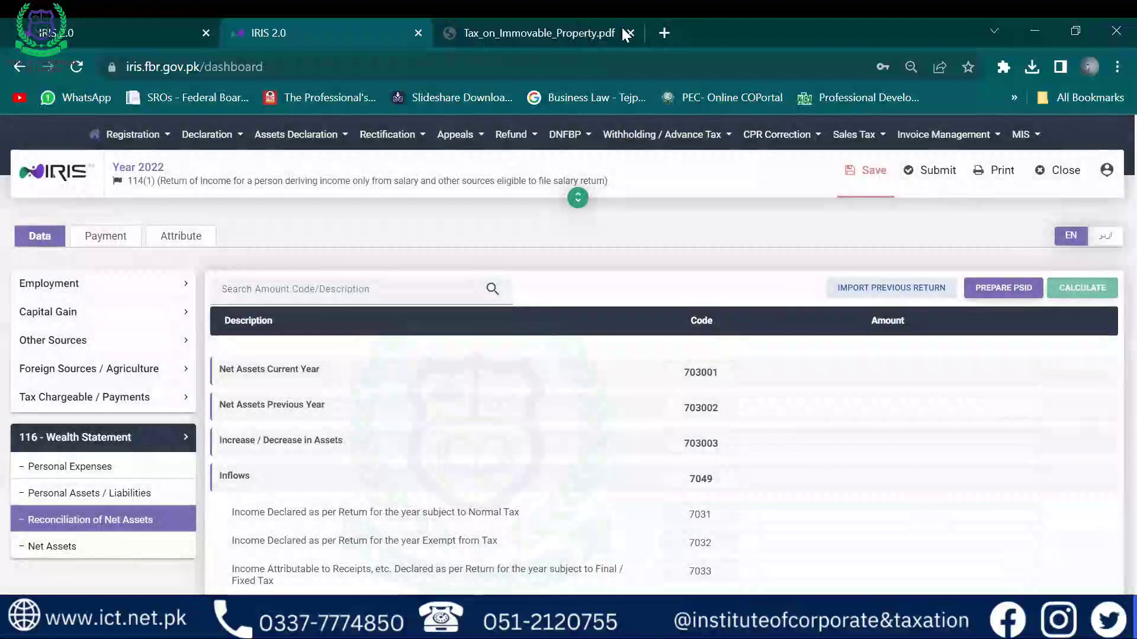
left_click(622, 28)
left_click(631, 33)
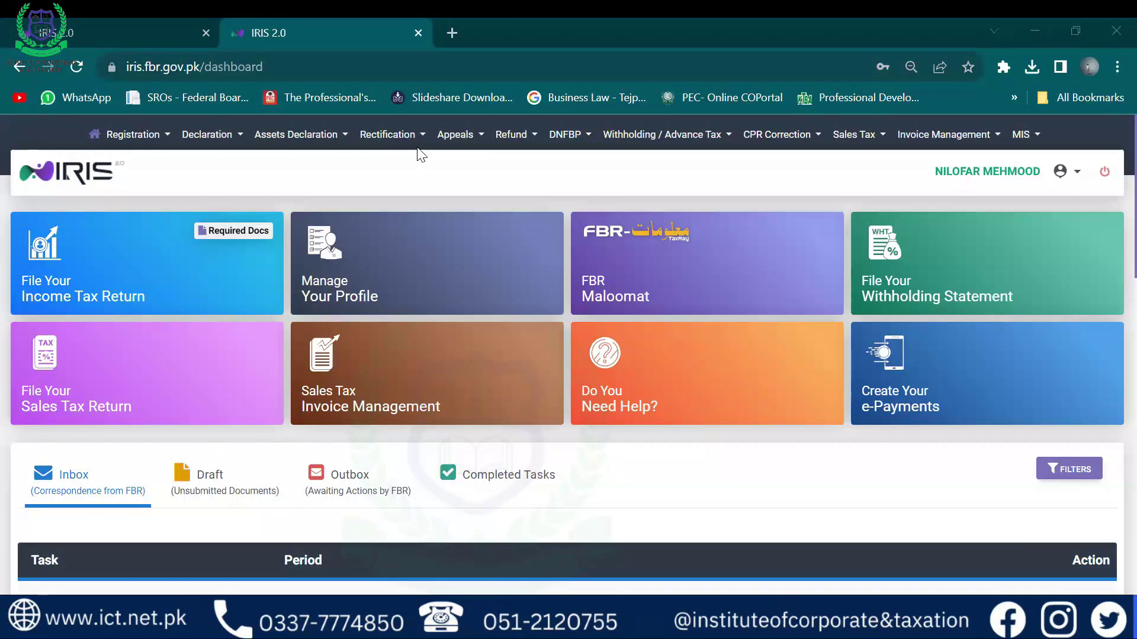
- Switch to the IRIS login page and dismiss its scam alert
left_click(149, 19)
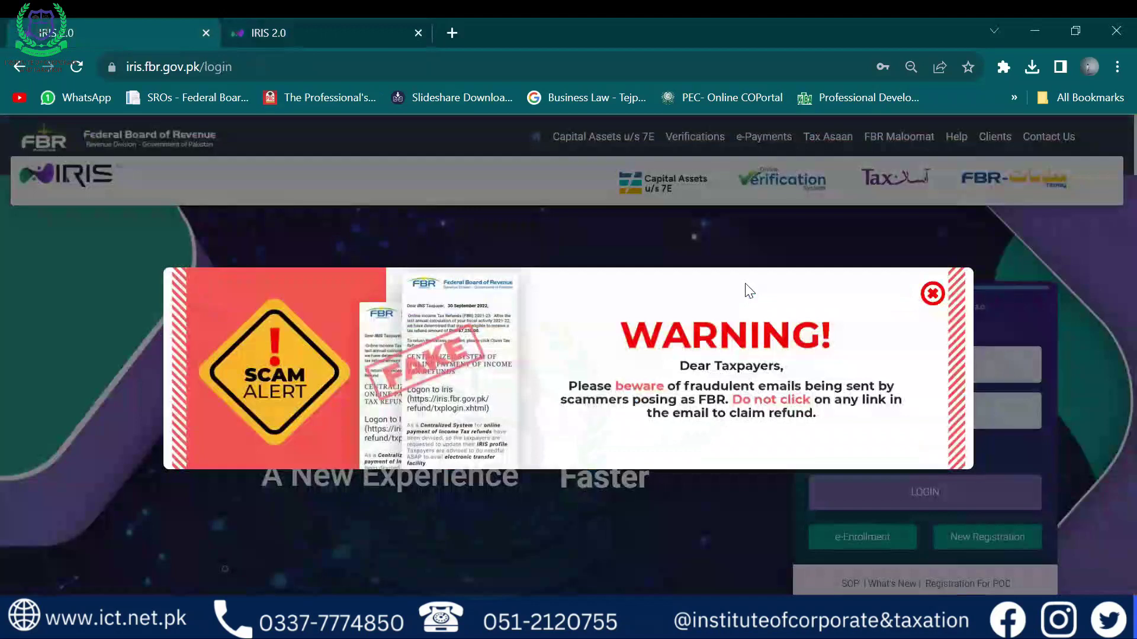
left_click(930, 295)
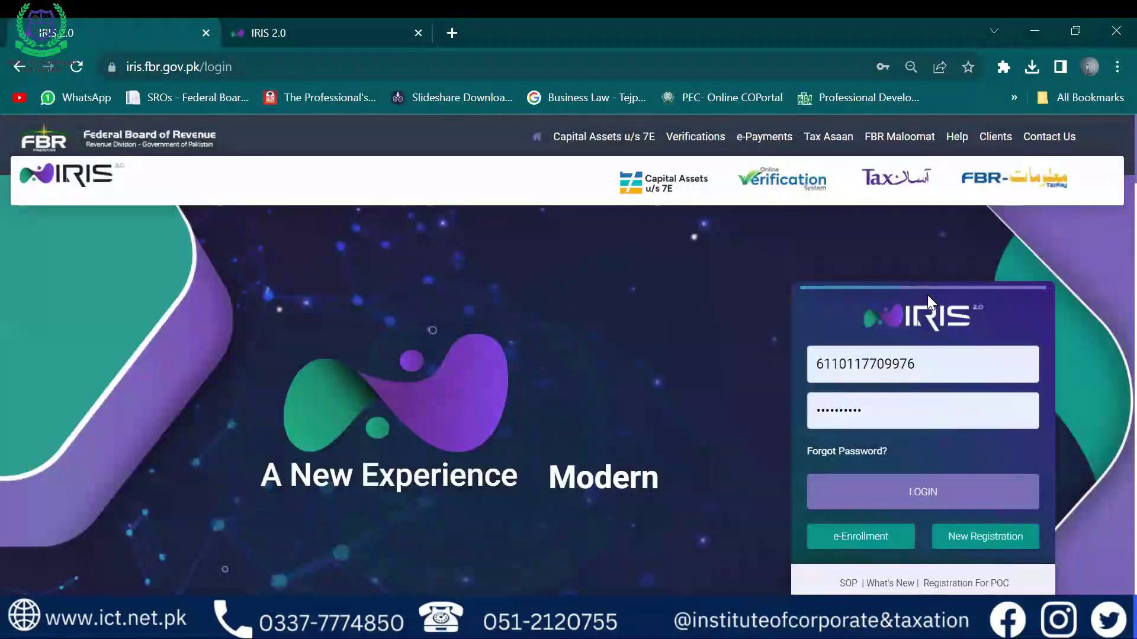